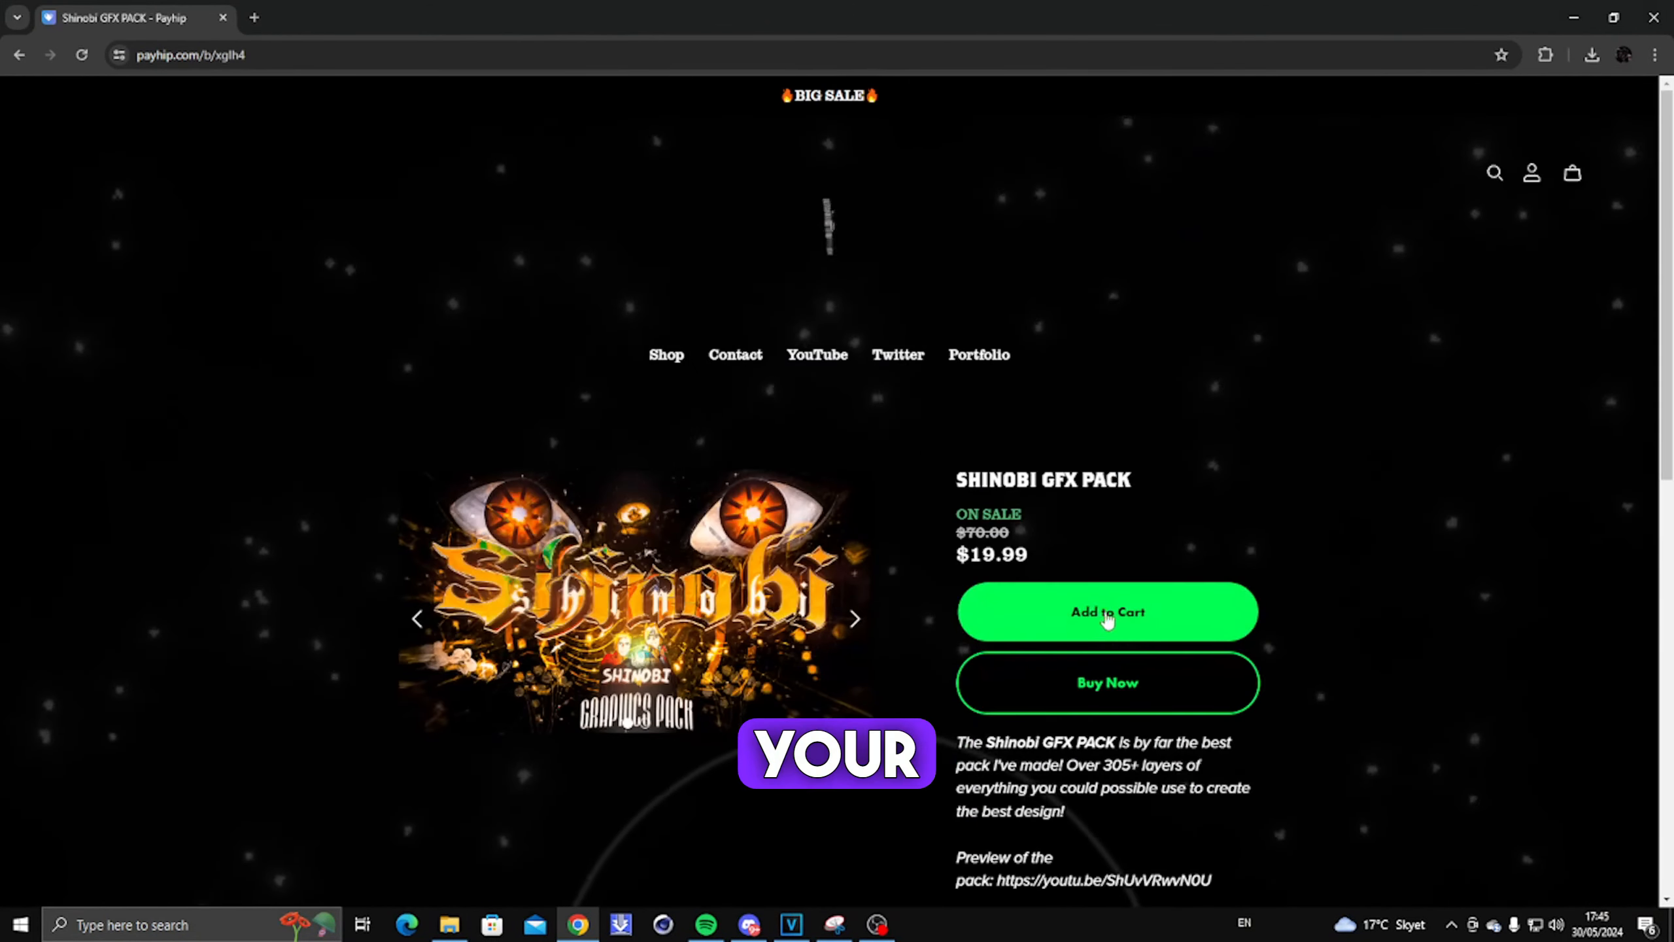
Step: Add the Shinobi GFX Pack to the shopping cart
{"action": "left_click", "coordinate": [1094, 608]}
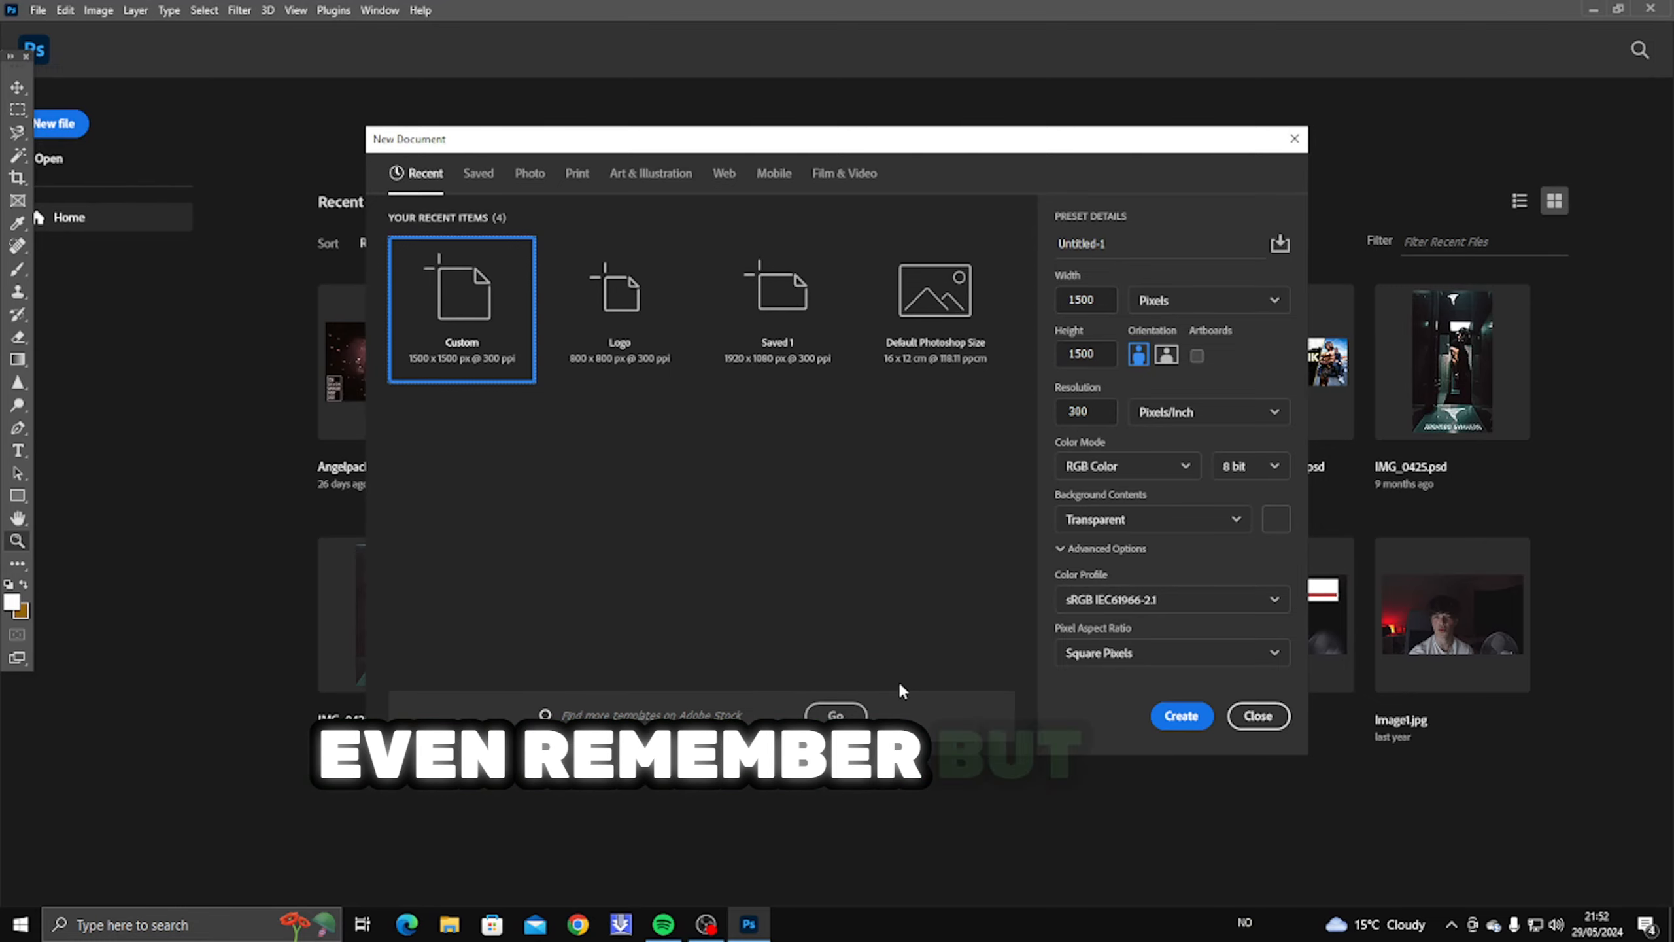
Step: Create a new 3000 x 1000 px document for the header and fit its canvas on screen
{"action": "left_click", "coordinate": [1179, 713]}
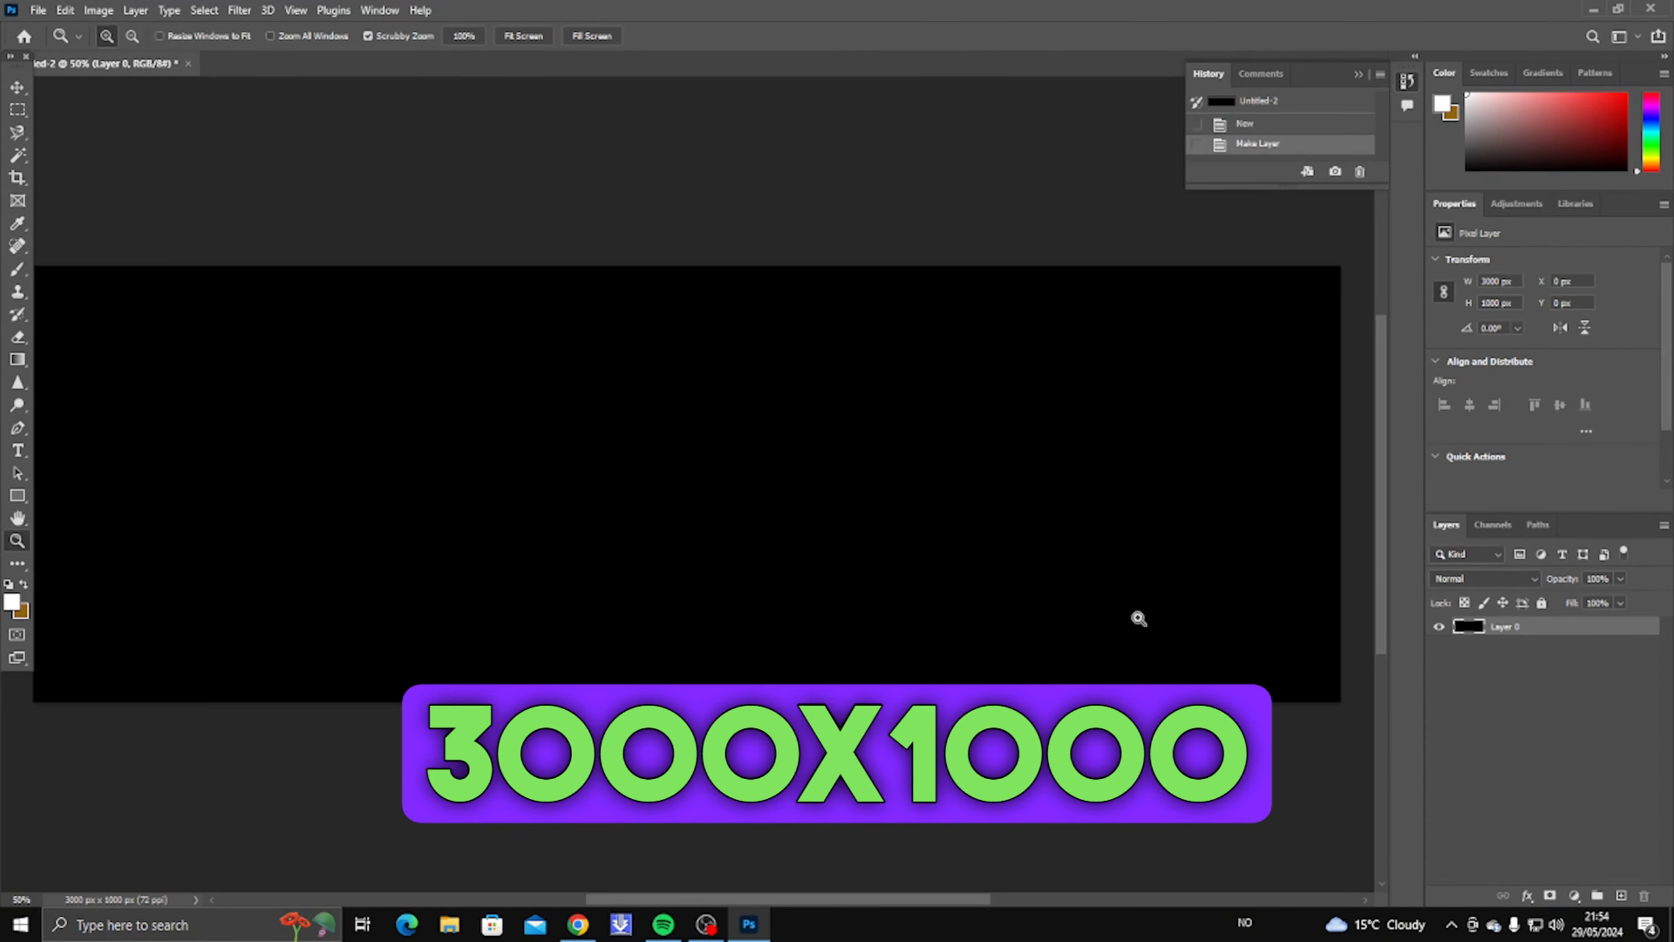
{"action": "right_click", "coordinate": [539, 451]}
{"action": "left_click", "coordinate": [580, 462]}
{"action": "left_click_drag", "start_coordinate": [740, 467], "coordinate": [834, 483]}
{"action": "right_click", "coordinate": [817, 477]}
{"action": "left_click", "coordinate": [850, 489]}
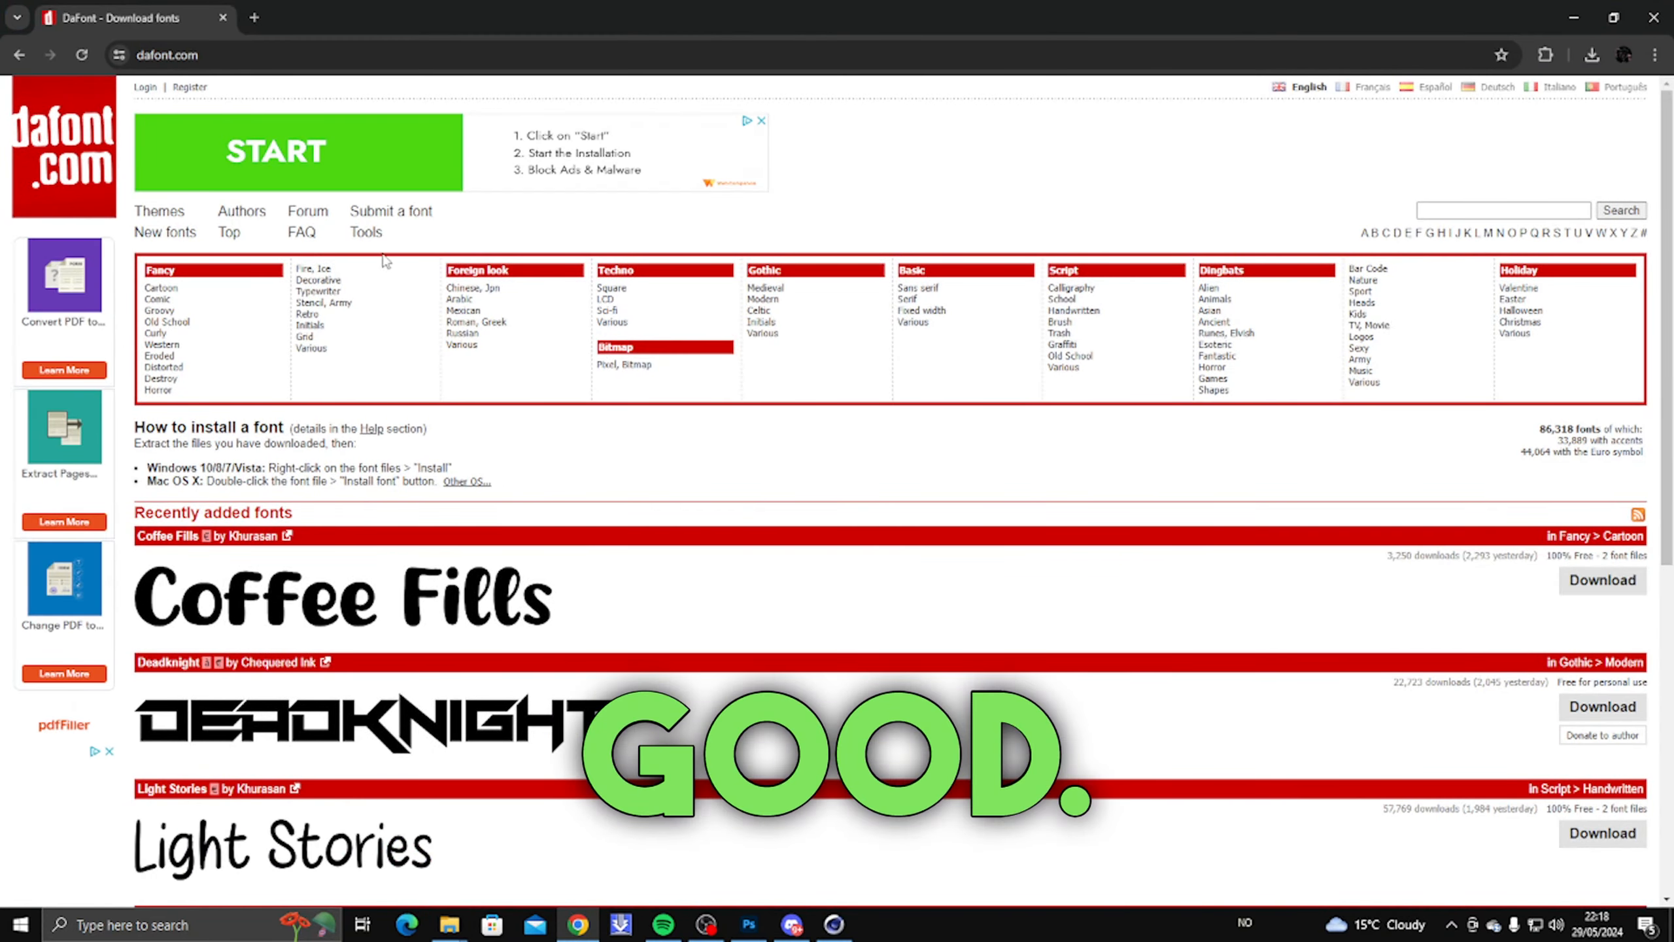
Step: Browse dafont's Groovy, Mexican, Roman/Greek, Typewriter, Retro and Gothic categories for header fonts, and review the Nightmare font page
{"action": "left_click", "coordinate": [161, 310]}
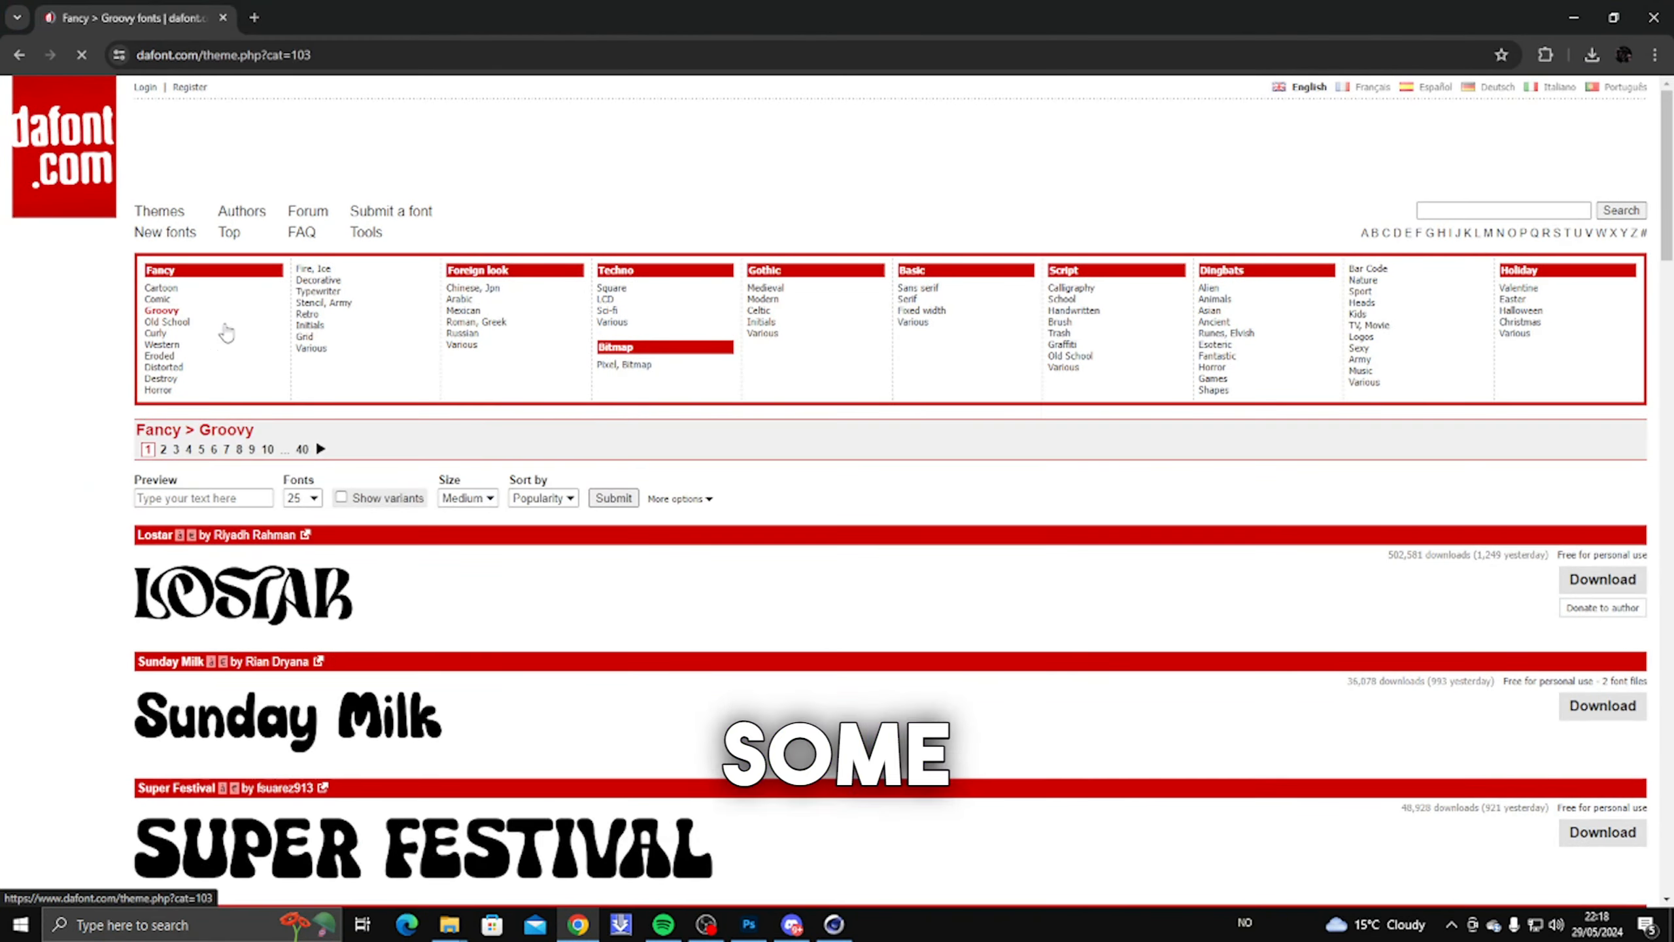
{"action": "left_click", "coordinate": [376, 309]}
{"action": "left_click", "coordinate": [484, 312]}
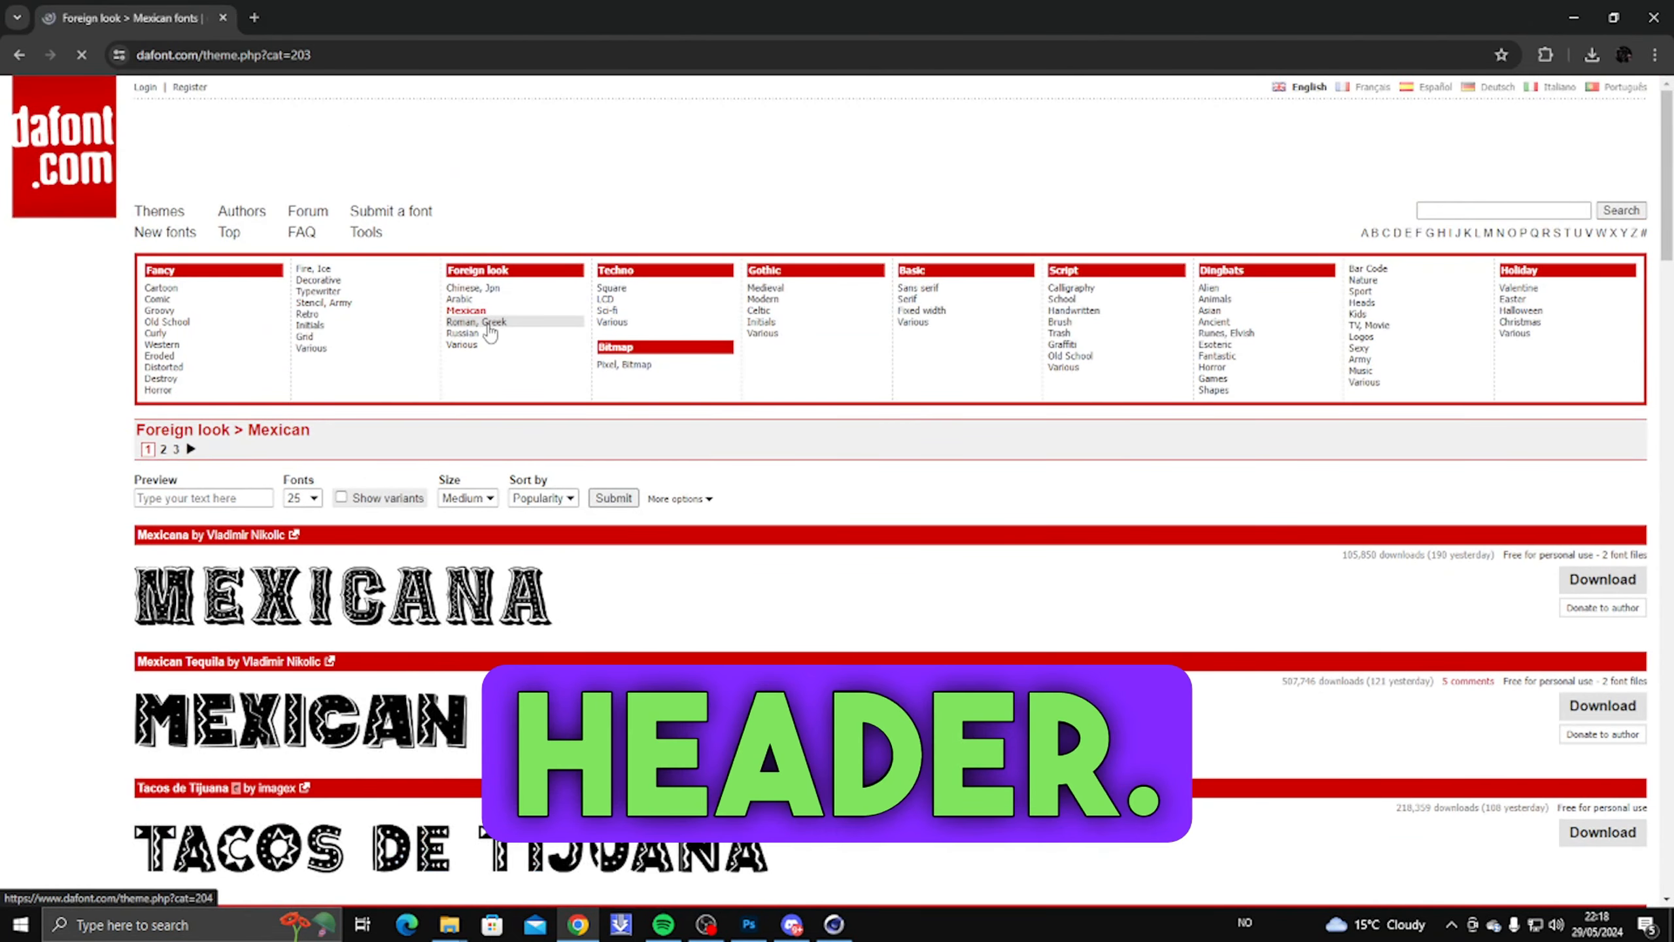
{"action": "left_click", "coordinate": [489, 322]}
{"action": "left_click", "coordinate": [346, 292]}
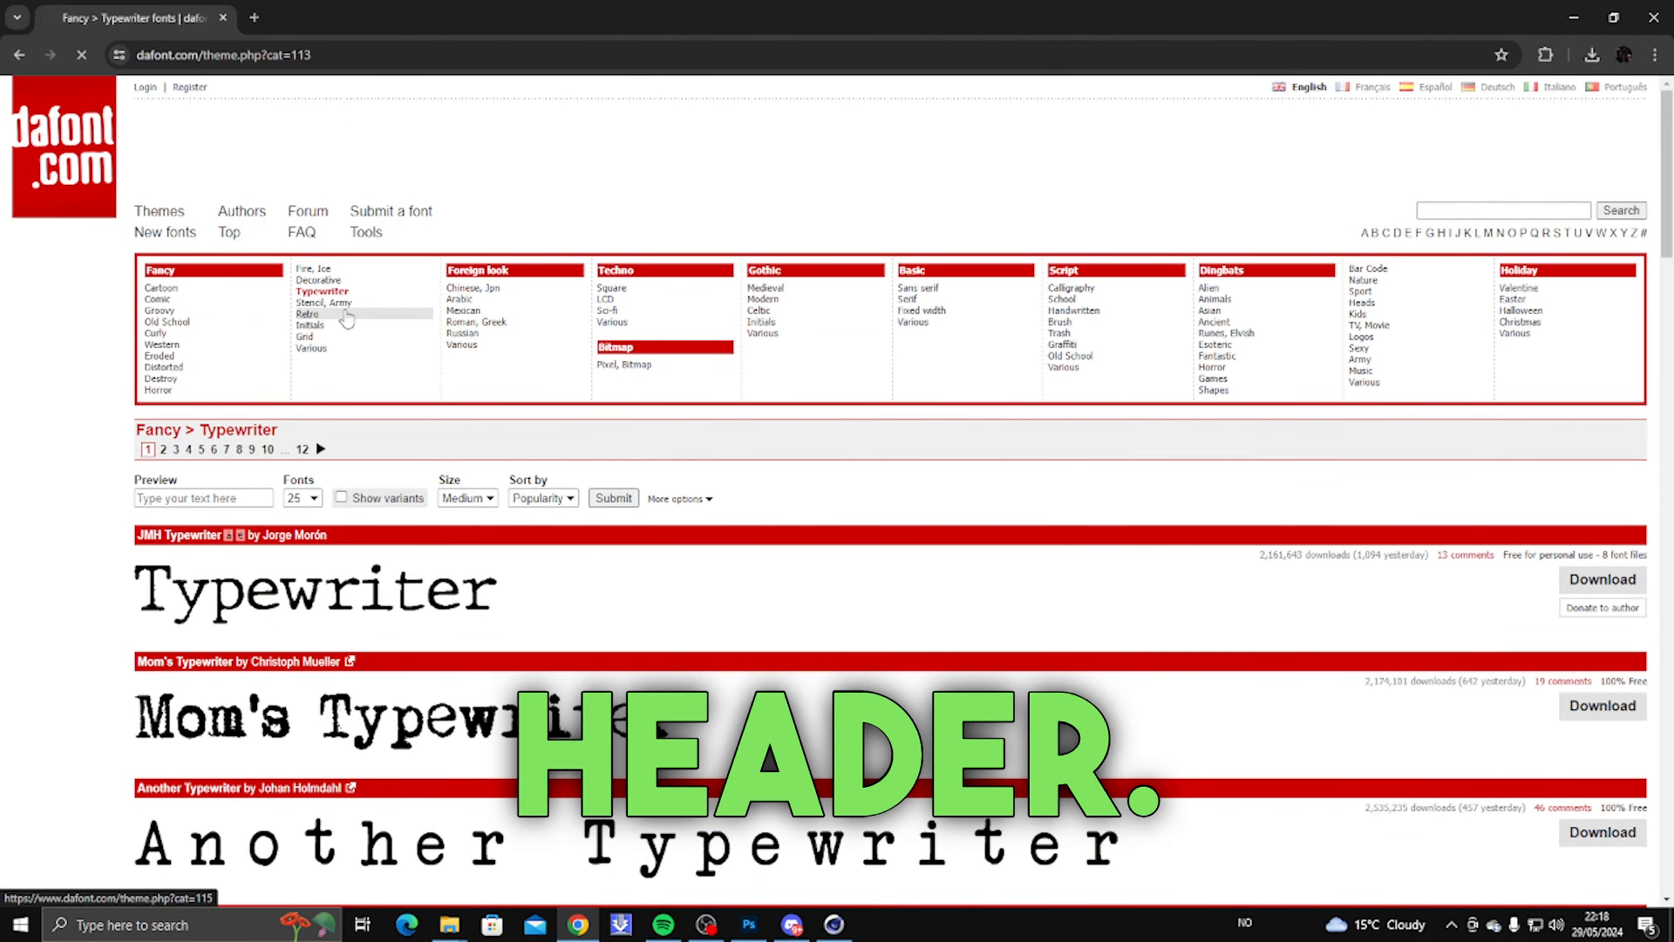
{"action": "left_click", "coordinate": [346, 316]}
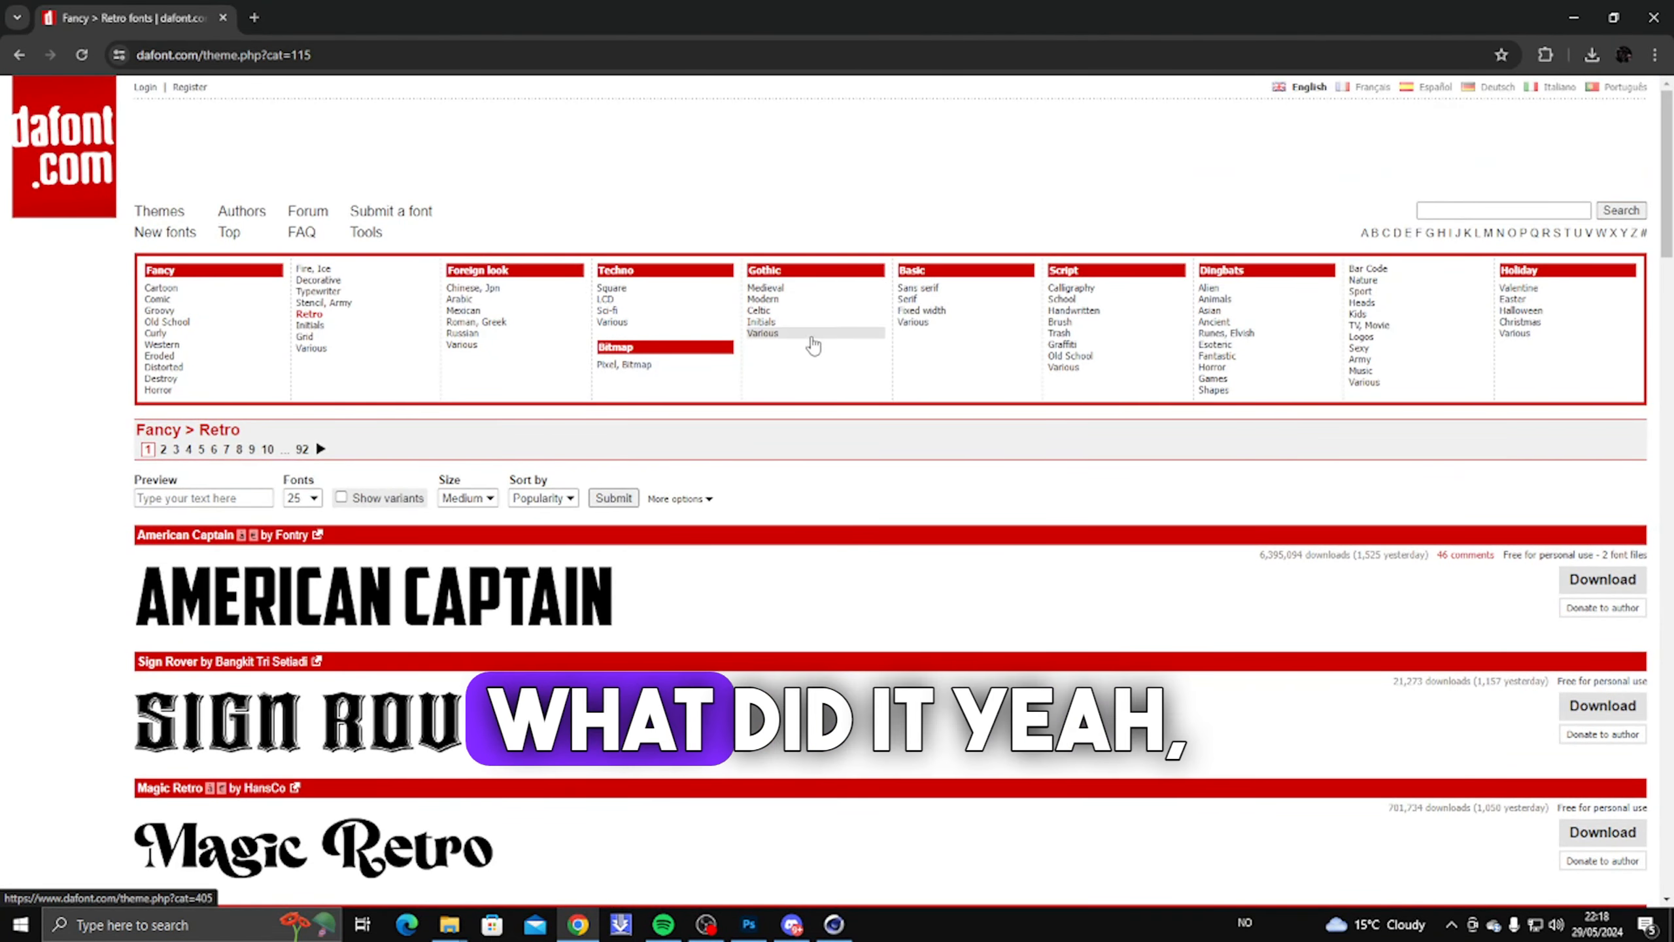
{"action": "left_click", "coordinate": [766, 299]}
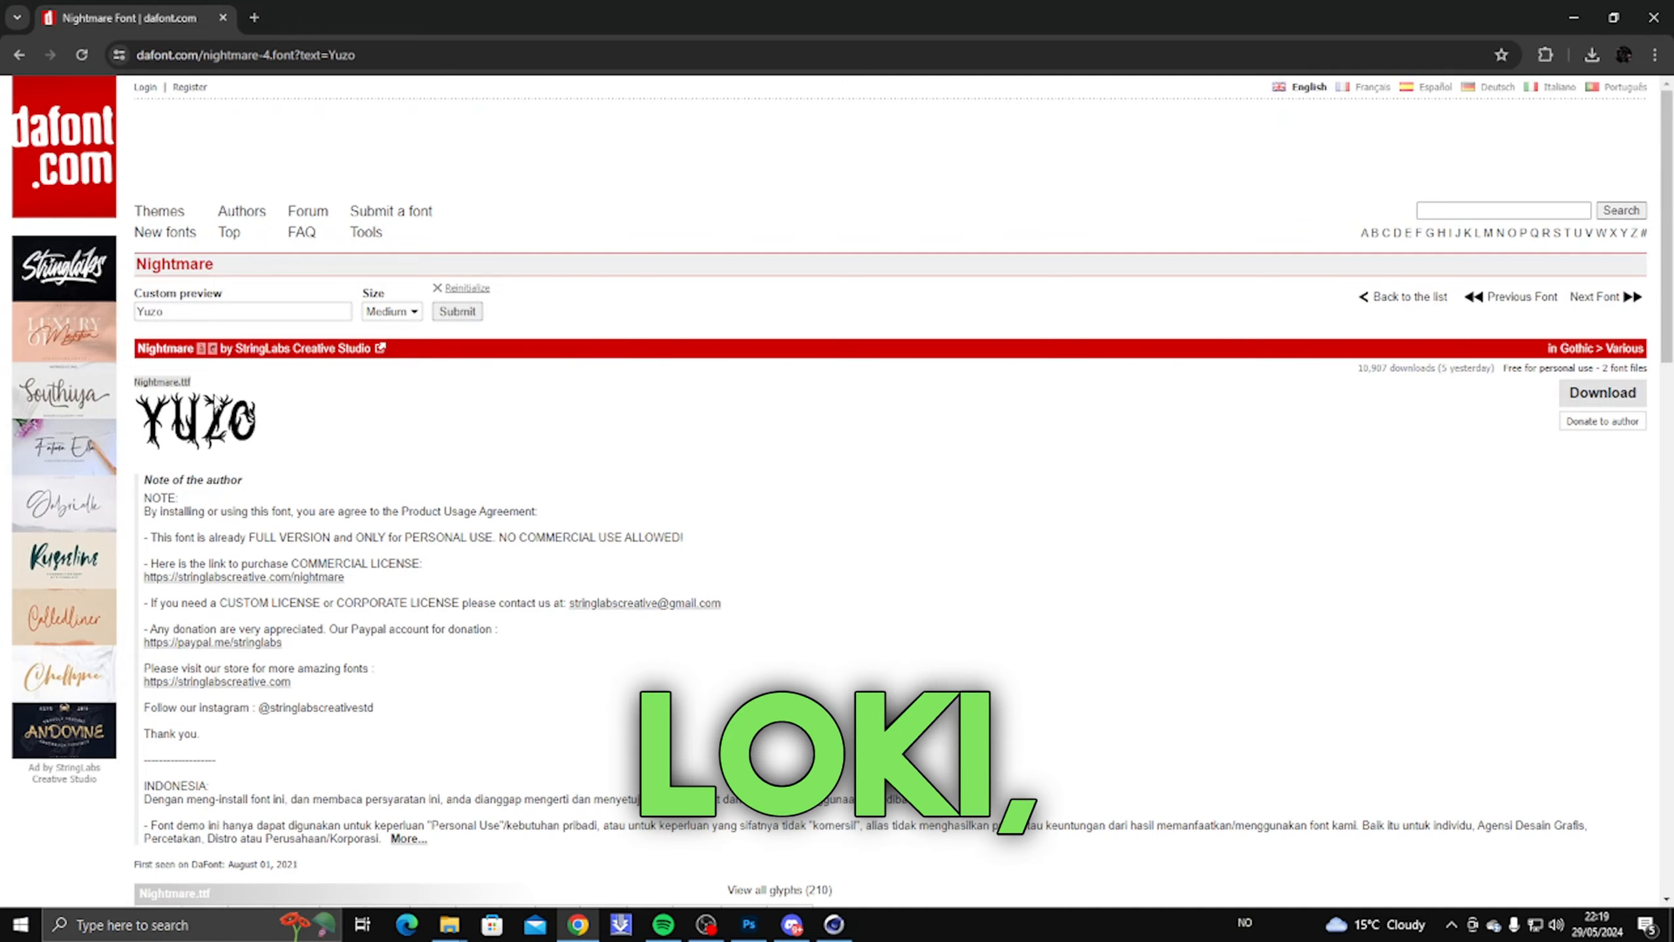
{"action": "scroll", "coordinate": [259, 409], "scroll_direction": "down", "scroll_amount": 8}
{"action": "scroll", "coordinate": [259, 409], "scroll_direction": "up", "scroll_amount": 10}
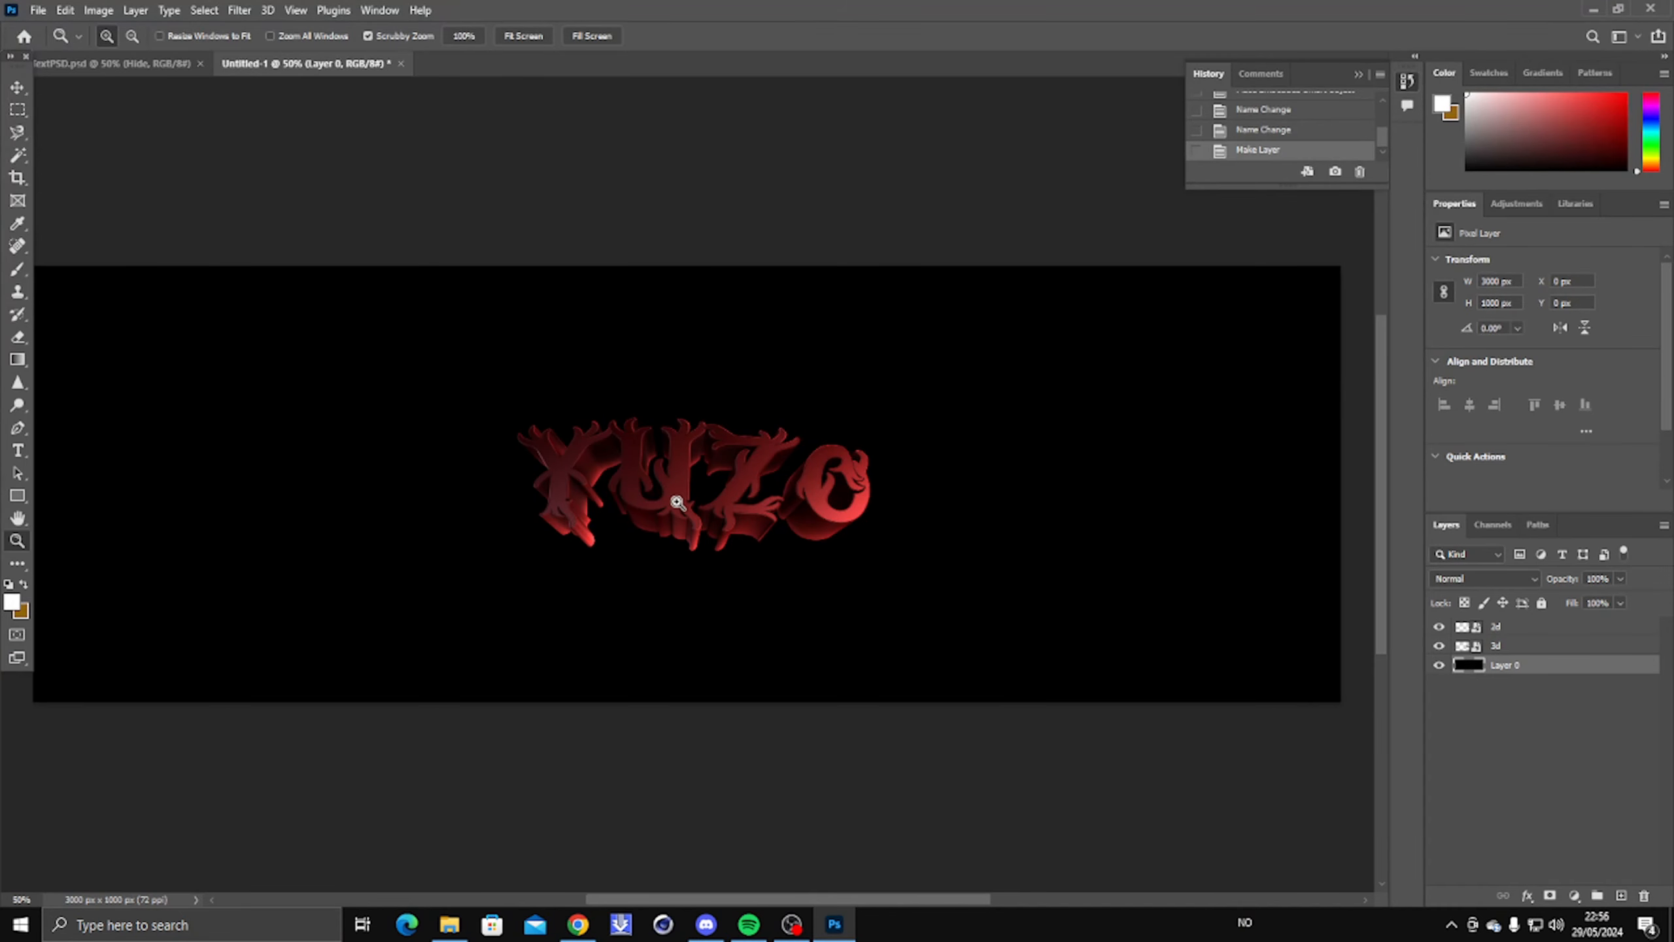
Step: Enlarge the 2d and 3d YUZO text layers on the black canvas with Free Transform
{"action": "right_click", "coordinate": [675, 480]}
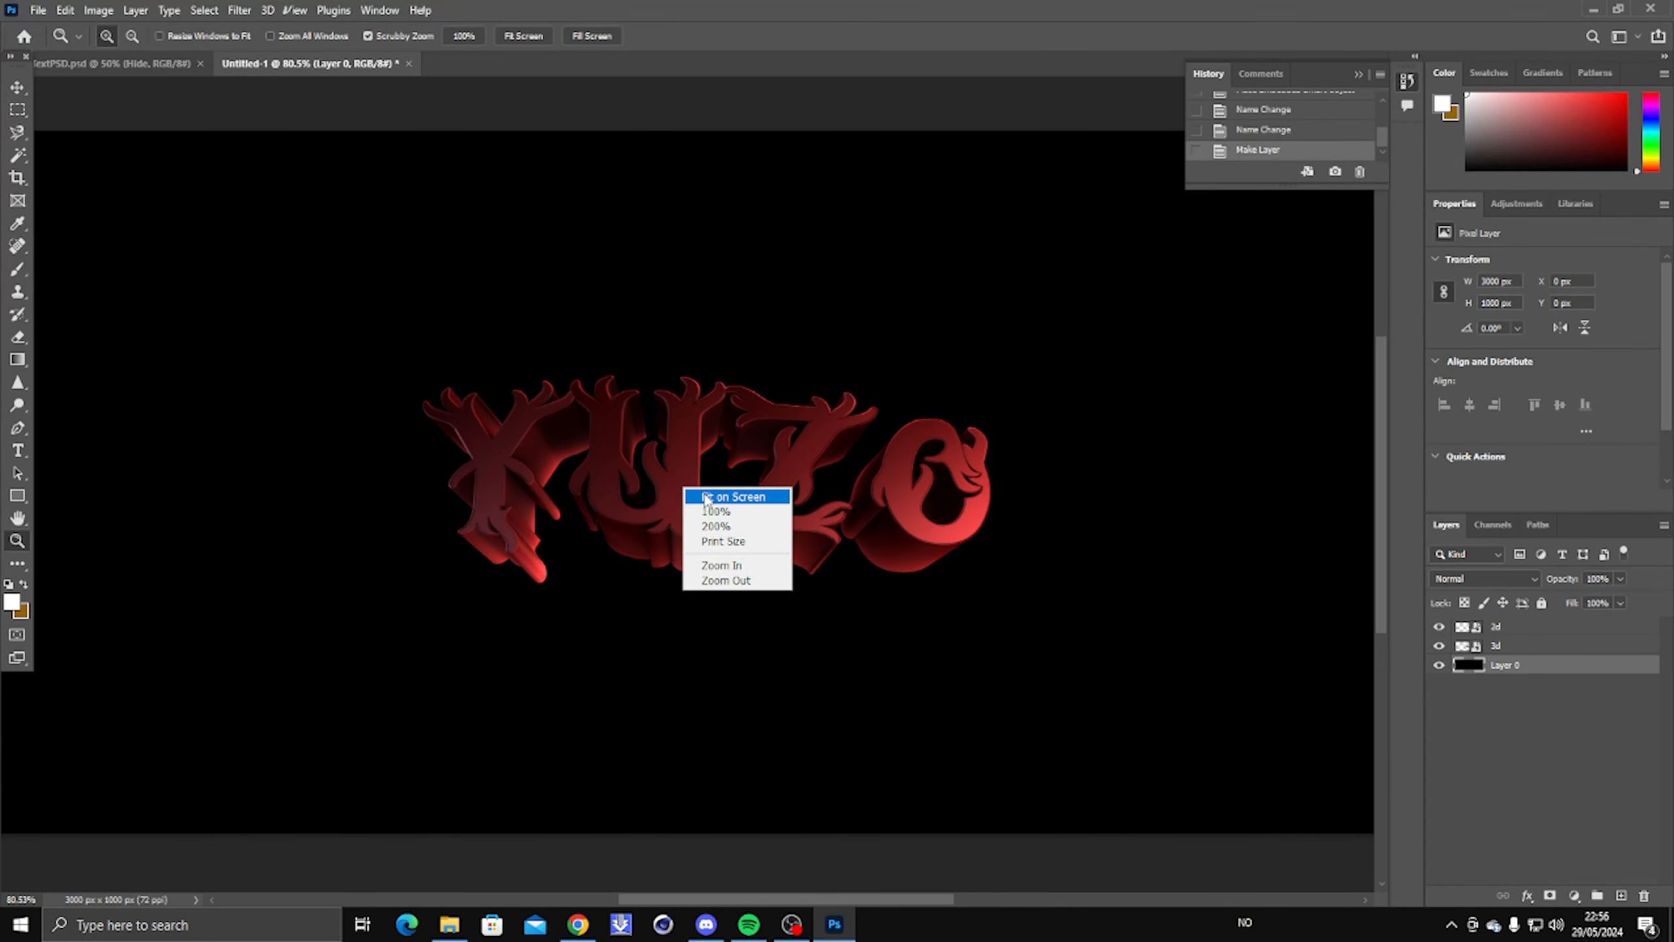
{"action": "left_click", "coordinate": [705, 489]}
{"action": "left_click", "coordinate": [1528, 646]}
{"action": "left_click", "coordinate": [1535, 626]}
{"action": "key", "text": "ctrl+t"}
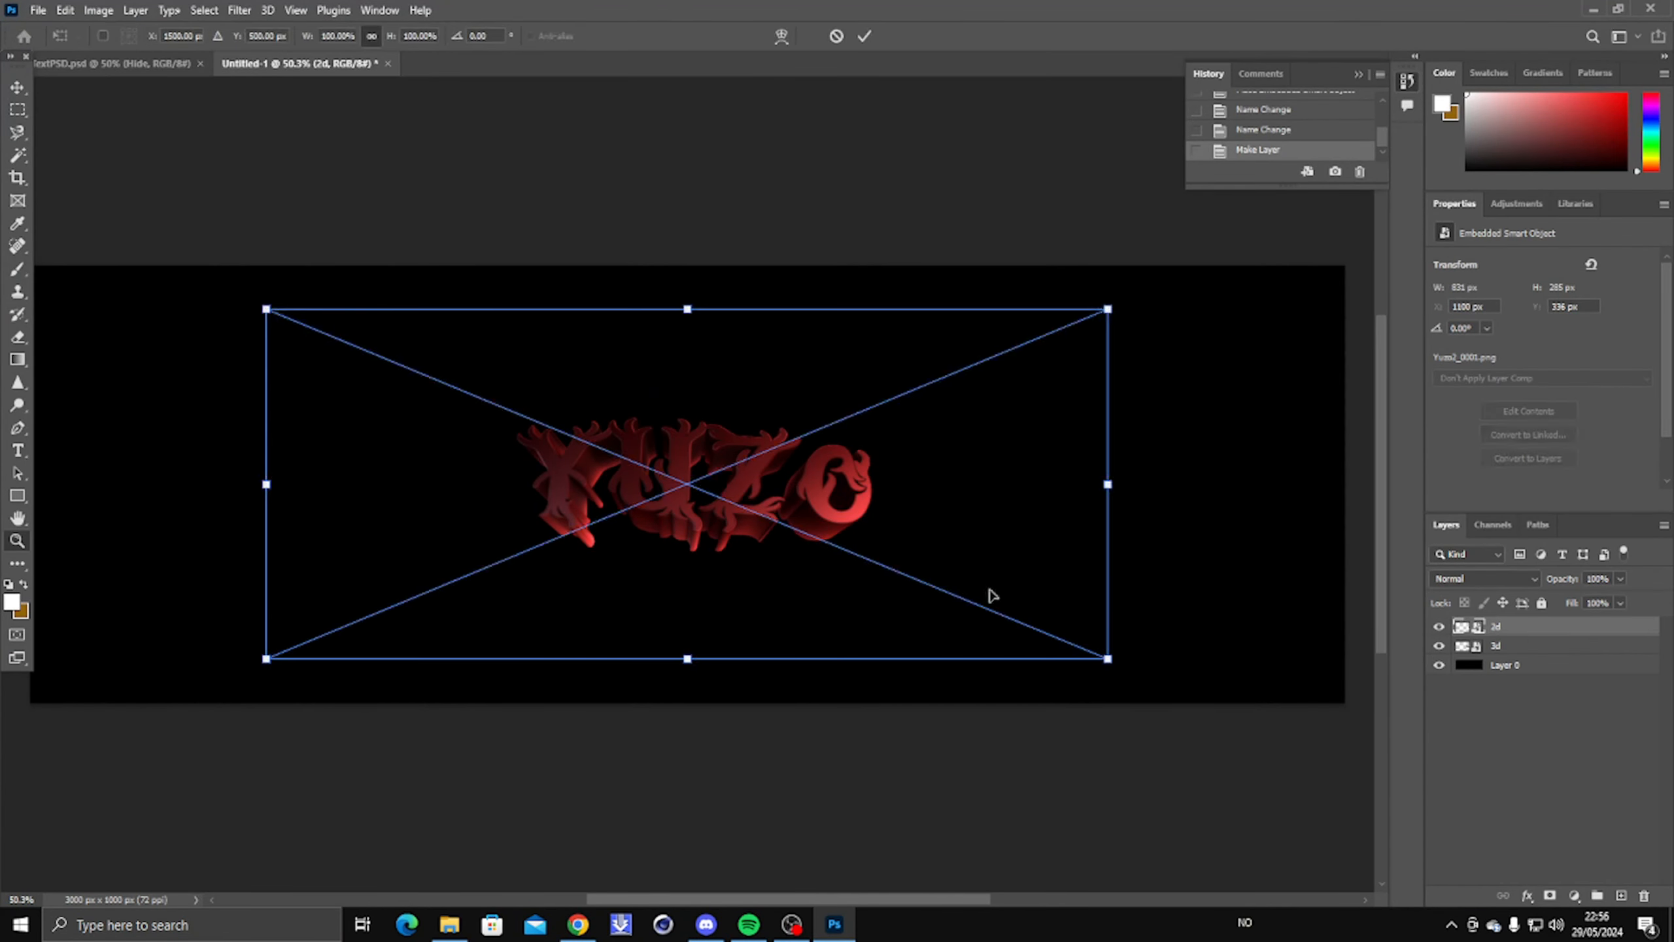
{"action": "left_click_drag", "start_coordinate": [1114, 643], "coordinate": [912, 554]}
{"action": "key", "text": "Return"}
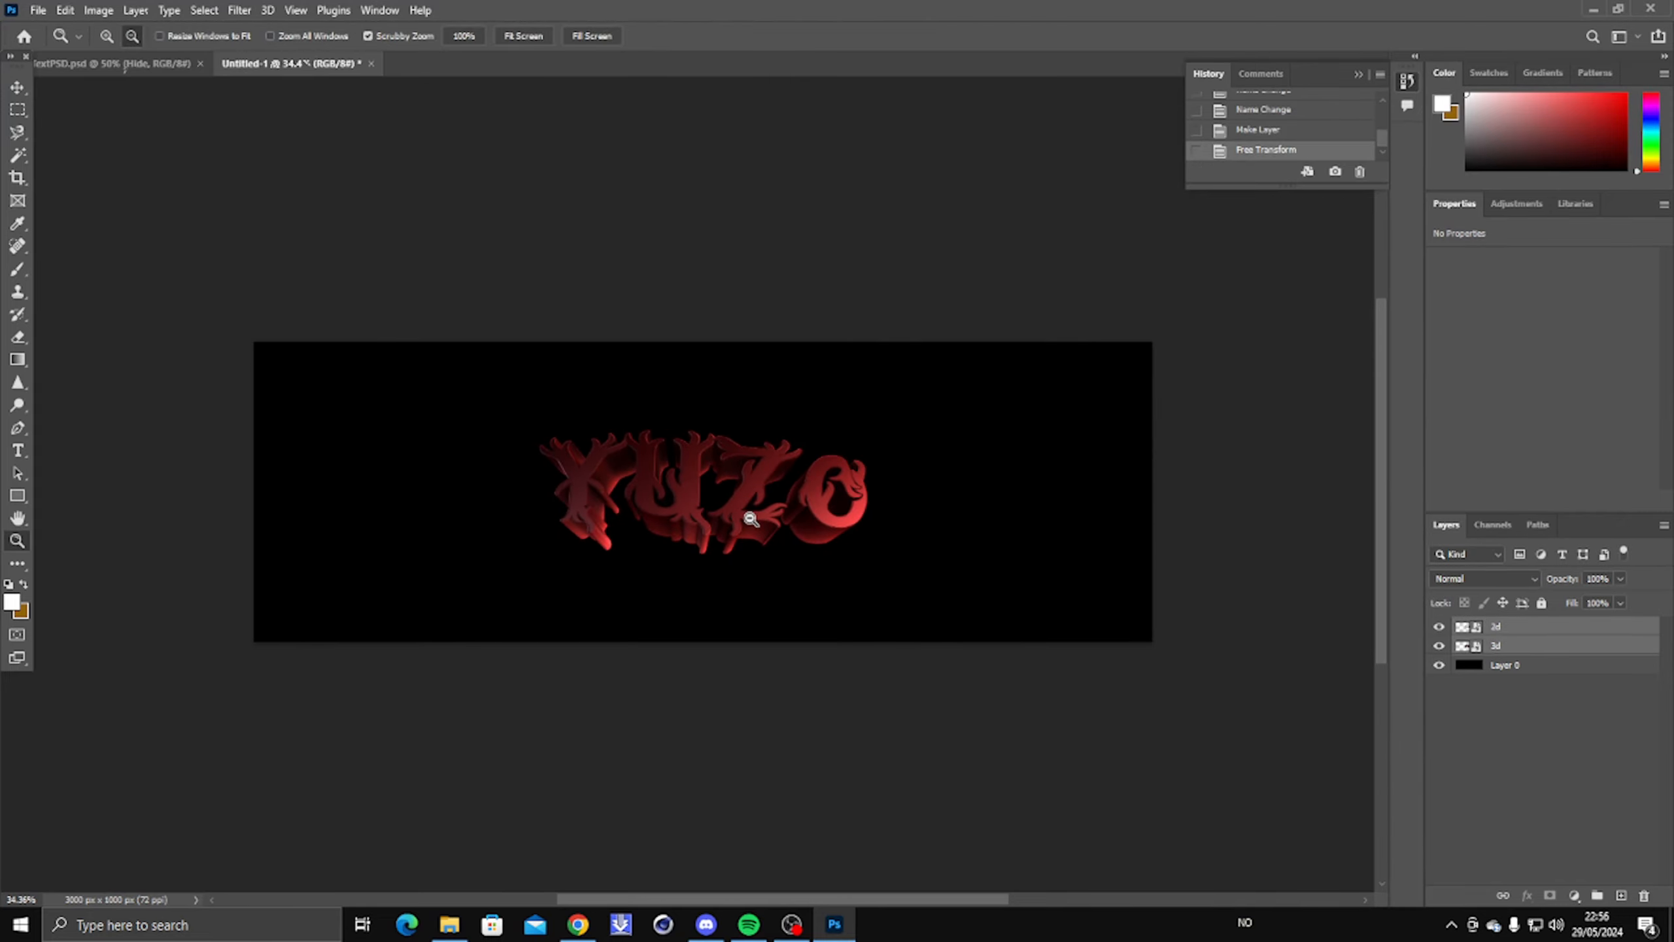
Step: Scale both selected YUZO text layers down to about 95% and move them slightly to centre them on the canvas
{"action": "key", "text": "ctrl+t"}
{"action": "left_click_drag", "start_coordinate": [929, 379], "coordinate": [917, 384]}
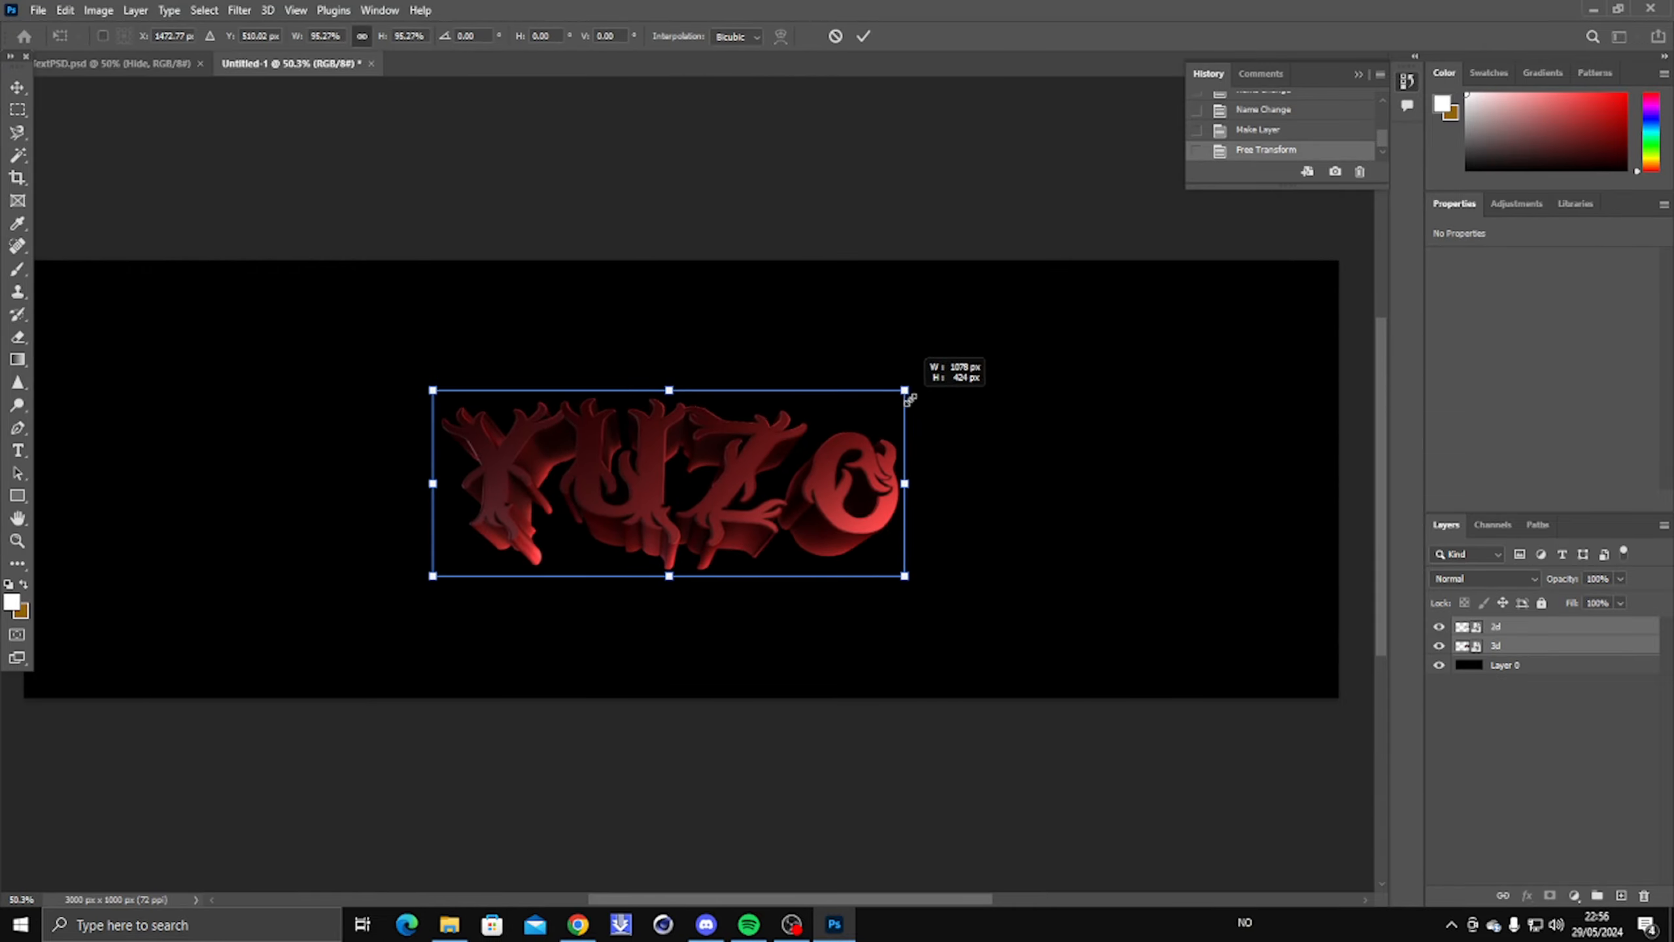
{"action": "key", "text": "Return"}
{"action": "key", "text": "ctrl+0"}
{"action": "key", "text": "ctrl+t"}
{"action": "left_click_drag", "start_coordinate": [848, 467], "coordinate": [855, 466]}
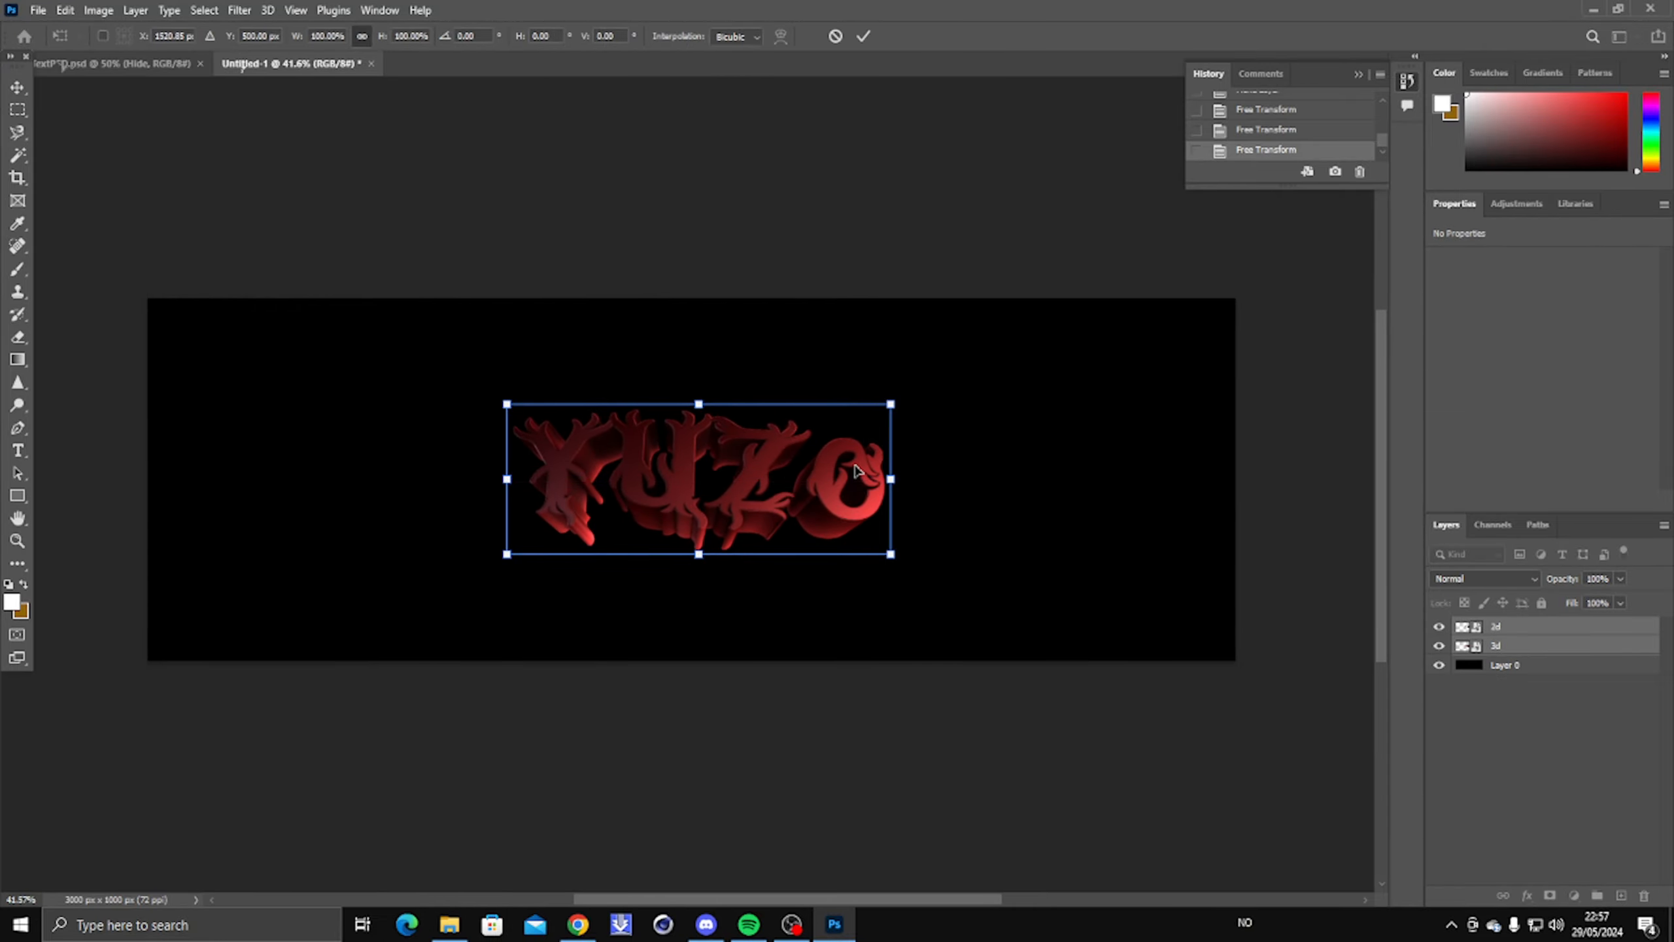
{"action": "key", "text": "Return"}
{"action": "key", "text": "z"}
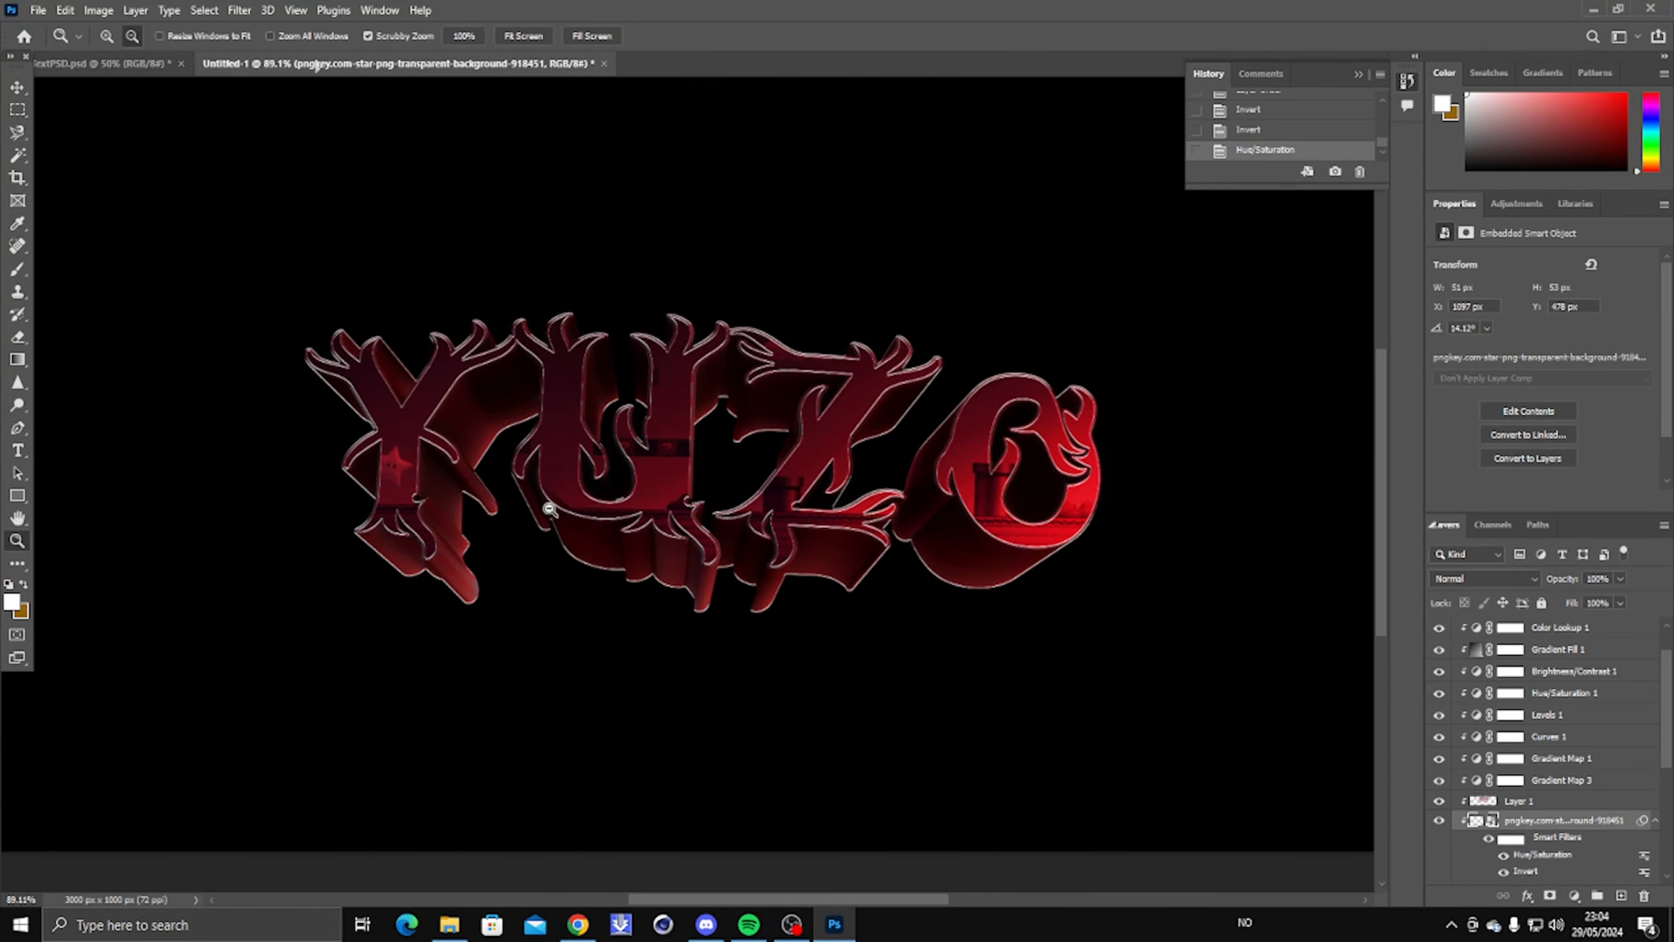
Step: Examine the textured YUZO lettering up close, from the star inside the Y across to the O
{"action": "left_click_drag", "start_coordinate": [542, 497], "coordinate": [392, 479]}
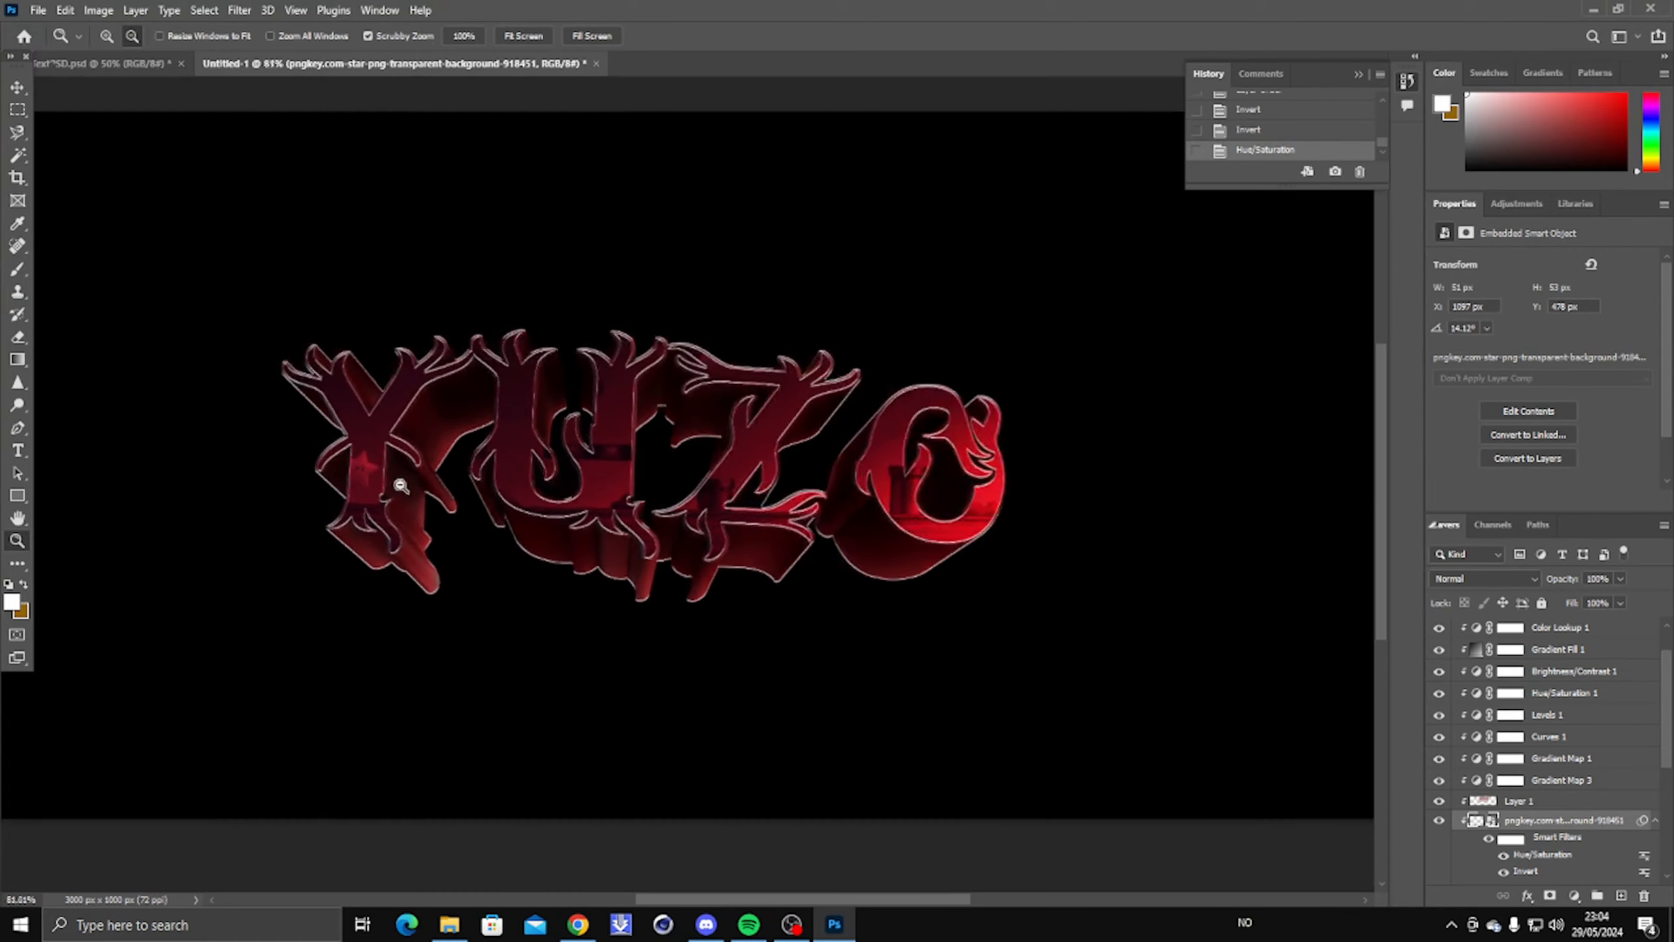
{"action": "left_click_drag", "start_coordinate": [554, 496], "coordinate": [609, 521]}
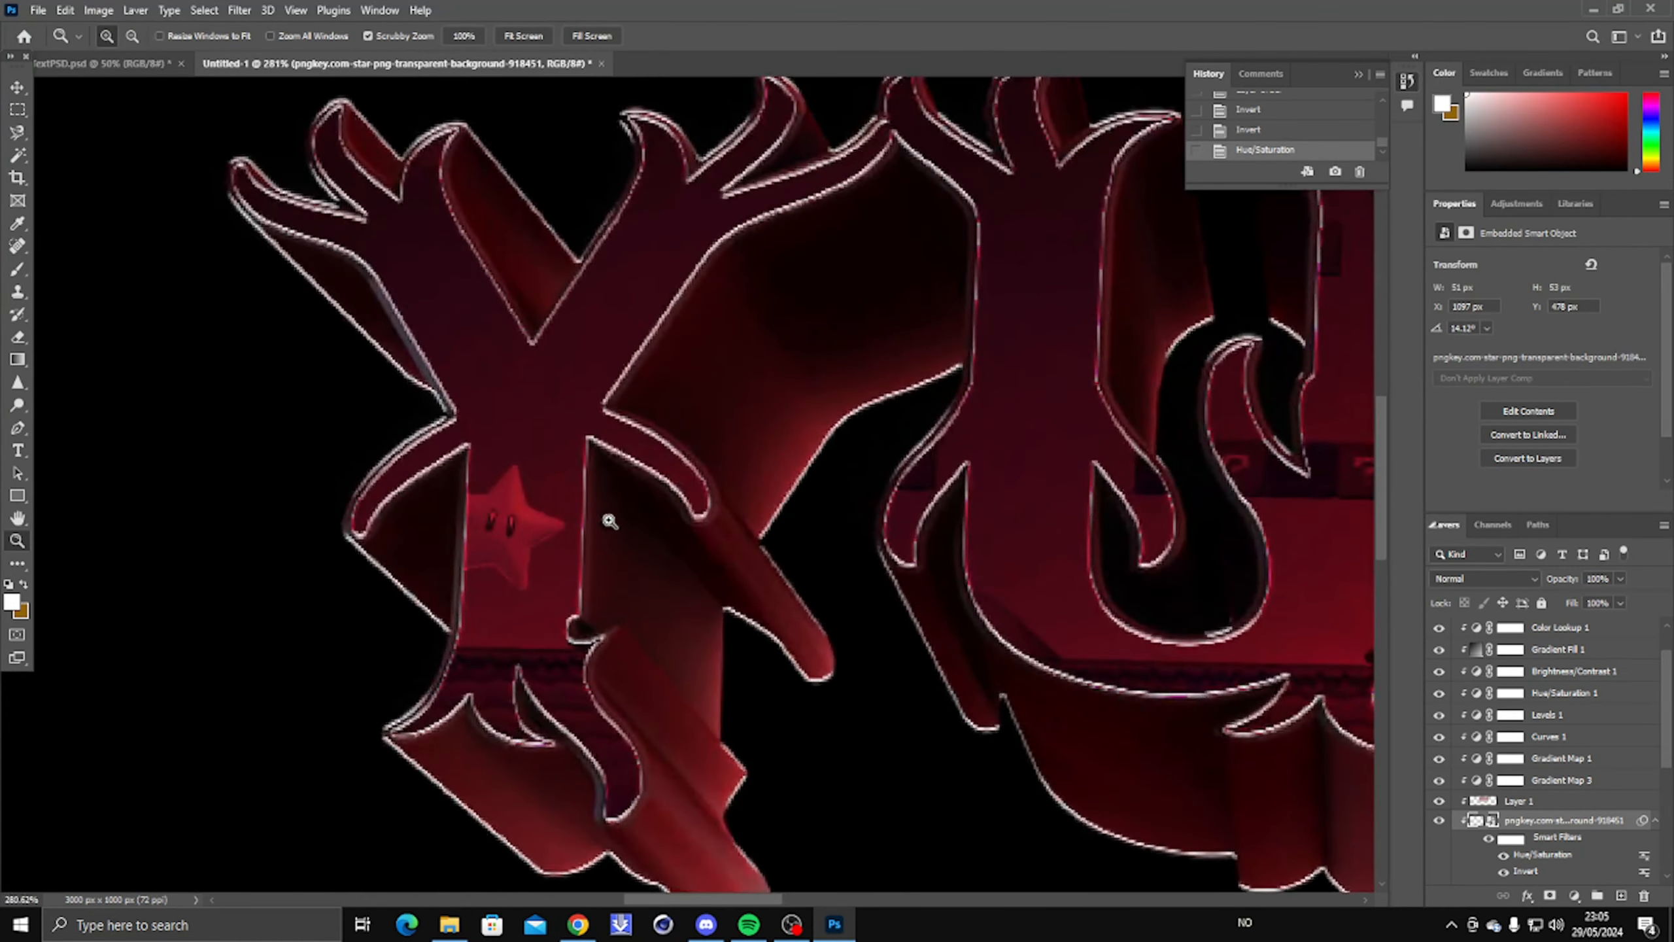
{"action": "left_click", "coordinate": [651, 539]}
{"action": "left_click_drag", "start_coordinate": [732, 488], "coordinate": [918, 505]}
{"action": "left_click", "coordinate": [817, 500]}
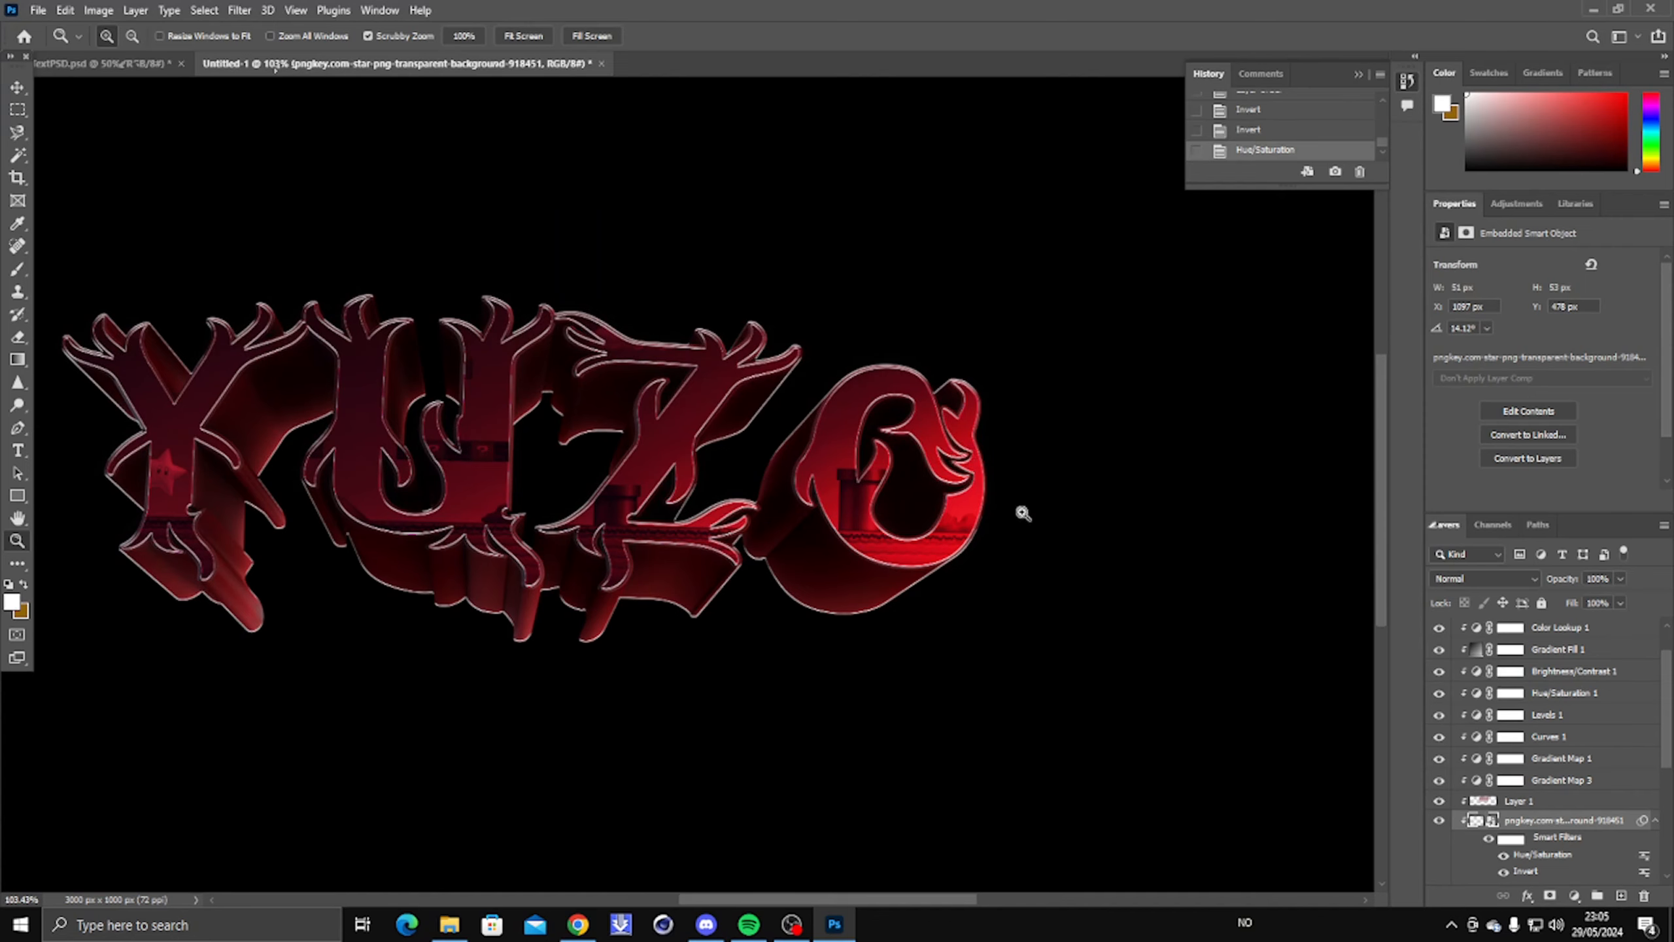
{"action": "right_click", "coordinate": [1150, 651]}
{"action": "left_click", "coordinate": [1188, 662]}
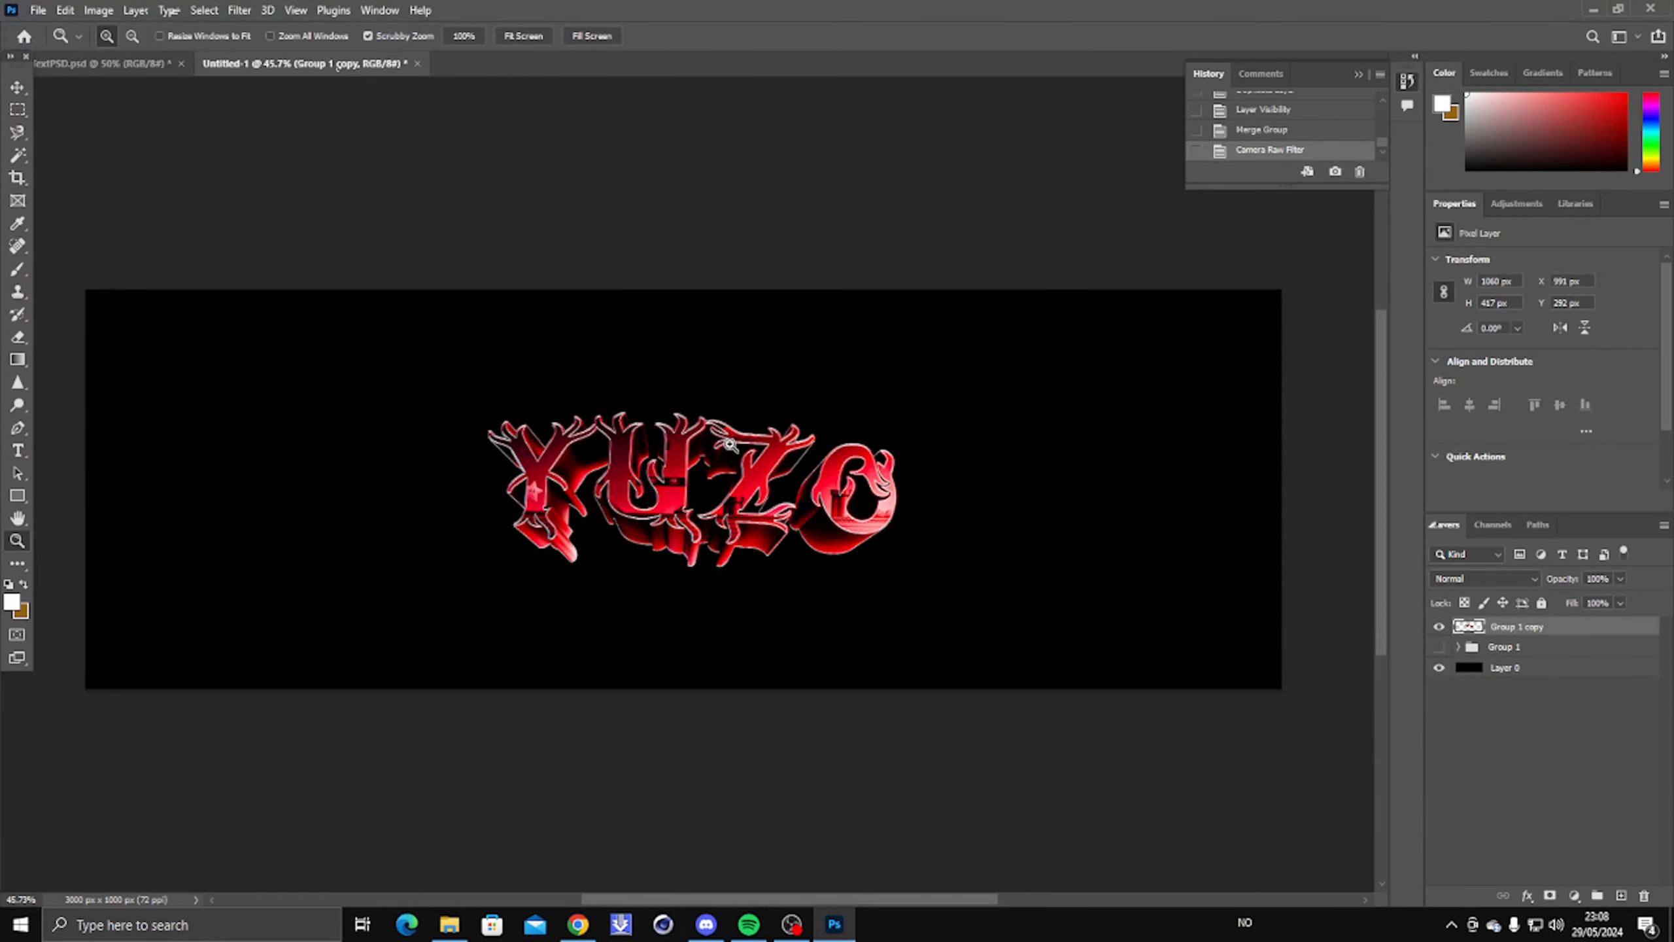
Step: Inspect the outlines and details of the Camera Raw-filtered text layer, Group 1 copy, at close range
{"action": "scroll", "coordinate": [603, 483], "scroll_direction": "up", "scroll_amount": 10}
{"action": "scroll", "coordinate": [554, 494], "scroll_direction": "down", "scroll_amount": 6}
{"action": "scroll", "coordinate": [476, 513], "scroll_direction": "up", "scroll_amount": 8}
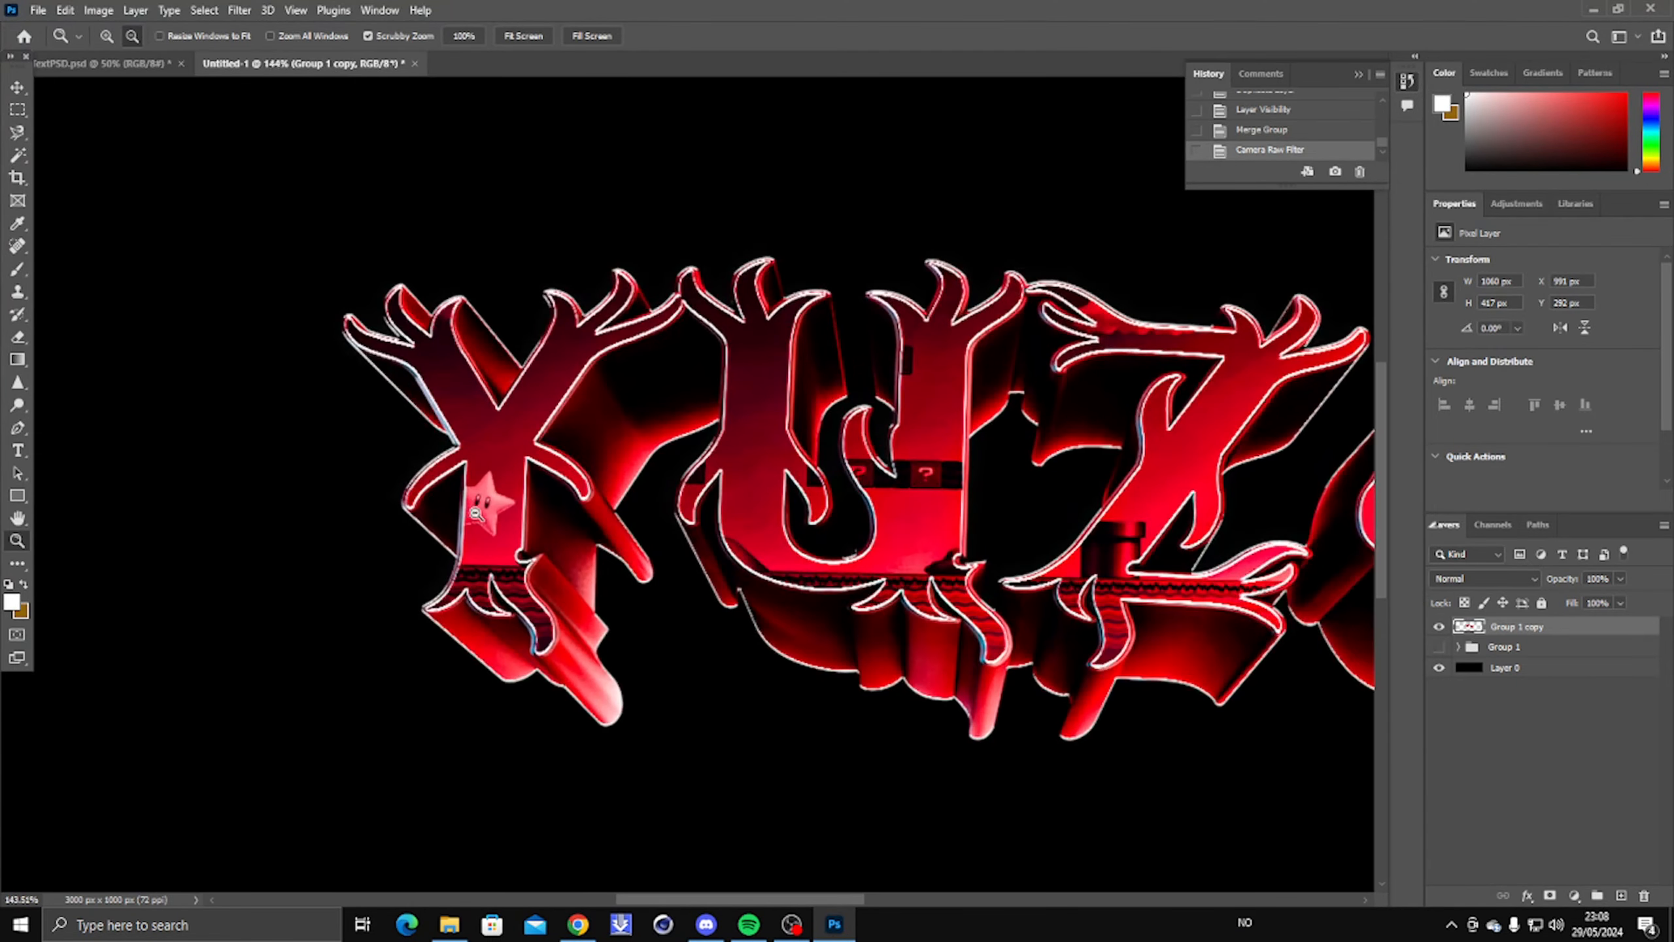
{"action": "scroll", "coordinate": [499, 536], "scroll_direction": "down", "scroll_amount": 7}
{"action": "scroll", "coordinate": [1045, 588], "scroll_direction": "down", "scroll_amount": 3}
{"action": "scroll", "coordinate": [809, 572], "scroll_direction": "up", "scroll_amount": 3}
{"action": "scroll", "coordinate": [884, 533], "scroll_direction": "up", "scroll_amount": 3}
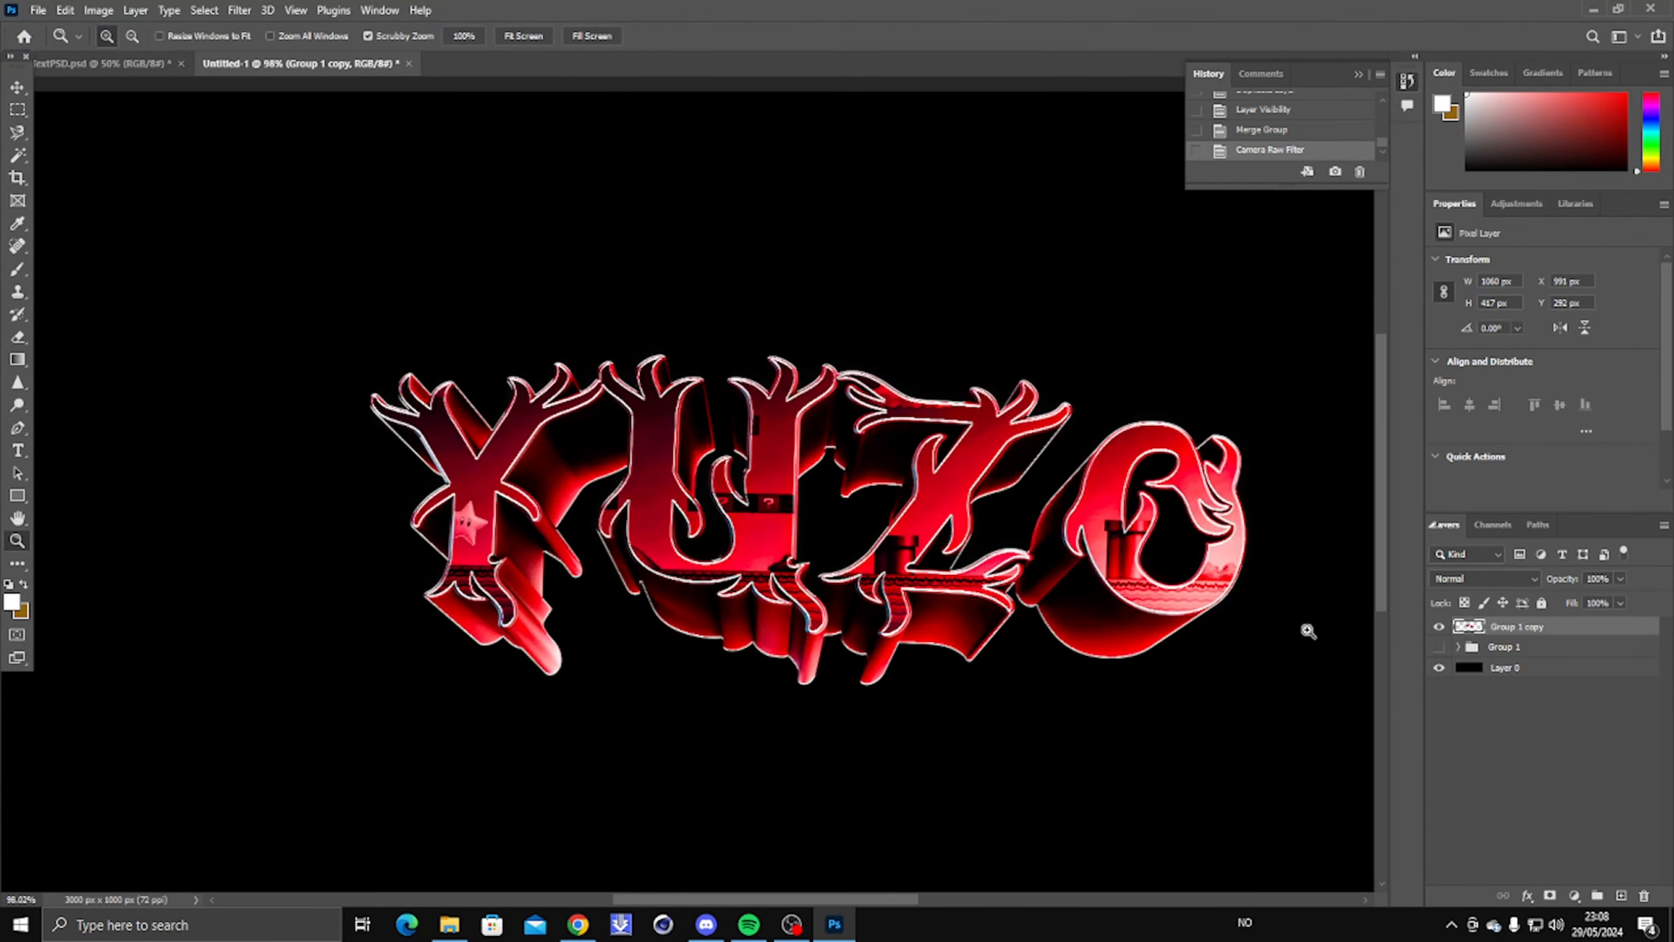
Step: Make Group 1 visible and turn Group 1 copy off and on to compare the text before and after filtering
{"action": "left_click", "coordinate": [1439, 648]}
{"action": "left_click", "coordinate": [1439, 626]}
{"action": "left_click", "coordinate": [1439, 626]}
{"action": "scroll", "coordinate": [848, 552], "scroll_direction": "down", "scroll_amount": 3}
{"action": "scroll", "coordinate": [848, 553], "scroll_direction": "up", "scroll_amount": 2}
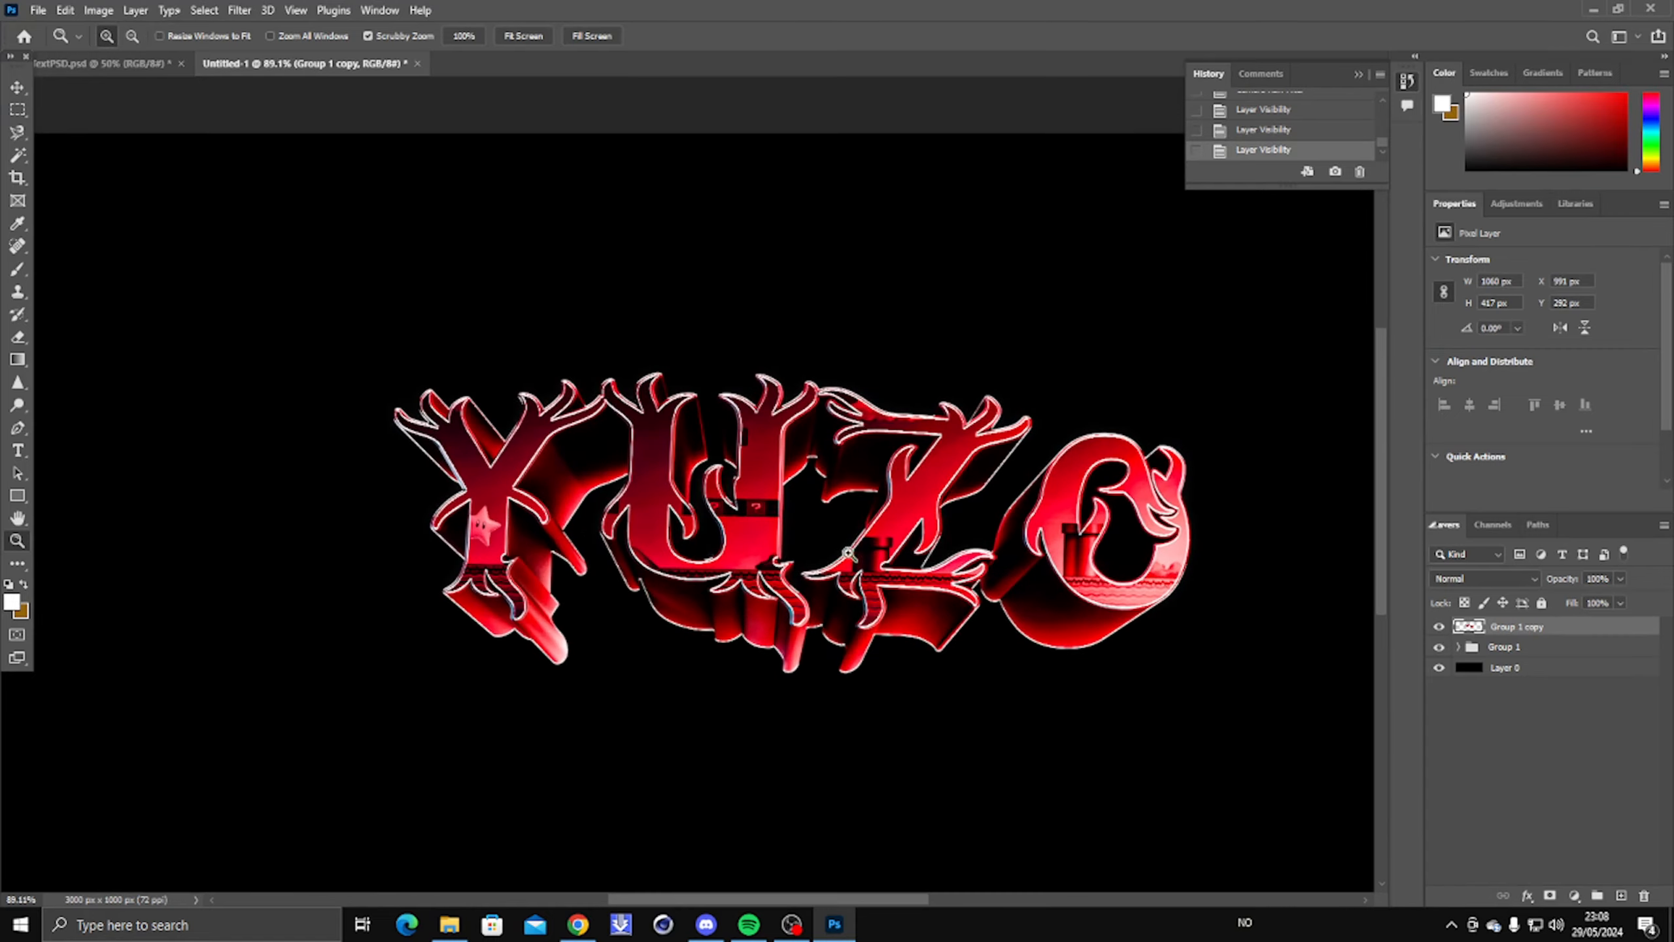
Step: Duplicate the Group 1 copy text layer and apply a Gaussian Blur with a 10-pixel radius to the duplicate
{"action": "left_click", "coordinate": [899, 566]}
{"action": "left_click_drag", "start_coordinate": [723, 465], "coordinate": [790, 479]}
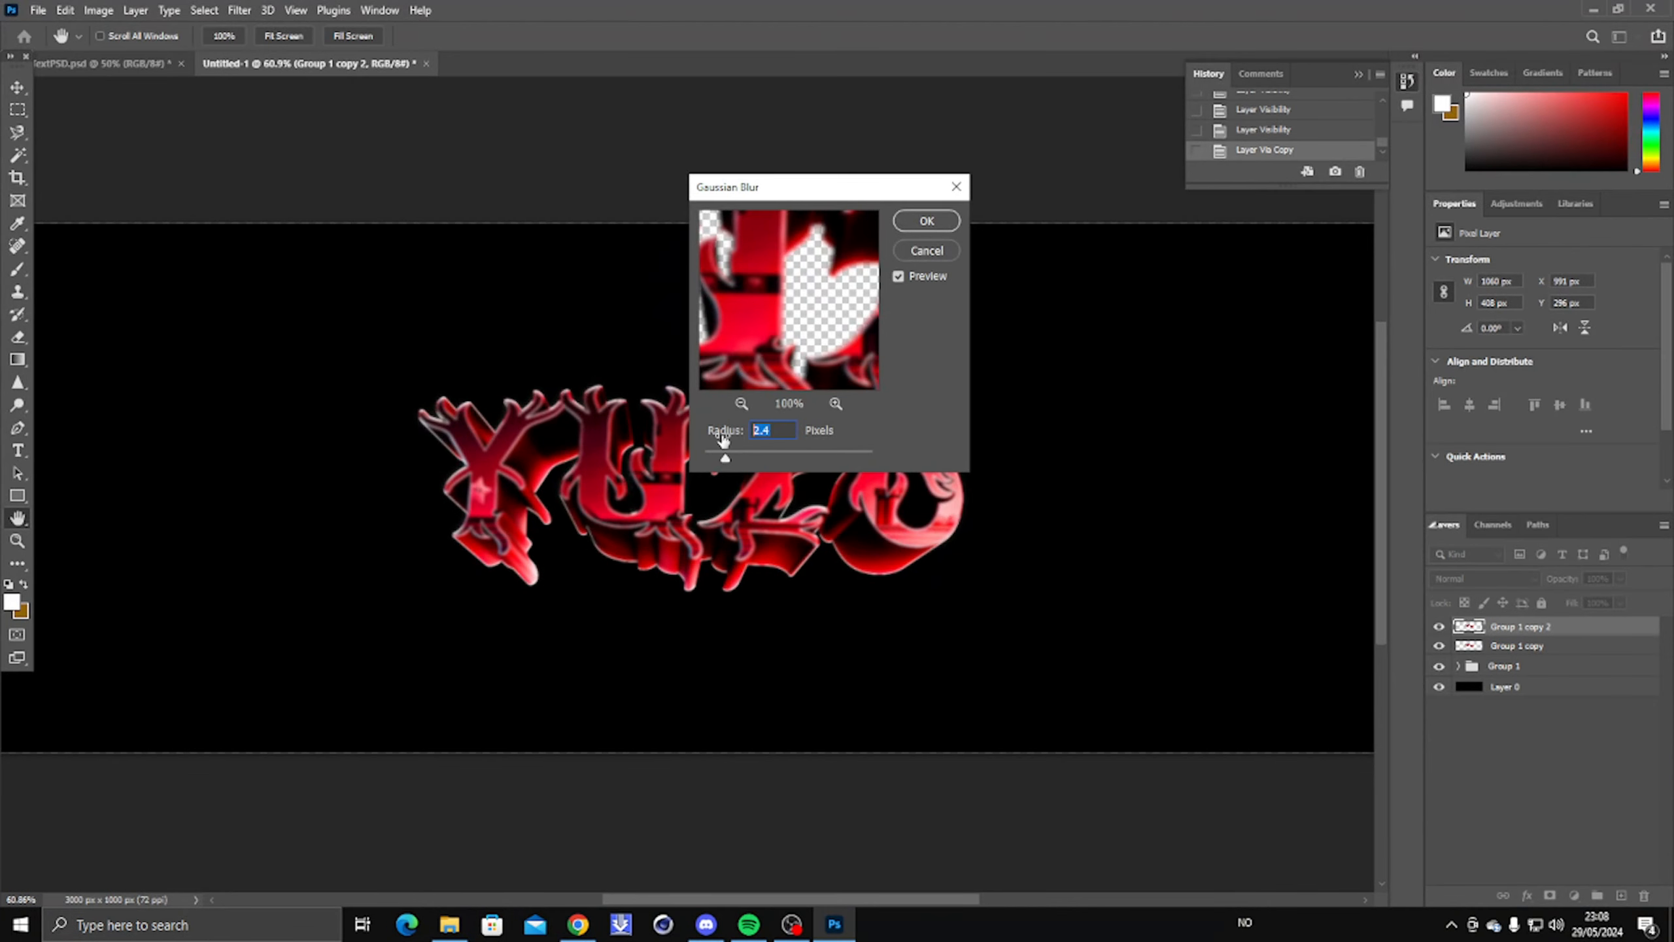
{"action": "left_click_drag", "start_coordinate": [725, 457], "coordinate": [770, 460]}
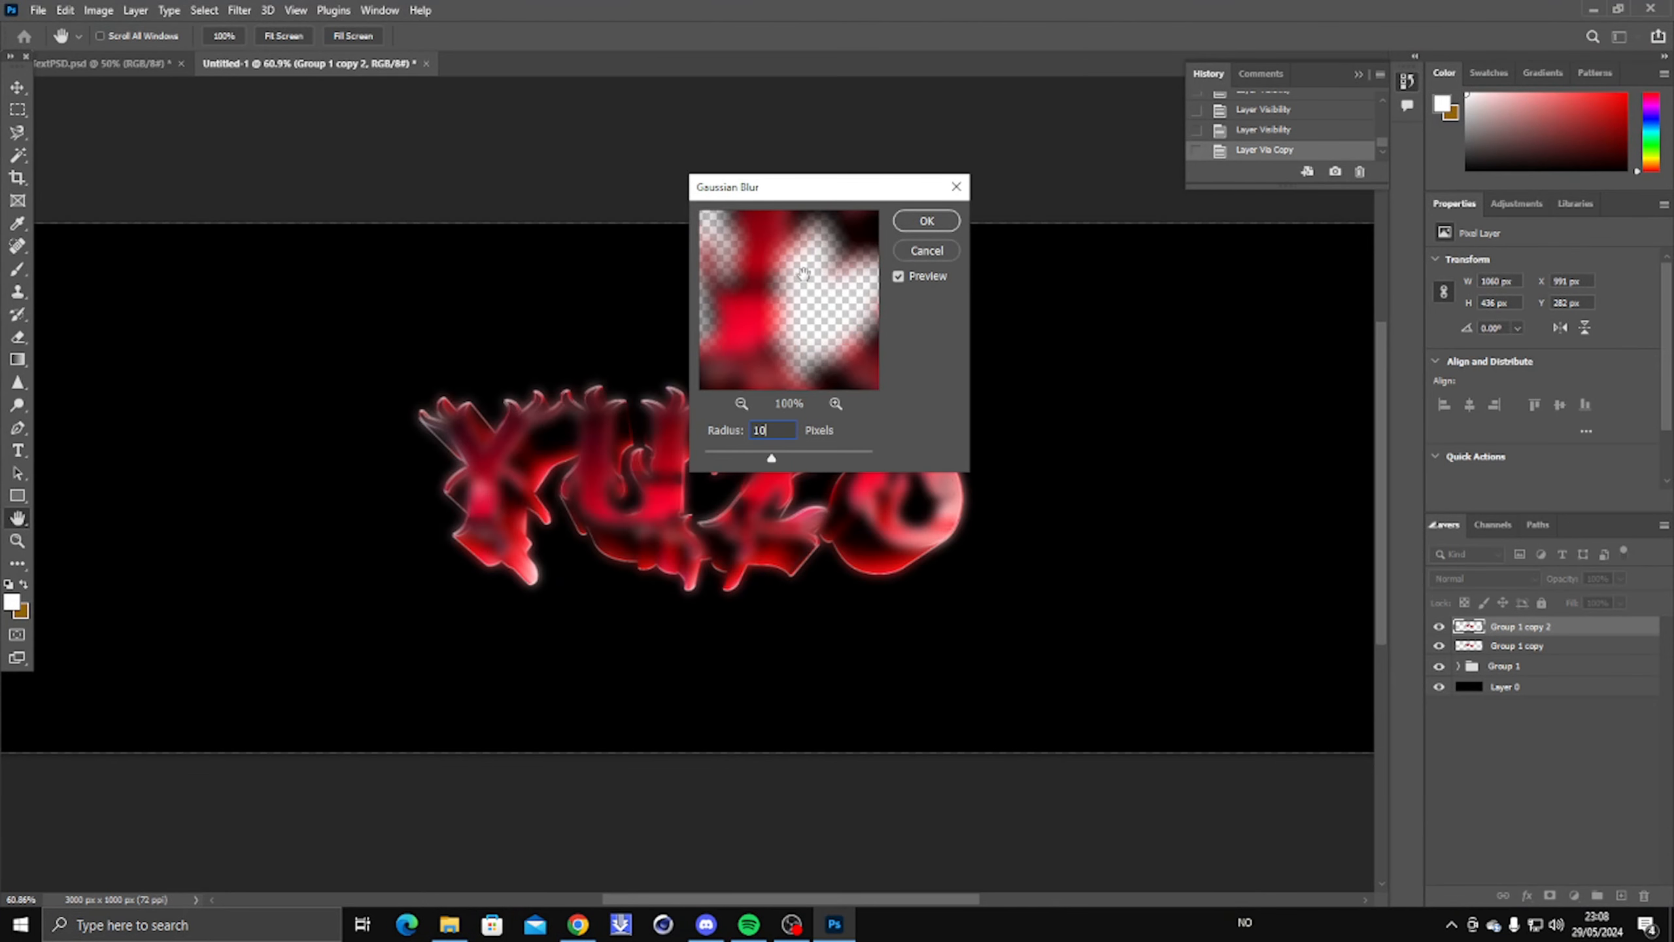
{"action": "left_click", "coordinate": [926, 221]}
Step: Set the blurred text copy's blend mode to Lighten and lower its opacity slightly
{"action": "left_click", "coordinate": [1496, 579]}
{"action": "left_click", "coordinate": [1484, 600]}
{"action": "left_click_drag", "start_coordinate": [1619, 578], "coordinate": [1581, 602]}
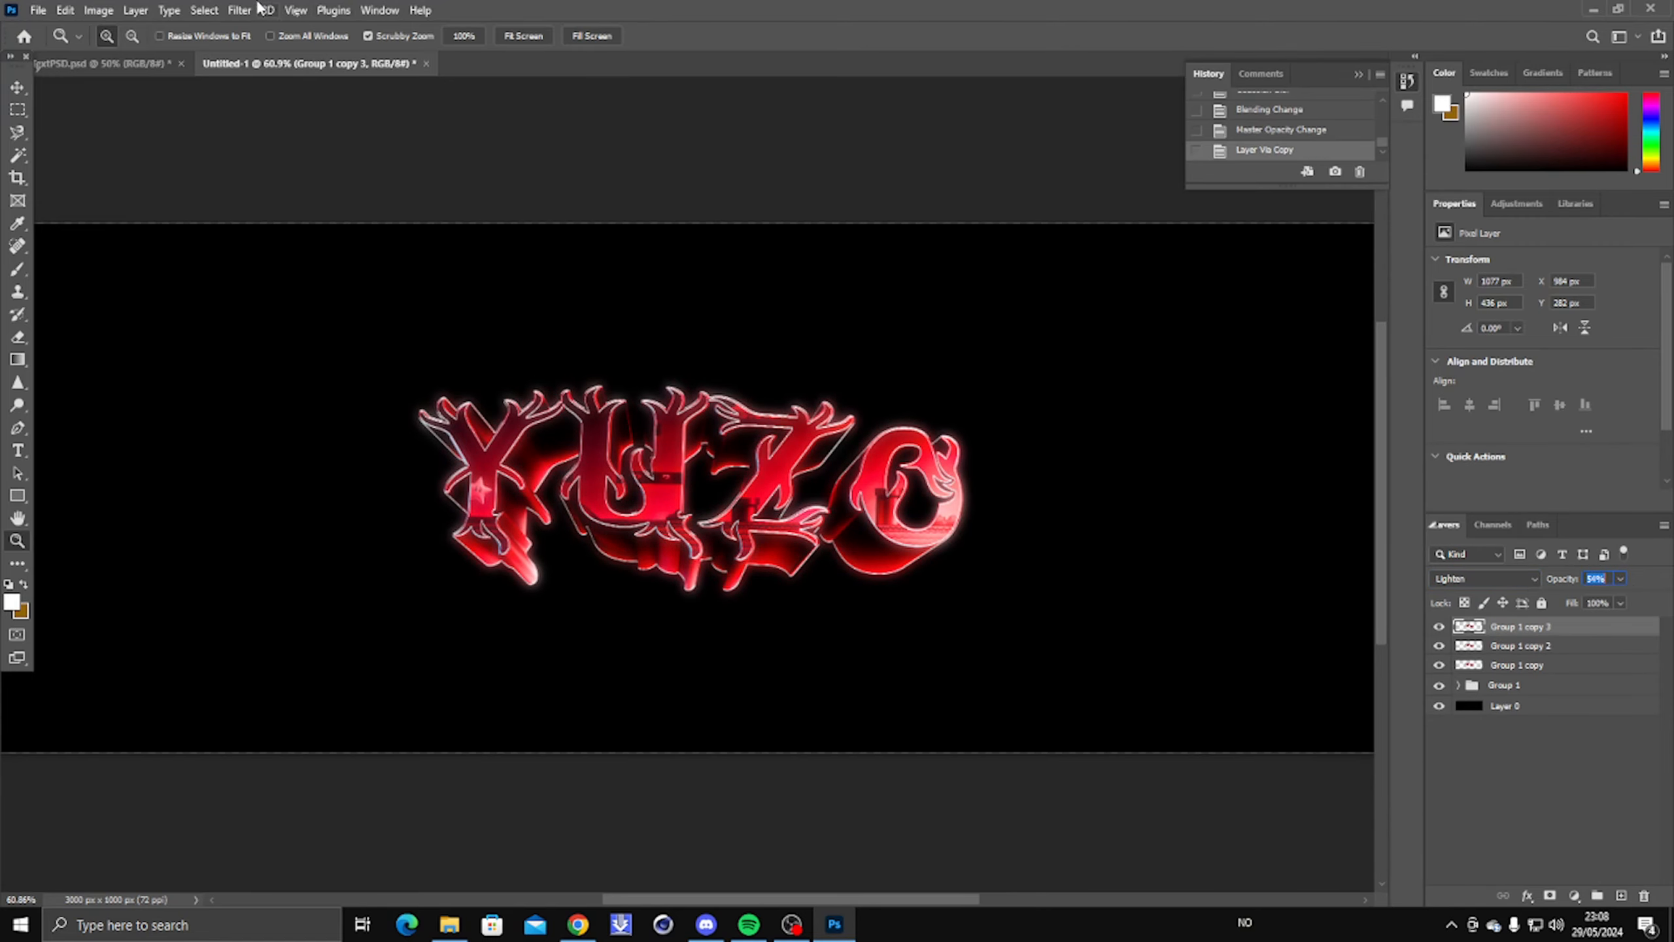
Step: Apply Gaussian Blur to another duplicate of the glowing text, Group 1 copy 3
{"action": "left_click", "coordinate": [239, 10]}
{"action": "mouse_move", "coordinate": [330, 228]}
{"action": "left_click", "coordinate": [517, 373]}
{"action": "key", "text": "Return"}
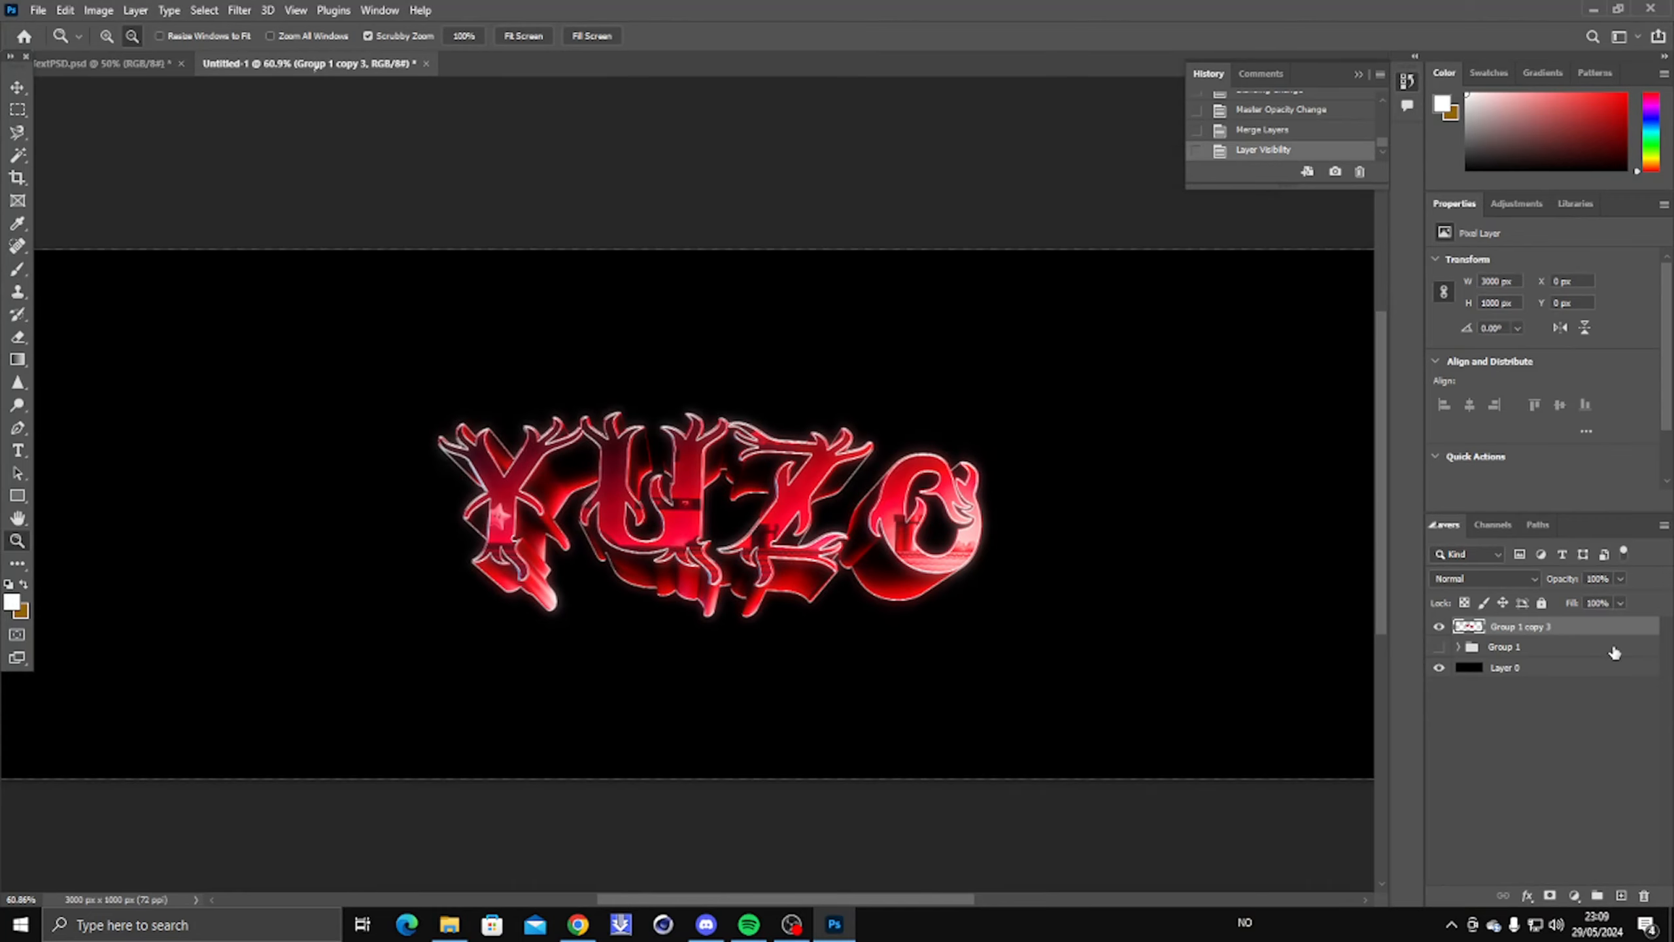
Step: Reposition the merged glowing text layer on the canvas with Free Transform
{"action": "left_click", "coordinate": [1083, 591], "text": "alt"}
{"action": "key", "text": "ctrl+t"}
{"action": "left_click_drag", "start_coordinate": [837, 554], "coordinate": [617, 523]}
{"action": "left_click_drag", "start_coordinate": [712, 545], "coordinate": [943, 567]}
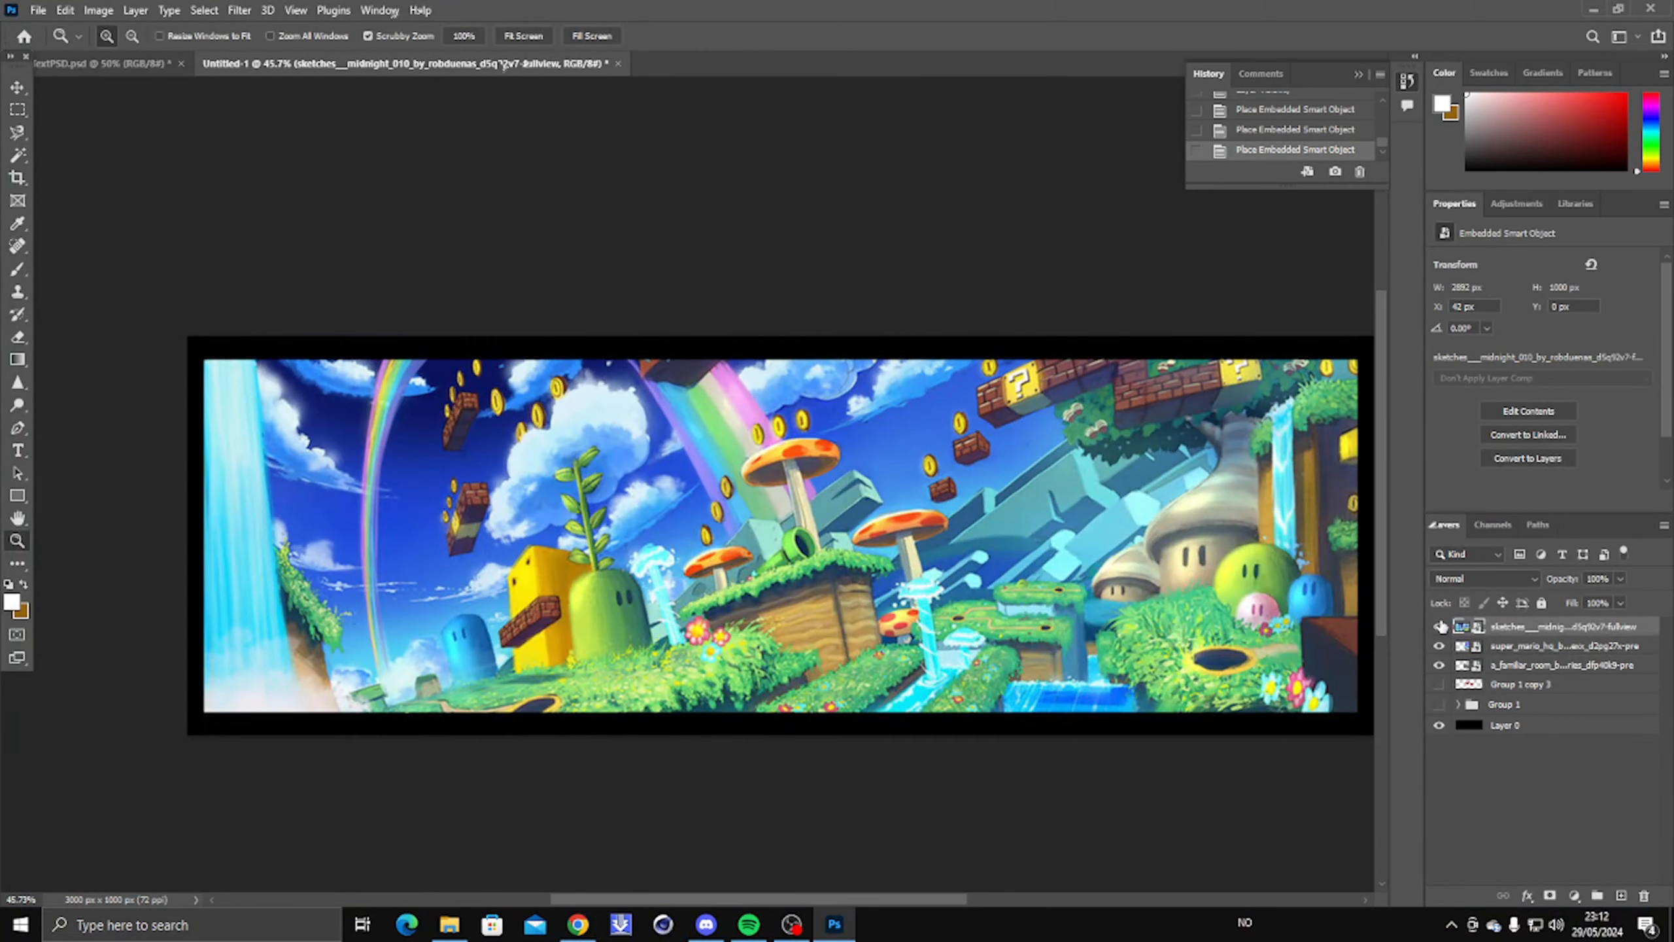
Step: Hide the sketches__midnight and super_mario_hq background images and select the a_familiar_room layer
{"action": "left_click", "coordinate": [1439, 627]}
{"action": "left_click", "coordinate": [1439, 645]}
{"action": "left_click", "coordinate": [1440, 664]}
{"action": "left_click", "coordinate": [1440, 665]}
{"action": "left_click", "coordinate": [1503, 669]}
Step: Resize the a_familiar_room image to about 1868 x 1123 px and align it with the canvas's left edge, covering its full height
{"action": "scroll", "coordinate": [808, 633], "scroll_direction": "up", "scroll_amount": 4}
{"action": "key", "text": "ctrl+t"}
{"action": "scroll", "coordinate": [831, 584], "scroll_direction": "down", "scroll_amount": 4}
{"action": "left_click_drag", "start_coordinate": [832, 565], "coordinate": [640, 557]}
{"action": "left_click_drag", "start_coordinate": [830, 650], "coordinate": [912, 703]}
{"action": "left_click_drag", "start_coordinate": [850, 652], "coordinate": [544, 638]}
{"action": "left_click_drag", "start_coordinate": [602, 684], "coordinate": [805, 745]}
{"action": "left_click_drag", "start_coordinate": [732, 690], "coordinate": [867, 677]}
{"action": "key", "text": "Return"}
Step: Rasterize the a_familiar_room layer and fade its right edge into the black background with a large soft Eraser
{"action": "scroll", "coordinate": [456, 648], "scroll_direction": "up", "scroll_amount": 1}
{"action": "left_click", "coordinate": [17, 337]}
{"action": "left_click", "coordinate": [861, 378]}
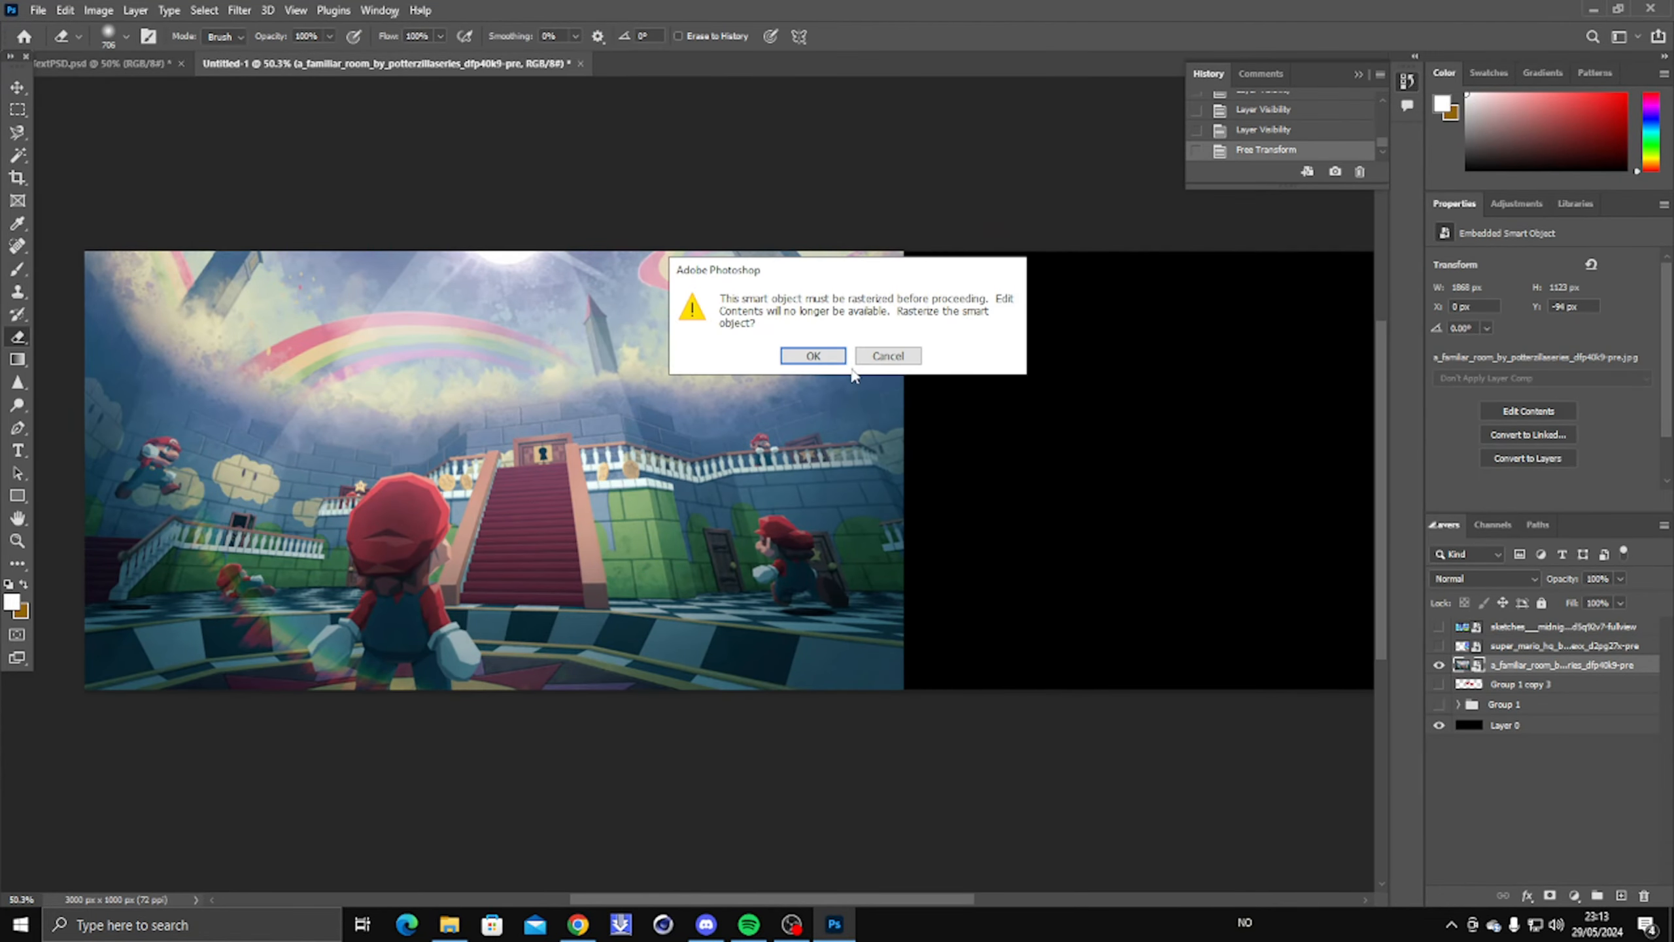
{"action": "left_click", "coordinate": [814, 356]}
{"action": "right_click", "coordinate": [1031, 615], "text": "alt"}
{"action": "left_click", "coordinate": [1027, 624]}
{"action": "left_click", "coordinate": [979, 635]}
{"action": "left_click", "coordinate": [931, 410]}
{"action": "right_click", "coordinate": [932, 410], "text": "alt"}
{"action": "left_click", "coordinate": [897, 403]}
{"action": "right_click", "coordinate": [1066, 482], "text": "alt"}
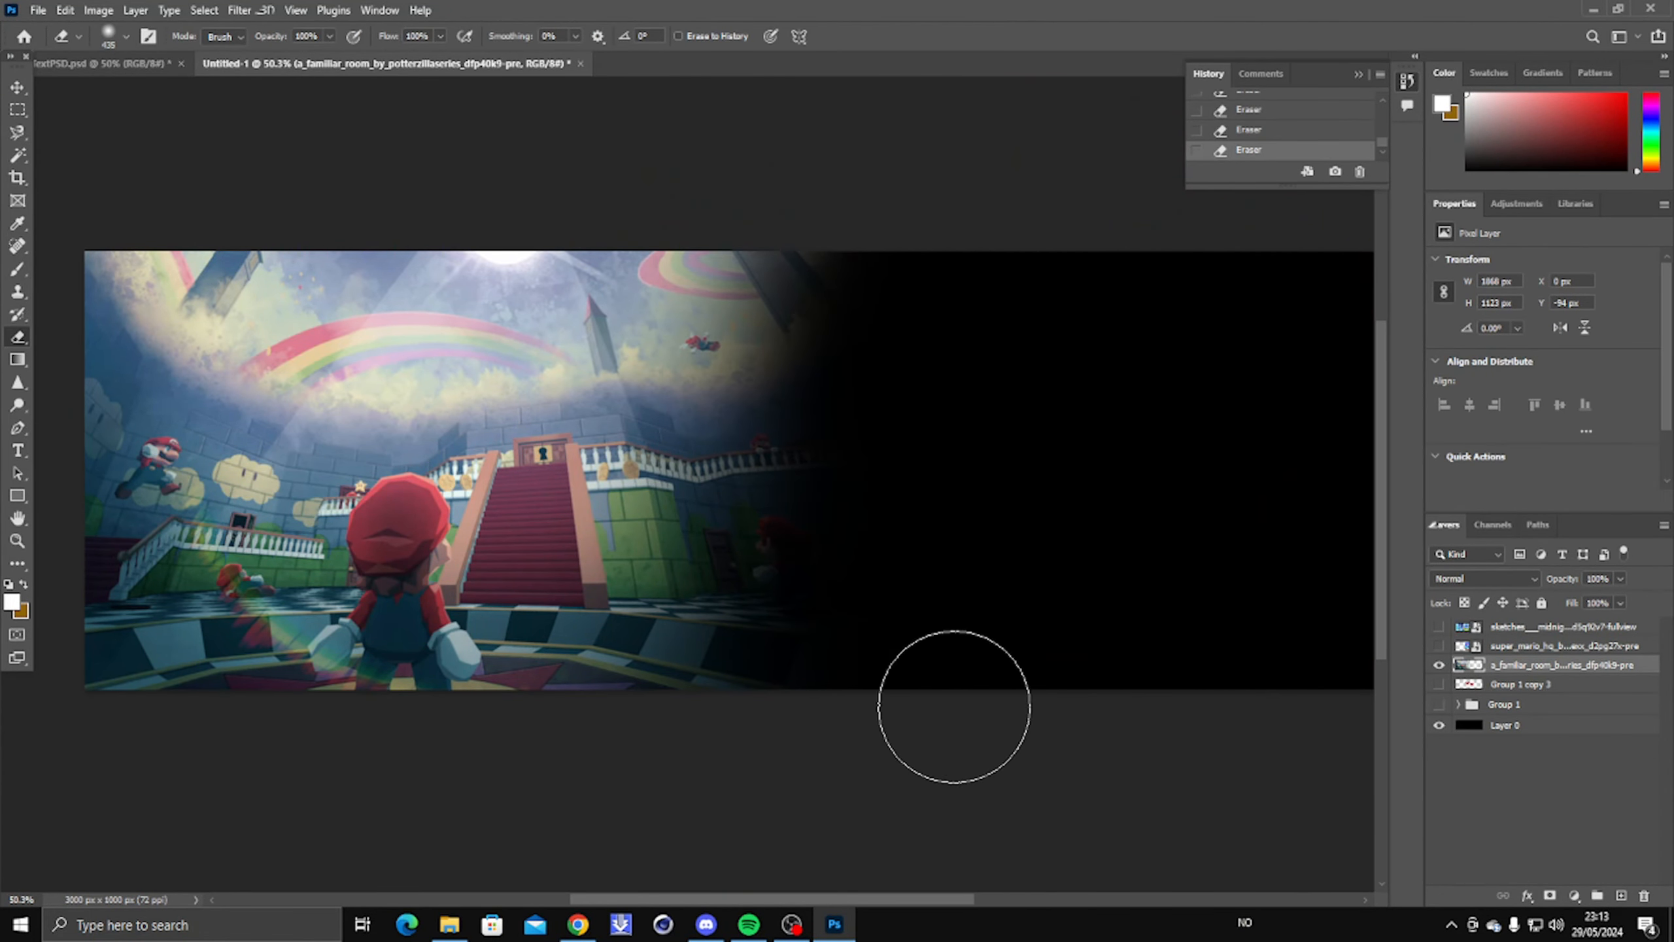
Step: Move the Group 1 copy 3 text layer above the background images in the layer stack and check layer visibility
{"action": "left_click", "coordinate": [1438, 684]}
{"action": "left_click", "coordinate": [1439, 684]}
{"action": "left_click_drag", "start_coordinate": [1516, 684], "coordinate": [1515, 623]}
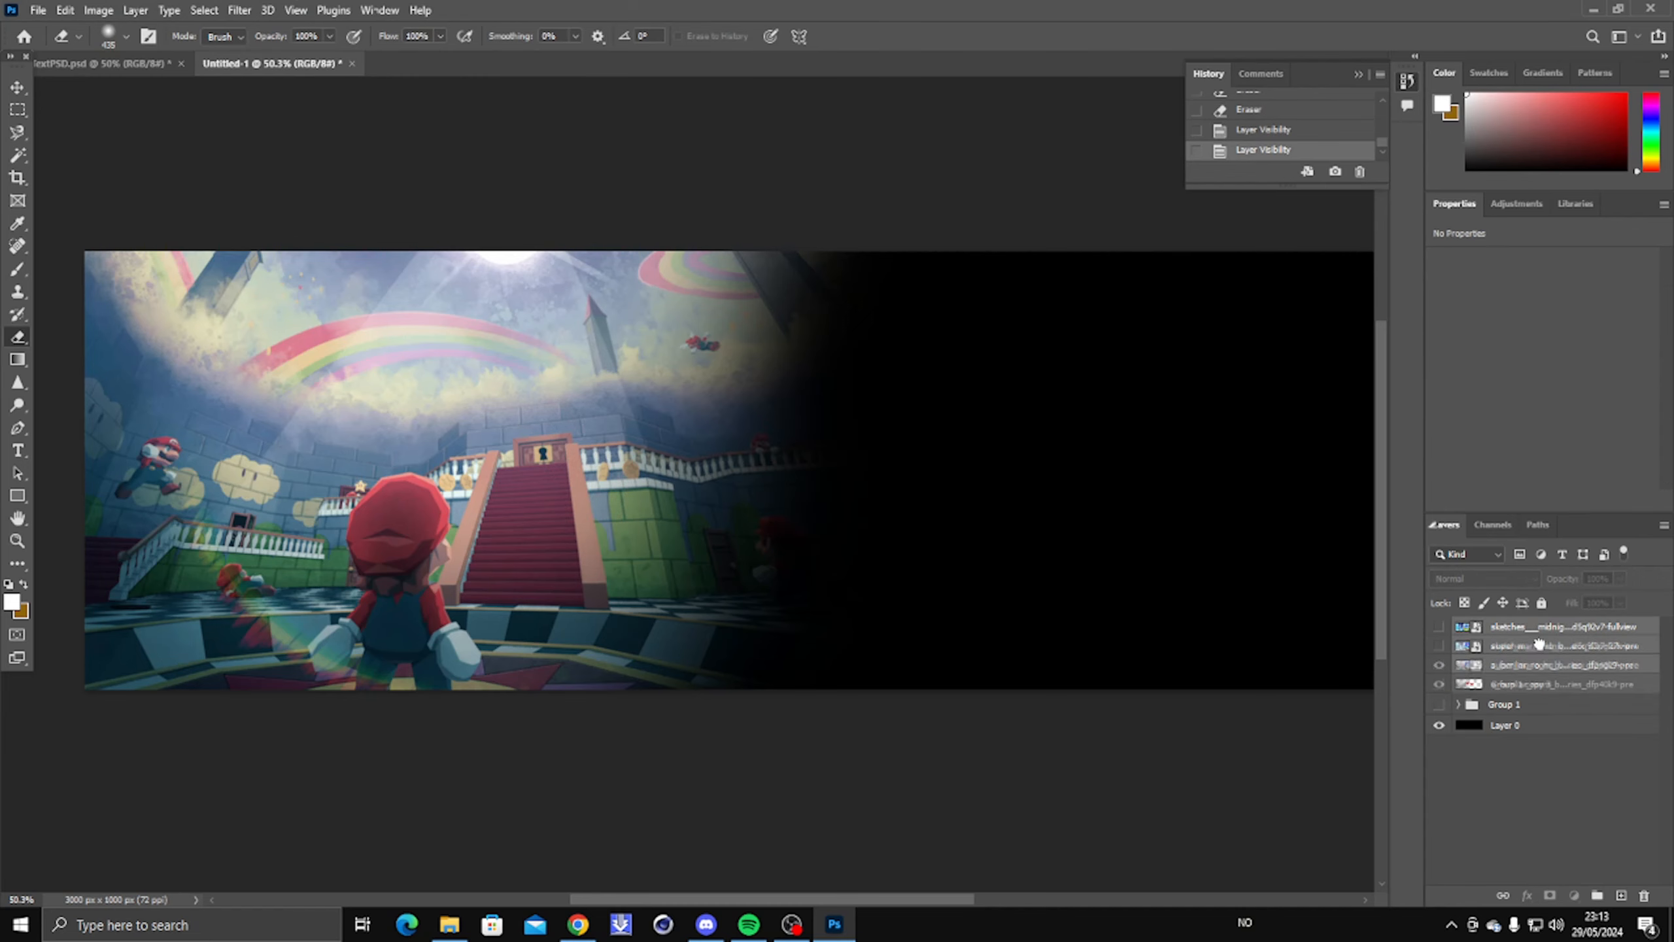
{"action": "left_click", "coordinate": [1516, 628]}
{"action": "left_click", "coordinate": [1439, 628]}
{"action": "left_click", "coordinate": [1439, 628]}
Step: Show the super_mario_hq image and move it toward the right, overlapping the castle room's faded edge
{"action": "left_click", "coordinate": [1440, 665]}
{"action": "left_click", "coordinate": [1522, 664]}
{"action": "key", "text": "ctrl+t"}
{"action": "left_click_drag", "start_coordinate": [869, 518], "coordinate": [975, 527]}
{"action": "key", "text": "Return"}
{"action": "key", "text": "e"}
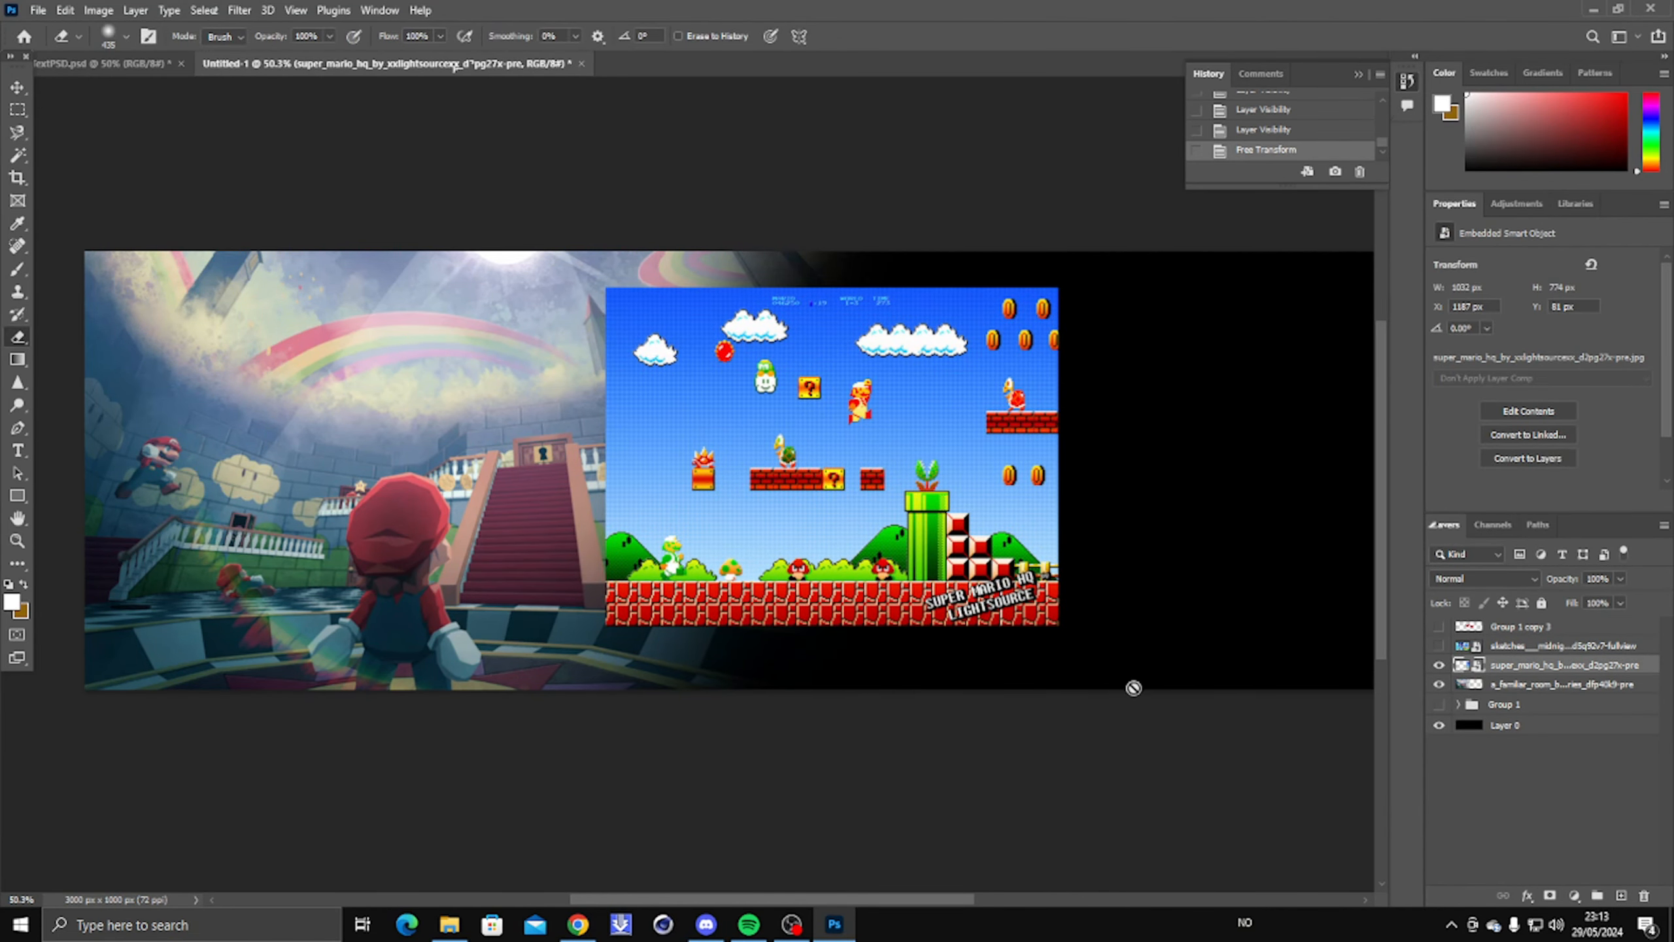
Step: Hide the super_mario_hq image, show the sketches__midnight landscape and shift it to the right
{"action": "left_click", "coordinate": [1438, 665]}
{"action": "left_click", "coordinate": [1439, 646]}
{"action": "left_click", "coordinate": [1524, 647]}
{"action": "key", "text": "ctrl+t"}
{"action": "scroll", "coordinate": [716, 549], "scroll_direction": "down", "scroll_amount": 3}
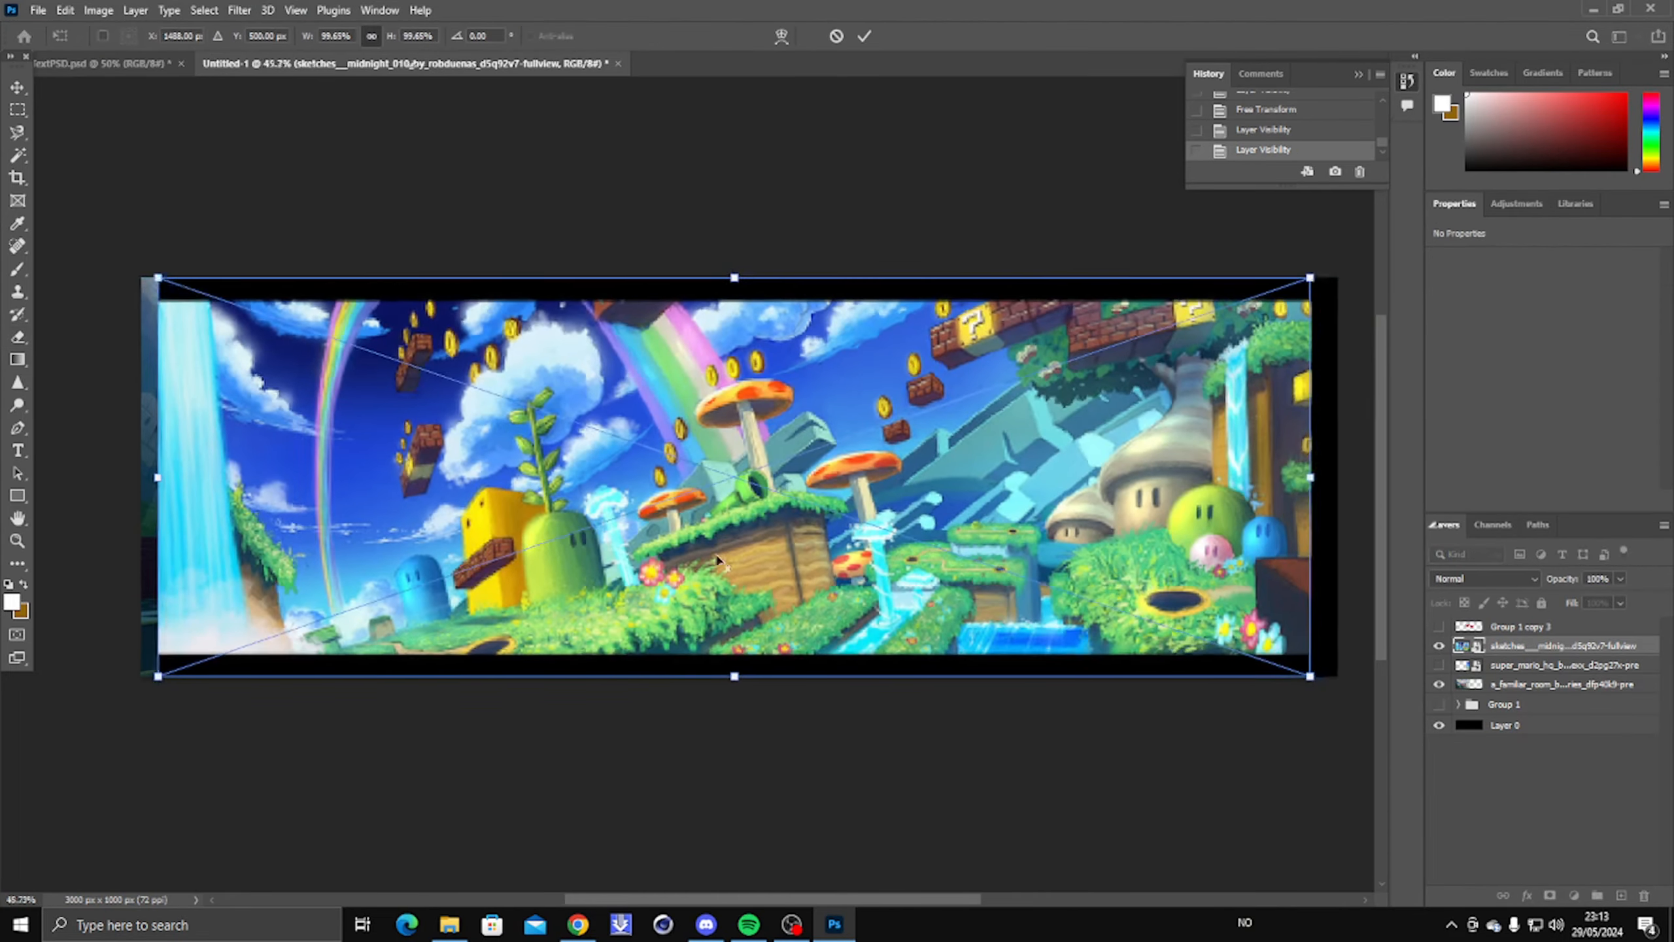
{"action": "left_click_drag", "start_coordinate": [716, 548], "coordinate": [766, 549]}
{"action": "key", "text": "Return"}
Step: Enlarge the sketches__midnight landscape and position it to fill the canvas height beside the castle room
{"action": "key", "text": "ctrl+t"}
{"action": "left_click_drag", "start_coordinate": [1134, 570], "coordinate": [1353, 580]}
{"action": "left_click_drag", "start_coordinate": [523, 665], "coordinate": [343, 728]}
{"action": "left_click_drag", "start_coordinate": [780, 497], "coordinate": [898, 455]}
{"action": "key", "text": "Return"}
Step: Rasterize the sketches__midnight landscape and erase its left edge with soft strokes to blend it into the castle room
{"action": "left_click", "coordinate": [599, 434]}
{"action": "mouse_move", "coordinate": [540, 395]}
{"action": "left_mouse_down"}
{"action": "mouse_move", "coordinate": [634, 662]}
{"action": "mouse_move", "coordinate": [725, 475]}
{"action": "left_mouse_up"}
{"action": "key", "text": "ctrl+z"}
{"action": "left_click_drag", "start_coordinate": [454, 580], "coordinate": [649, 540]}
{"action": "scroll", "coordinate": [689, 482], "scroll_direction": "up", "scroll_amount": 3}
{"action": "scroll", "coordinate": [669, 483], "scroll_direction": "up", "scroll_amount": 3}
{"action": "left_click_drag", "start_coordinate": [330, 699], "coordinate": [446, 724]}
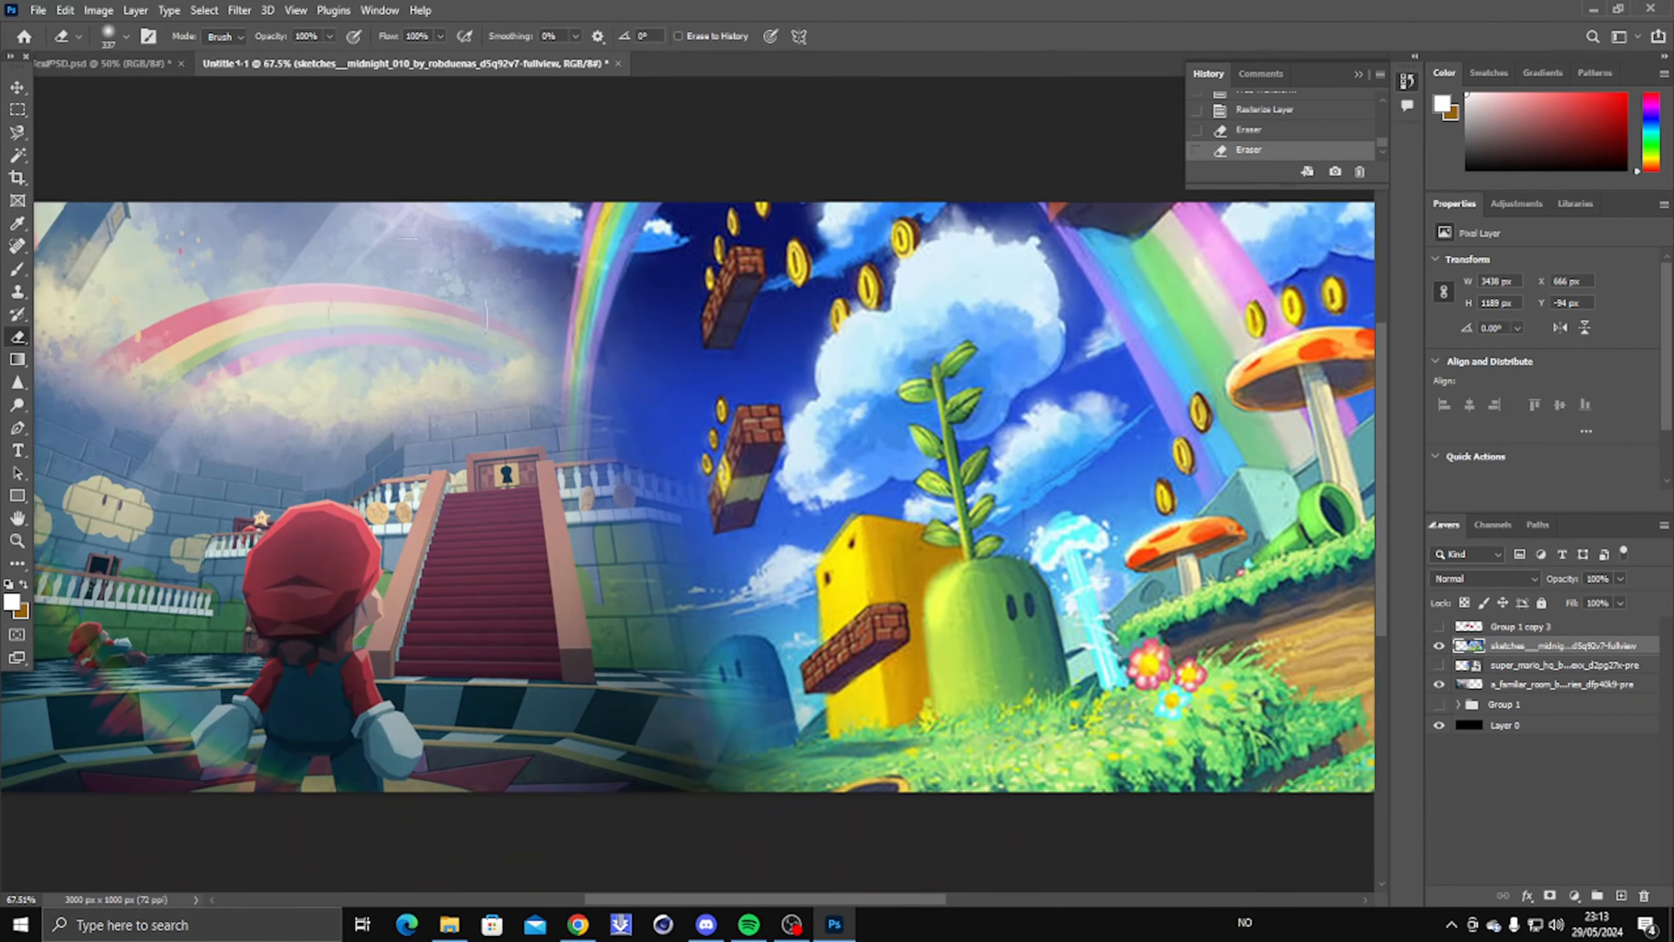
{"action": "left_click_drag", "start_coordinate": [504, 313], "coordinate": [469, 270]}
{"action": "scroll", "coordinate": [295, 455], "scroll_direction": "down", "scroll_amount": 8}
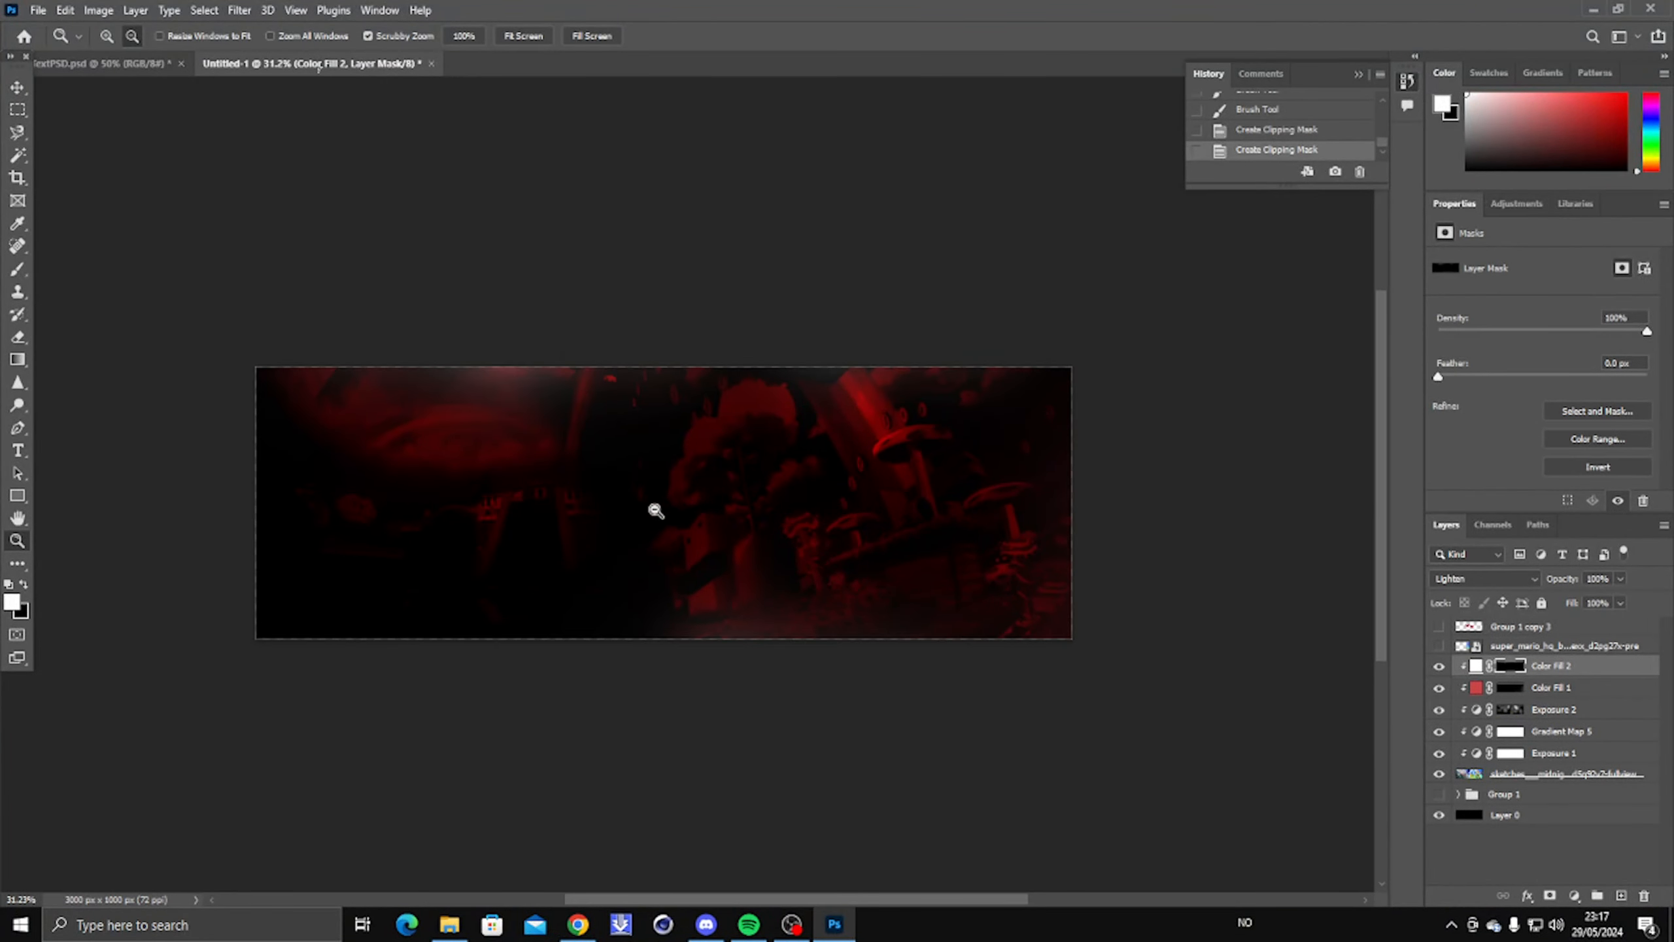
{"action": "left_click", "coordinate": [708, 548]}
{"action": "left_click", "coordinate": [724, 555]}
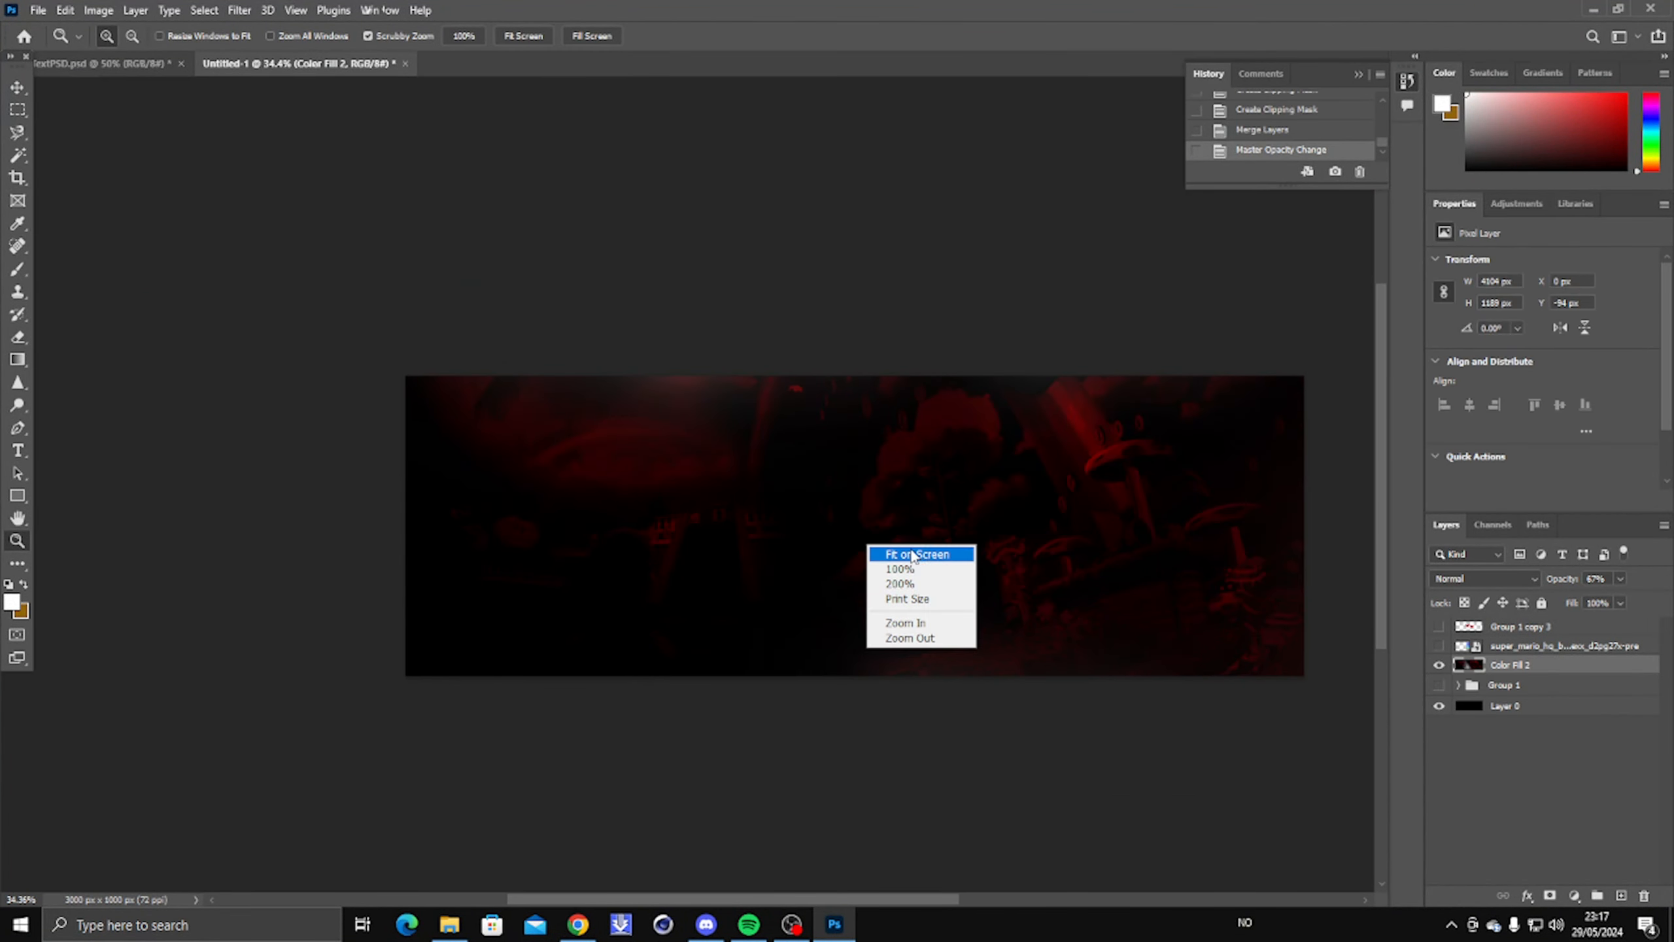
Step: Switch to the browser, save the DeviantArt Boo render as a PNG in Downloads and return to the Mario render search results
{"action": "left_click", "coordinate": [917, 550]}
{"action": "scroll", "coordinate": [746, 613], "scroll_direction": "down", "scroll_amount": 3}
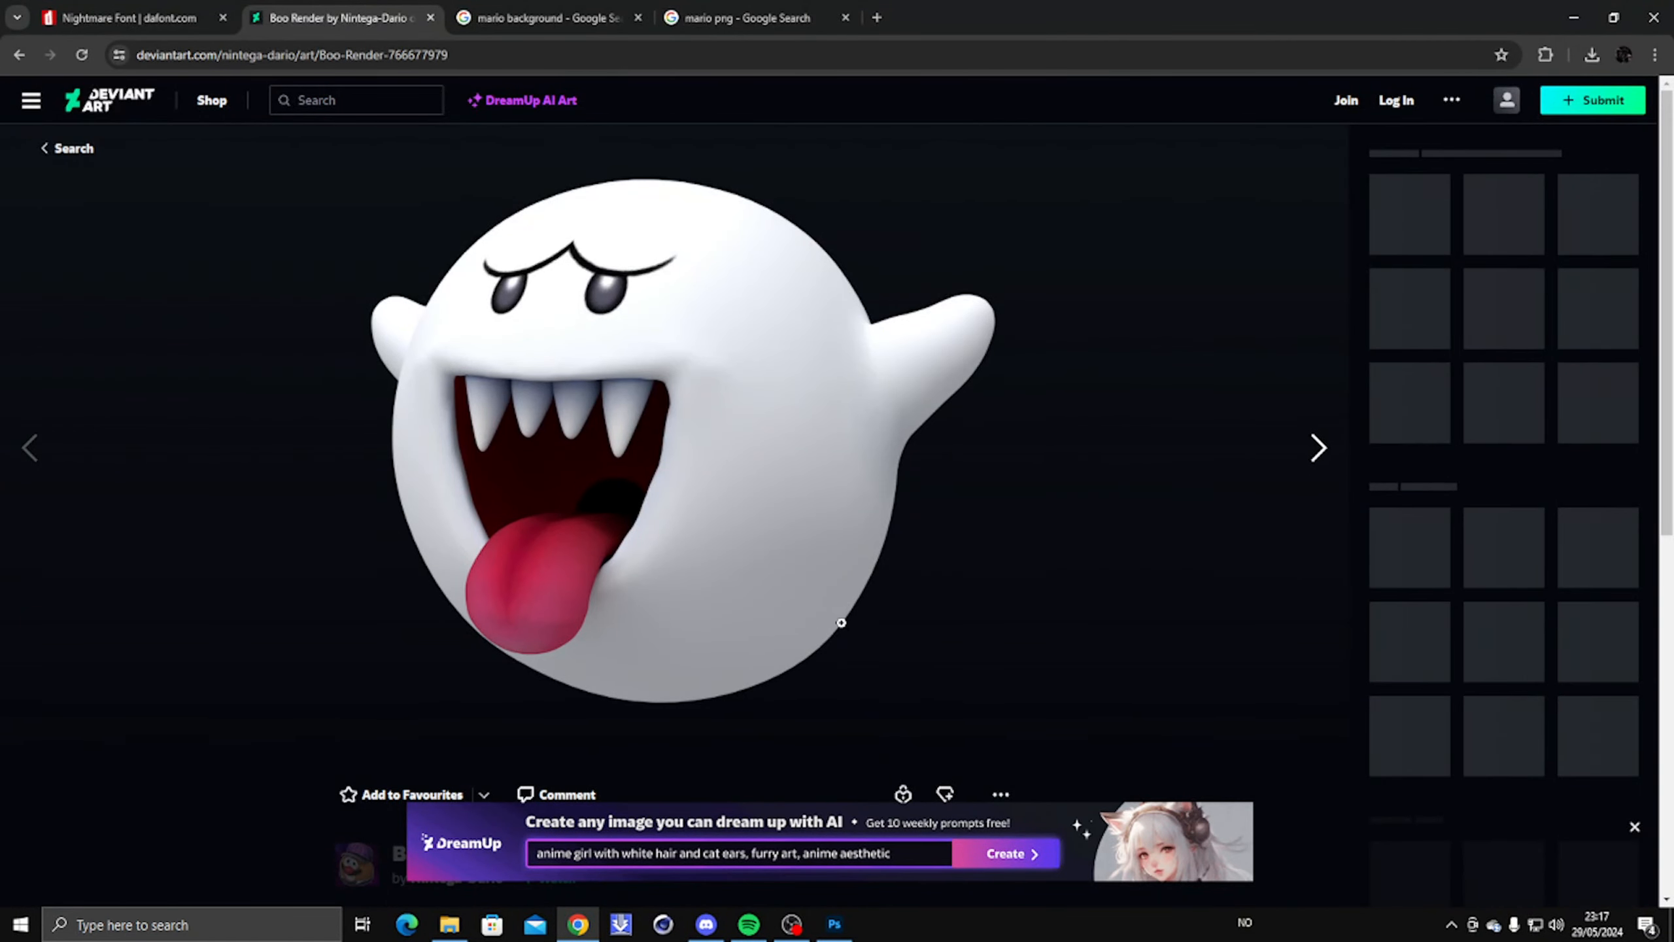
{"action": "scroll", "coordinate": [840, 622], "scroll_direction": "down", "scroll_amount": 2}
{"action": "left_click", "coordinate": [1000, 620]}
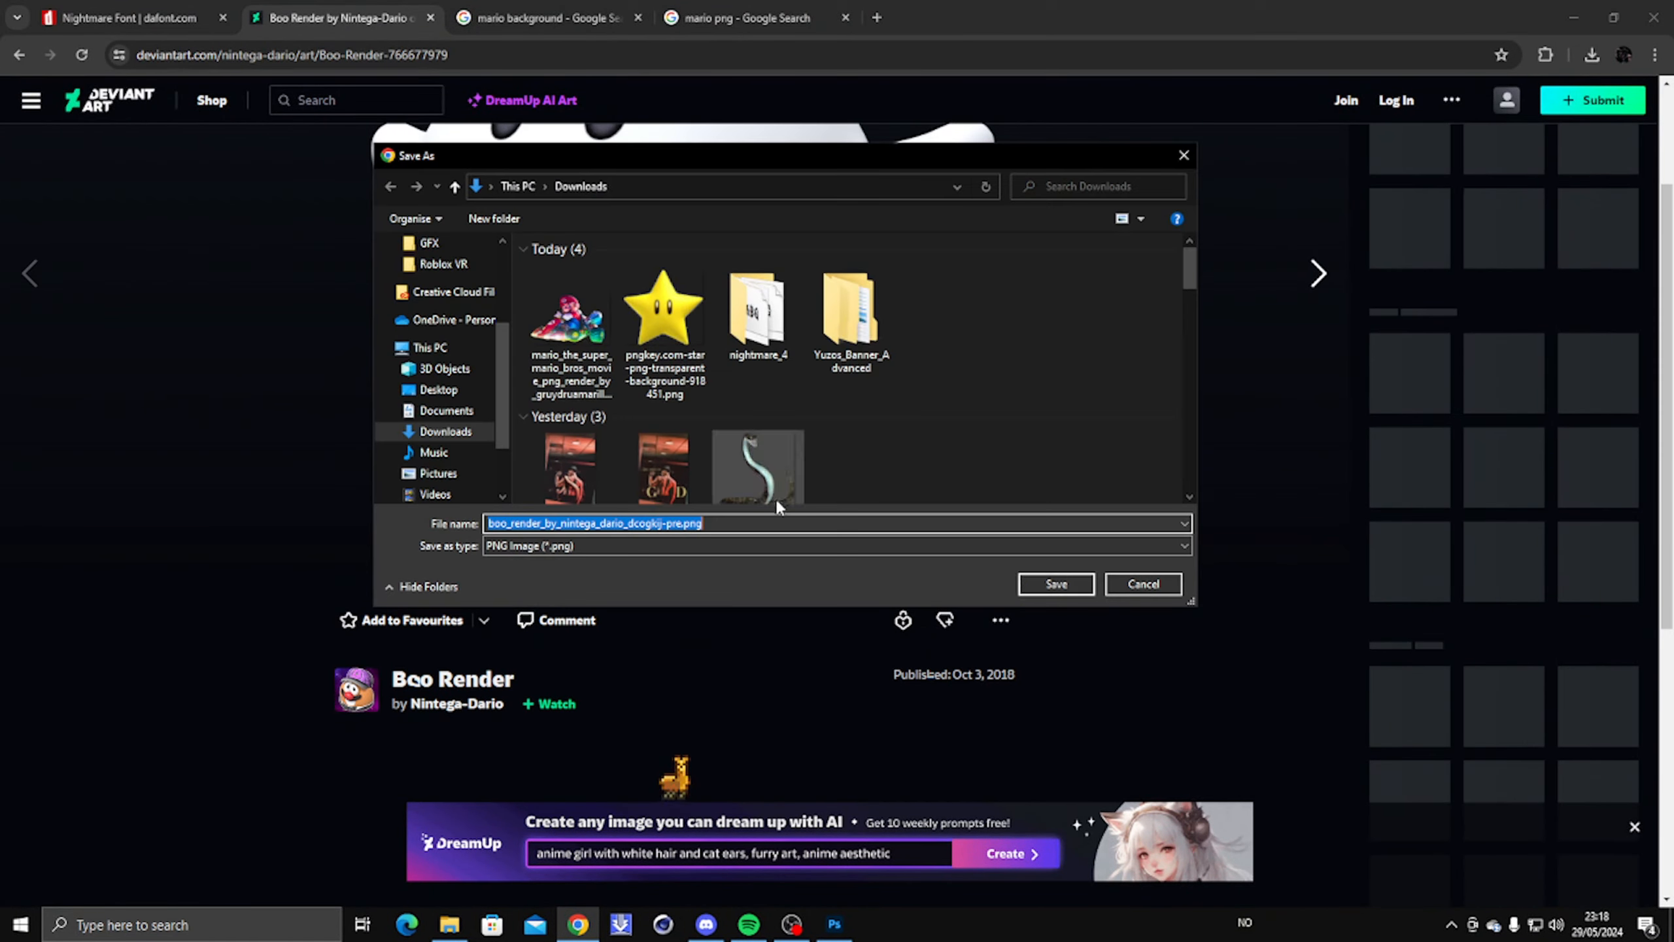
{"action": "key", "text": "Return"}
{"action": "key", "text": "alt+Left"}
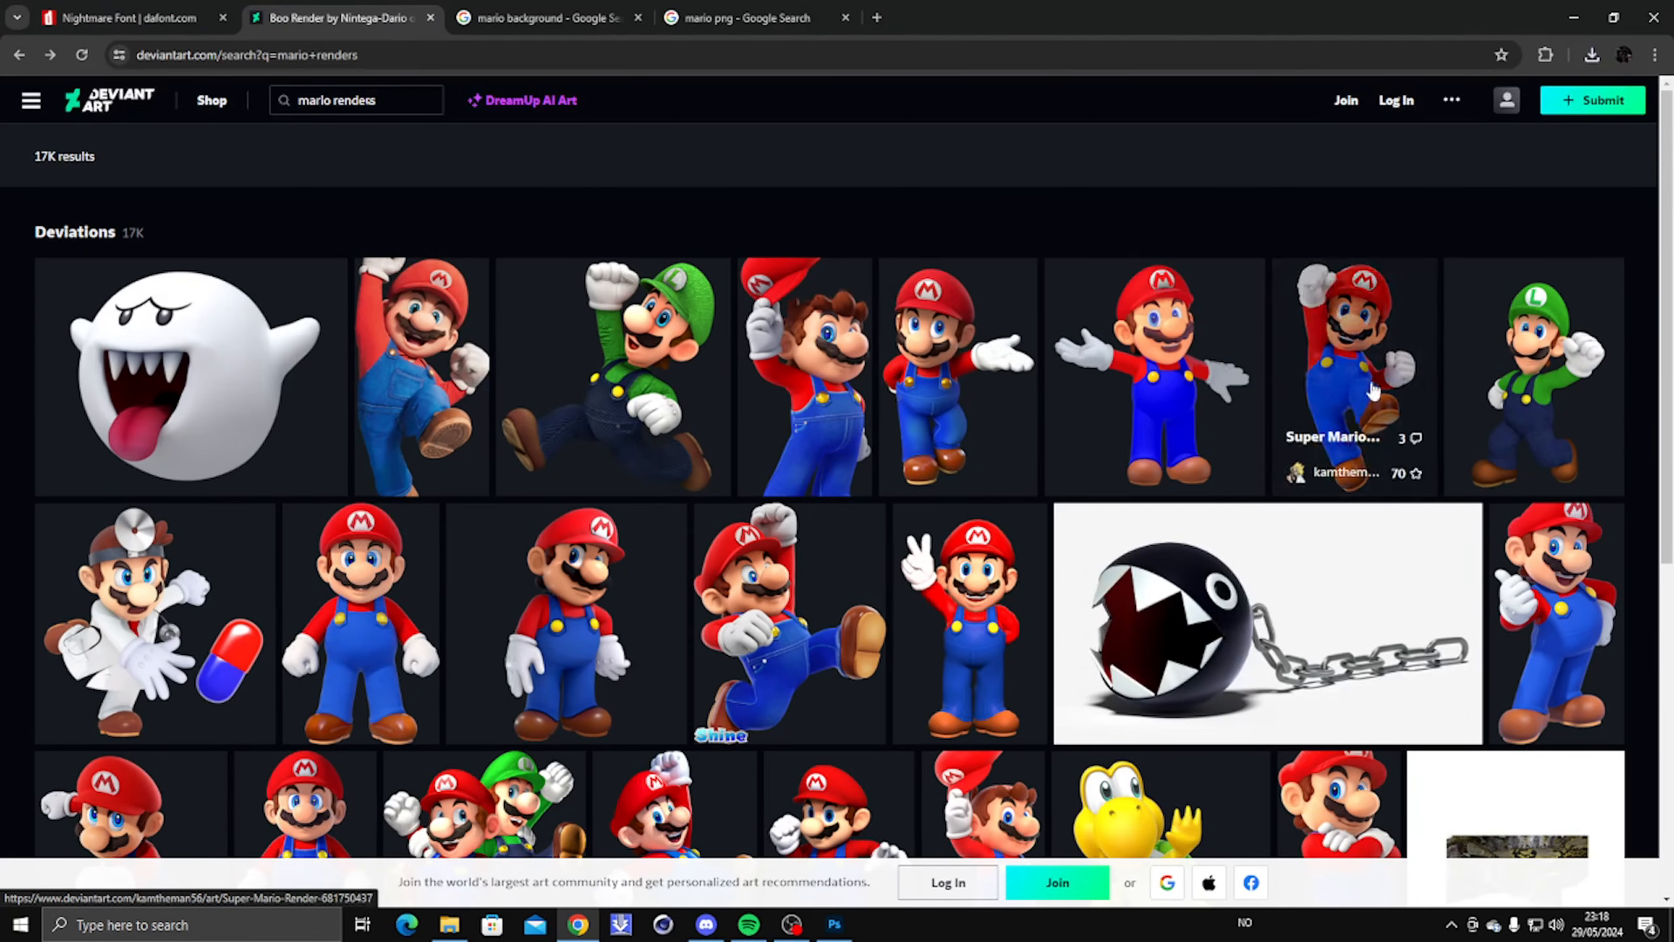
{"action": "scroll", "coordinate": [1361, 429], "scroll_direction": "down", "scroll_amount": 2}
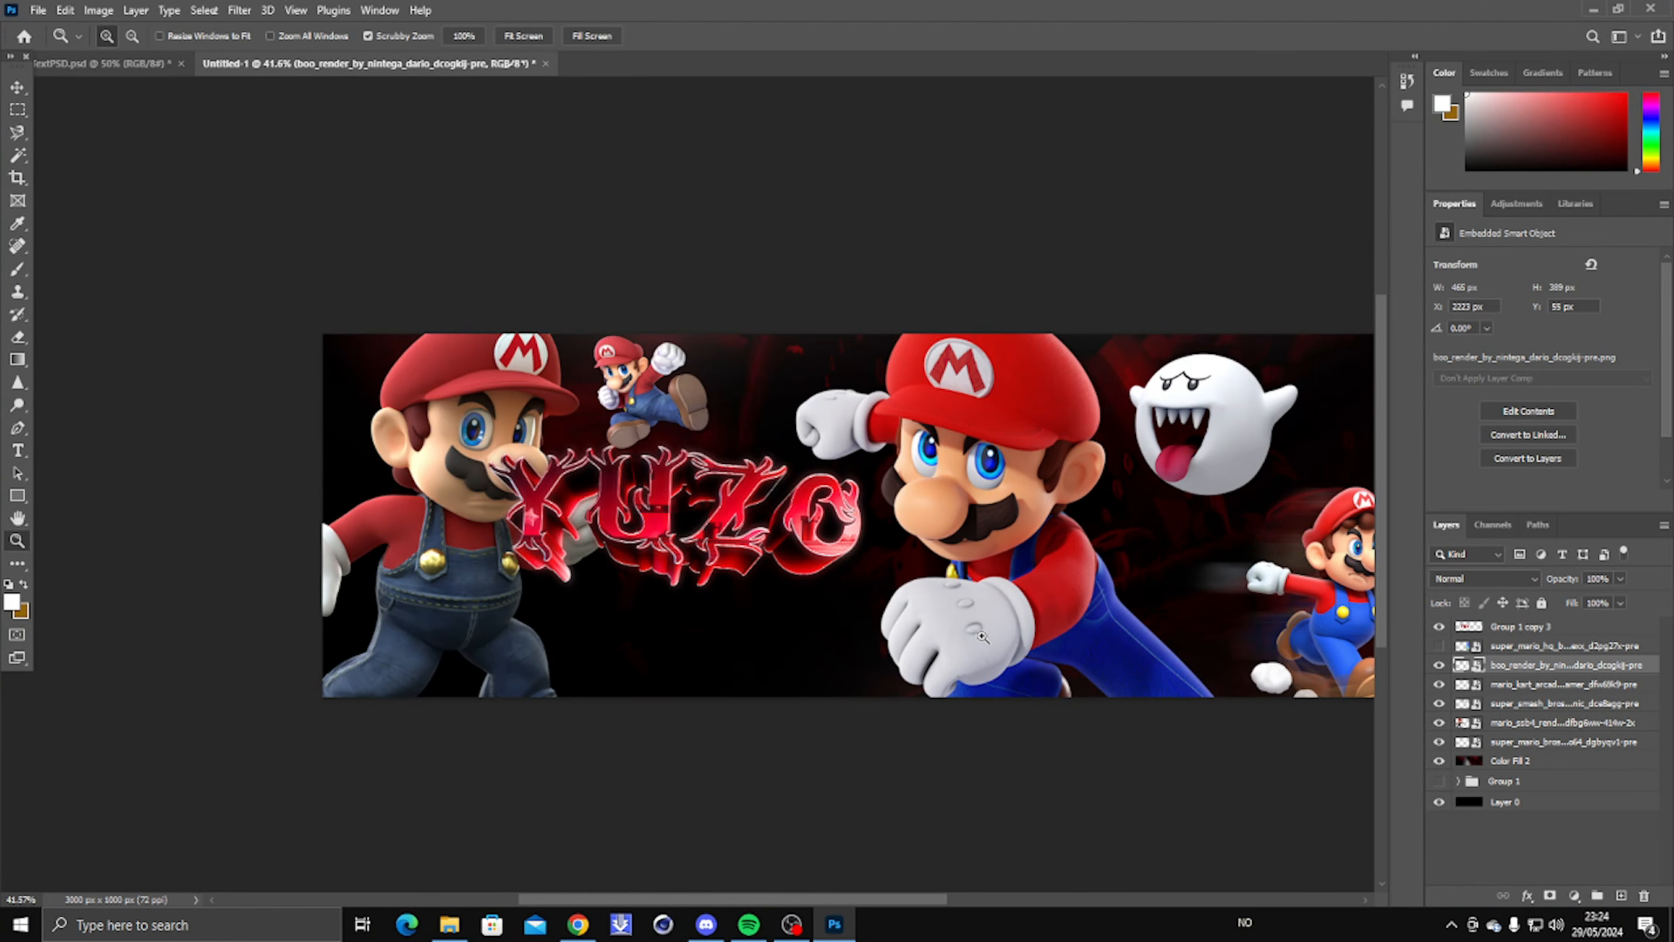
{"action": "scroll", "coordinate": [1020, 520], "scroll_direction": "down", "scroll_amount": 5}
{"action": "scroll", "coordinate": [1113, 538], "scroll_direction": "up", "scroll_amount": 6}
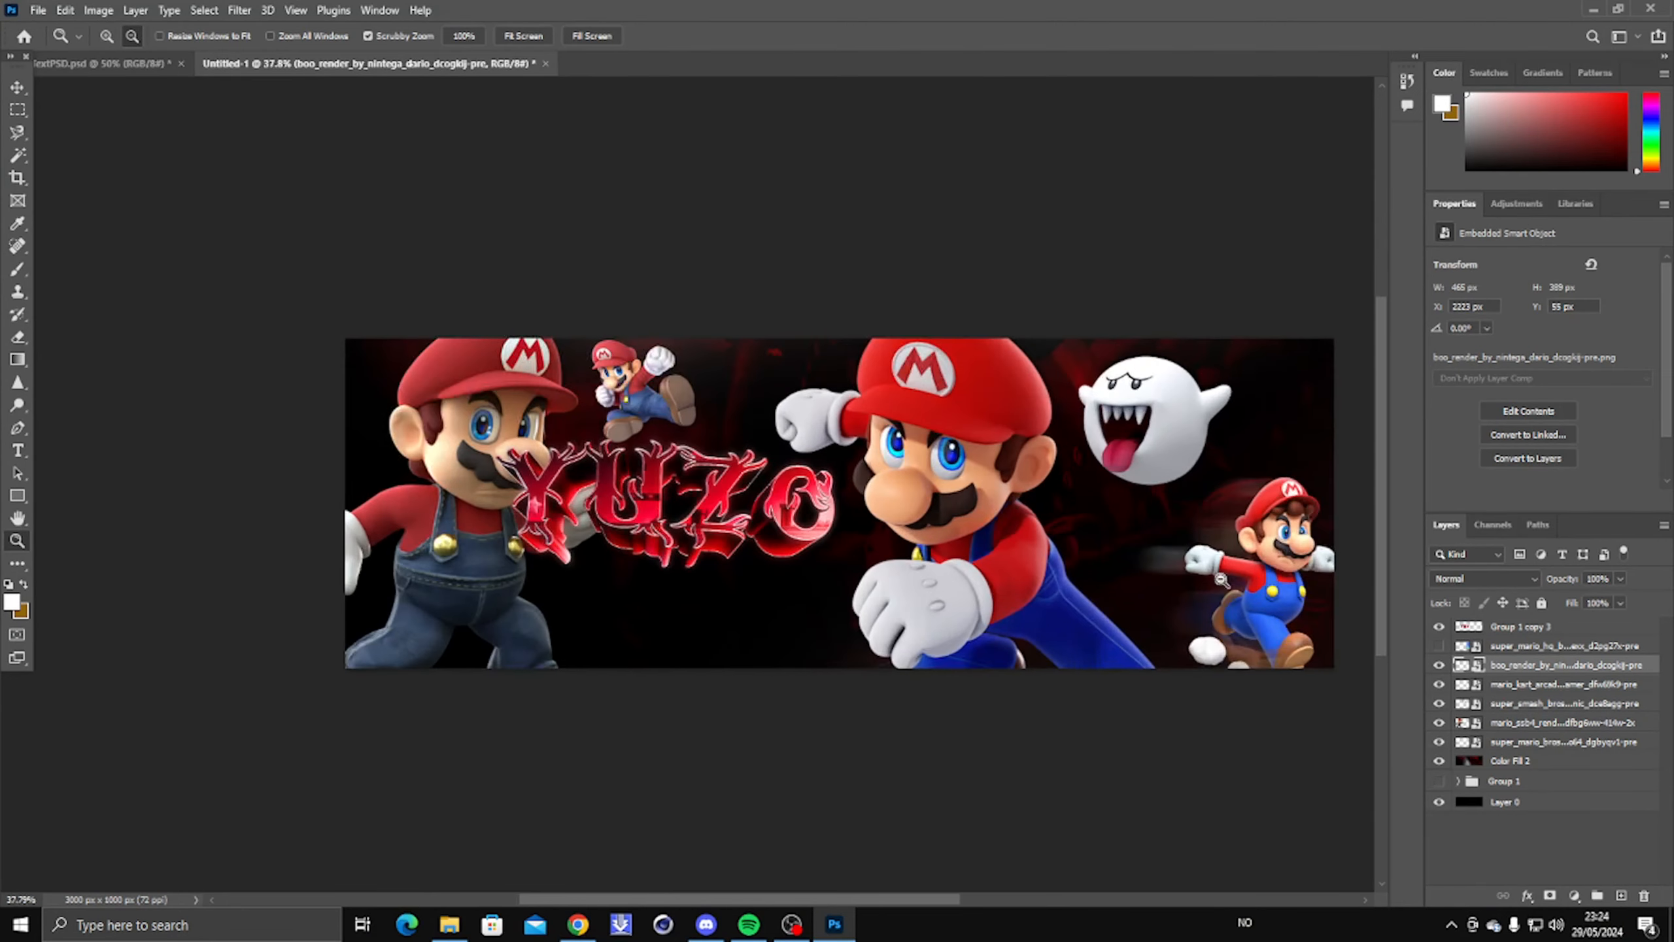
{"action": "scroll", "coordinate": [989, 519], "scroll_direction": "down", "scroll_amount": 4}
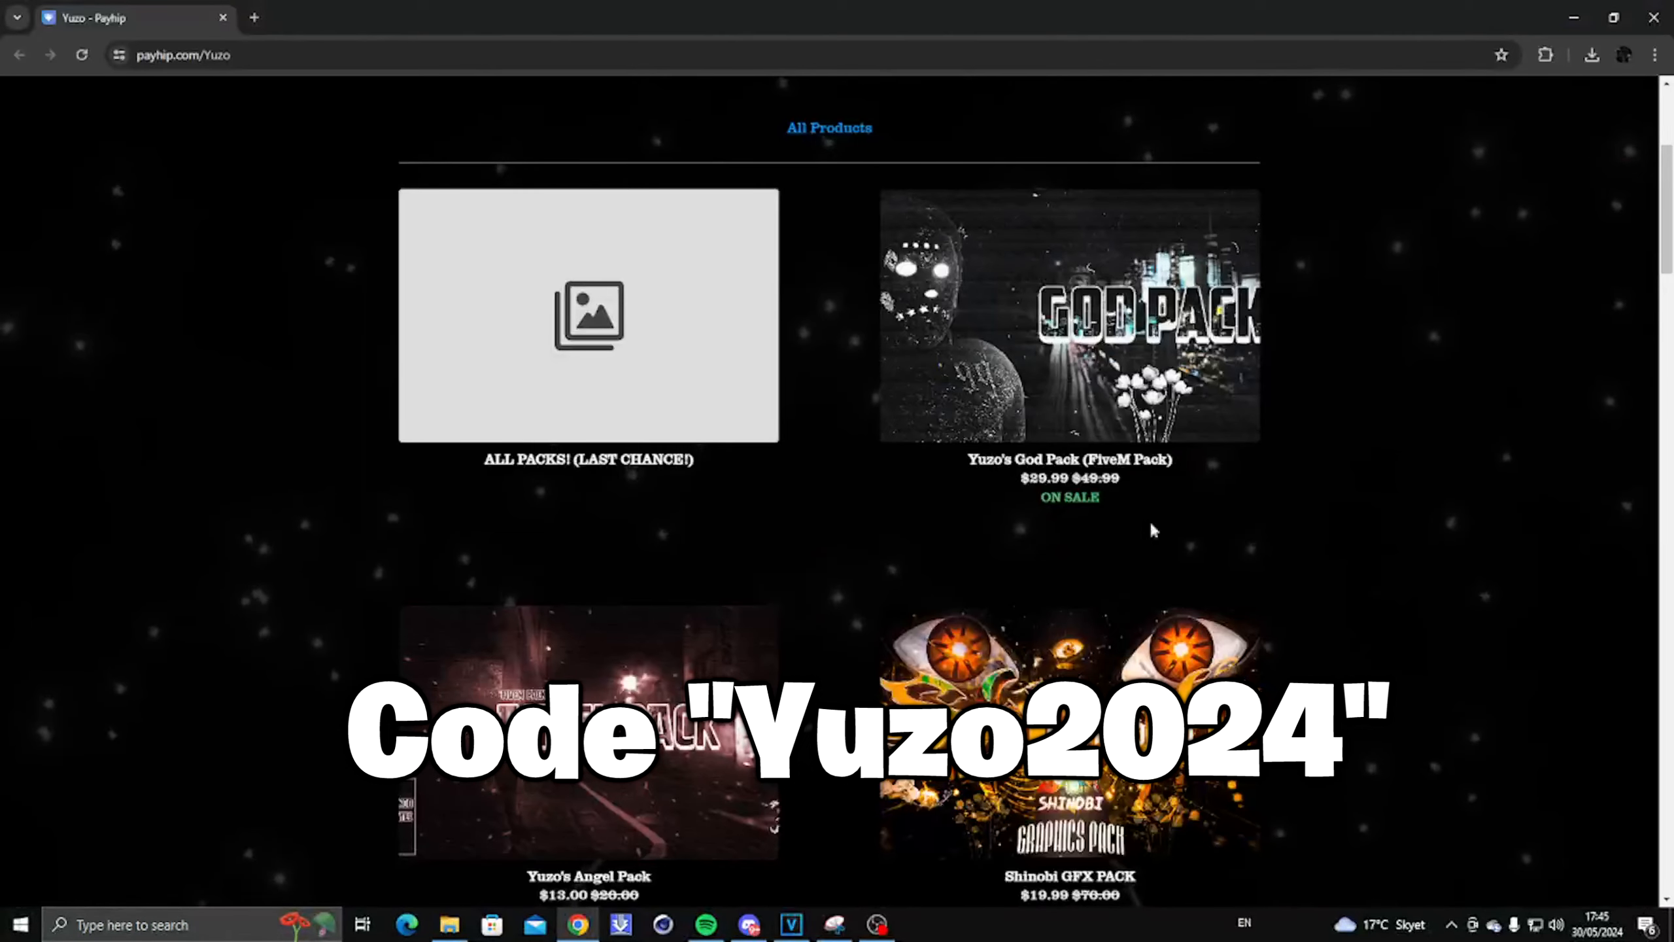
{"action": "scroll", "coordinate": [1148, 520], "scroll_direction": "up", "scroll_amount": 5}
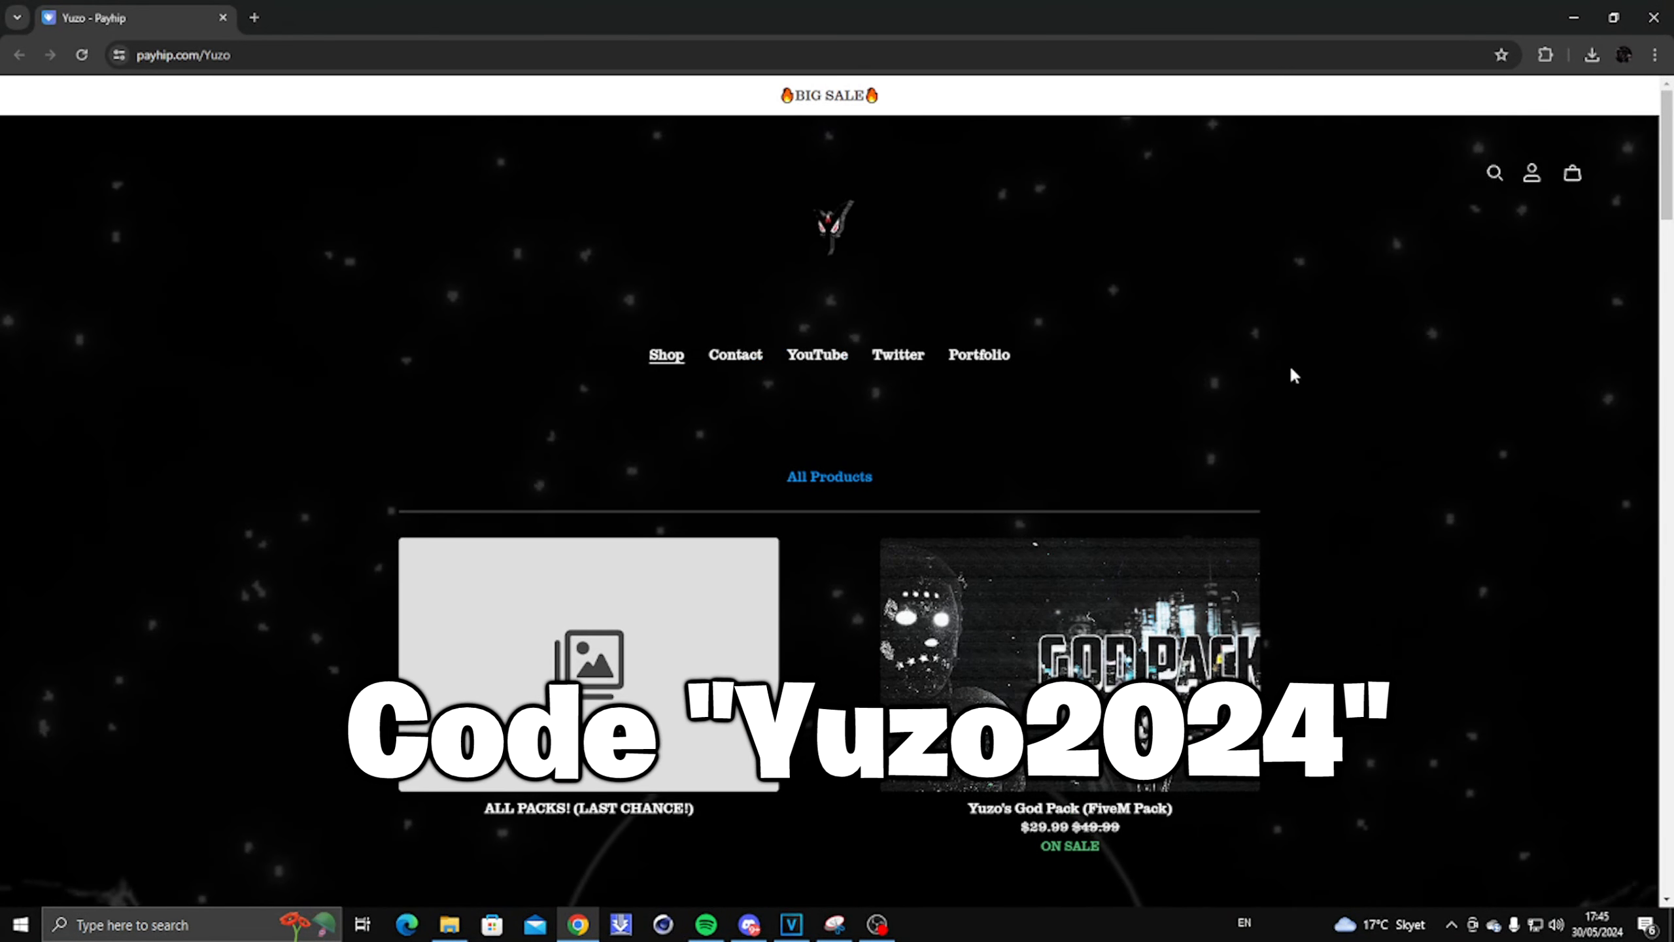
{"action": "scroll", "coordinate": [1295, 353], "scroll_direction": "down", "scroll_amount": 7}
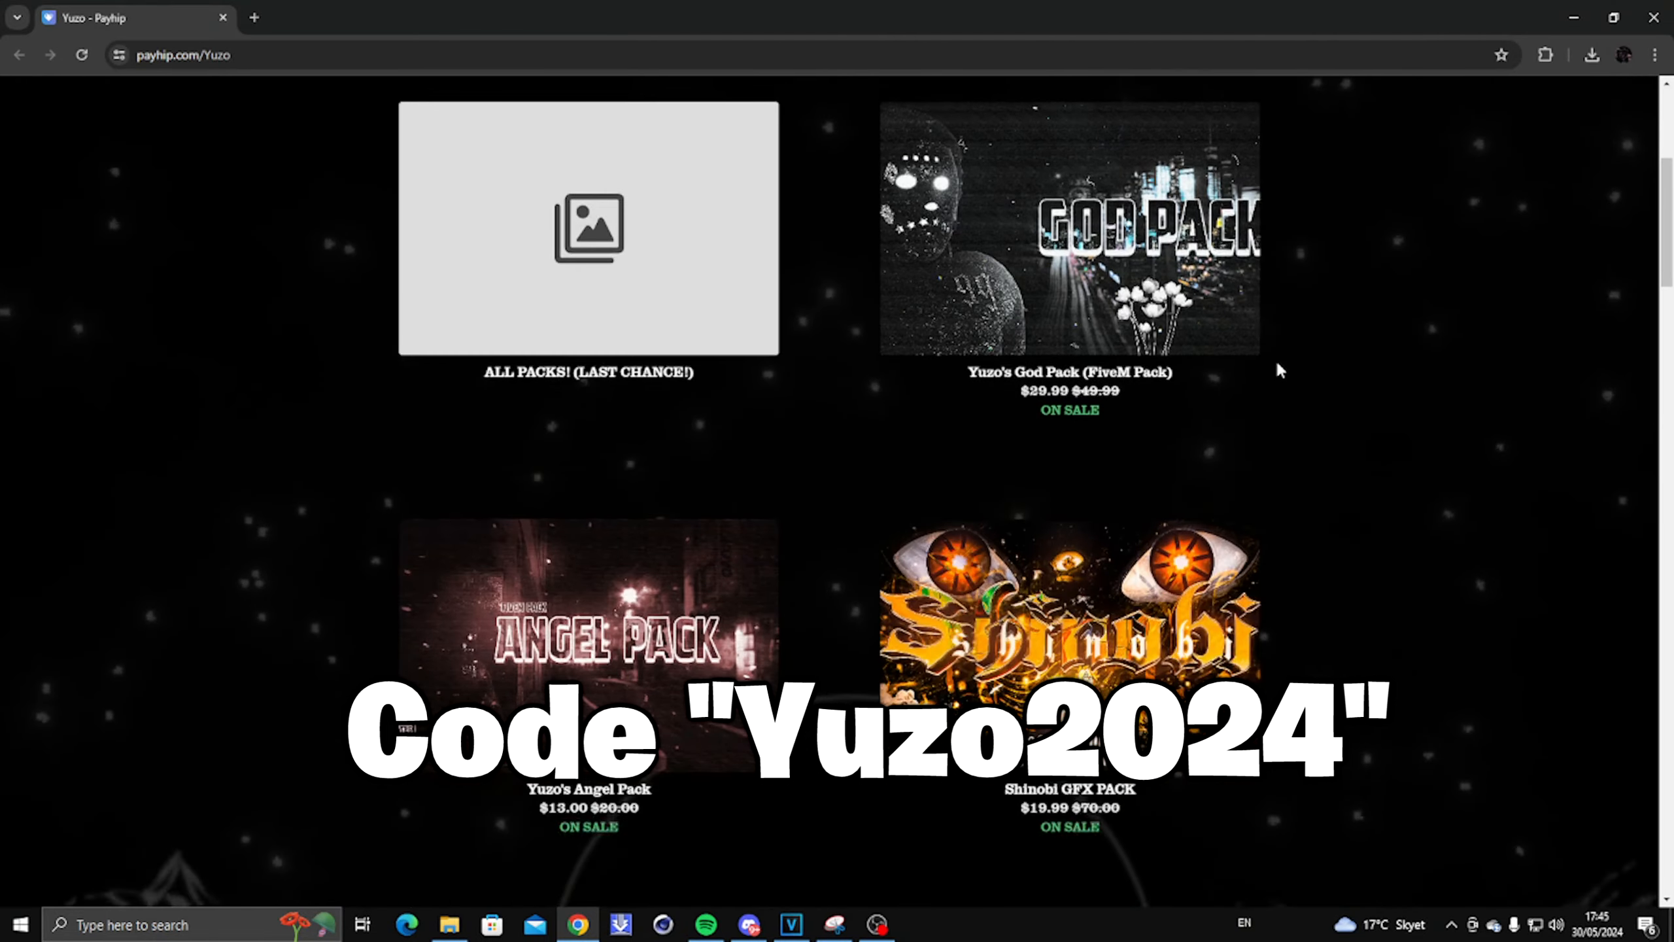
{"action": "scroll", "coordinate": [1292, 373], "scroll_direction": "down", "scroll_amount": 10}
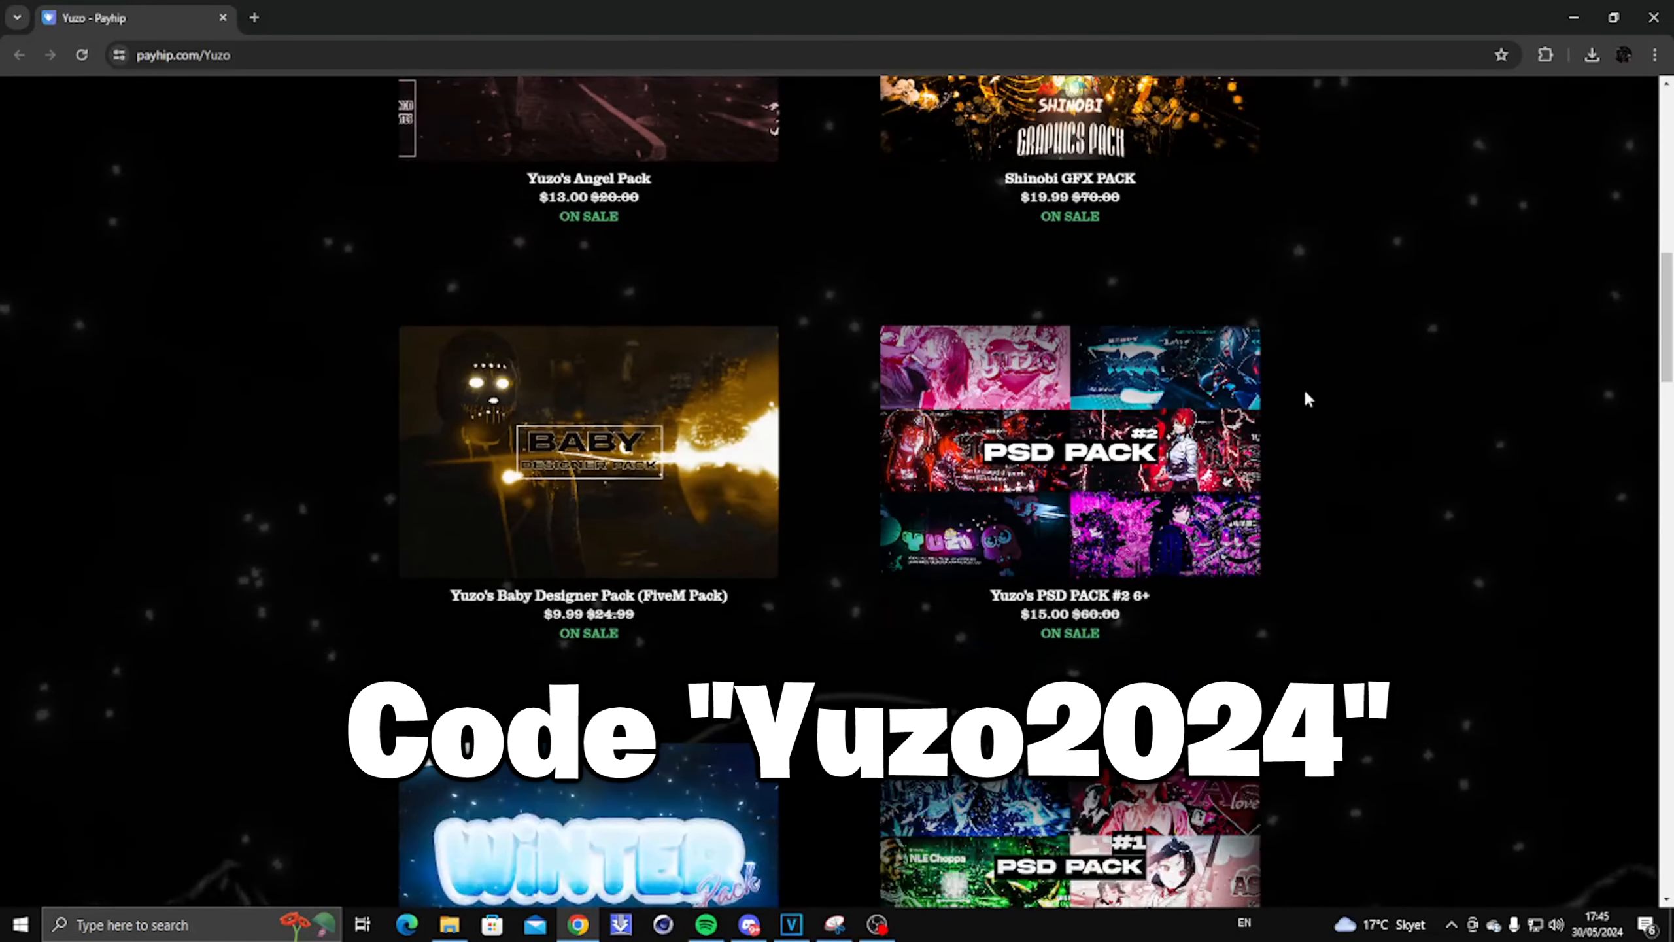
{"action": "scroll", "coordinate": [1305, 392], "scroll_direction": "down", "scroll_amount": 8}
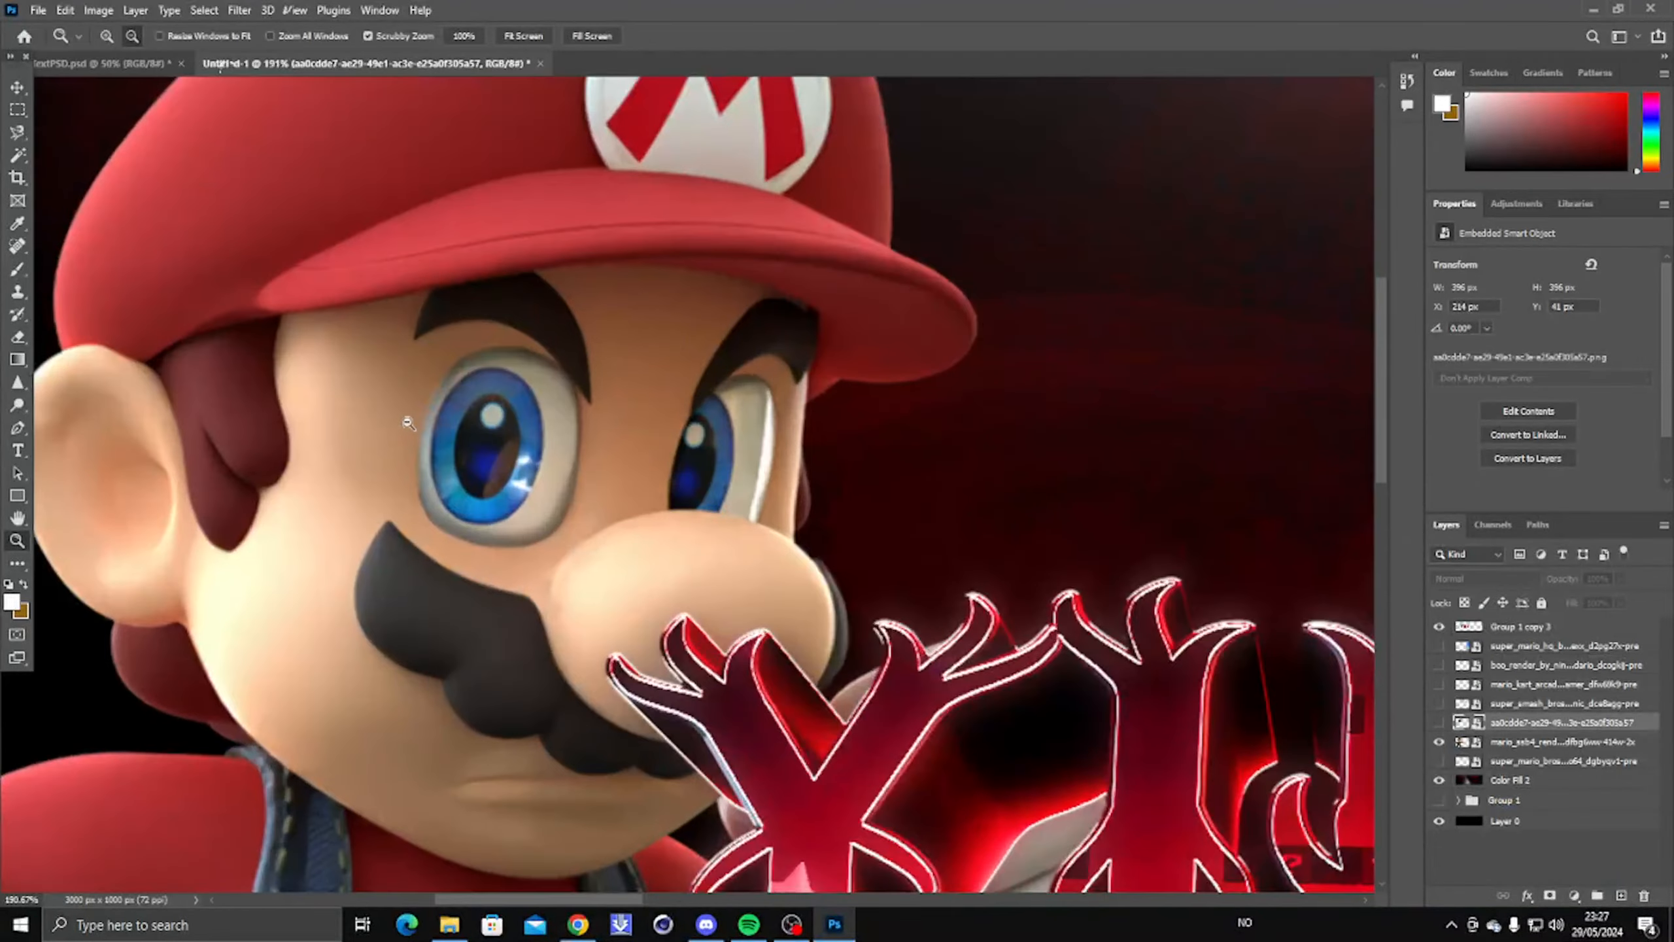
Step: Examine the large Mario's eyes and face and the YUZO lettering, both close up and across the whole header
{"action": "scroll", "coordinate": [392, 603], "scroll_direction": "up", "scroll_amount": 4}
{"action": "scroll", "coordinate": [382, 667], "scroll_direction": "up", "scroll_amount": 12}
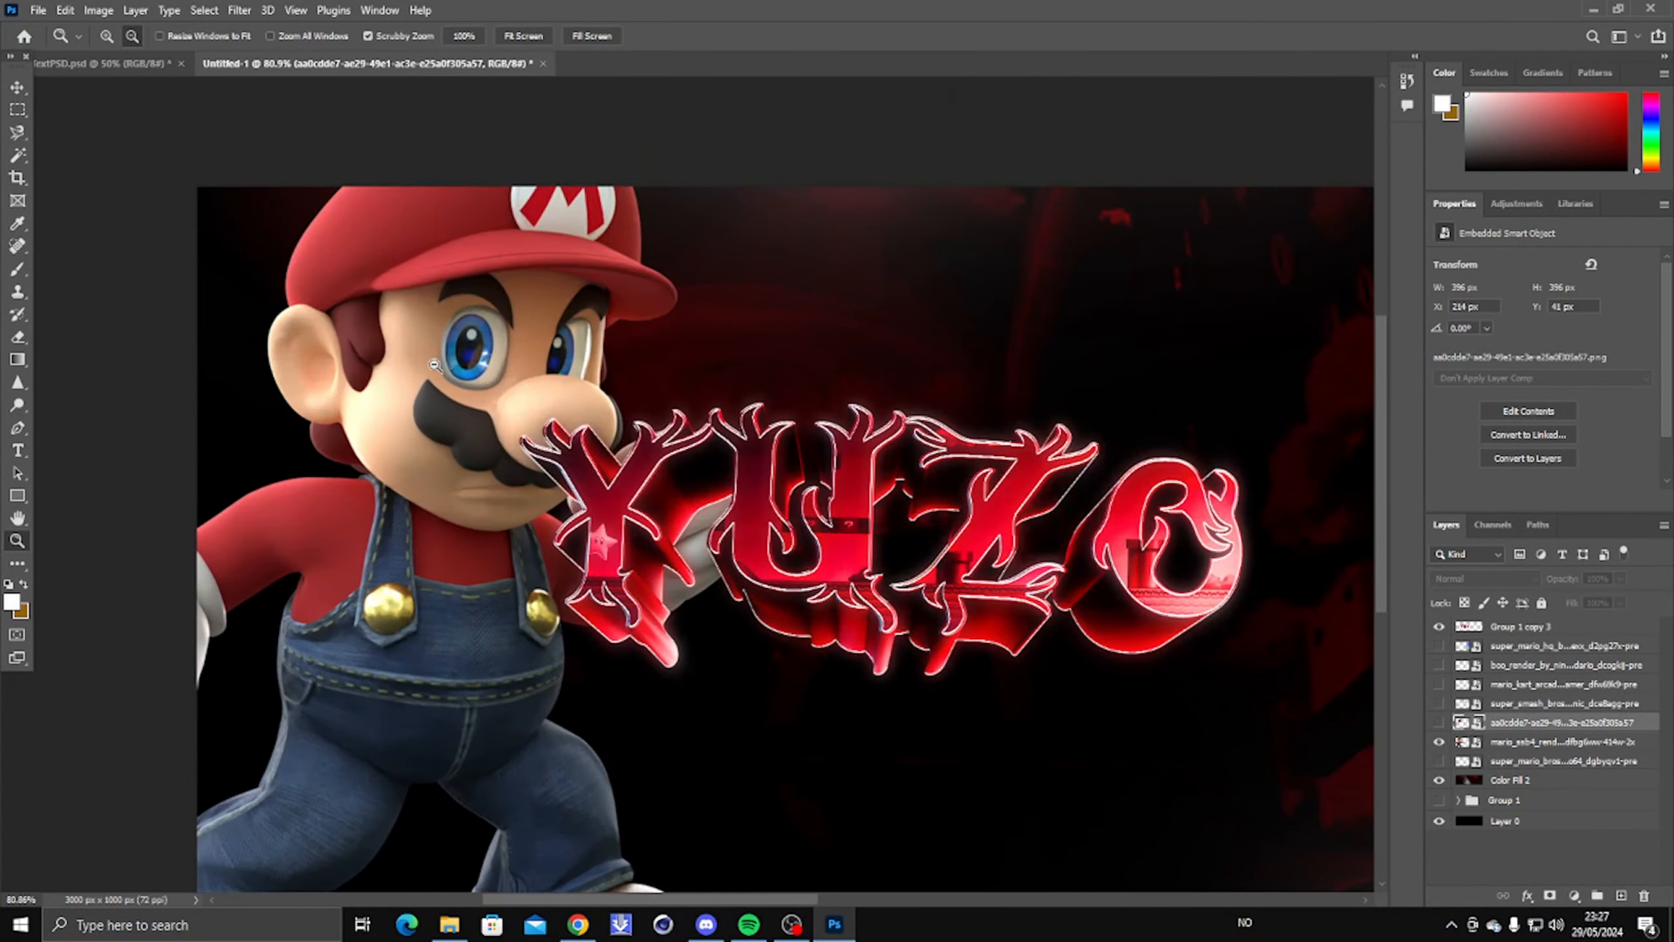
{"action": "scroll", "coordinate": [450, 364], "scroll_direction": "down", "scroll_amount": 8}
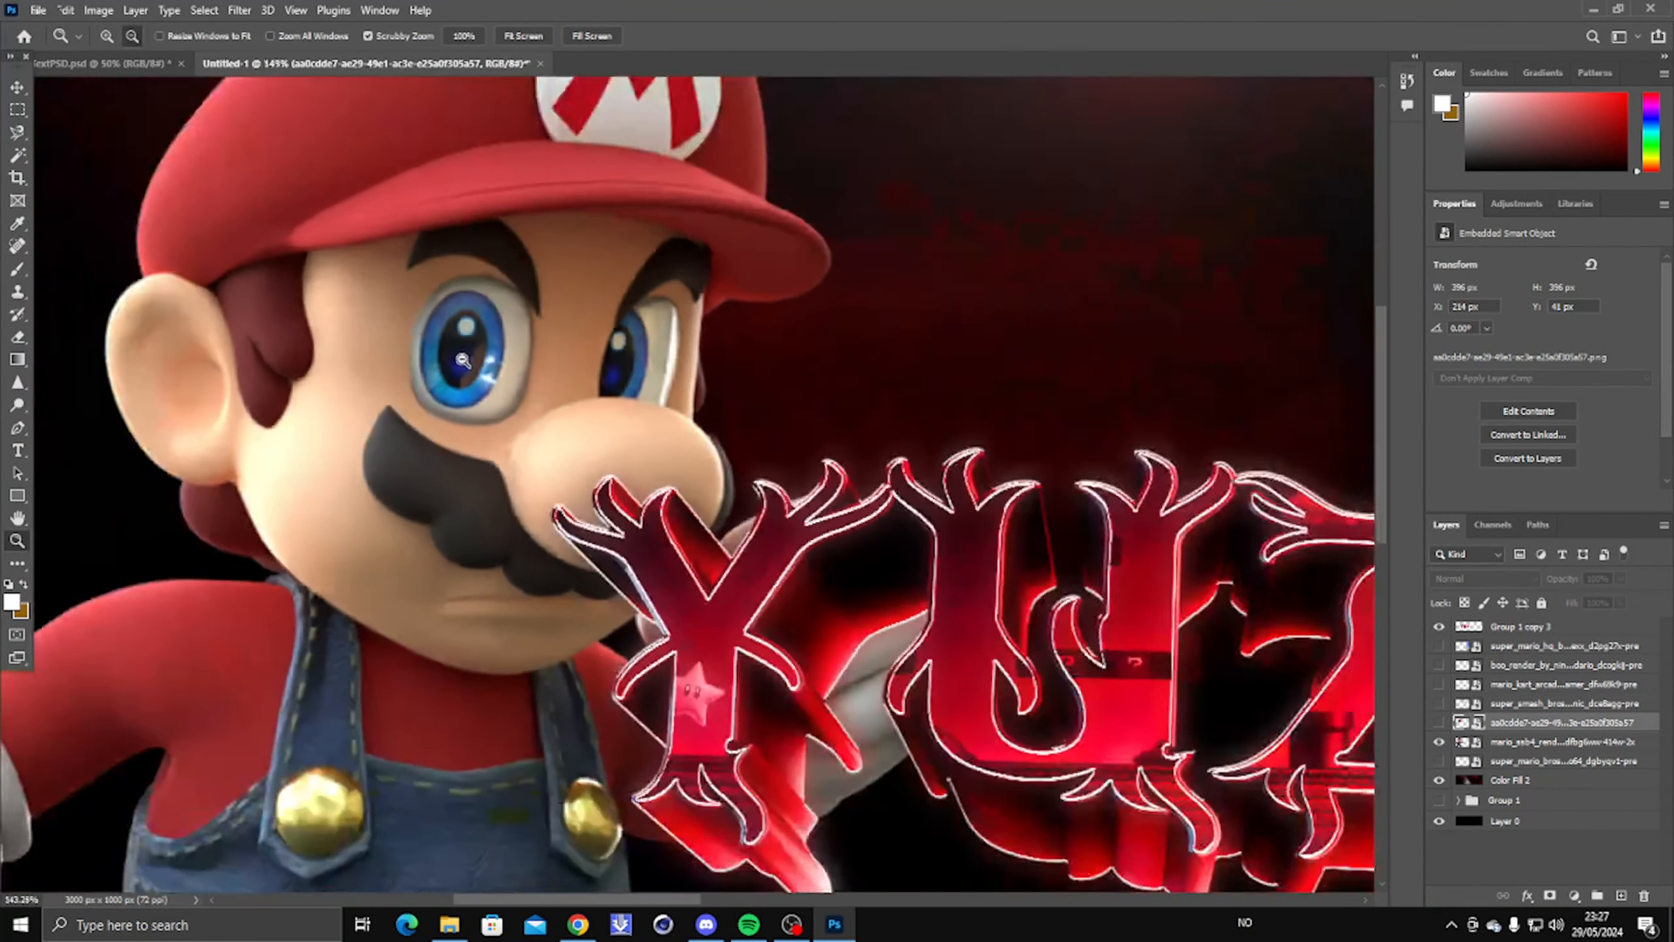
{"action": "scroll", "coordinate": [445, 356], "scroll_direction": "up", "scroll_amount": 10}
{"action": "scroll", "coordinate": [441, 352], "scroll_direction": "down", "scroll_amount": 5}
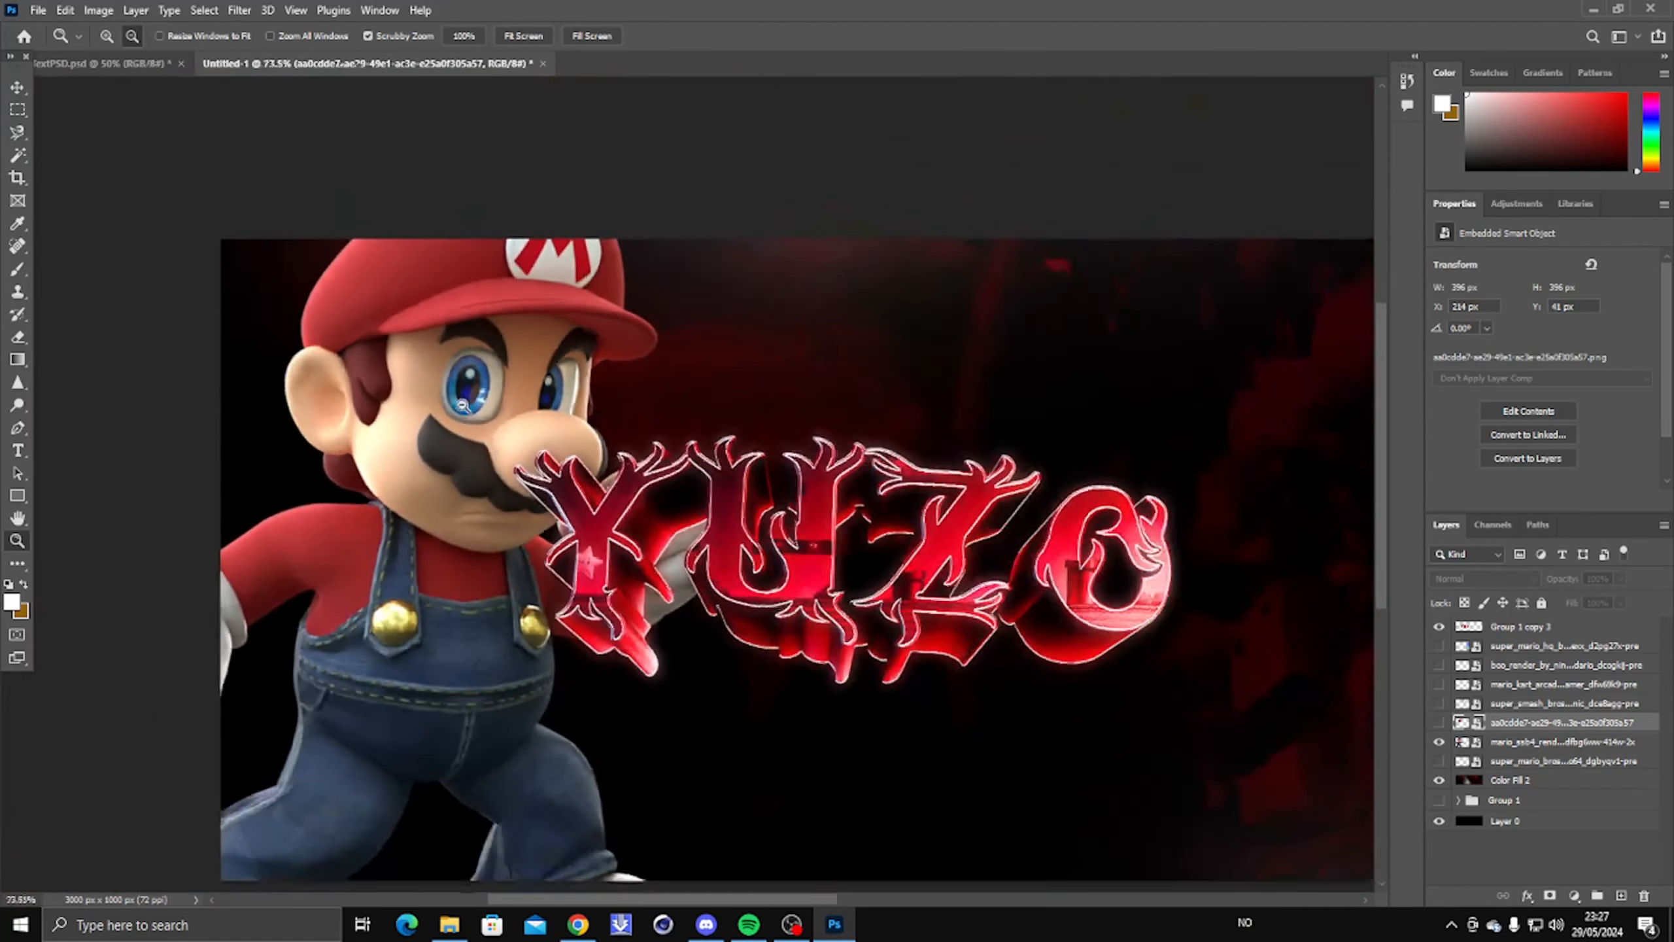
{"action": "scroll", "coordinate": [392, 356], "scroll_direction": "up", "scroll_amount": 1}
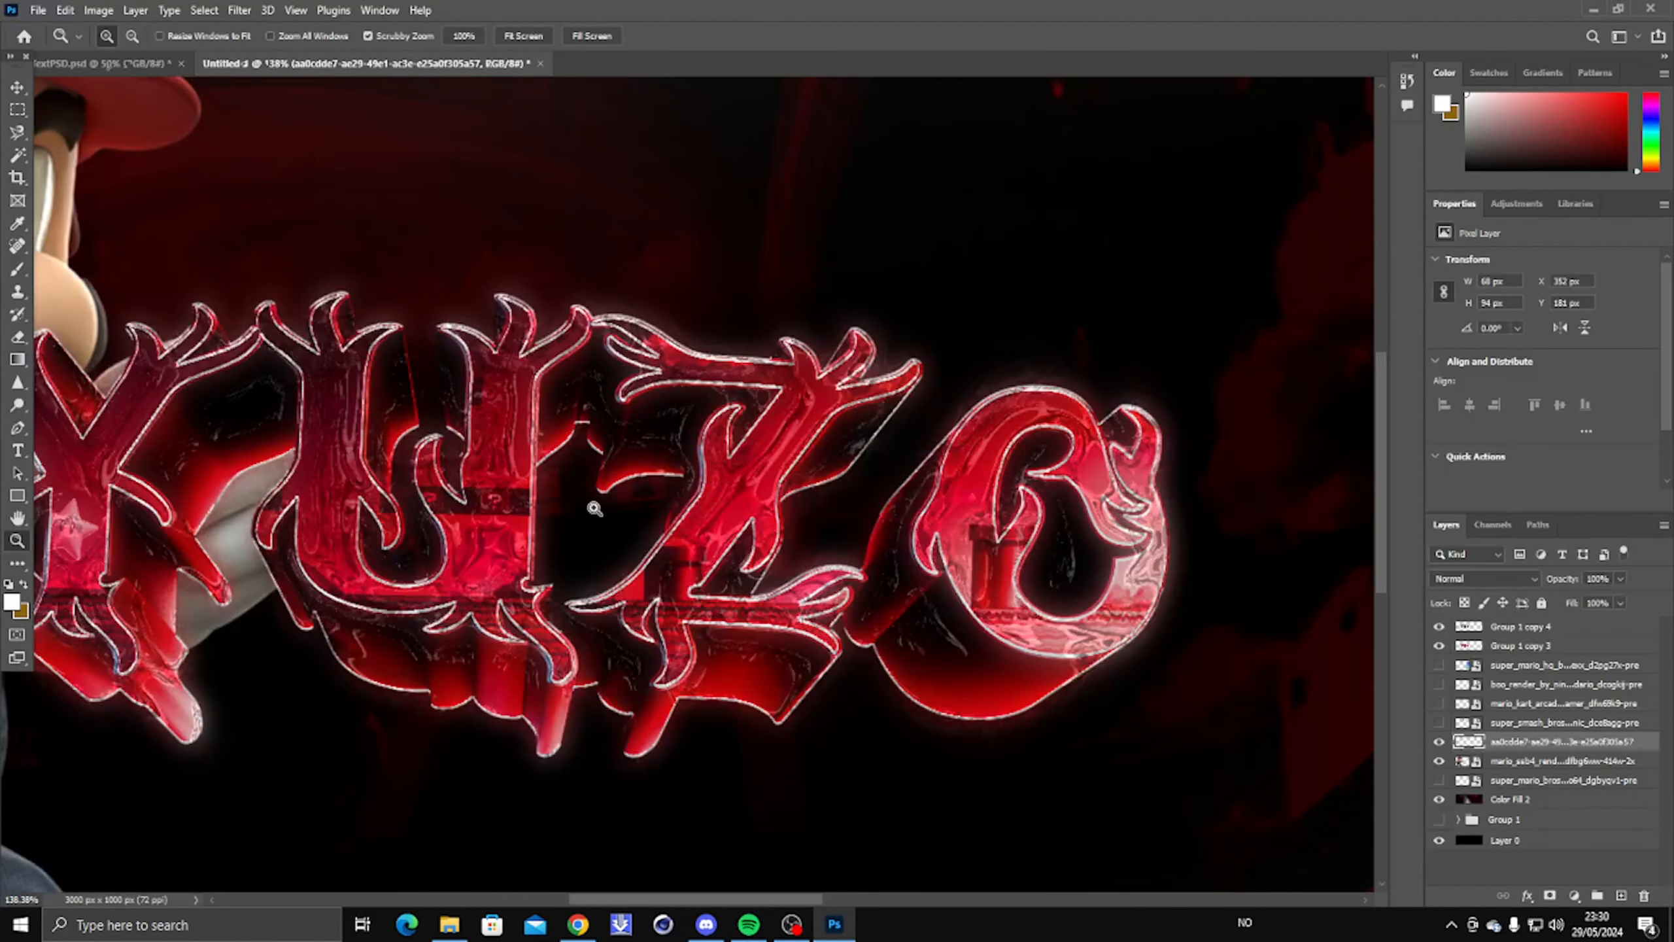
{"action": "scroll", "coordinate": [435, 510], "scroll_direction": "down", "scroll_amount": 4}
{"action": "scroll", "coordinate": [435, 509], "scroll_direction": "up", "scroll_amount": 2}
{"action": "scroll", "coordinate": [435, 510], "scroll_direction": "up", "scroll_amount": 3}
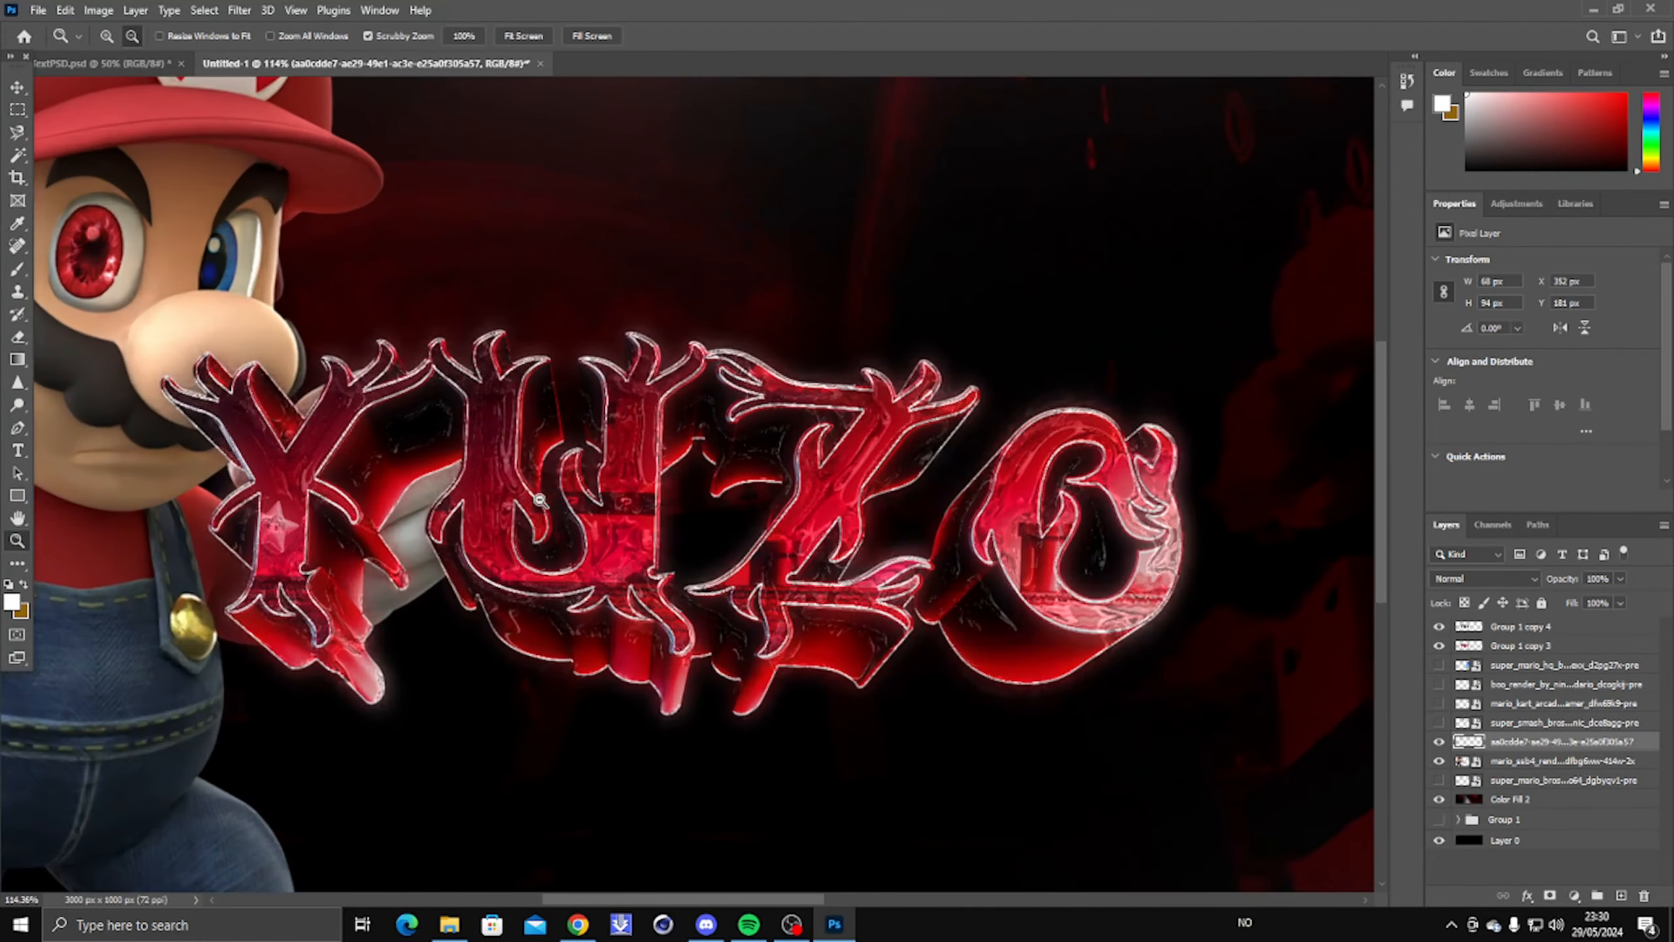
{"action": "scroll", "coordinate": [271, 334], "scroll_direction": "down", "scroll_amount": 5}
{"action": "scroll", "coordinate": [173, 270], "scroll_direction": "up", "scroll_amount": 8}
{"action": "scroll", "coordinate": [183, 295], "scroll_direction": "down", "scroll_amount": 5}
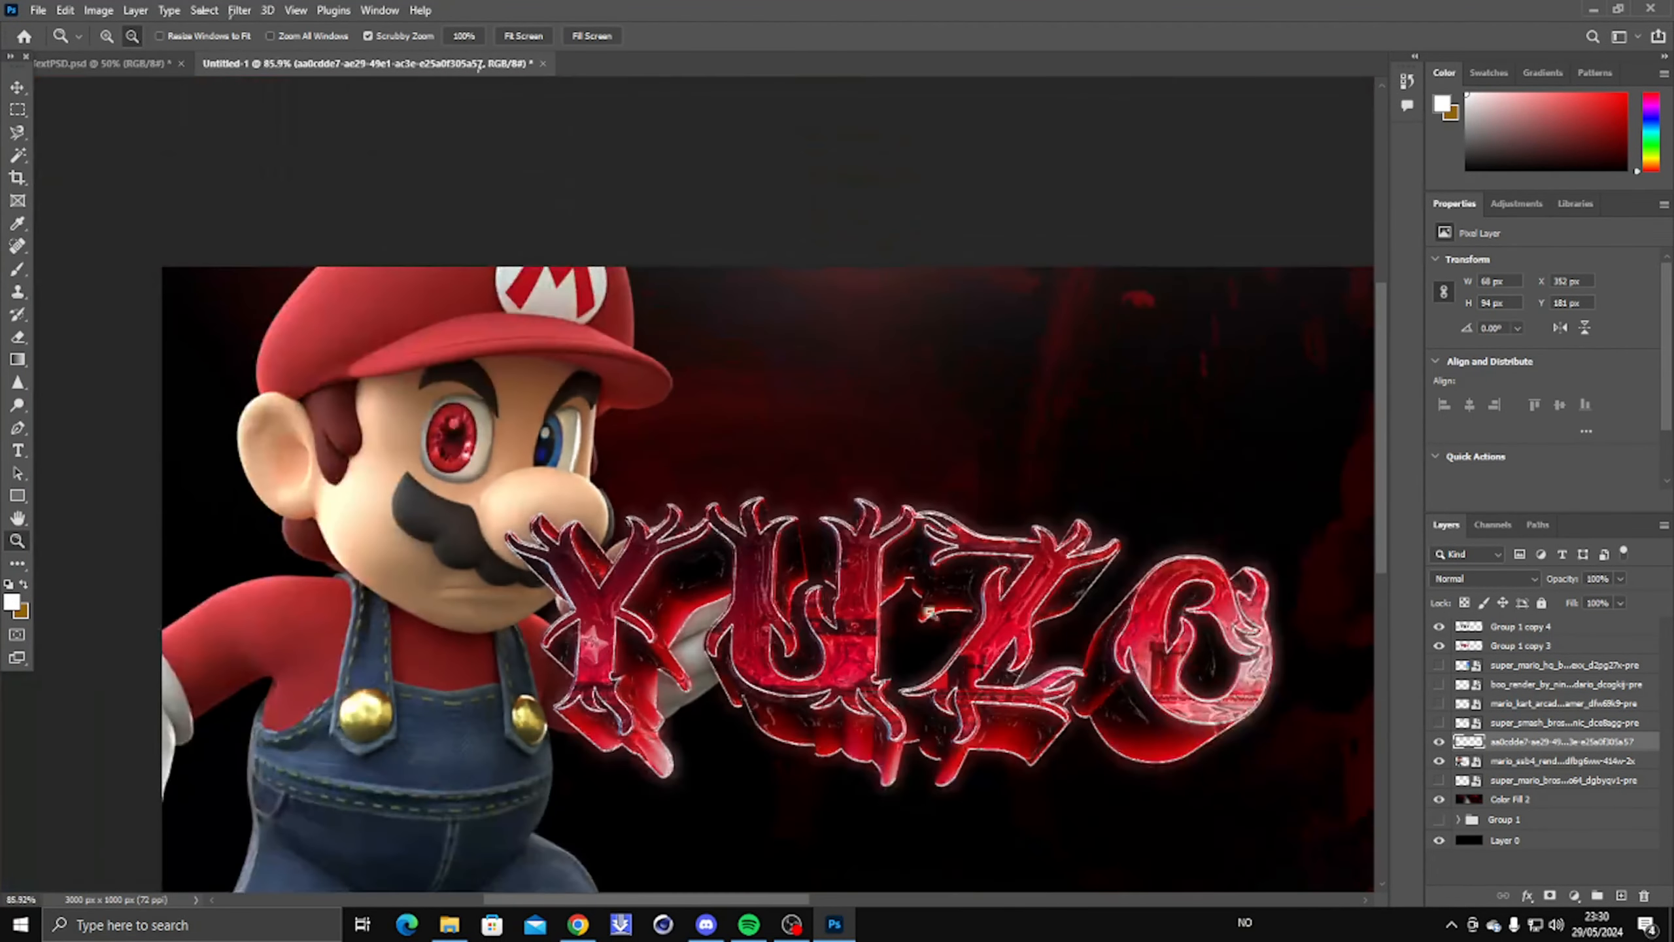
{"action": "scroll", "coordinate": [960, 646], "scroll_direction": "up", "scroll_amount": 3}
{"action": "scroll", "coordinate": [1074, 703], "scroll_direction": "down", "scroll_amount": 3}
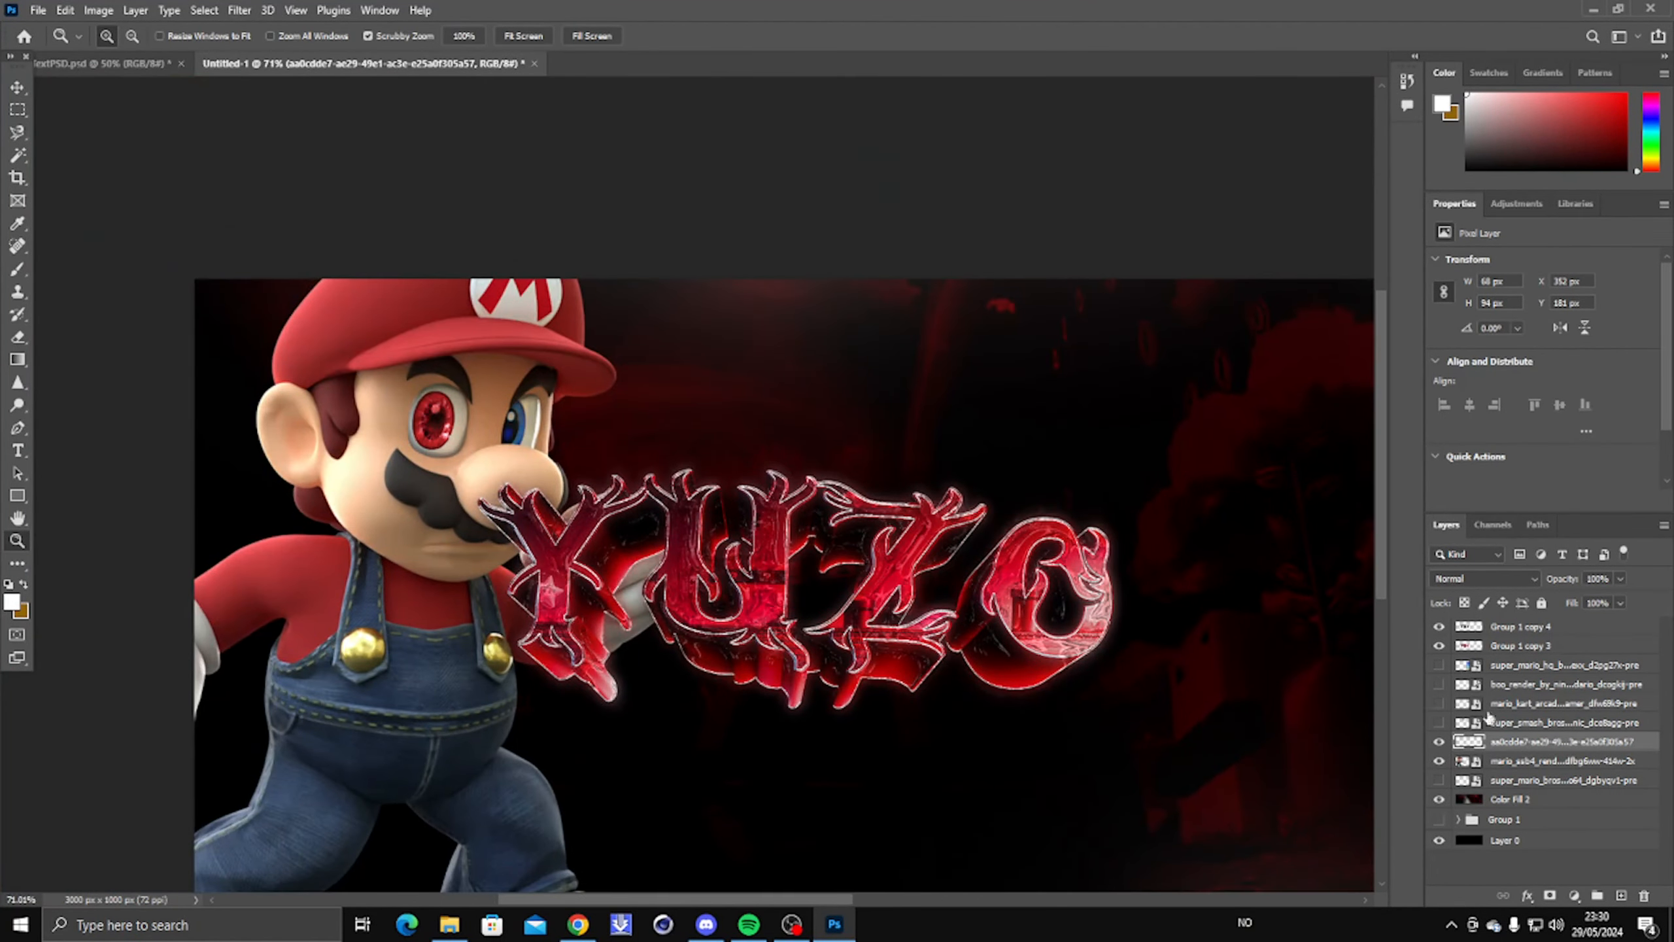
{"action": "scroll", "coordinate": [885, 612], "scroll_direction": "down", "scroll_amount": 2}
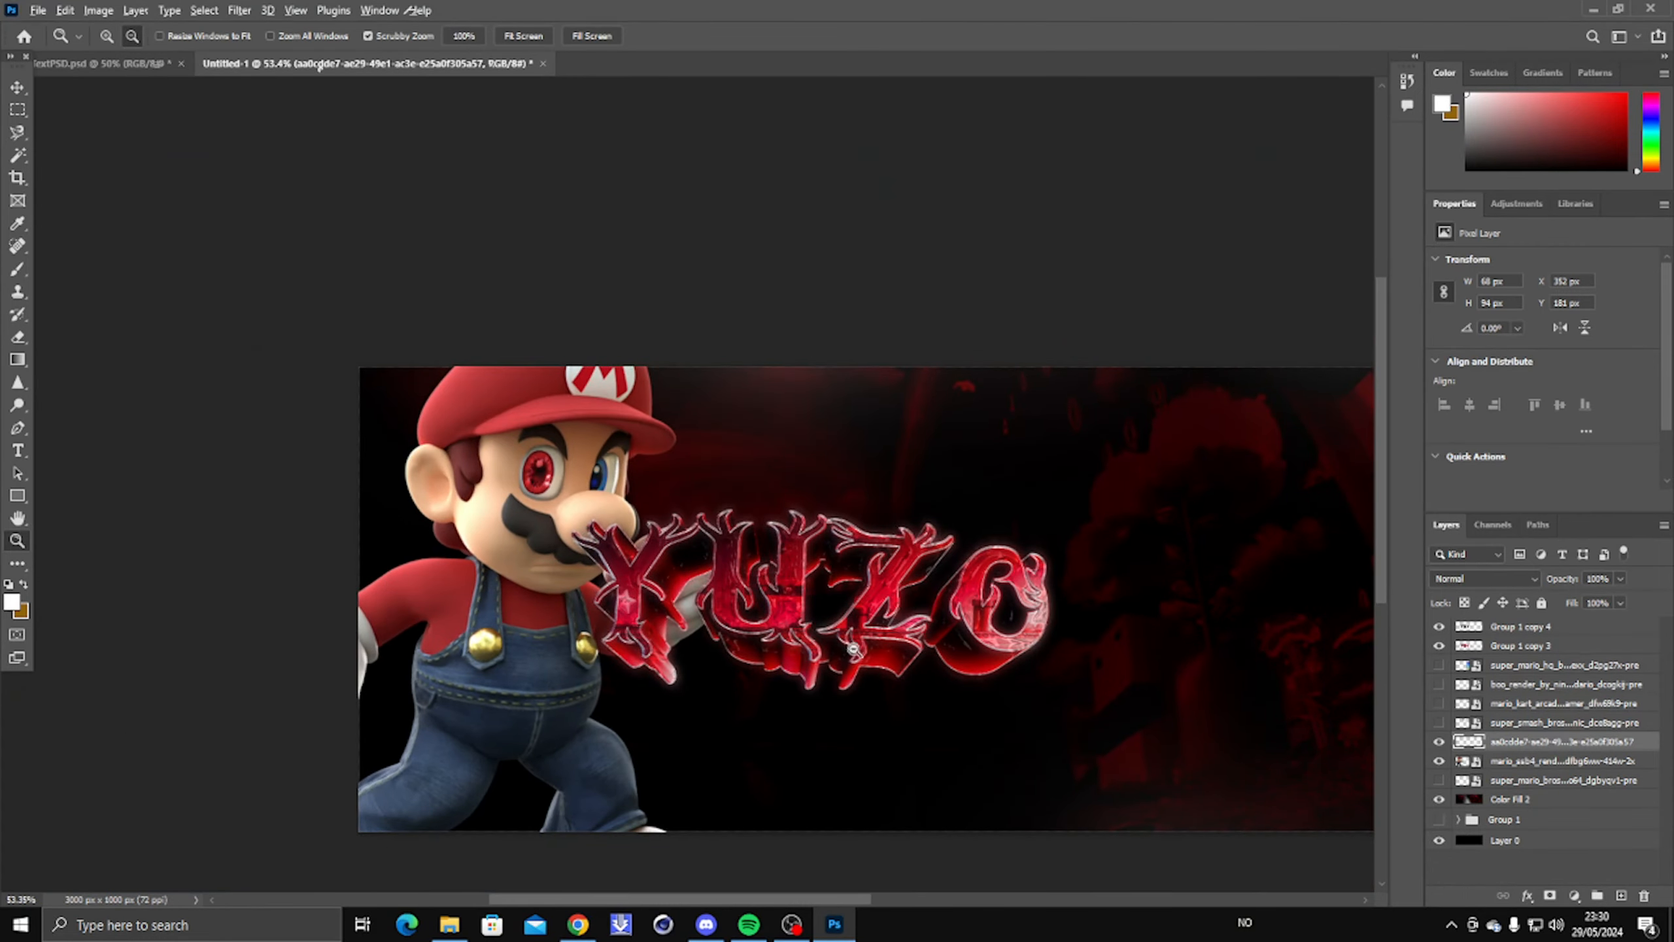
{"action": "scroll", "coordinate": [854, 649], "scroll_direction": "up", "scroll_amount": 3}
{"action": "scroll", "coordinate": [904, 572], "scroll_direction": "down", "scroll_amount": 3}
{"action": "scroll", "coordinate": [810, 570], "scroll_direction": "up", "scroll_amount": 2}
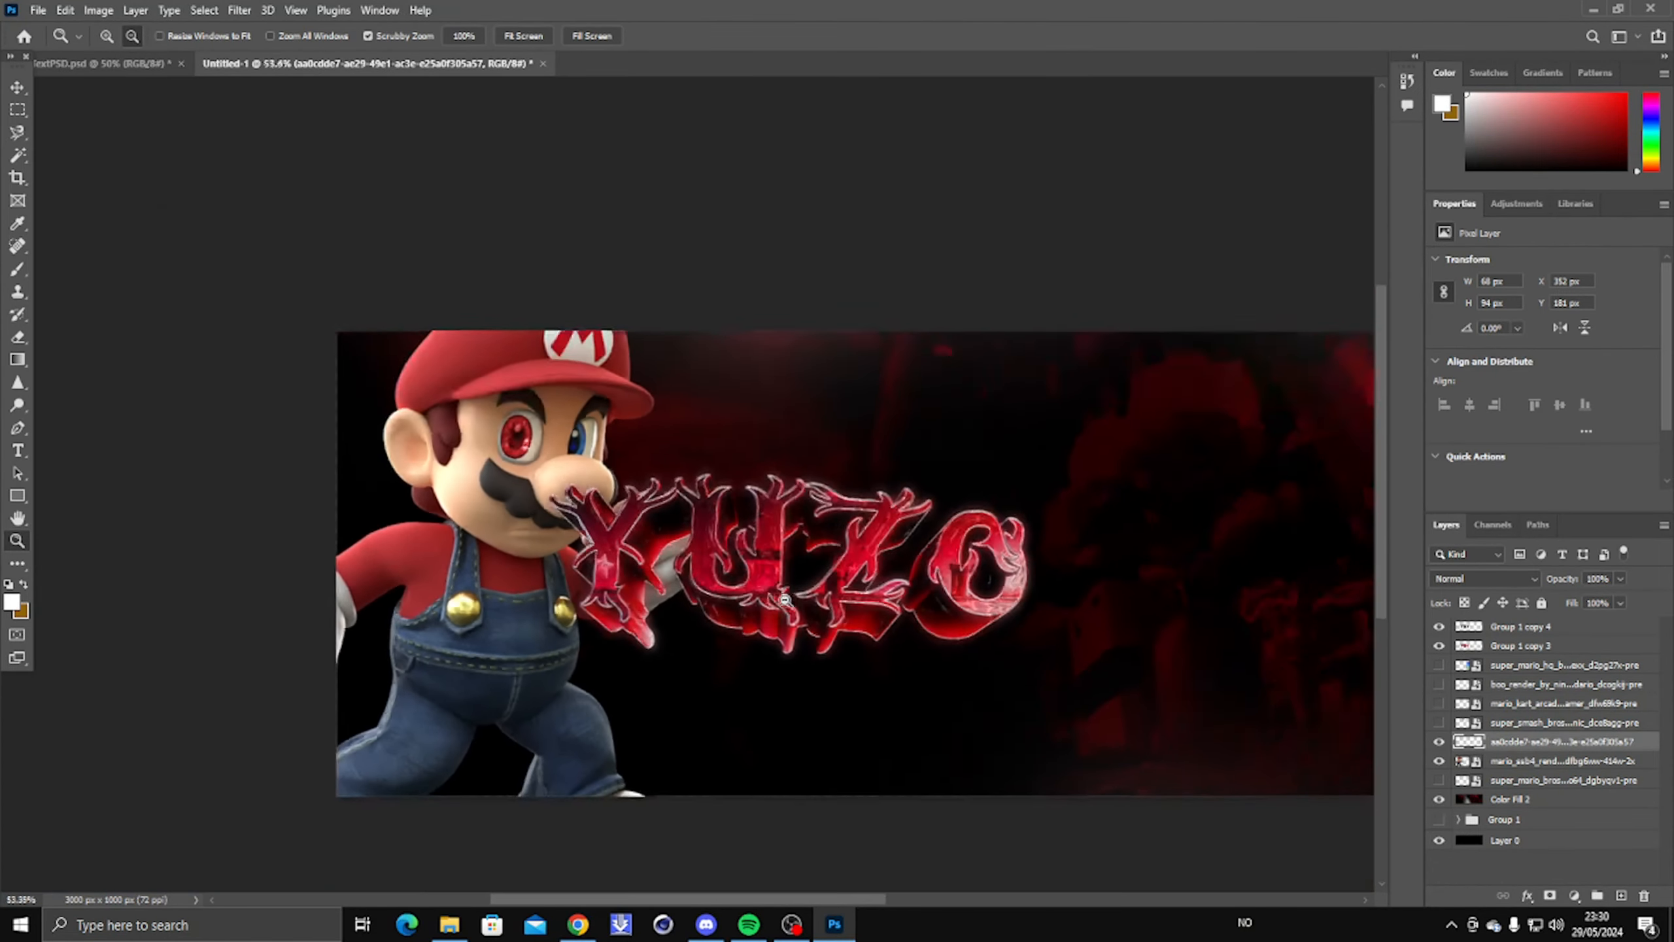
{"action": "scroll", "coordinate": [714, 566], "scroll_direction": "down", "scroll_amount": 2}
{"action": "scroll", "coordinate": [714, 567], "scroll_direction": "up", "scroll_amount": 1}
{"action": "scroll", "coordinate": [714, 567], "scroll_direction": "down", "scroll_amount": 2}
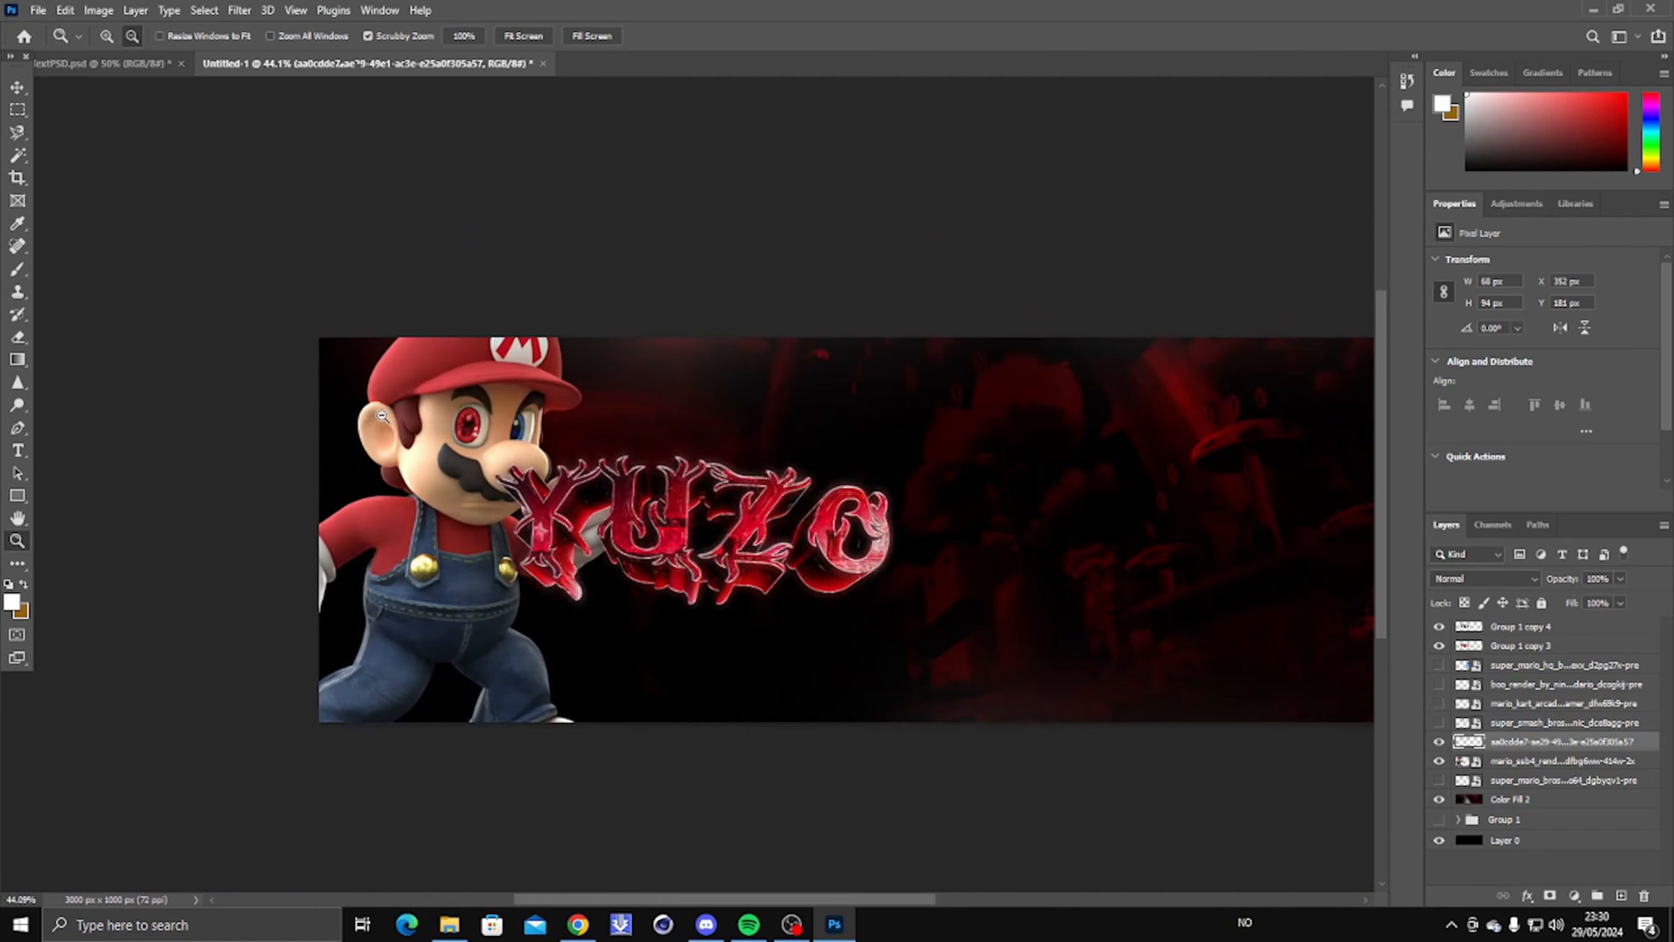
Step: Check how the darkened Mario with the glowing red eye sits beside the YUZO text, in detail and at full header size
{"action": "right_click", "coordinate": [364, 466]}
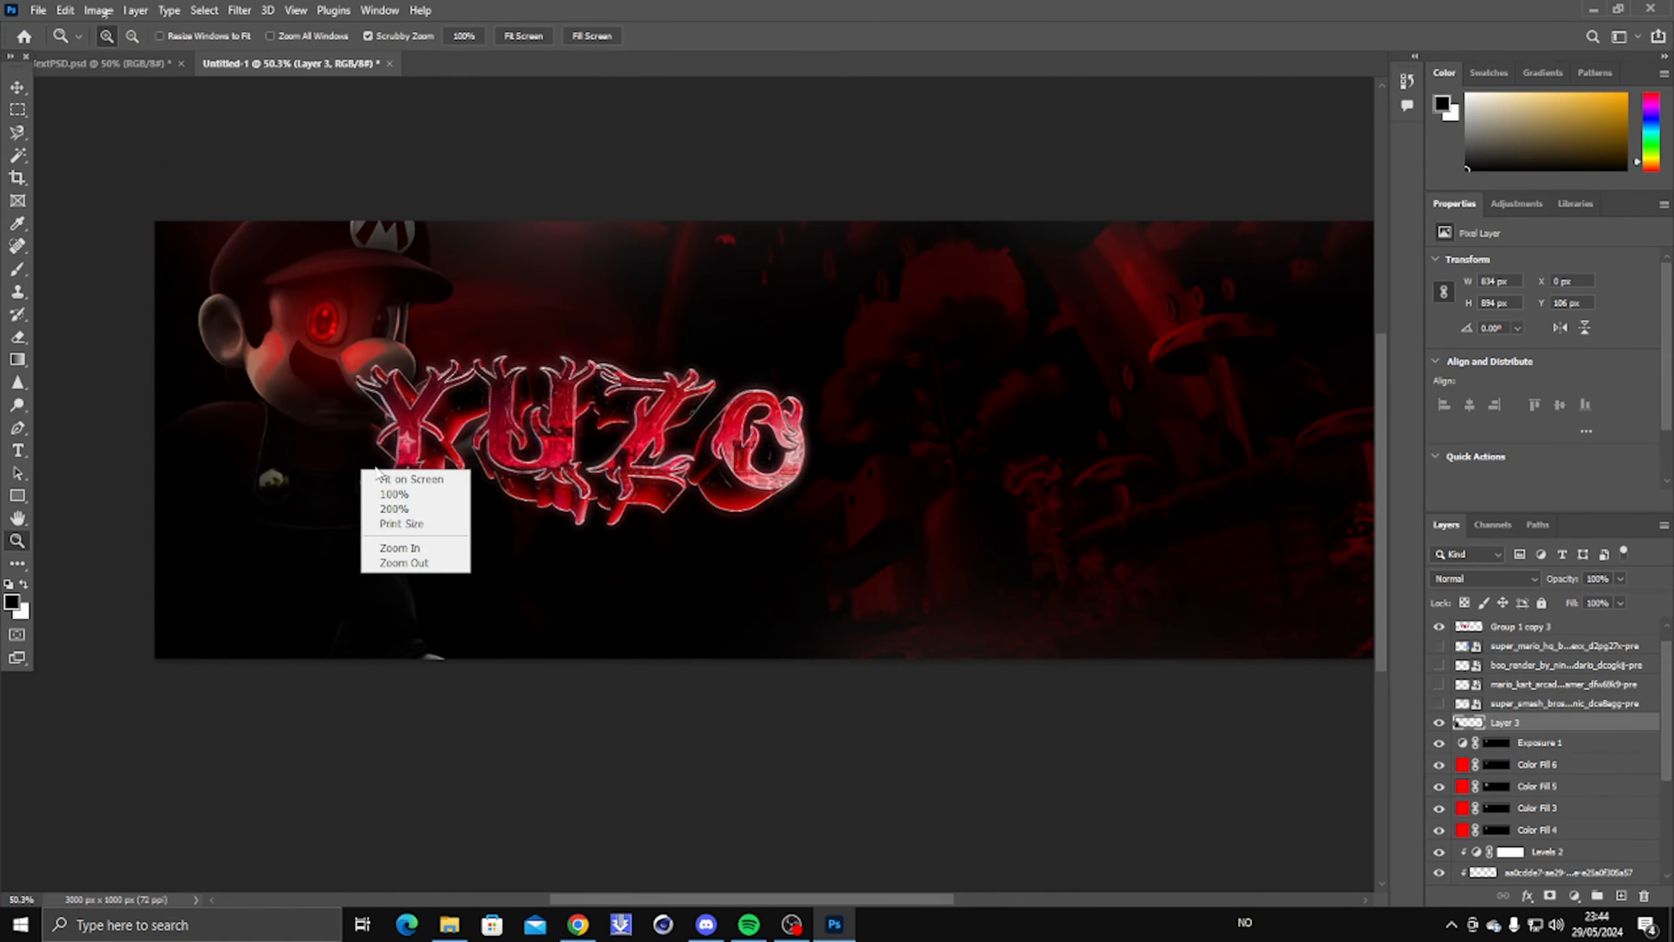
{"action": "left_click", "coordinate": [396, 480]}
{"action": "scroll", "coordinate": [160, 351], "scroll_direction": "up", "scroll_amount": 8}
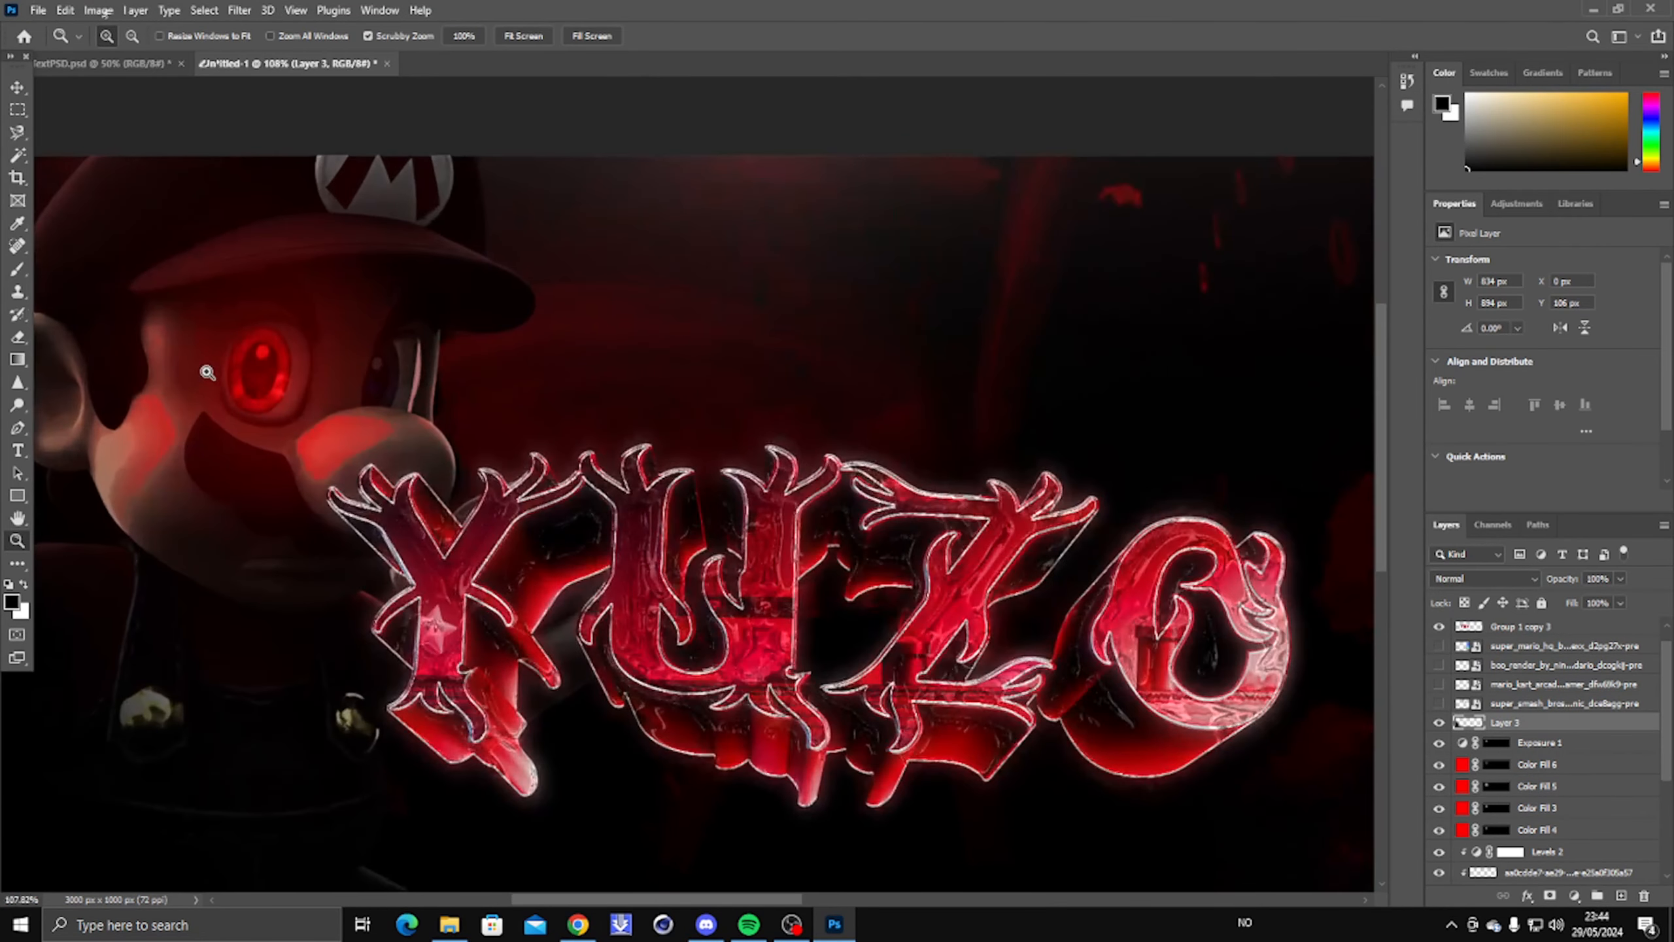
{"action": "right_click", "coordinate": [205, 372]}
{"action": "left_click", "coordinate": [244, 381]}
{"action": "scroll", "coordinate": [237, 412], "scroll_direction": "down", "scroll_amount": 2}
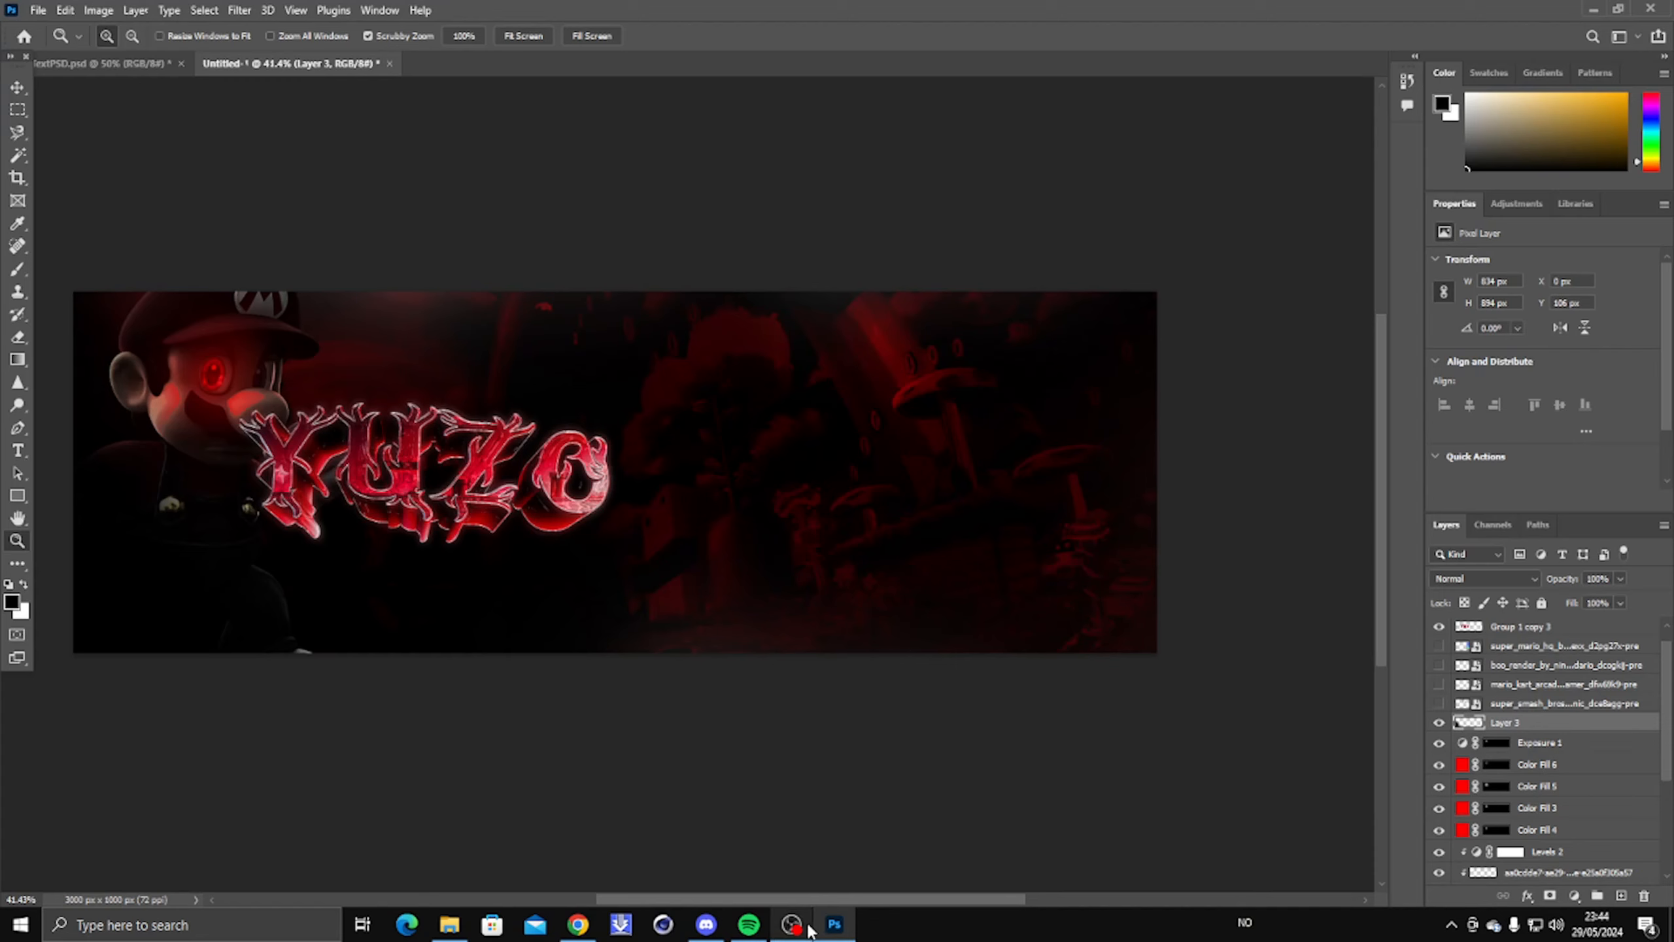
{"action": "right_click", "coordinate": [217, 406]}
{"action": "left_click", "coordinate": [287, 417]}
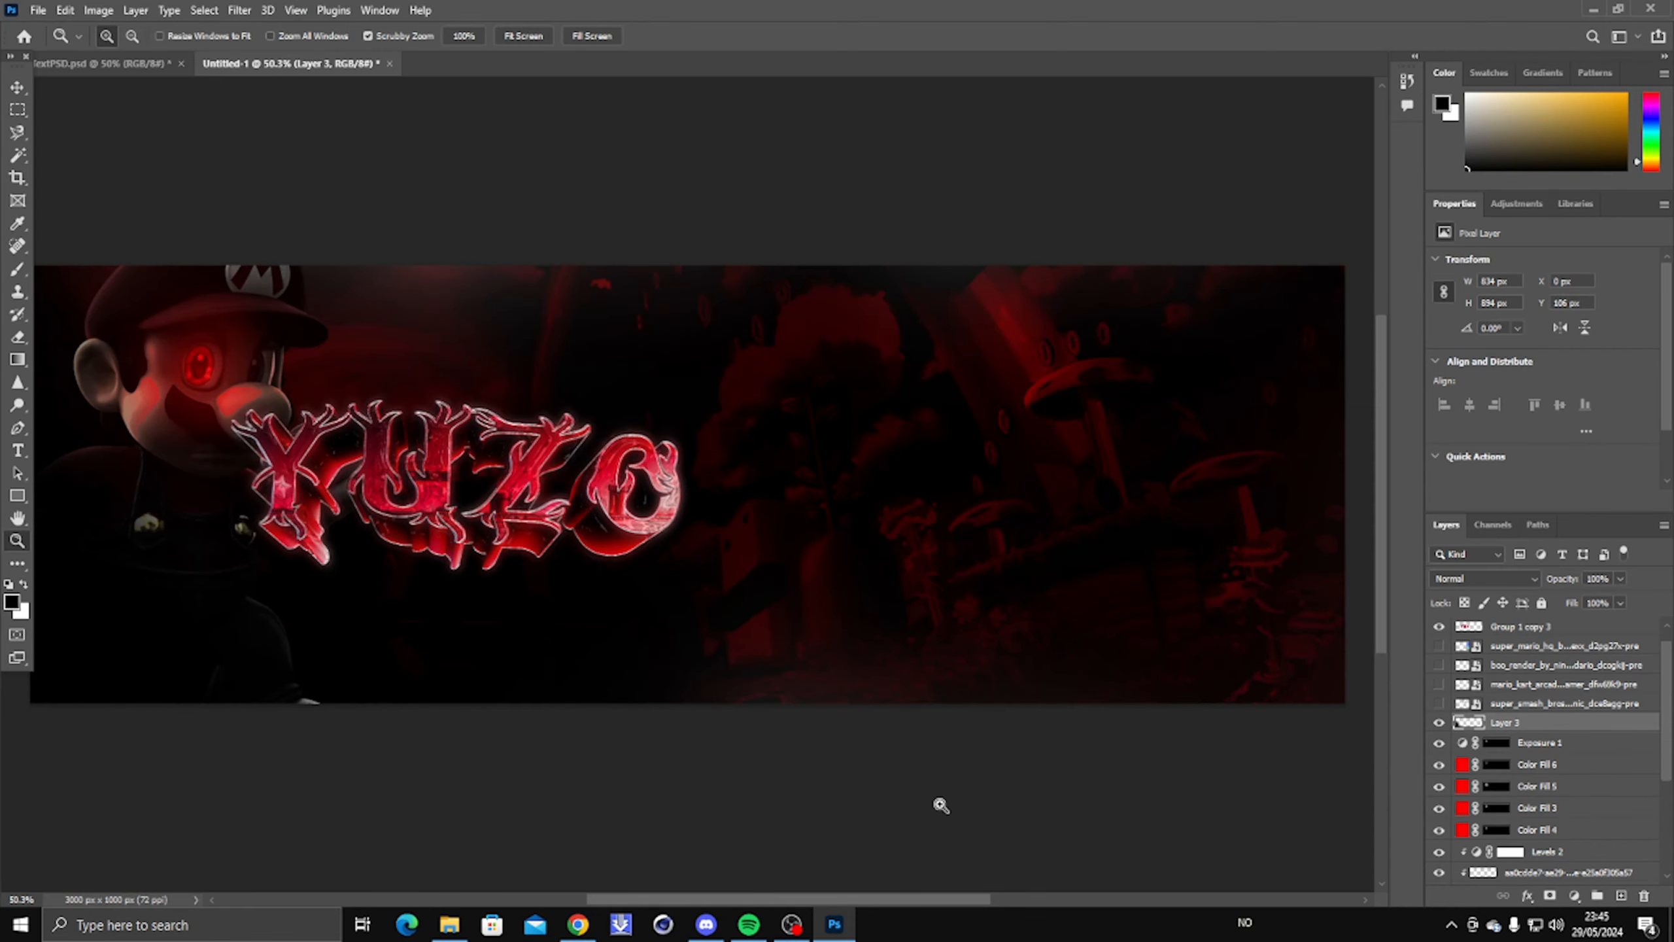
{"action": "left_click", "coordinate": [484, 447]}
{"action": "right_click", "coordinate": [405, 423]}
{"action": "left_click", "coordinate": [448, 434]}
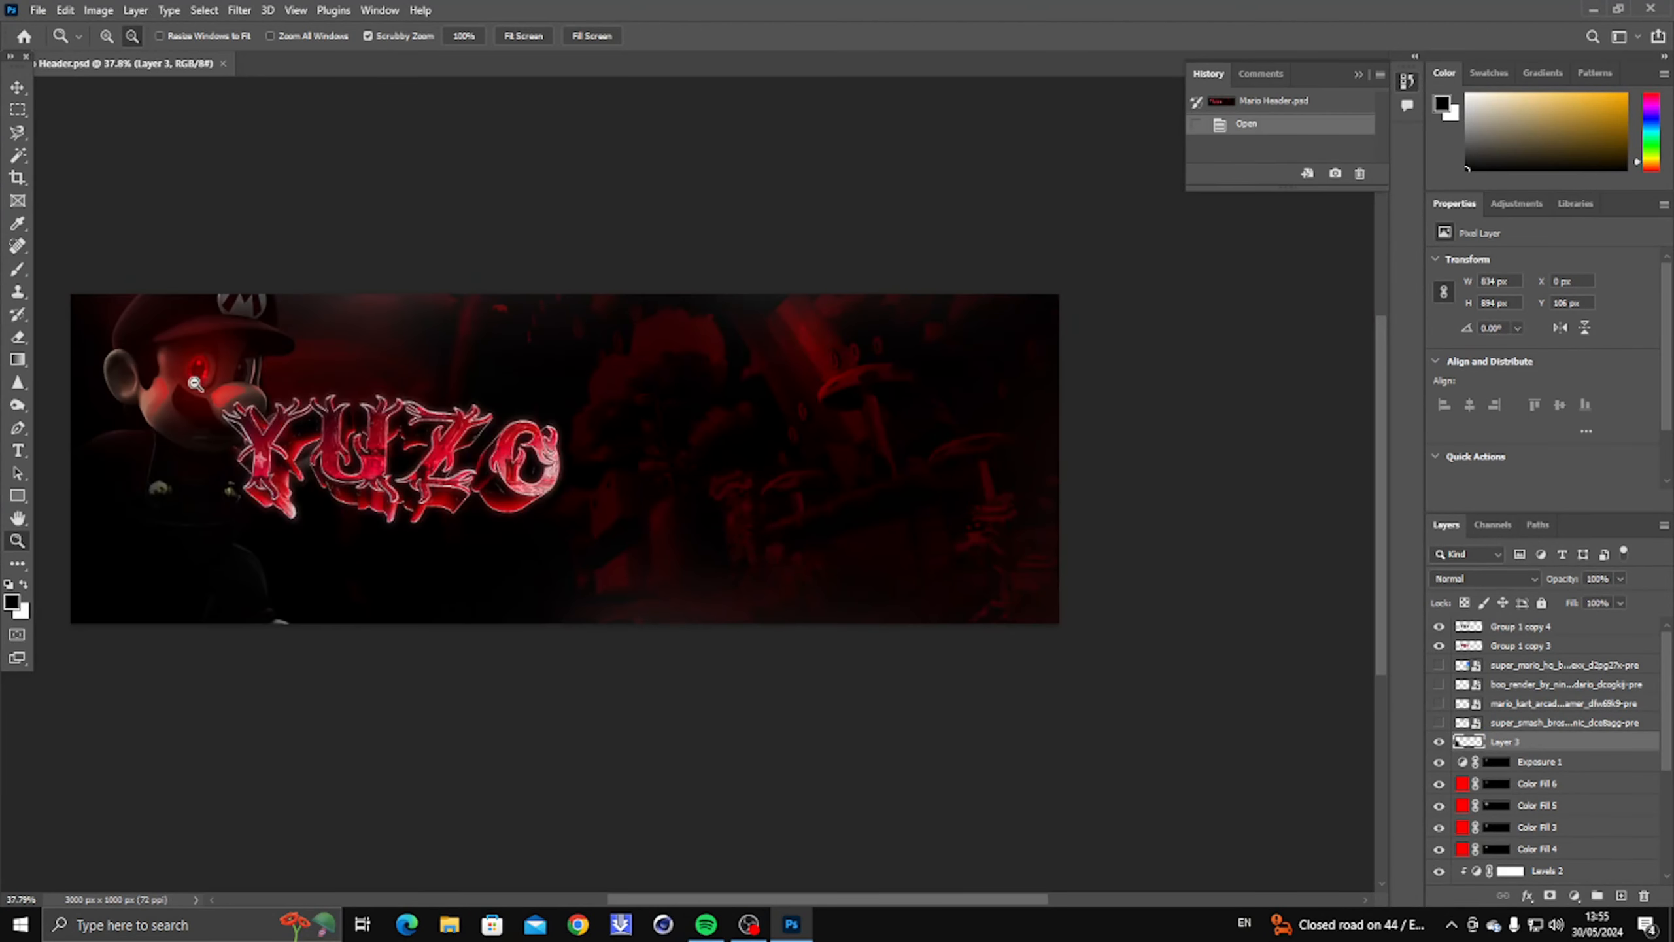
{"action": "right_click", "coordinate": [211, 406]}
{"action": "left_click", "coordinate": [224, 422]}
{"action": "right_click", "coordinate": [270, 435]}
{"action": "left_click", "coordinate": [285, 442]}
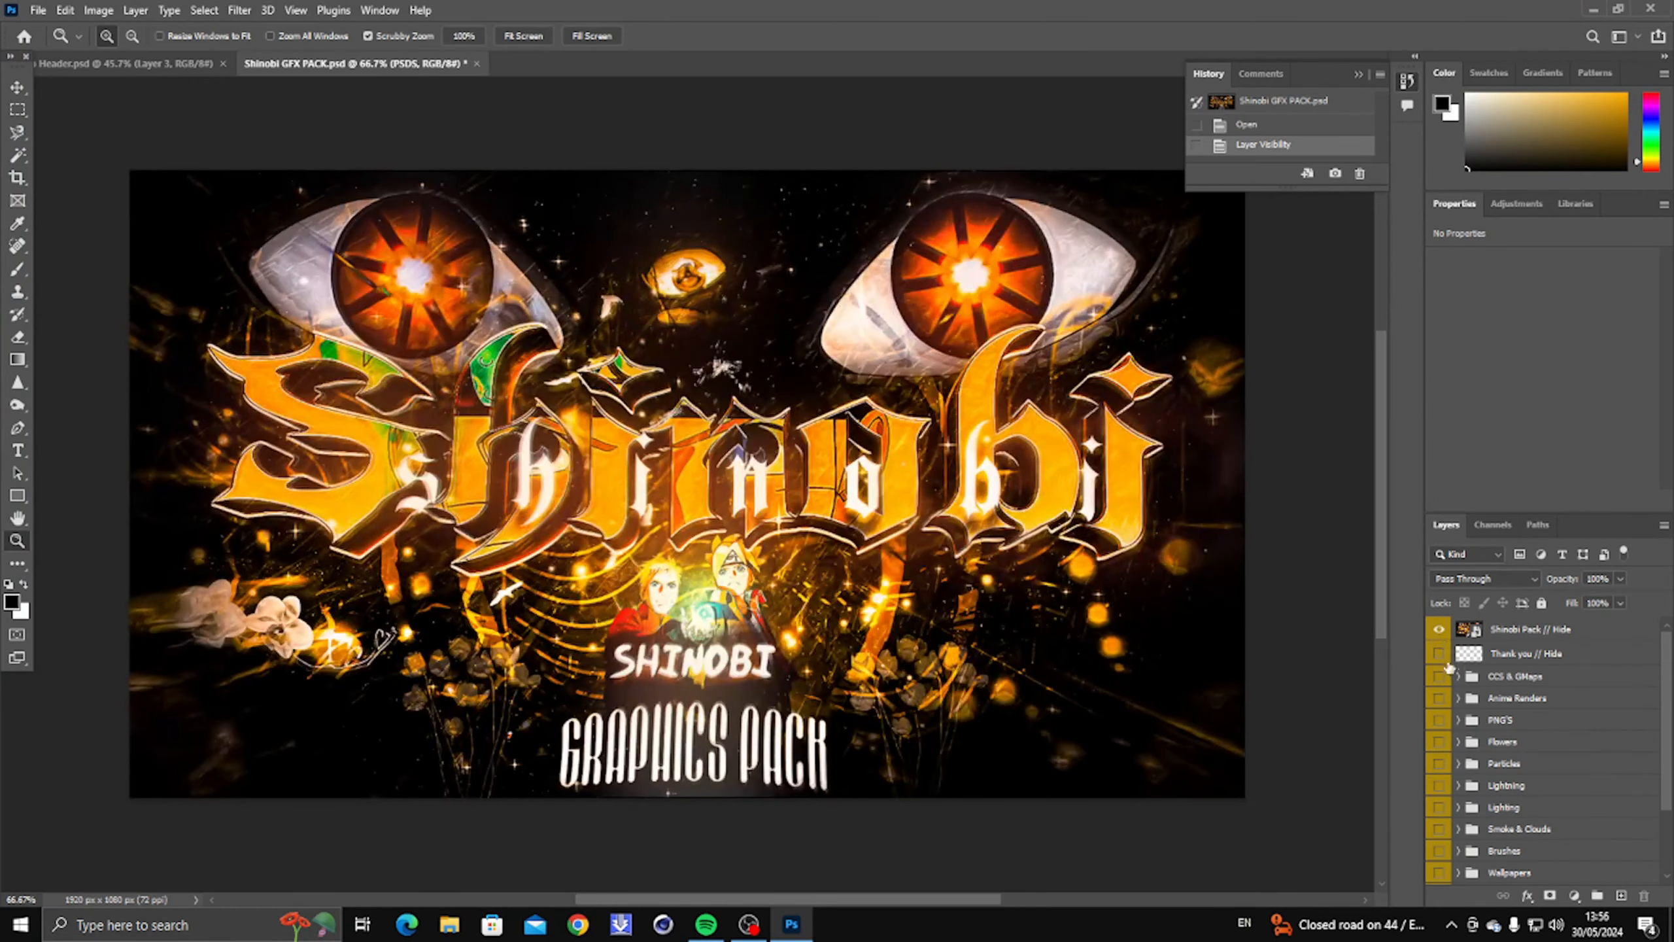
Step: Hide the cover artwork in Shinobi GFX PACK.psd and show its Lighting group
{"action": "left_click", "coordinate": [1438, 651]}
{"action": "scroll", "coordinate": [1443, 686], "scroll_direction": "down", "scroll_amount": 3}
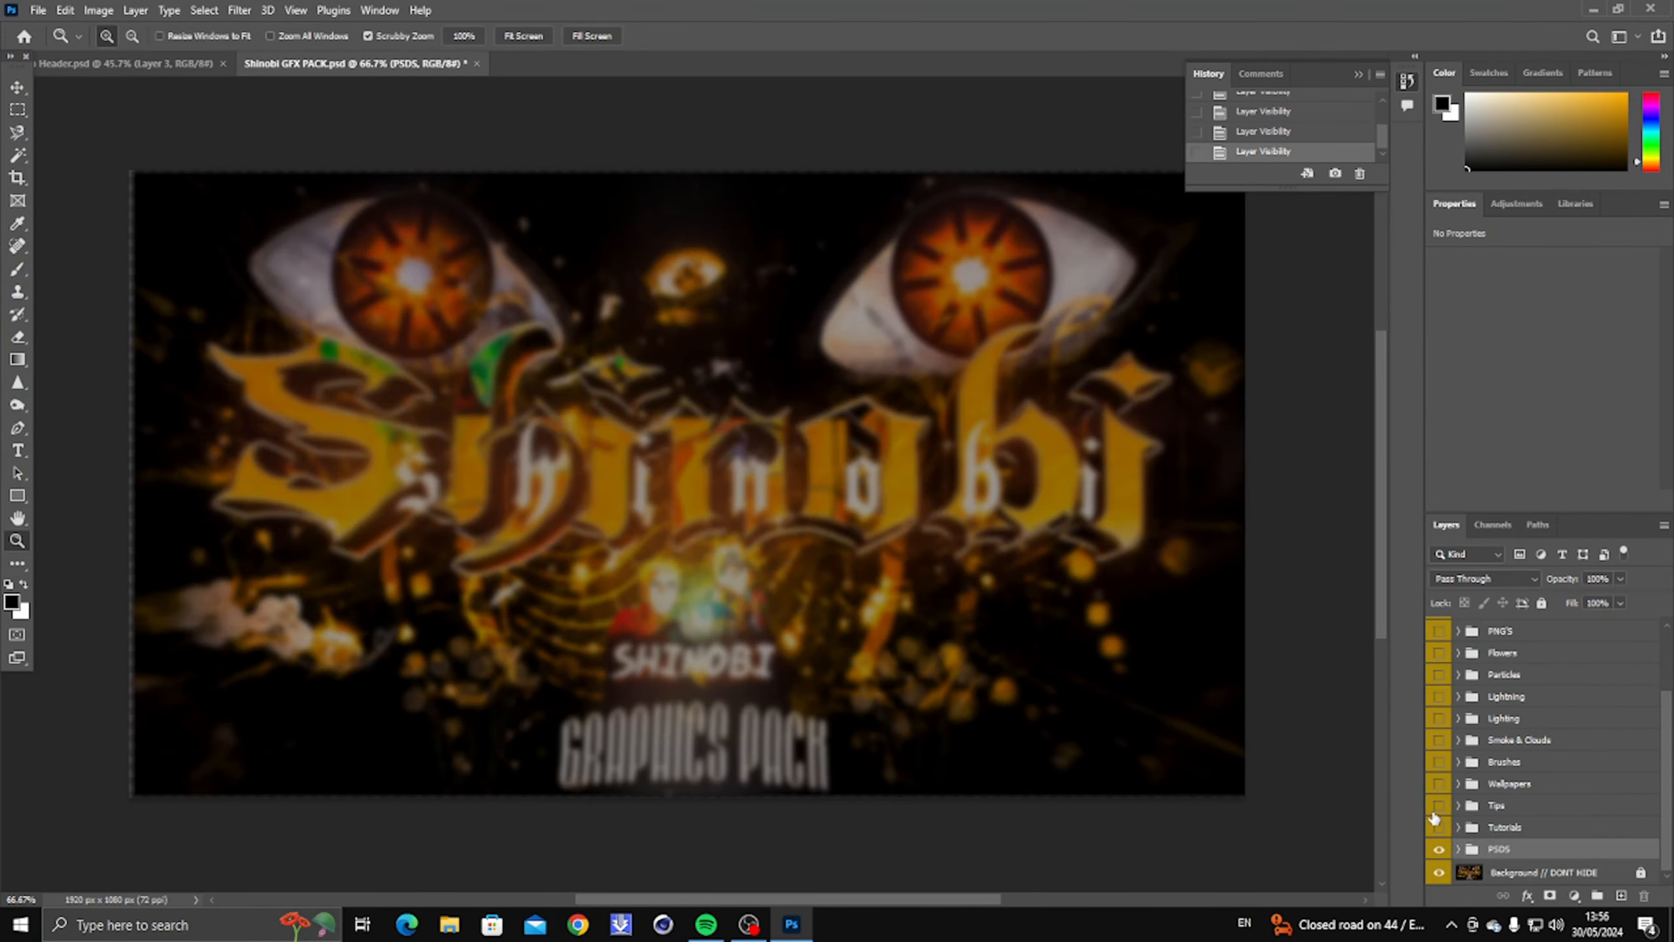
{"action": "left_click", "coordinate": [1439, 720]}
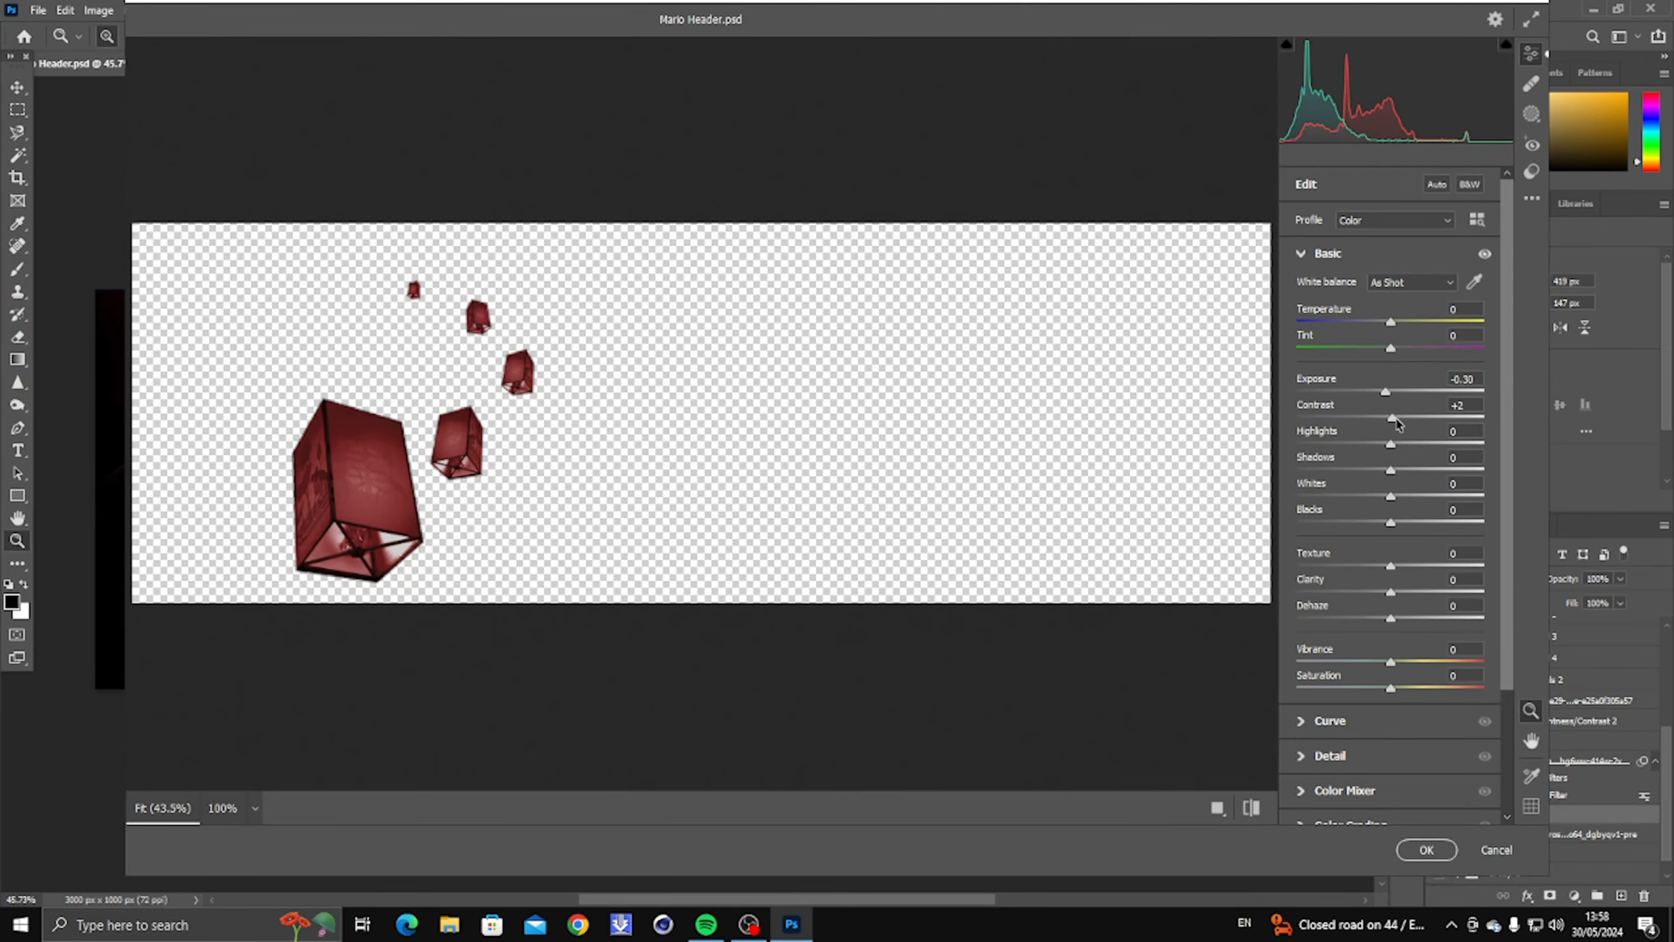
Step: Apply Camera Raw to the lanterns with Contrast +20, Highlights +27, Shadows -45, Texture +62, Clarity +33 and Dehaze +33
{"action": "left_click_drag", "start_coordinate": [1390, 443], "coordinate": [1408, 447]}
{"action": "left_click_drag", "start_coordinate": [1445, 573], "coordinate": [1447, 567]}
{"action": "left_click", "coordinate": [1421, 591]}
{"action": "left_click_drag", "start_coordinate": [1447, 469], "coordinate": [1348, 469]}
{"action": "left_click", "coordinate": [1391, 496]}
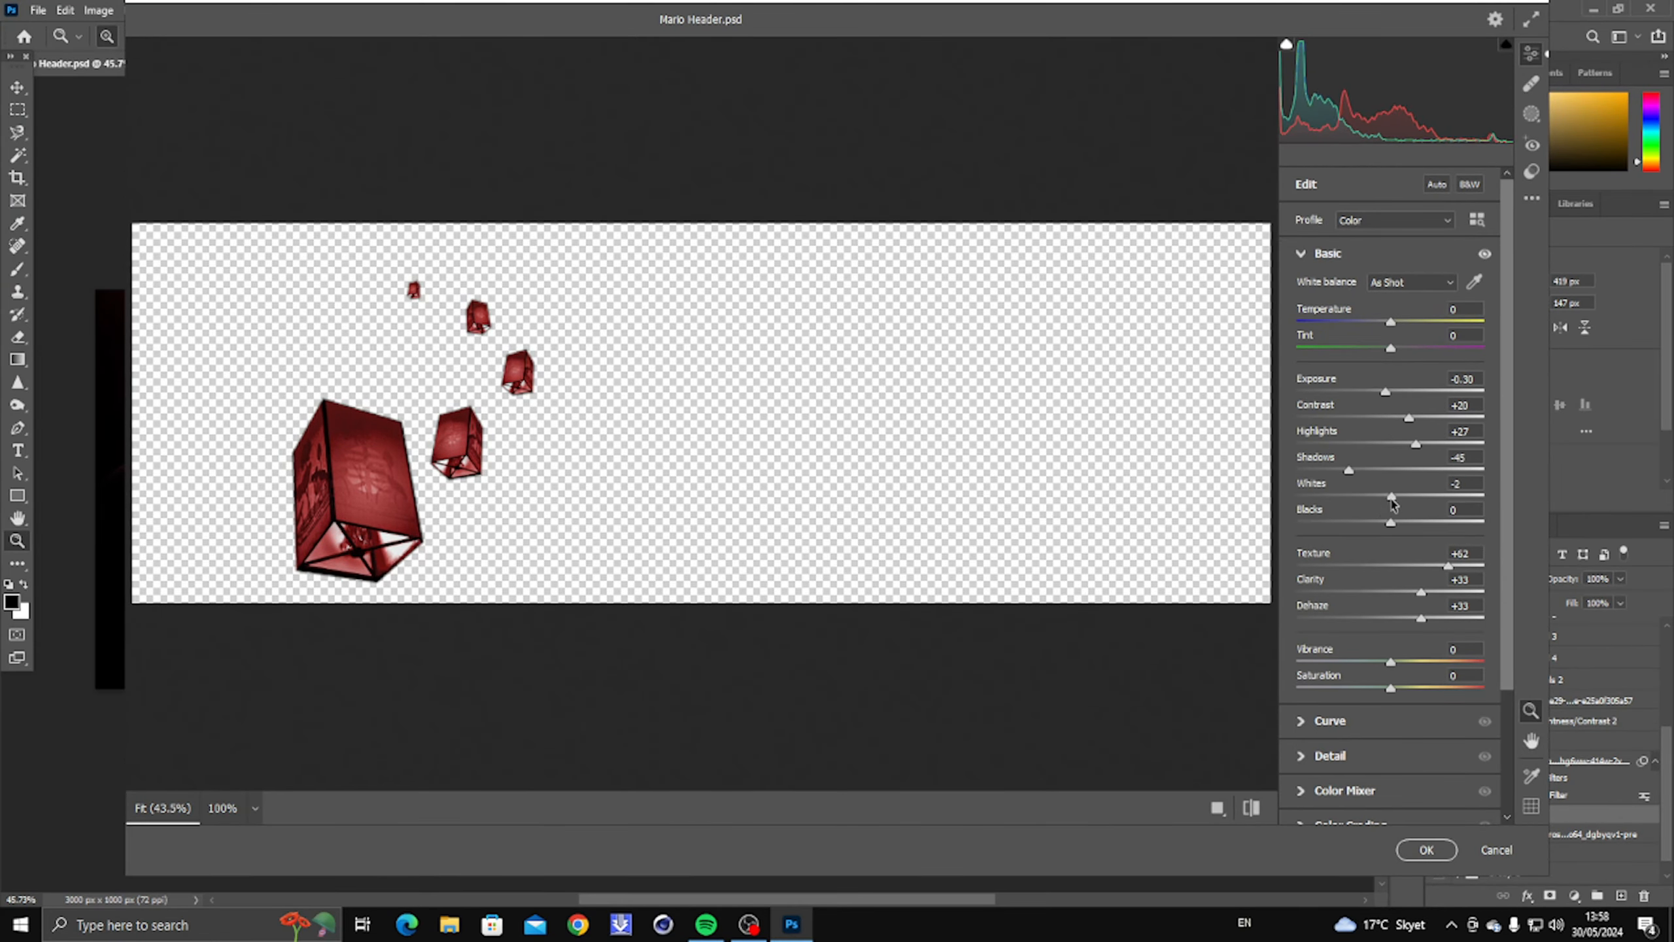
{"action": "left_click", "coordinate": [1426, 849]}
Step: Add a red solid color fill layer above the lanterns and set its blend mode to Linear Dodge (Add)
{"action": "left_click", "coordinate": [1574, 894]}
{"action": "left_click", "coordinate": [1572, 593]}
{"action": "key", "text": "Return"}
{"action": "left_click", "coordinate": [1483, 578]}
{"action": "left_click", "coordinate": [1470, 632]}
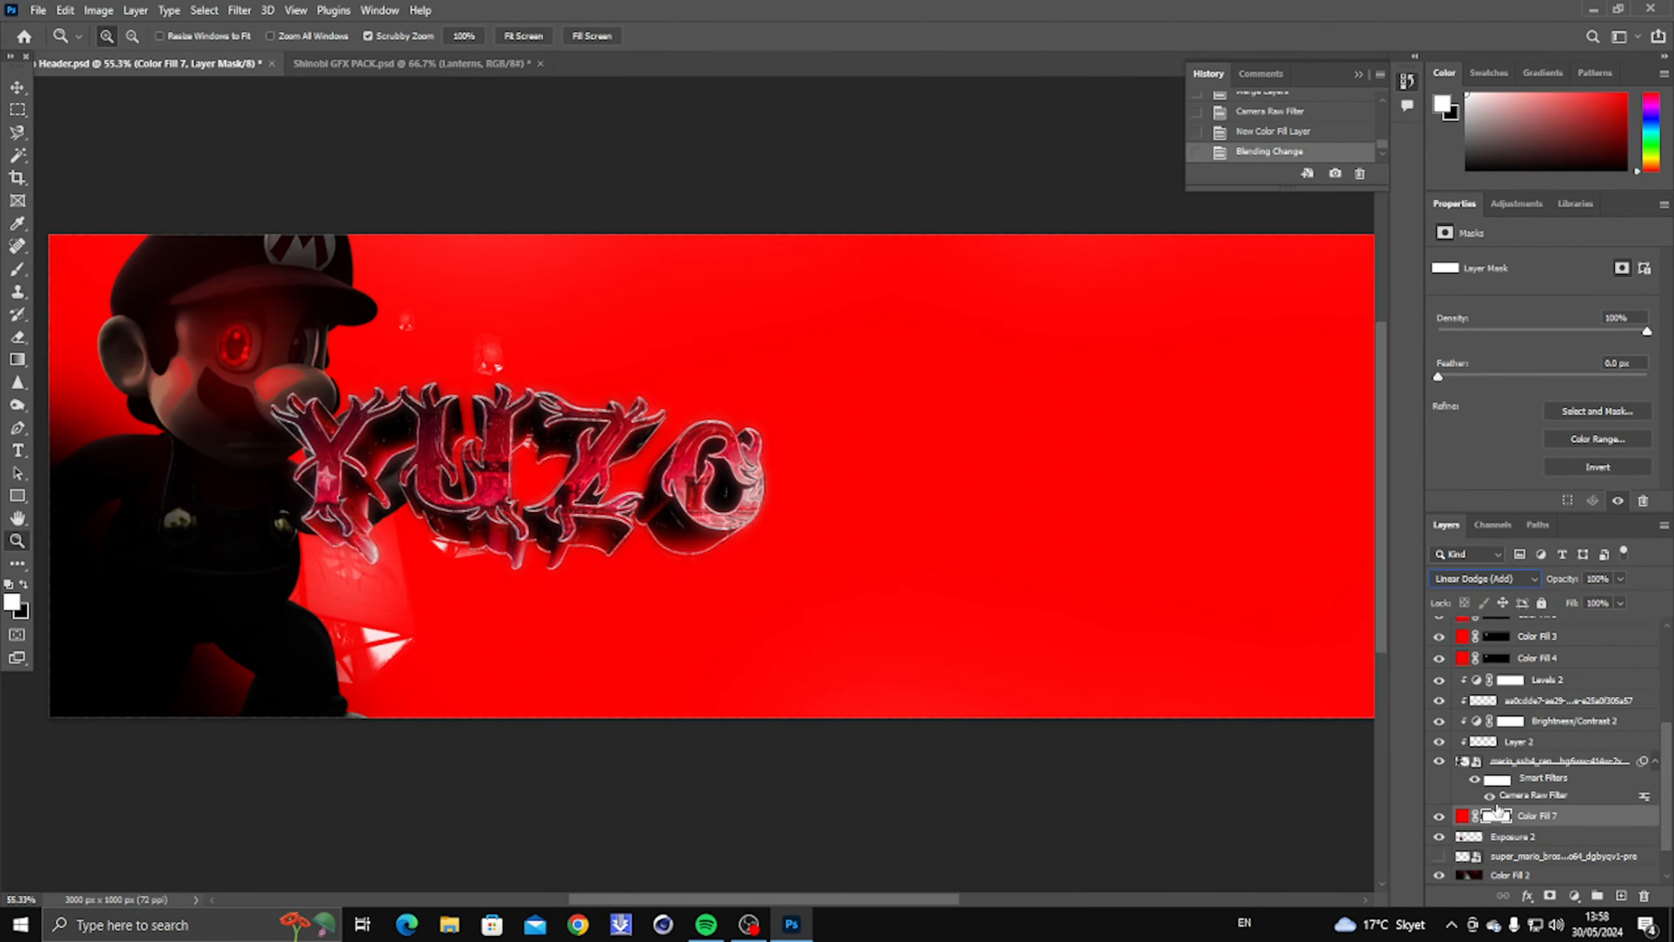
Step: Invert the red fill layer's mask and paint soft white brush strokes at 9% opacity to make the lanterns glow red
{"action": "key", "text": "ctrl+i"}
{"action": "key", "text": "b"}
{"action": "left_click", "coordinate": [340, 568]}
{"action": "left_click", "coordinate": [300, 605]}
{"action": "left_click", "coordinate": [375, 570]}
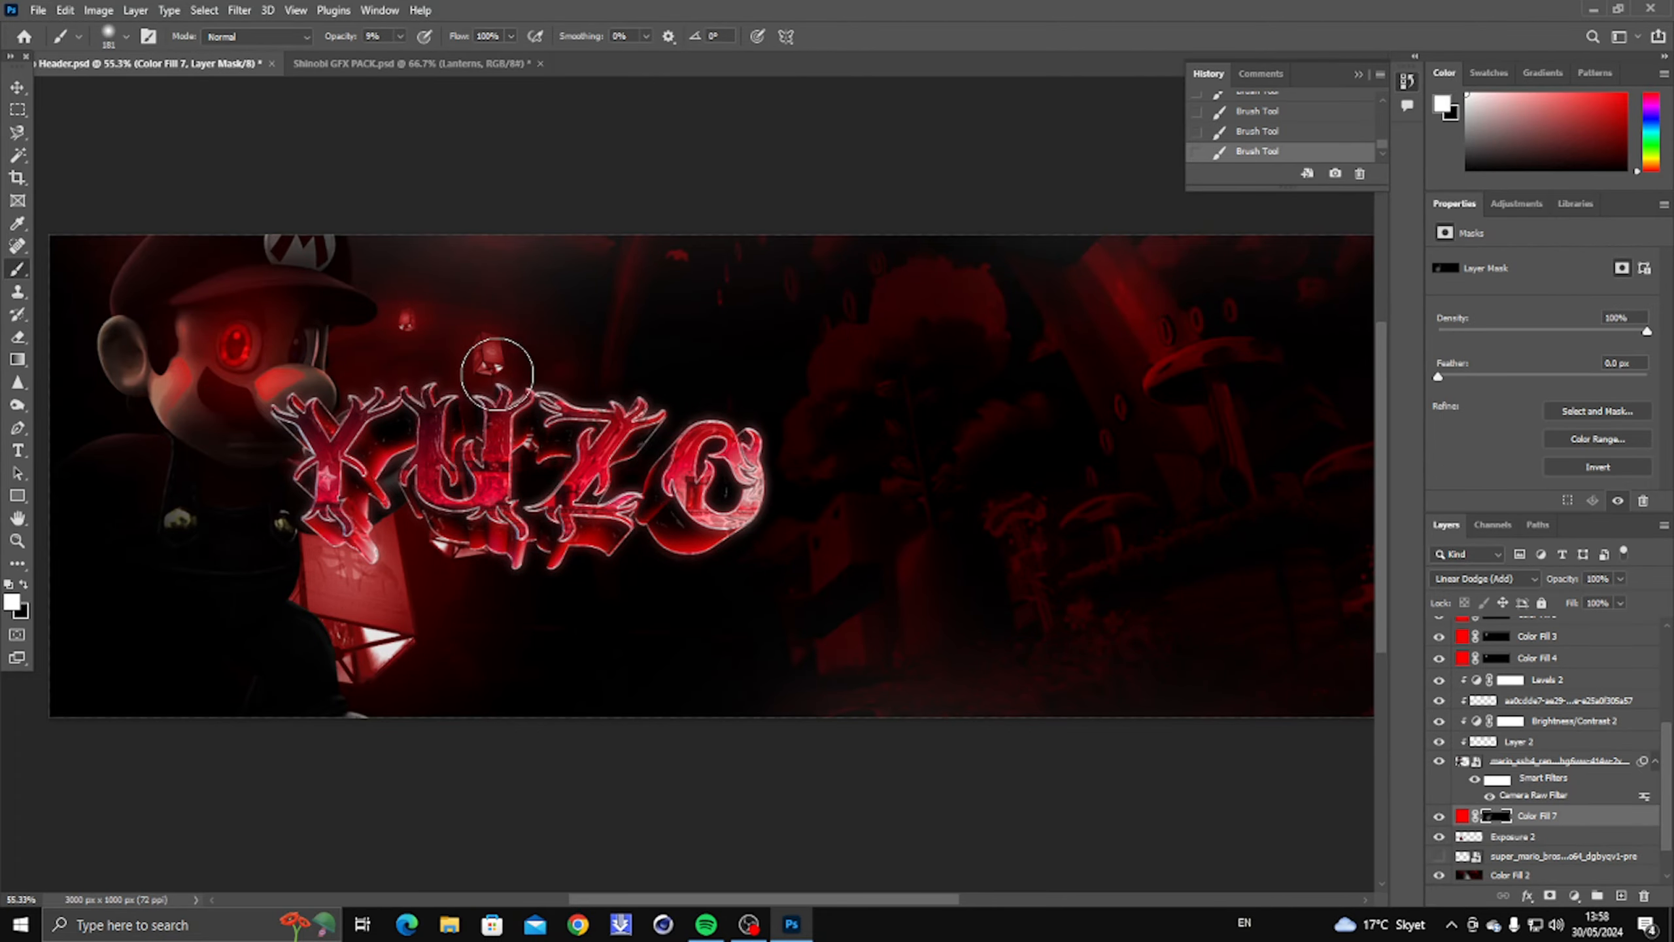
{"action": "scroll", "coordinate": [336, 617], "scroll_direction": "down", "scroll_amount": 3}
{"action": "scroll", "coordinate": [462, 594], "scroll_direction": "up", "scroll_amount": 5}
{"action": "scroll", "coordinate": [766, 729], "scroll_direction": "down", "scroll_amount": 4}
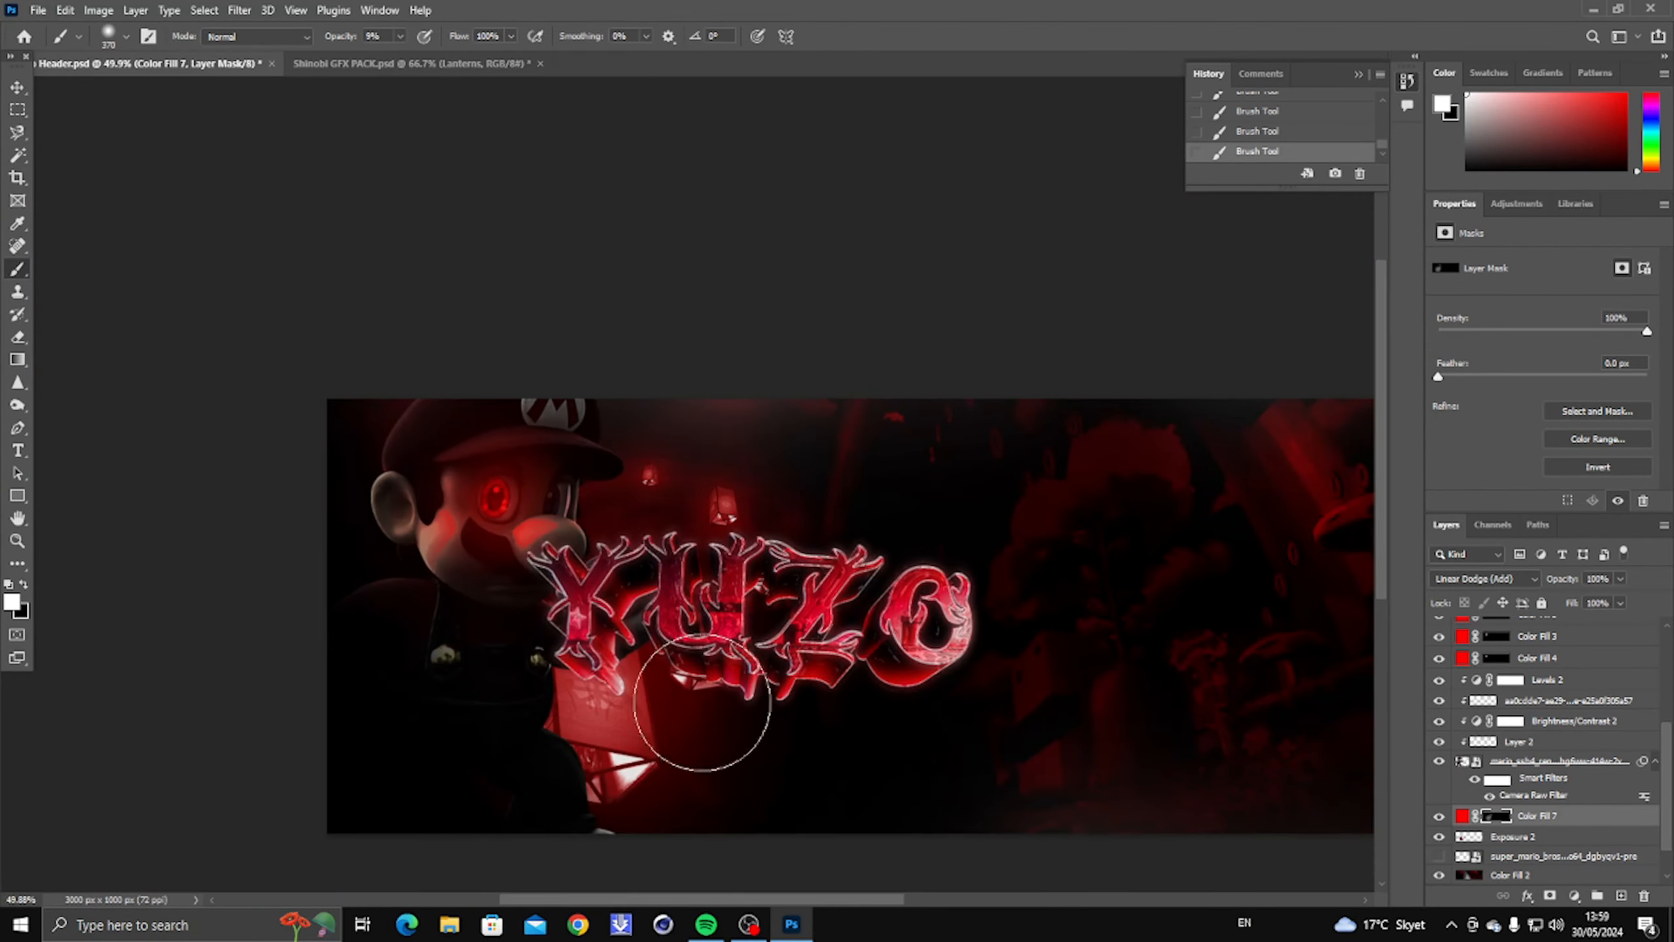
{"action": "right_click", "coordinate": [720, 728]}
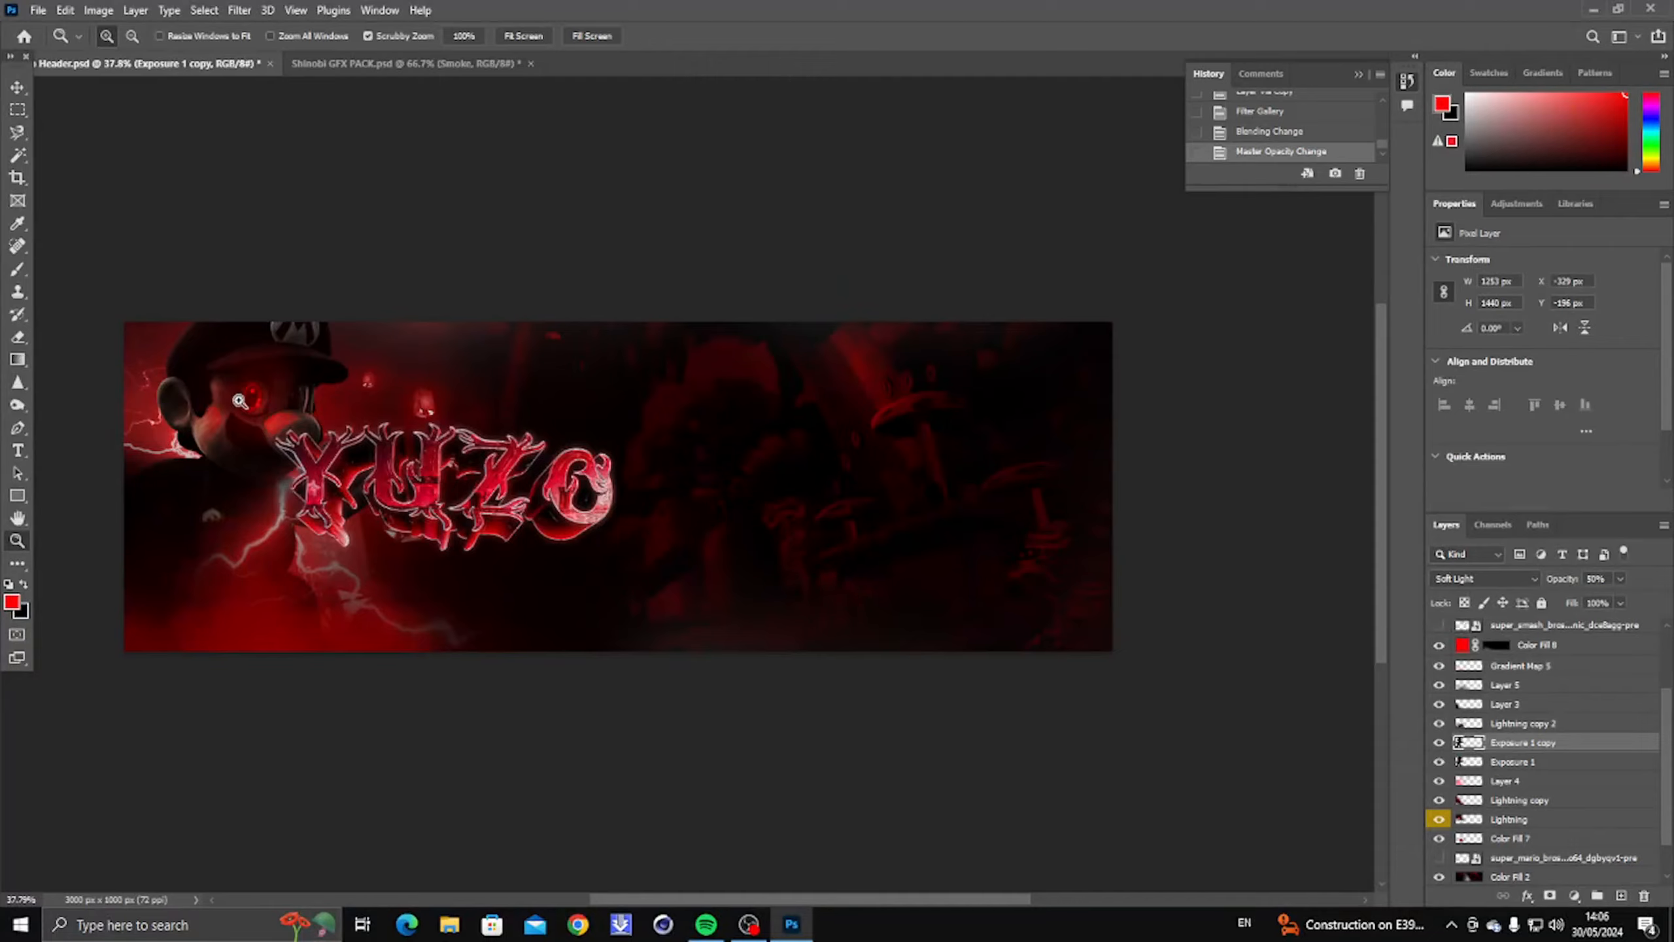
{"action": "scroll", "coordinate": [239, 401], "scroll_direction": "up", "scroll_amount": 6}
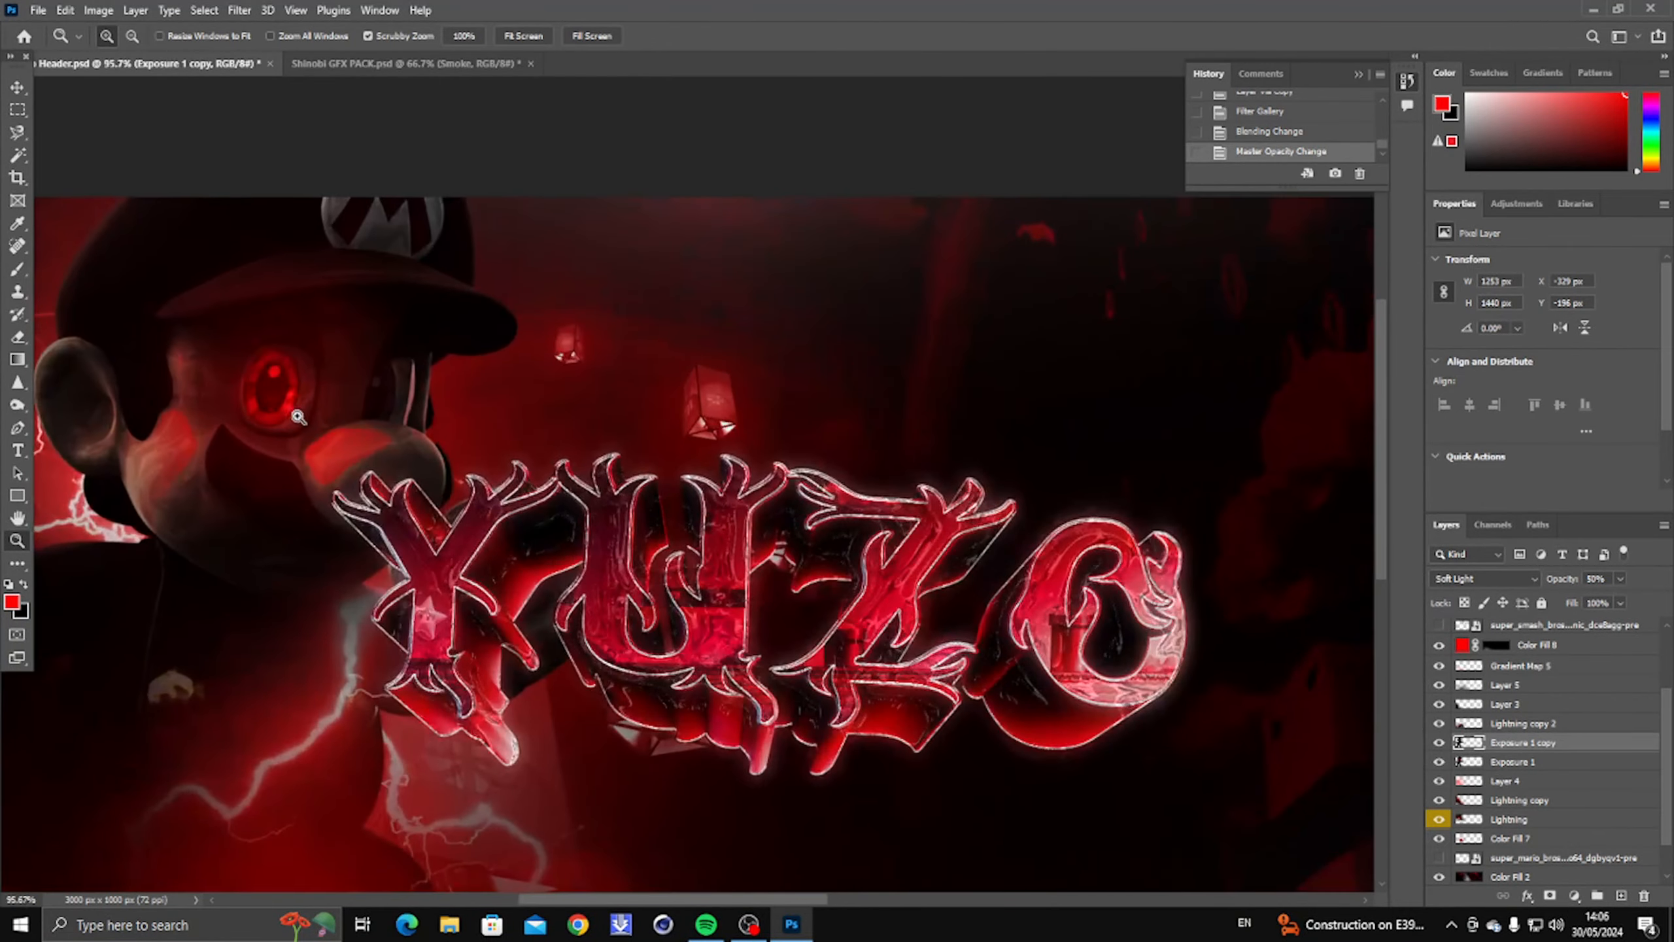
{"action": "scroll", "coordinate": [337, 427], "scroll_direction": "down", "scroll_amount": 4}
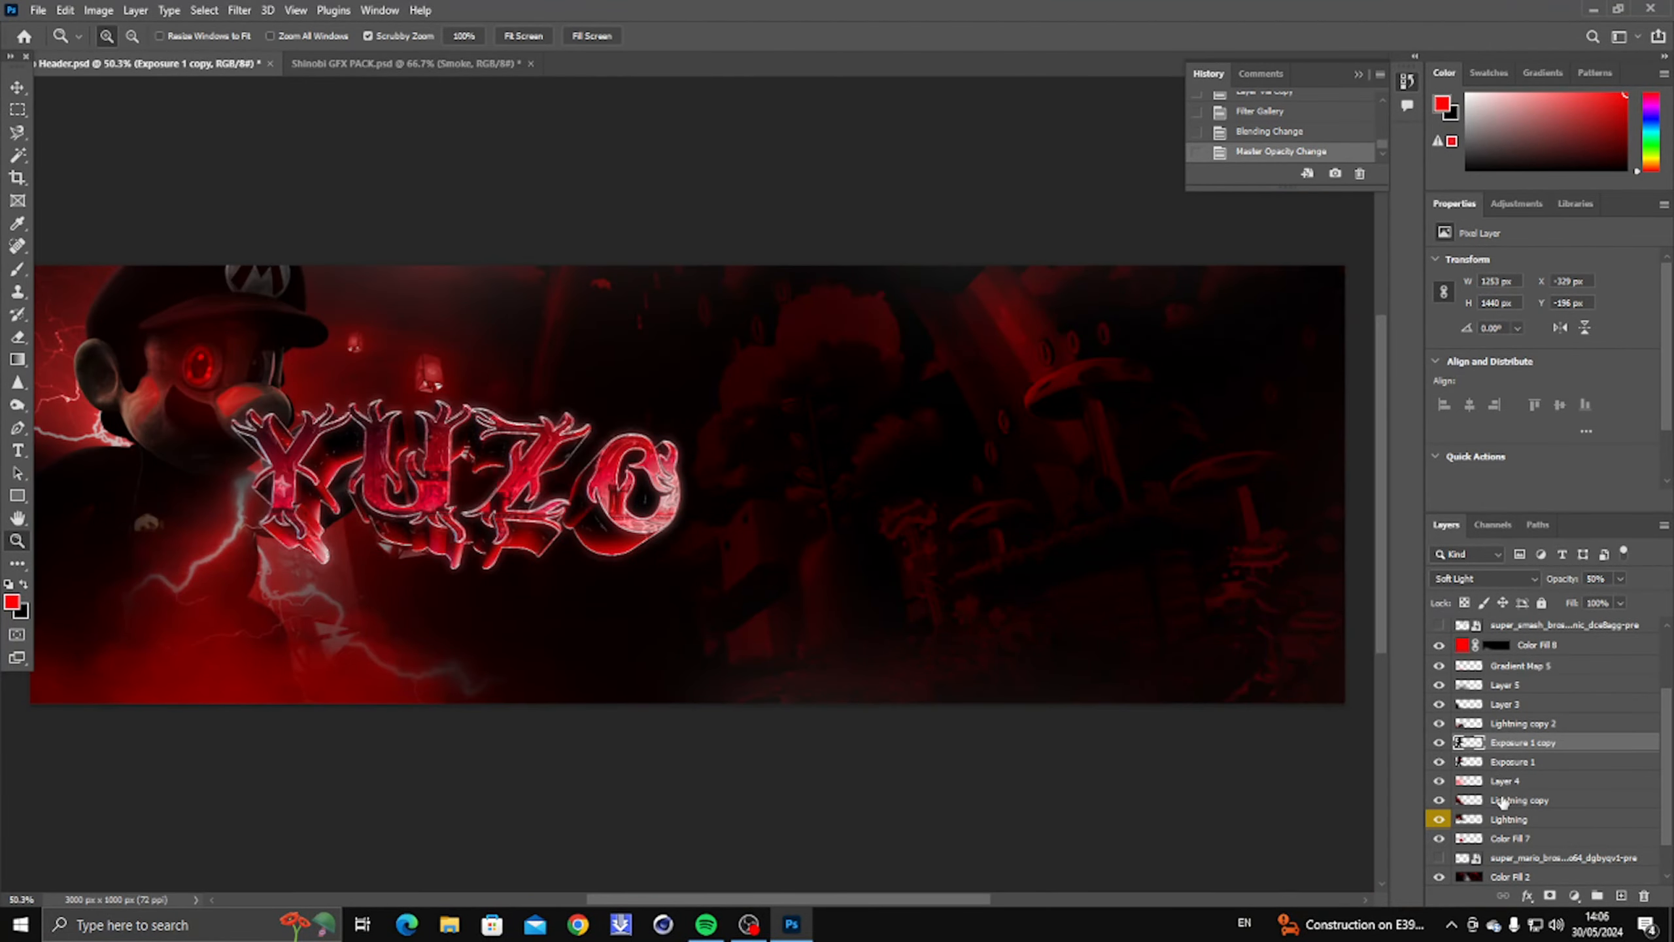
Step: Erase parts of the Exposure 1 copy layer around the edges of the red-eyed Mario behind the YUZO text
{"action": "key", "text": "e"}
{"action": "left_click", "coordinate": [220, 368]}
{"action": "key", "text": "ctrl+z"}
{"action": "scroll", "coordinate": [204, 399], "scroll_direction": "up", "scroll_amount": 4}
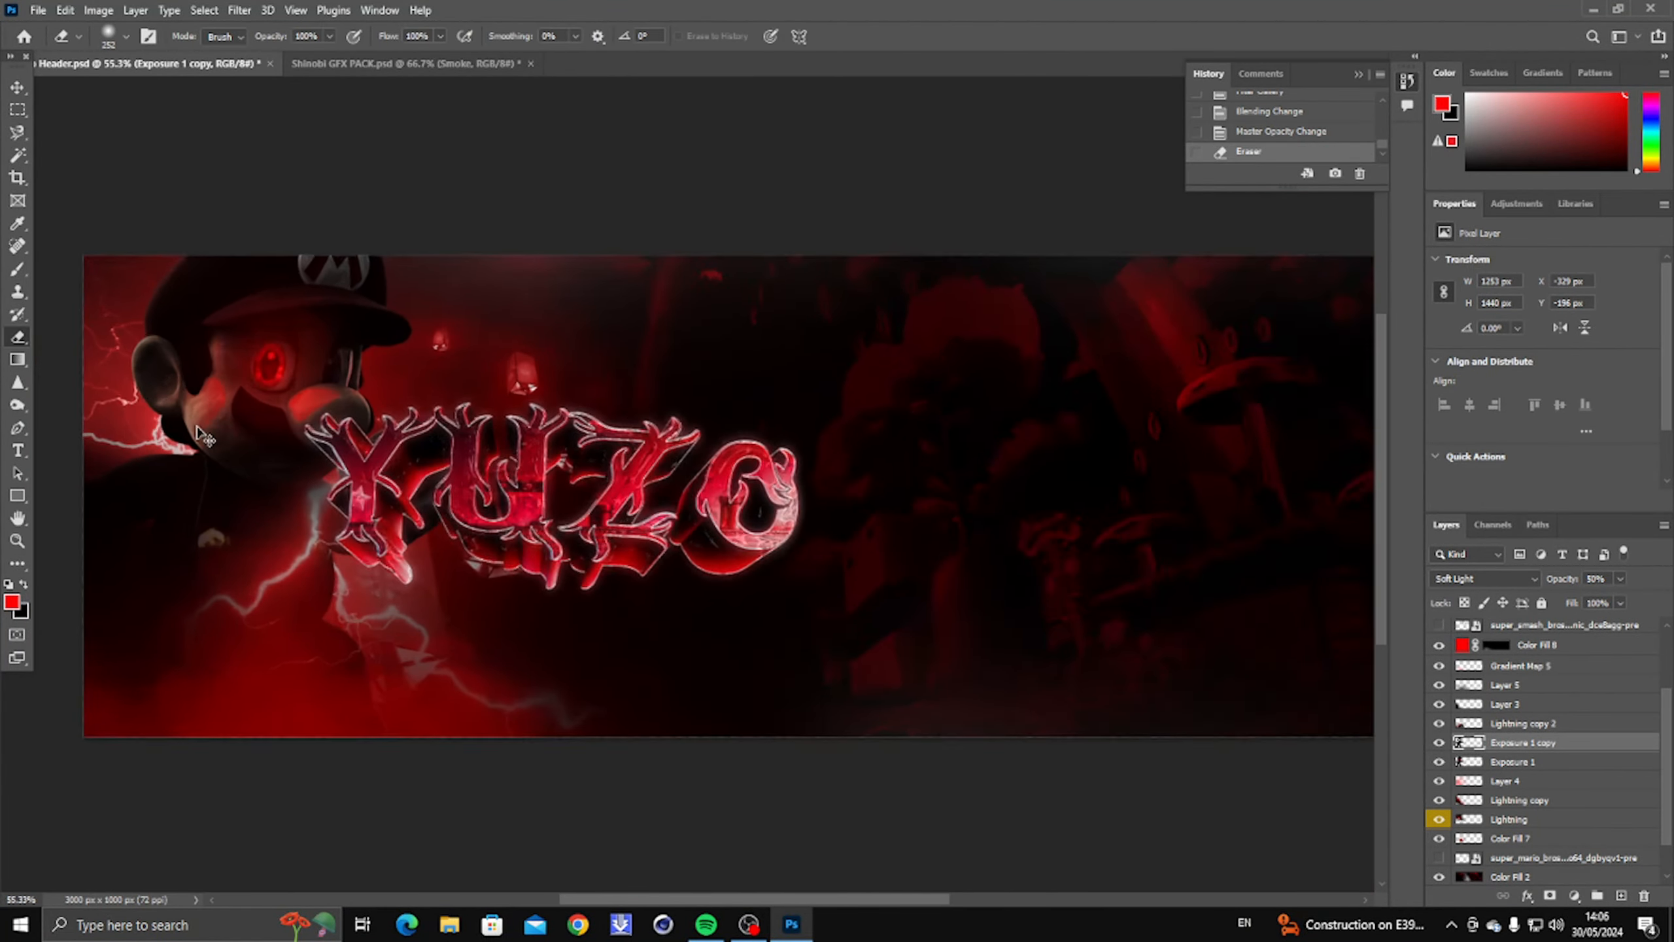
{"action": "key", "text": "bracketleft"}
{"action": "key", "text": "bracketleft"}
{"action": "key", "text": "bracketleft"}
{"action": "left_click_drag", "start_coordinate": [179, 459], "coordinate": [119, 343]}
{"action": "left_click_drag", "start_coordinate": [283, 501], "coordinate": [329, 490]}
{"action": "scroll", "coordinate": [310, 487], "scroll_direction": "down", "scroll_amount": 5}
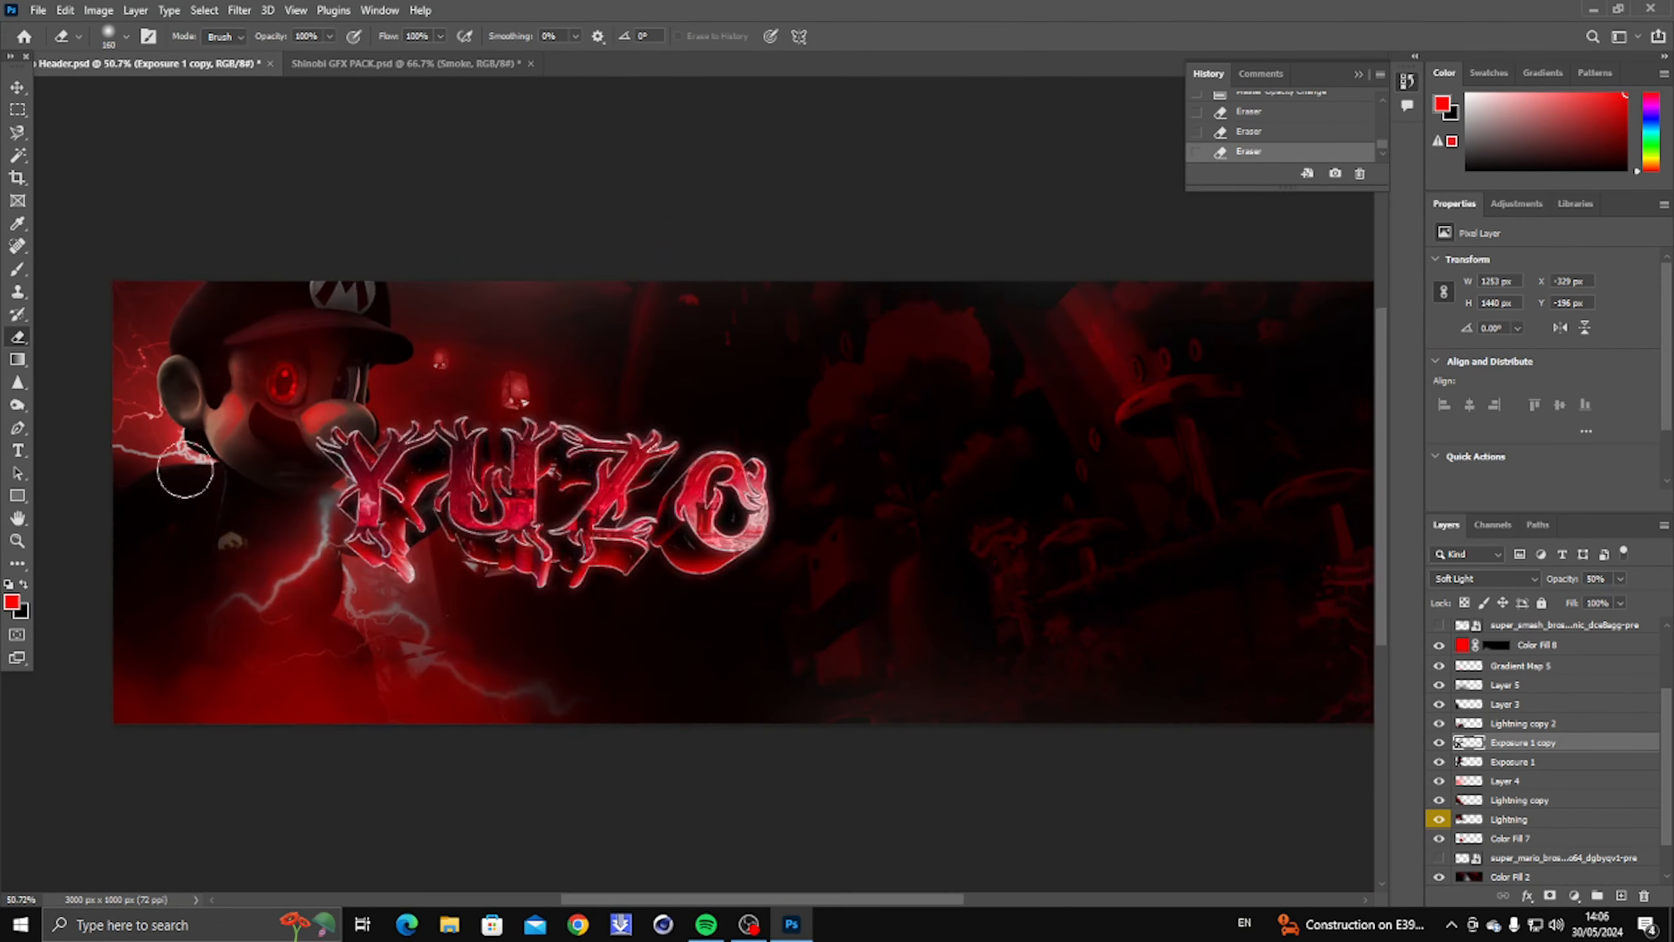
{"action": "scroll", "coordinate": [234, 489], "scroll_direction": "up", "scroll_amount": 1}
{"action": "scroll", "coordinate": [525, 640], "scroll_direction": "down", "scroll_amount": 2}
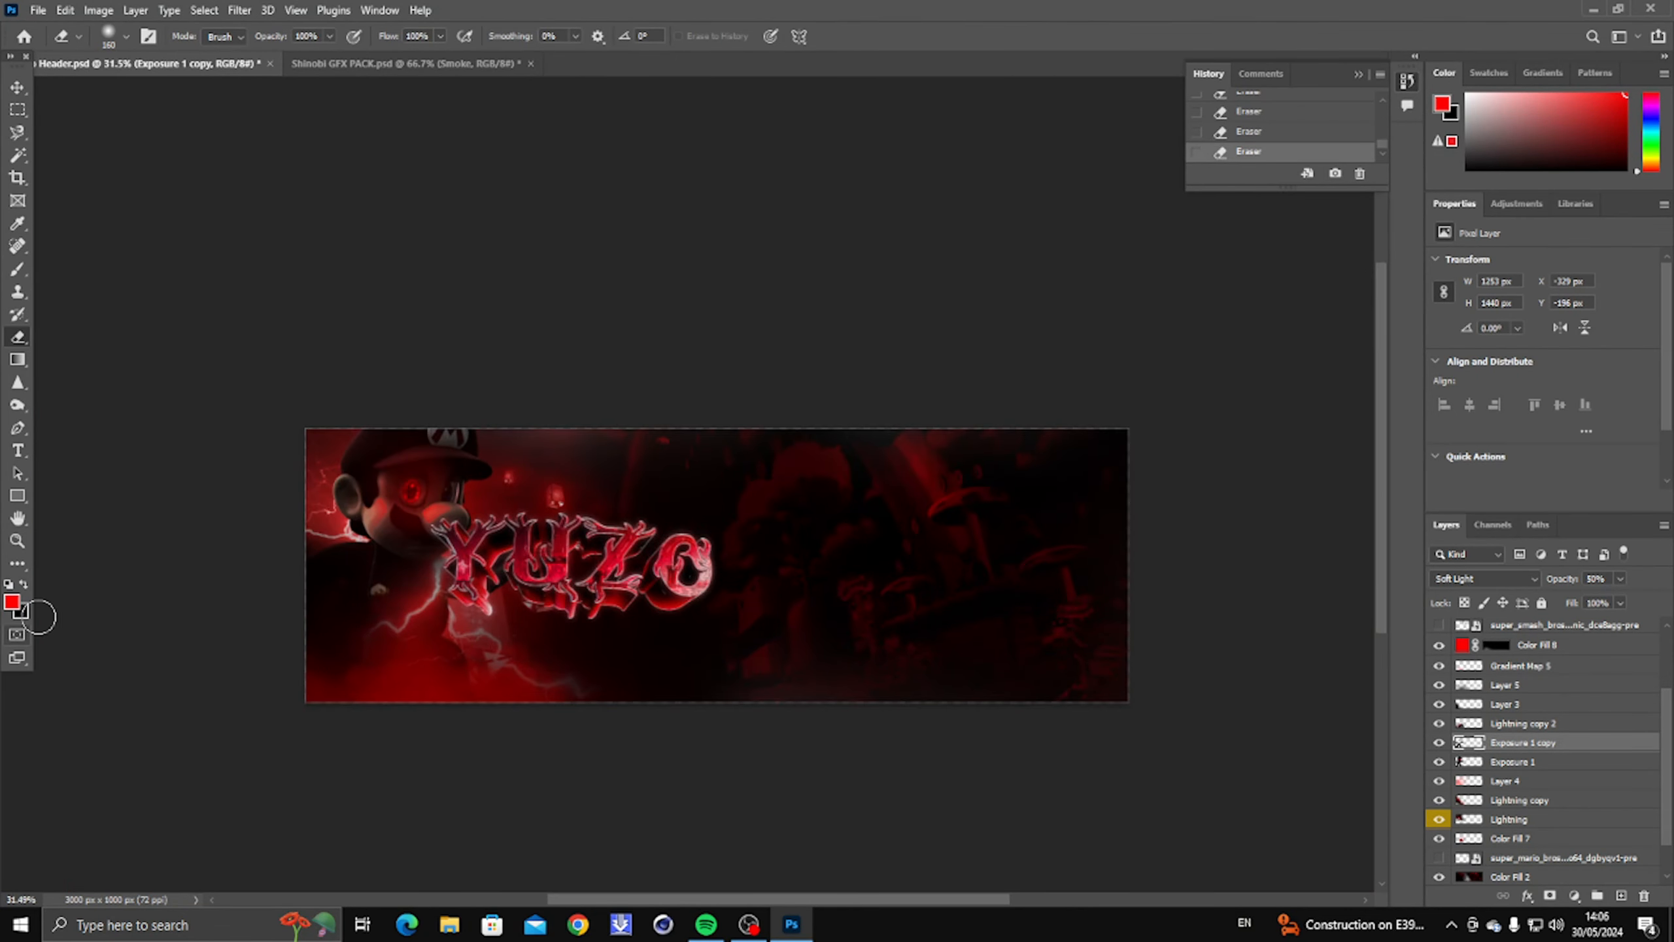
Step: Select the blue iris of the eye nearer the YUZO text with the Magnetic Lasso and copy it to a new layer
{"action": "right_click", "coordinate": [455, 555]}
{"action": "left_click", "coordinate": [17, 540]}
{"action": "right_click", "coordinate": [410, 557]}
{"action": "left_click", "coordinate": [429, 564]}
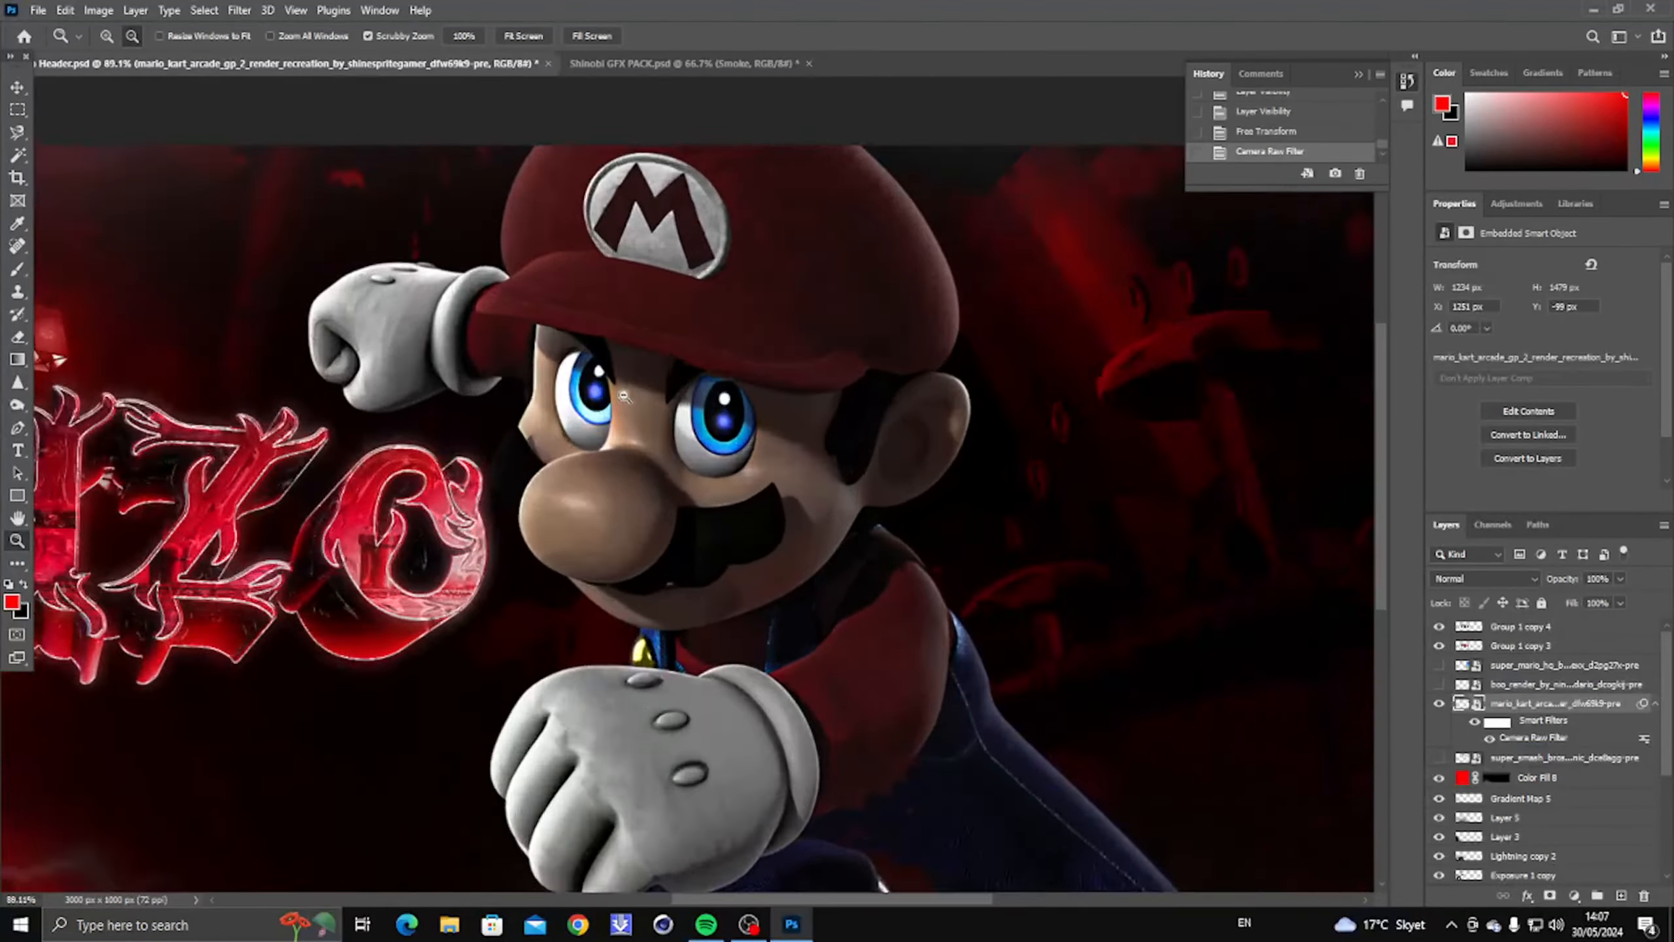
{"action": "scroll", "coordinate": [593, 462], "scroll_direction": "up", "scroll_amount": 3}
{"action": "key", "text": "b"}
{"action": "left_click_drag", "start_coordinate": [17, 132], "coordinate": [79, 185]}
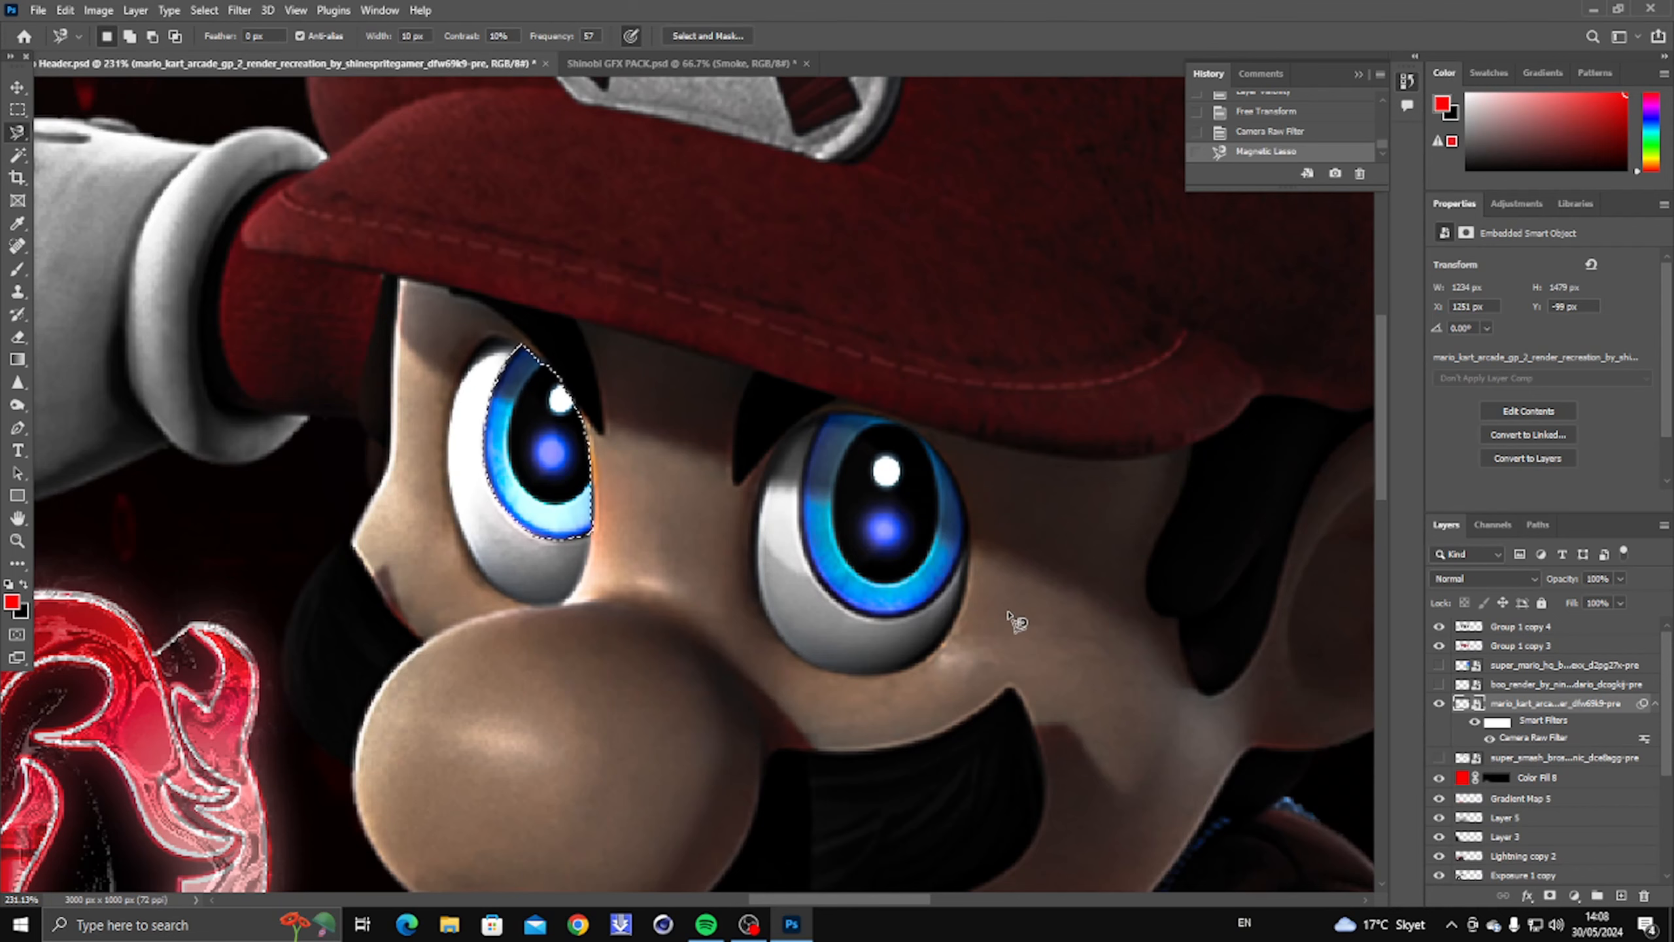
{"action": "key", "text": "ctrl+j"}
Step: Select the second blue iris with the Magnetic Lasso, copy it from the render and merge it with the first iris layer
{"action": "left_click", "coordinate": [967, 521]}
{"action": "key", "text": "Return"}
{"action": "left_click", "coordinate": [966, 546]}
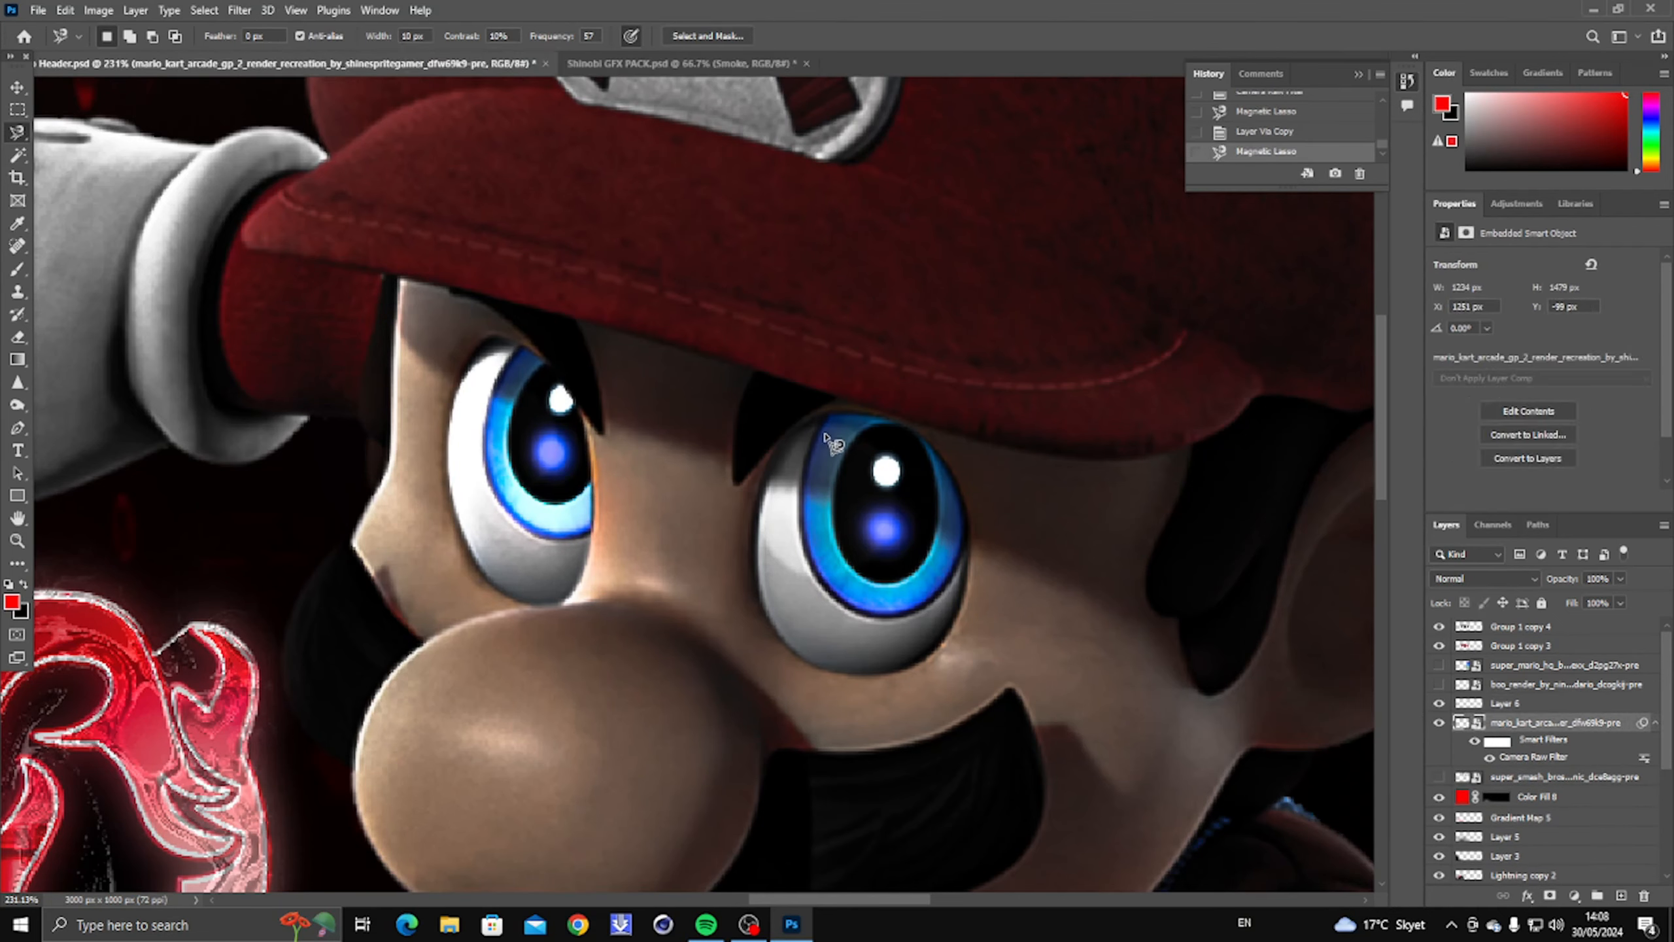
{"action": "left_click", "coordinate": [823, 416]}
{"action": "left_click", "coordinate": [822, 412]}
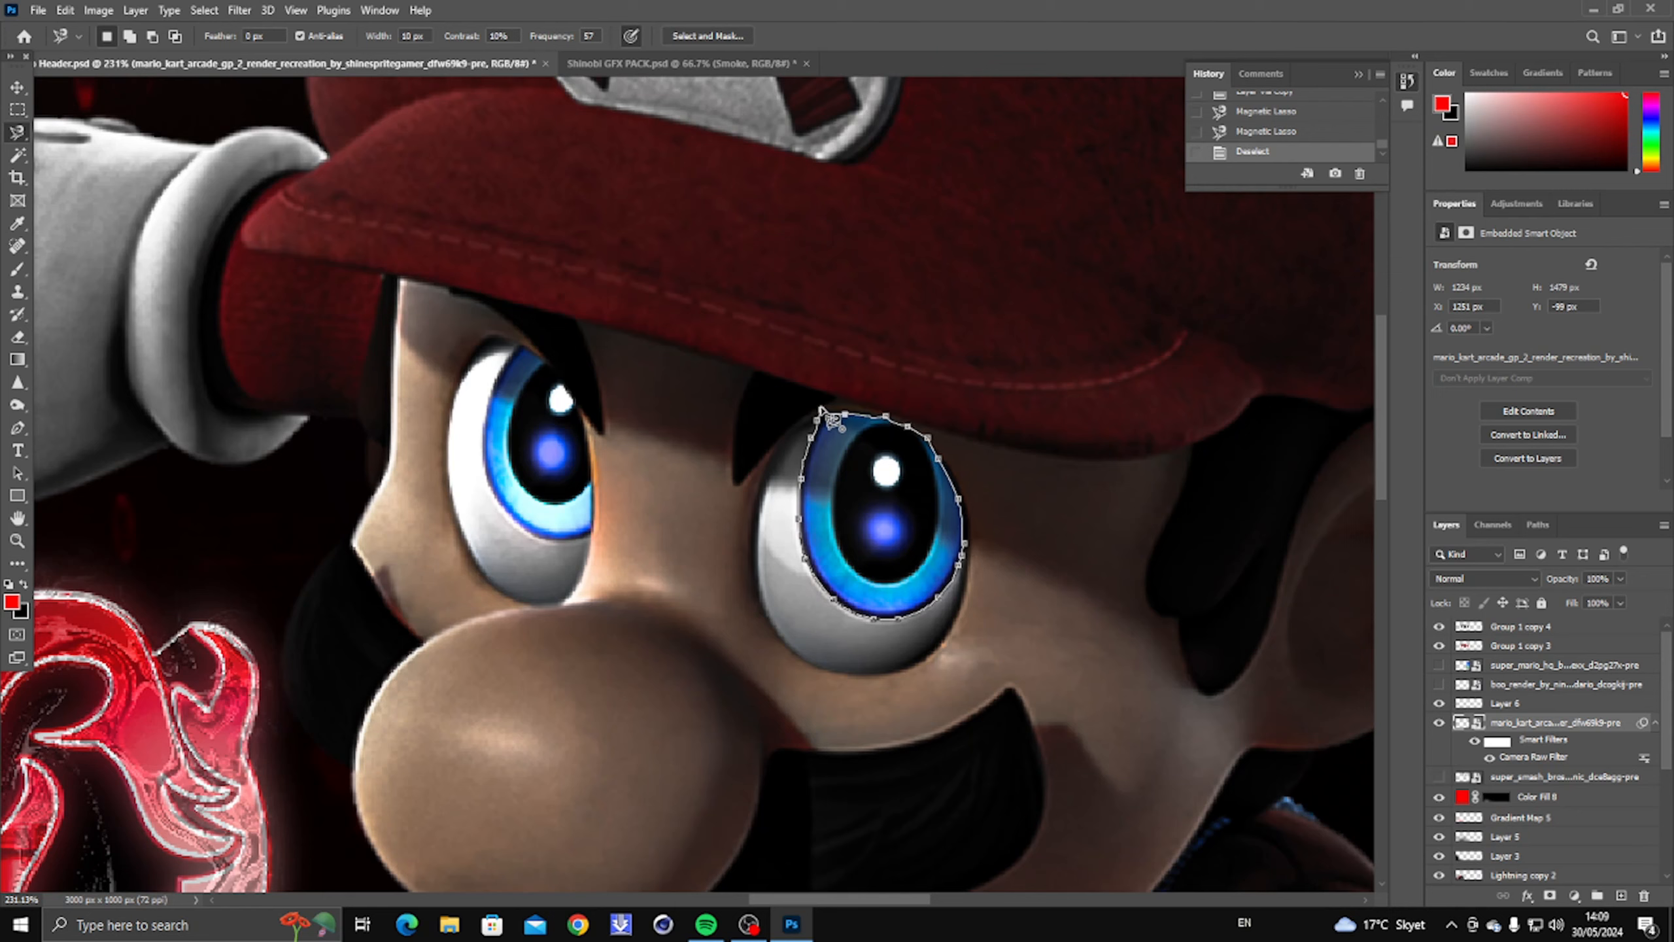
{"action": "key", "text": "ctrl+j"}
{"action": "key", "text": "ctrl+e"}
Step: Clip a colorized Hue/Saturation adjustment with Hue 360 and Saturation 62 to the iris layer, and merge the two
{"action": "left_click", "coordinate": [1574, 895]}
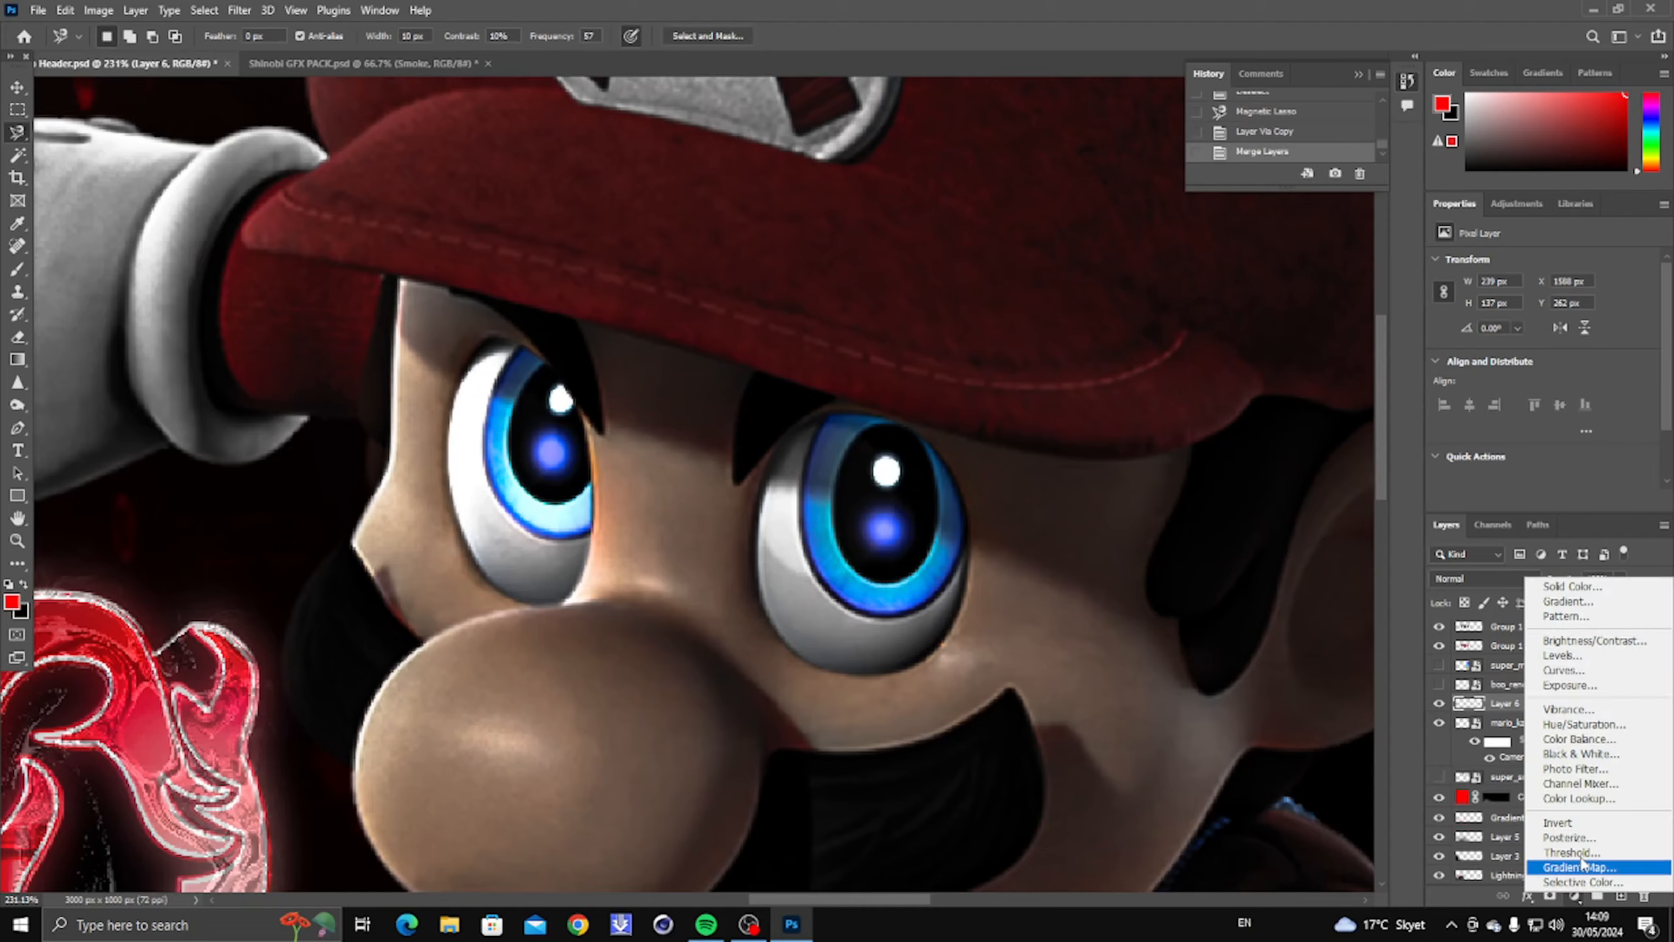
{"action": "left_click", "coordinate": [1583, 724]}
{"action": "key", "text": "ctrl+alt+g"}
{"action": "left_click", "coordinate": [1524, 419]}
{"action": "left_click_drag", "start_coordinate": [1526, 362], "coordinate": [1542, 363]}
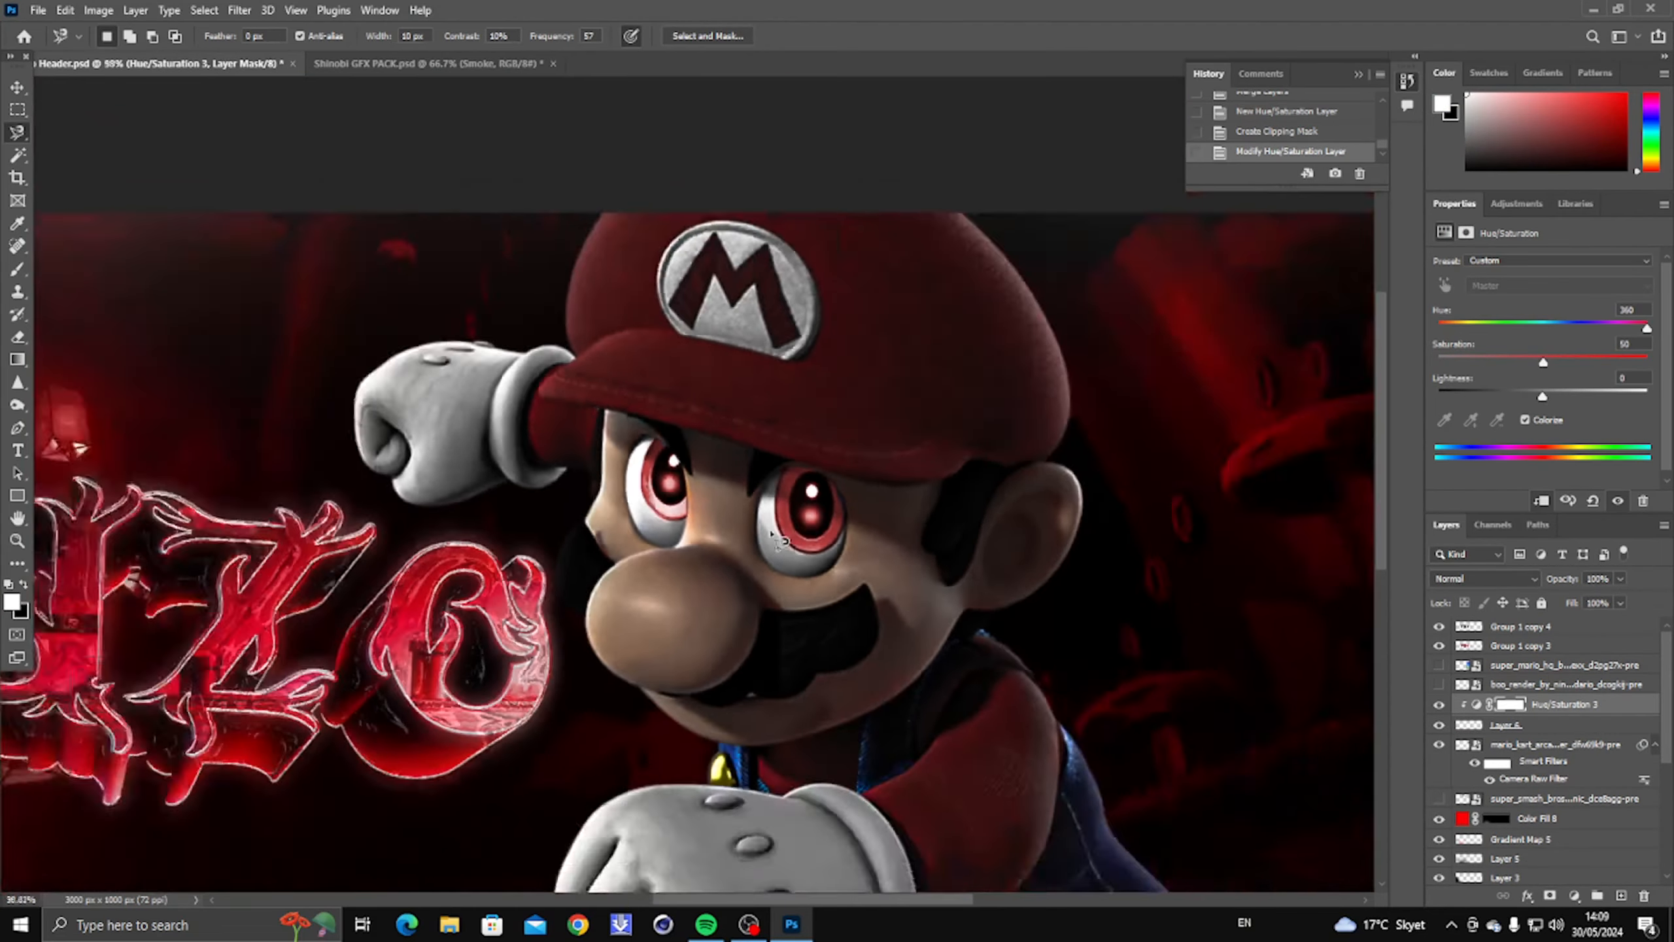
{"action": "key", "text": "ctrl+0"}
{"action": "key", "text": "z"}
{"action": "left_click_drag", "start_coordinate": [1054, 448], "coordinate": [1170, 453]}
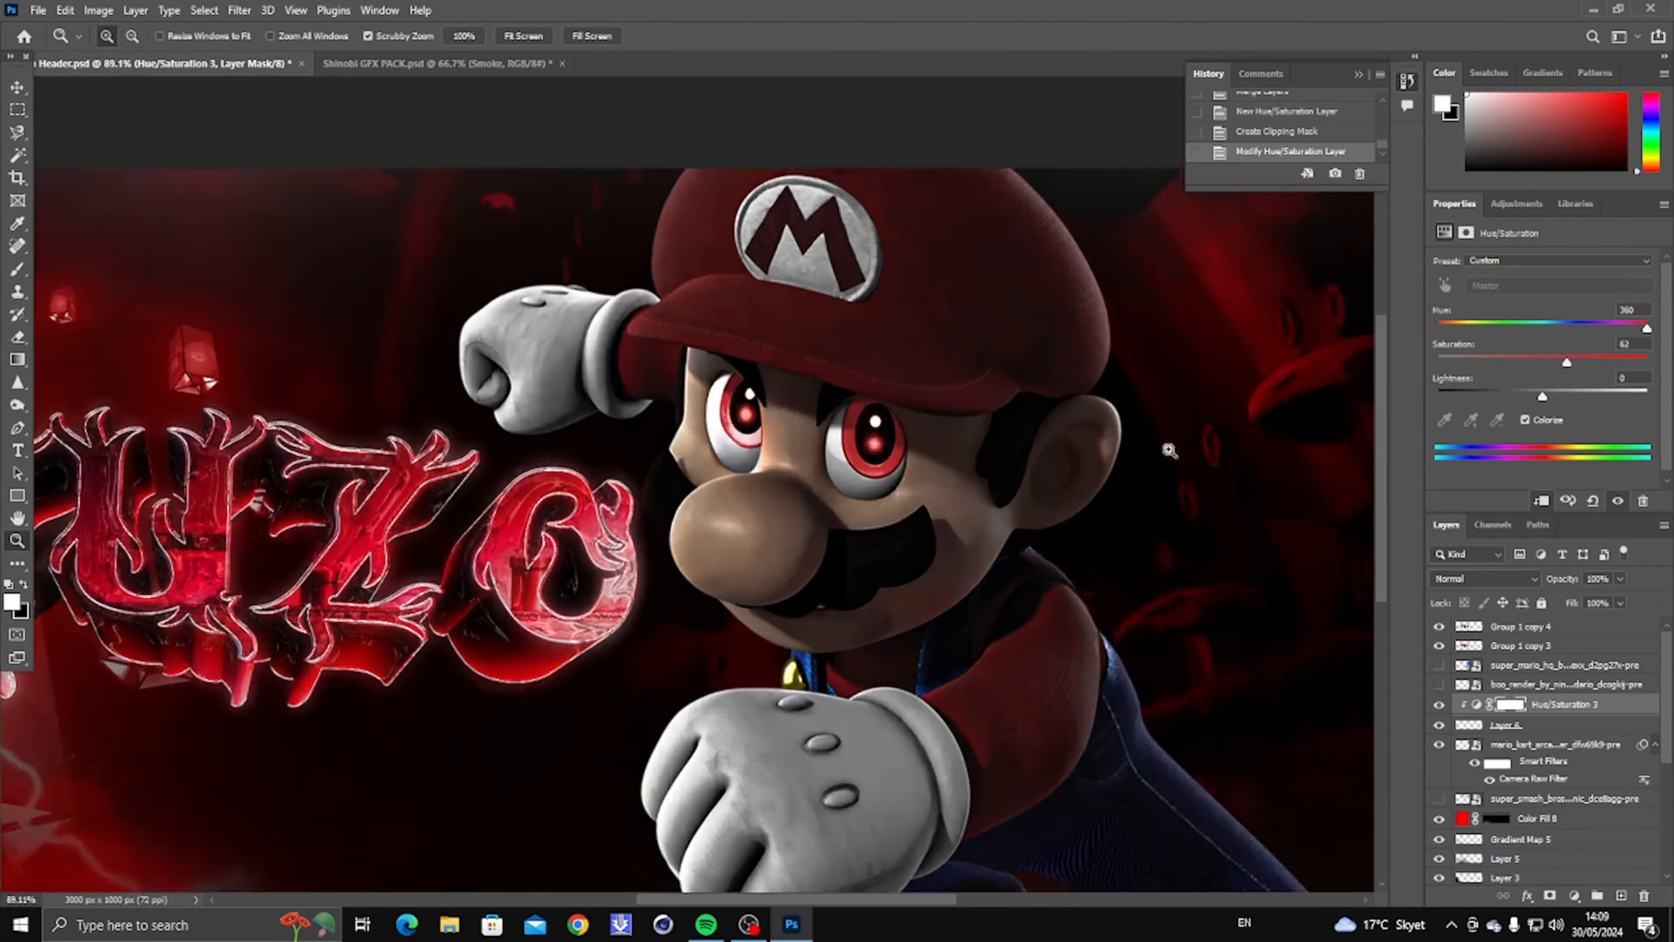
{"action": "left_click", "coordinate": [1550, 728], "text": "ctrl"}
{"action": "key", "text": "ctrl+e"}
Step: Add a red solid color fill layer above the red irises and set its blend mode to Lighten
{"action": "left_click", "coordinate": [1575, 897]}
{"action": "left_click", "coordinate": [1562, 589]}
{"action": "left_click", "coordinate": [1002, 202]}
{"action": "left_click", "coordinate": [1485, 578]}
{"action": "left_click", "coordinate": [1459, 250]}
Step: Invert the red fill's mask and paint soft white strokes at 9% opacity around Mario's eyes and face
{"action": "left_click", "coordinate": [1495, 703]}
{"action": "key", "text": "ctrl+i"}
{"action": "mouse_move", "coordinate": [797, 446]}
{"action": "left_mouse_down"}
{"action": "mouse_move", "coordinate": [708, 378]}
{"action": "mouse_move", "coordinate": [1077, 475]}
{"action": "left_mouse_up"}
{"action": "left_click", "coordinate": [945, 433]}
{"action": "scroll", "coordinate": [946, 433], "scroll_direction": "down", "scroll_amount": 5}
{"action": "left_click", "coordinate": [945, 443]}
{"action": "left_click", "coordinate": [741, 405]}
{"action": "scroll", "coordinate": [752, 406], "scroll_direction": "down", "scroll_amount": 3}
{"action": "scroll", "coordinate": [864, 478], "scroll_direction": "down", "scroll_amount": 2}
{"action": "left_click", "coordinate": [871, 442]}
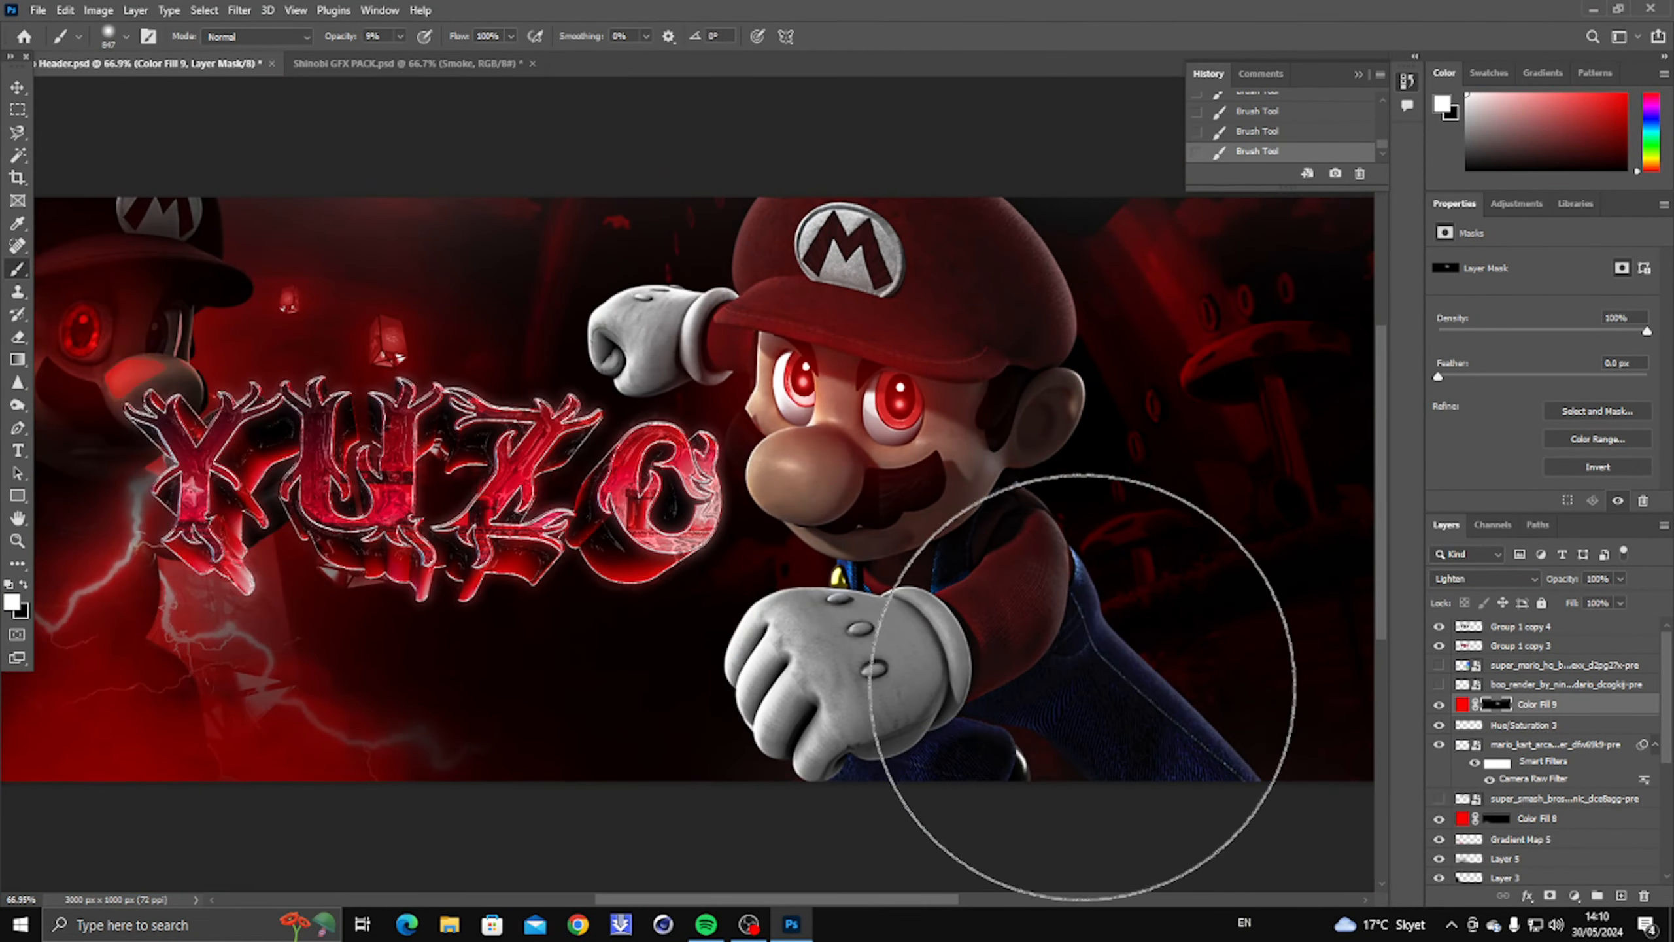
Step: Add a second red fill clipped above the eye glow with an inverted mask and Darker Color blending, and brush in red at 9% opacity
{"action": "scroll", "coordinate": [1078, 678], "scroll_direction": "down", "scroll_amount": 2}
{"action": "key", "text": "z"}
{"action": "left_click_drag", "start_coordinate": [797, 389], "coordinate": [755, 390]}
{"action": "left_click", "coordinate": [1575, 895]}
{"action": "left_click", "coordinate": [1595, 589]}
{"action": "left_click", "coordinate": [1002, 202]}
{"action": "left_click", "coordinate": [1559, 713], "text": "alt"}
{"action": "key", "text": "ctrl+i"}
{"action": "left_click", "coordinate": [1485, 578]}
{"action": "left_click", "coordinate": [1456, 577]}
{"action": "left_click", "coordinate": [19, 268]}
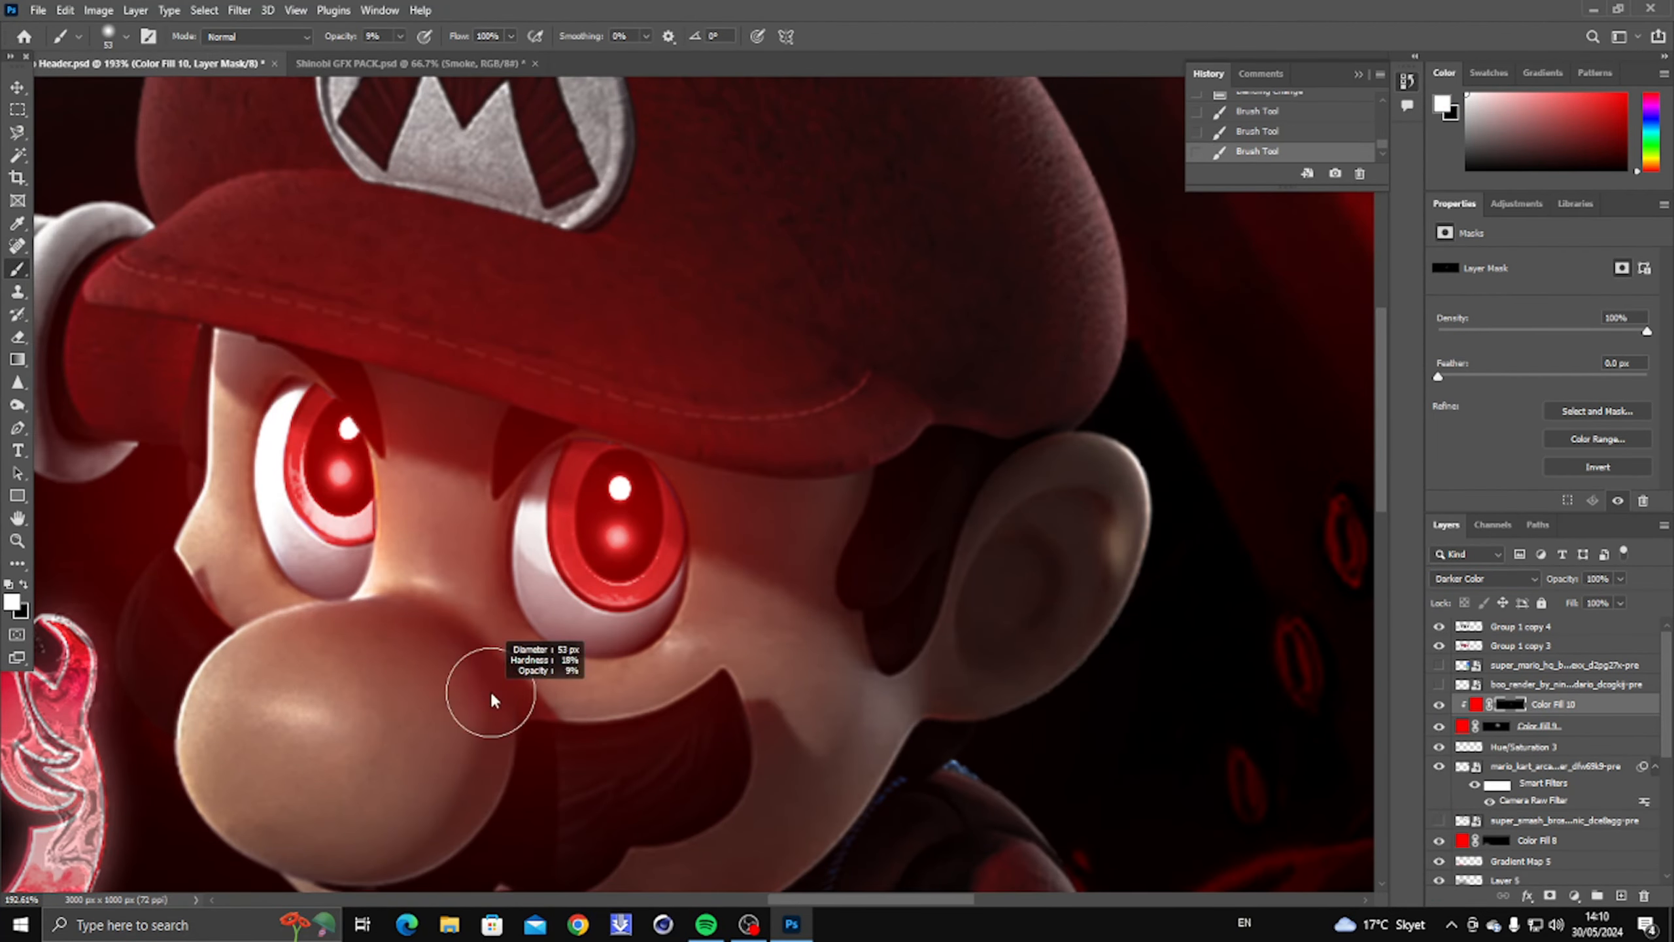
{"action": "scroll", "coordinate": [593, 534], "scroll_direction": "up", "scroll_amount": 3}
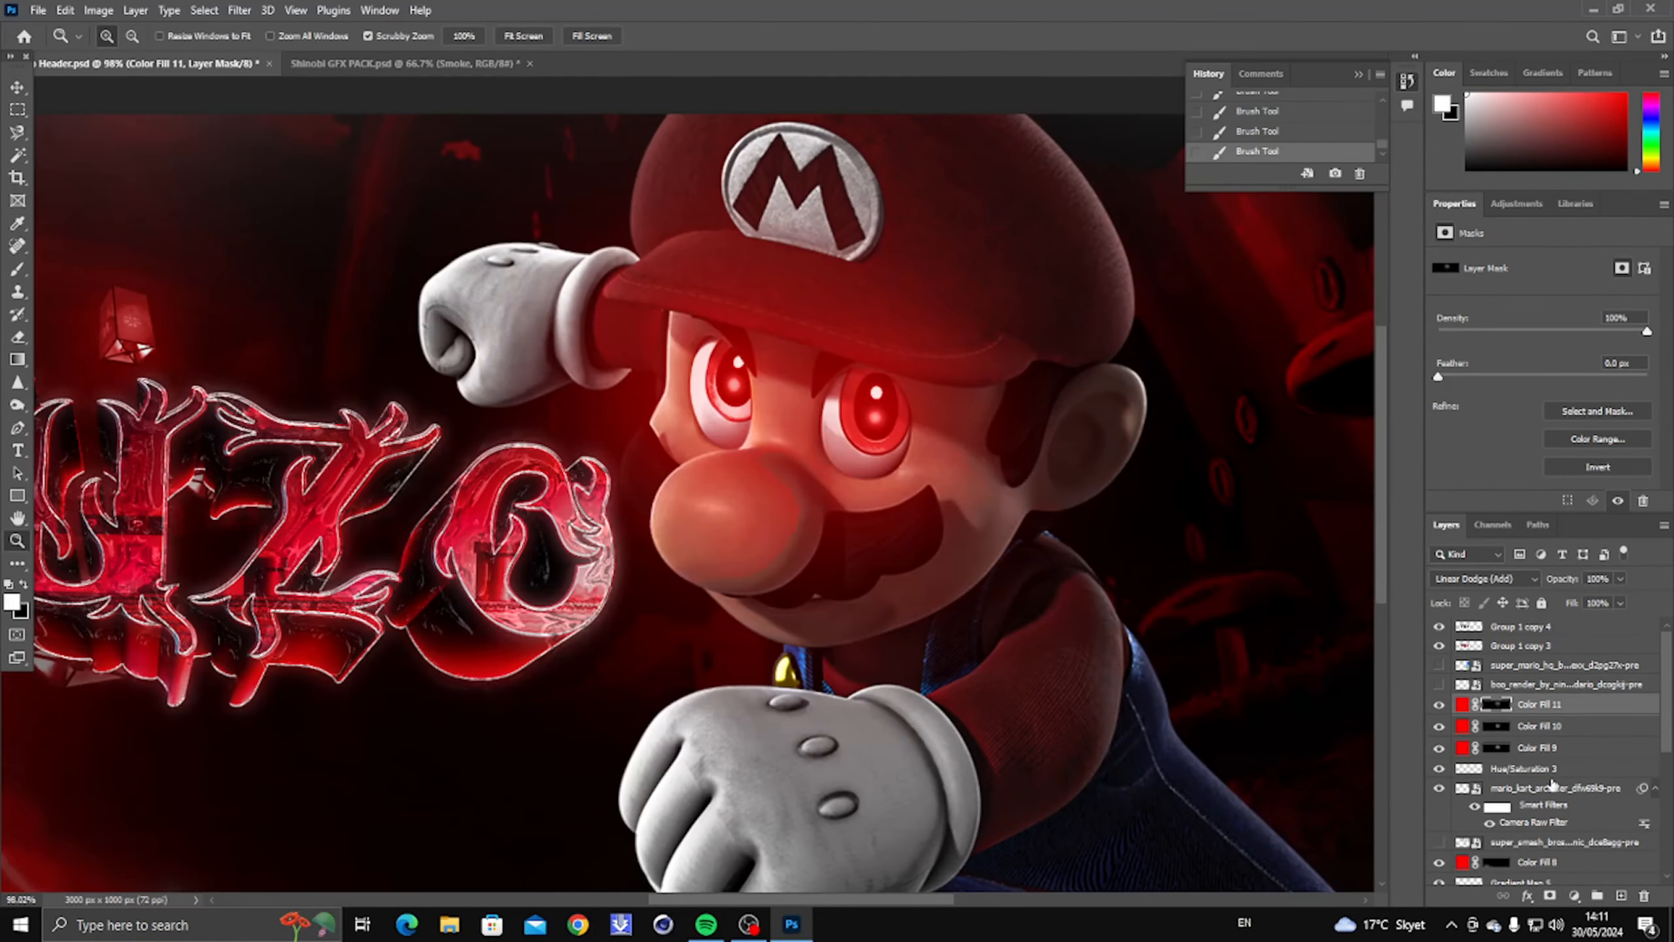
Step: Clip a Brightness/Contrast adjustment with Brightness -72 and Contrast 43 to the large Mario render
{"action": "left_click", "coordinate": [1554, 787]}
{"action": "left_click", "coordinate": [1575, 895]}
{"action": "left_click", "coordinate": [1582, 643]}
{"action": "left_click_drag", "start_coordinate": [1541, 310], "coordinate": [1492, 310]}
{"action": "left_click", "coordinate": [1558, 799], "text": "alt"}
{"action": "key", "text": "ctrl+0"}
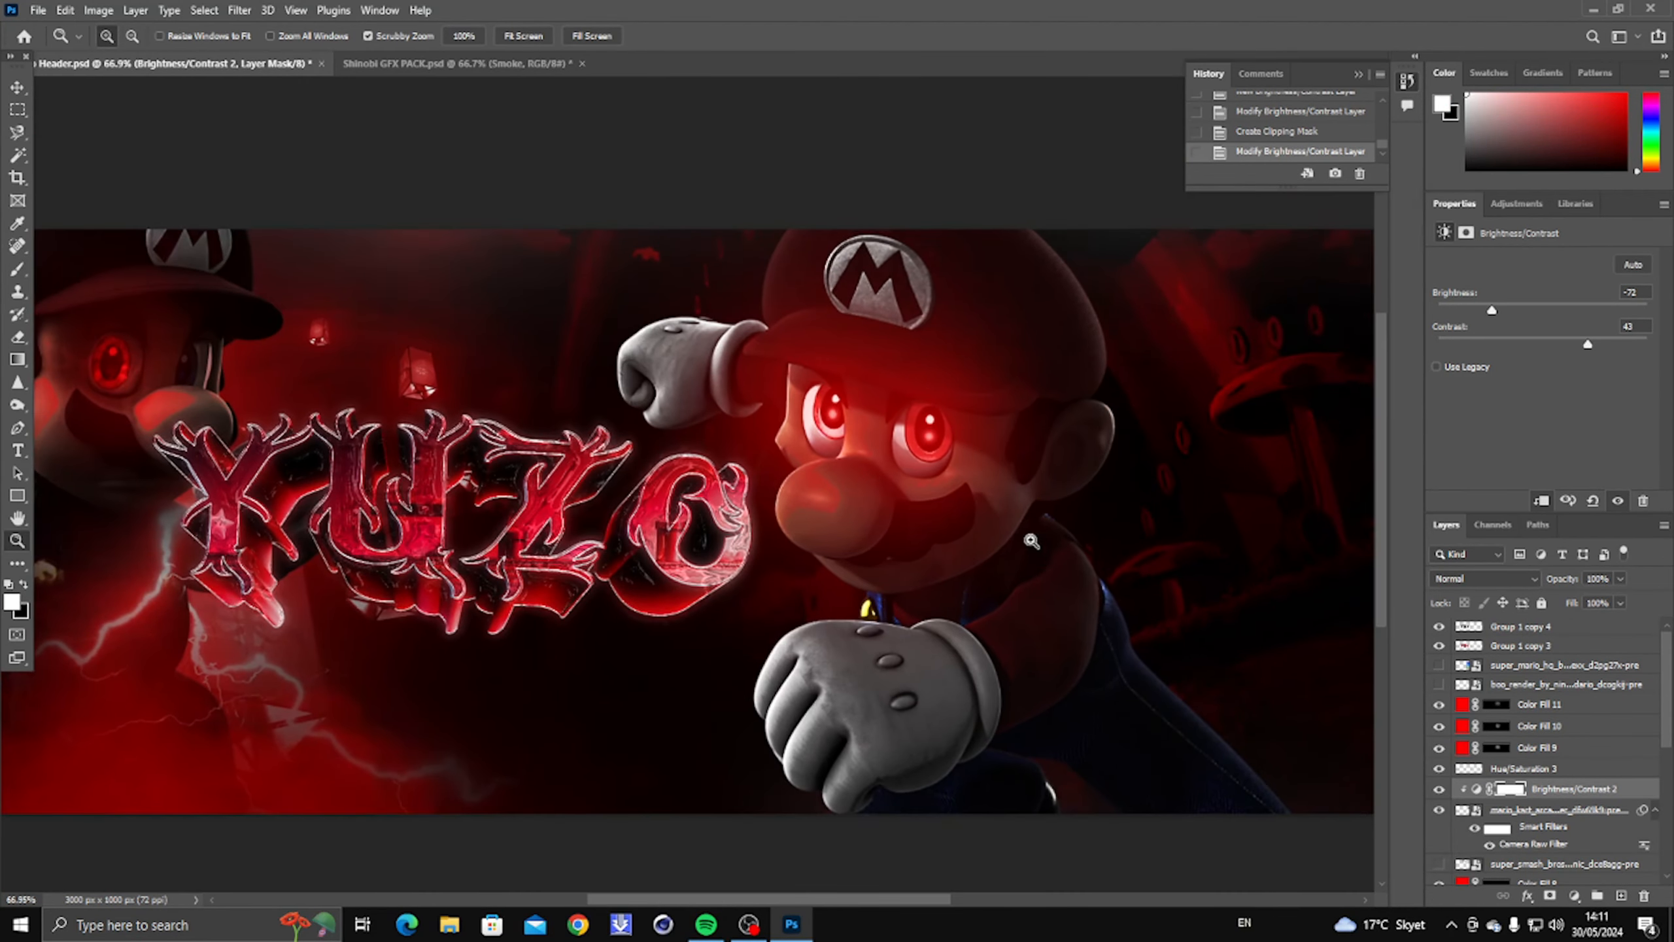
Step: Clip a Levels adjustment to the large Mario render and lower its output white level to darken him
{"action": "left_click", "coordinate": [1575, 895]}
{"action": "left_click", "coordinate": [1578, 662]}
{"action": "left_click_drag", "start_coordinate": [1649, 439], "coordinate": [1610, 441]}
{"action": "left_click", "coordinate": [1558, 799], "text": "alt"}
{"action": "scroll", "coordinate": [870, 504], "scroll_direction": "down", "scroll_amount": 3}
{"action": "scroll", "coordinate": [870, 504], "scroll_direction": "up", "scroll_amount": 2}
Step: Merge the large Mario render with its Levels and Brightness/Contrast adjustments, and merge the result with the red eye glow layers
{"action": "right_click", "coordinate": [1003, 495]}
{"action": "left_click", "coordinate": [1053, 505]}
{"action": "left_click", "coordinate": [1568, 833], "text": "shift"}
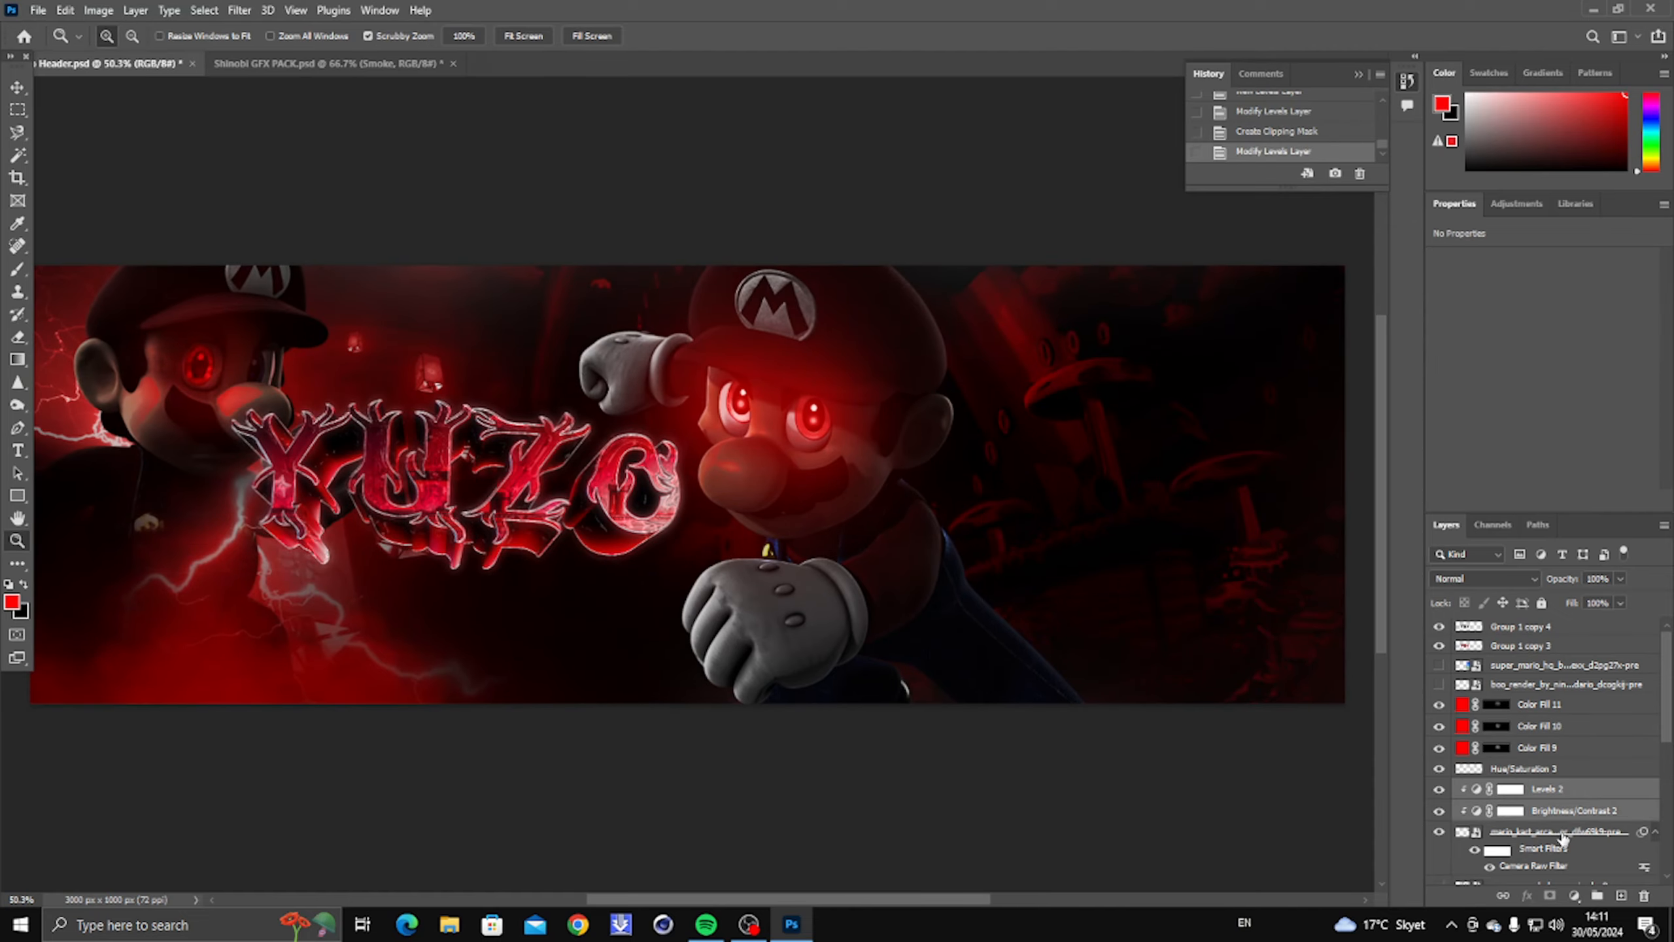
{"action": "key", "text": "ctrl+e"}
{"action": "left_click", "coordinate": [1545, 793], "text": "shift"}
{"action": "key", "text": "ctrl+e"}
{"action": "scroll", "coordinate": [983, 593], "scroll_direction": "down", "scroll_amount": 3}
{"action": "scroll", "coordinate": [920, 548], "scroll_direction": "up", "scroll_amount": 7}
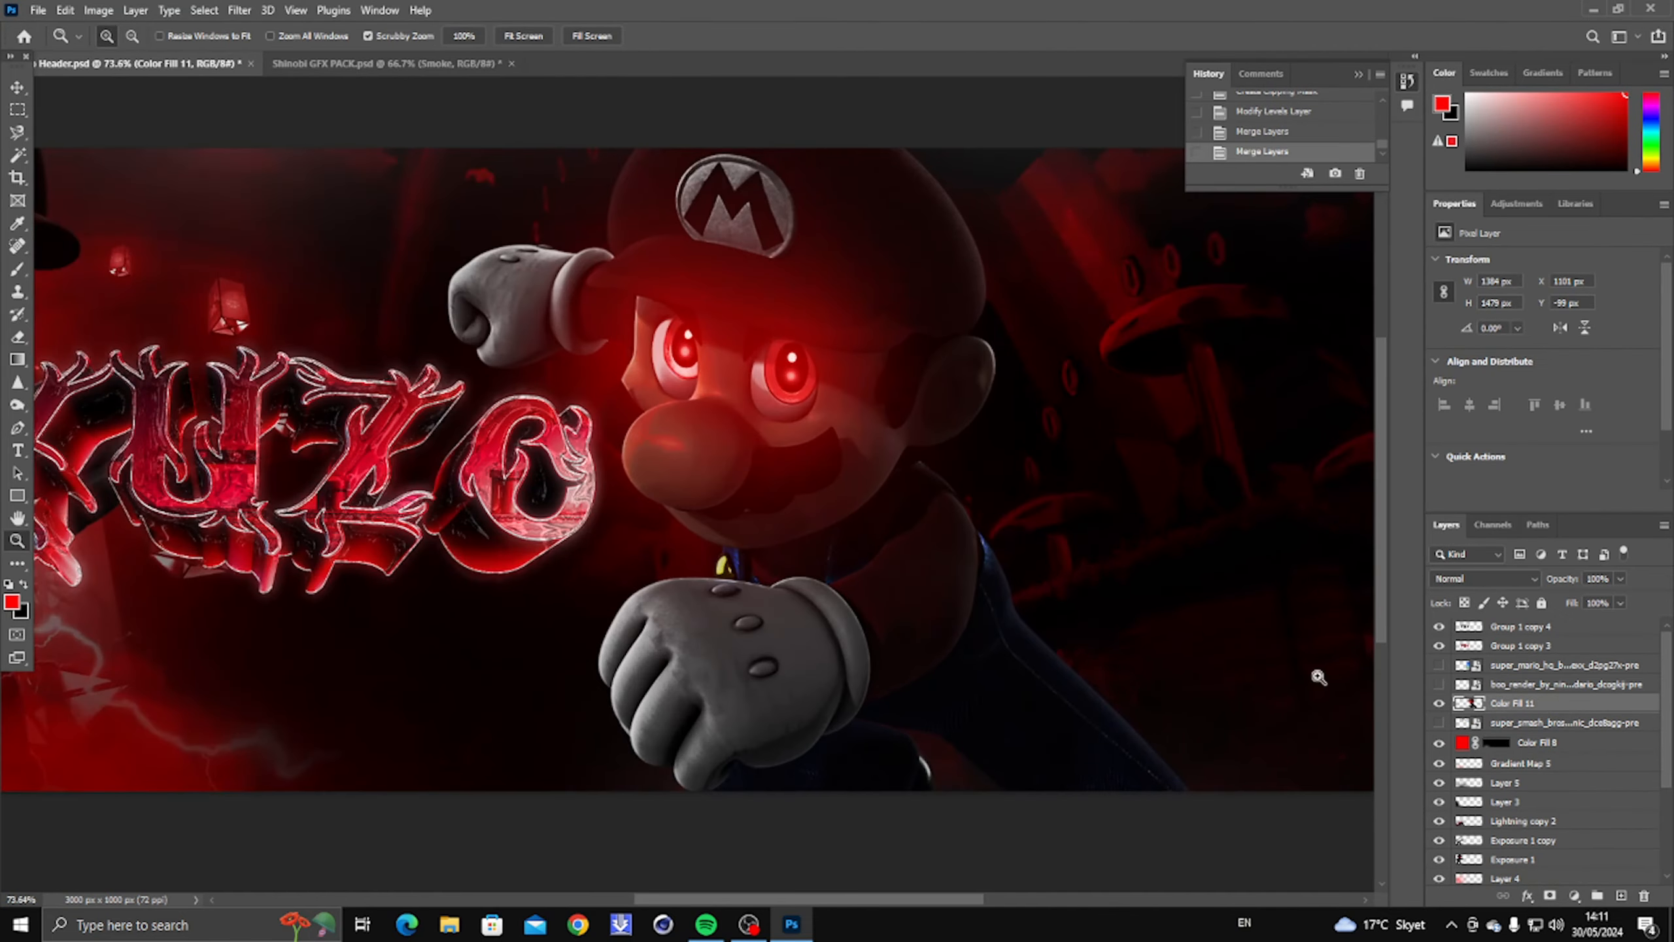
{"action": "scroll", "coordinate": [725, 535], "scroll_direction": "down", "scroll_amount": 8}
{"action": "scroll", "coordinate": [692, 546], "scroll_direction": "up", "scroll_amount": 5}
{"action": "scroll", "coordinate": [716, 432], "scroll_direction": "down", "scroll_amount": 6}
{"action": "scroll", "coordinate": [747, 456], "scroll_direction": "up", "scroll_amount": 9}
{"action": "left_click", "coordinate": [1574, 896]}
{"action": "left_click", "coordinate": [1584, 586]}
{"action": "left_click", "coordinate": [608, 198]}
{"action": "left_click", "coordinate": [1013, 194]}
{"action": "key", "text": "Delete"}
Step: Add an Exposure adjustment layer above the merged Mario with Exposure +3.28 and invert its mask
{"action": "left_click", "coordinate": [1575, 896]}
{"action": "left_click", "coordinate": [1608, 687]}
{"action": "left_click_drag", "start_coordinate": [1542, 306], "coordinate": [1595, 306]}
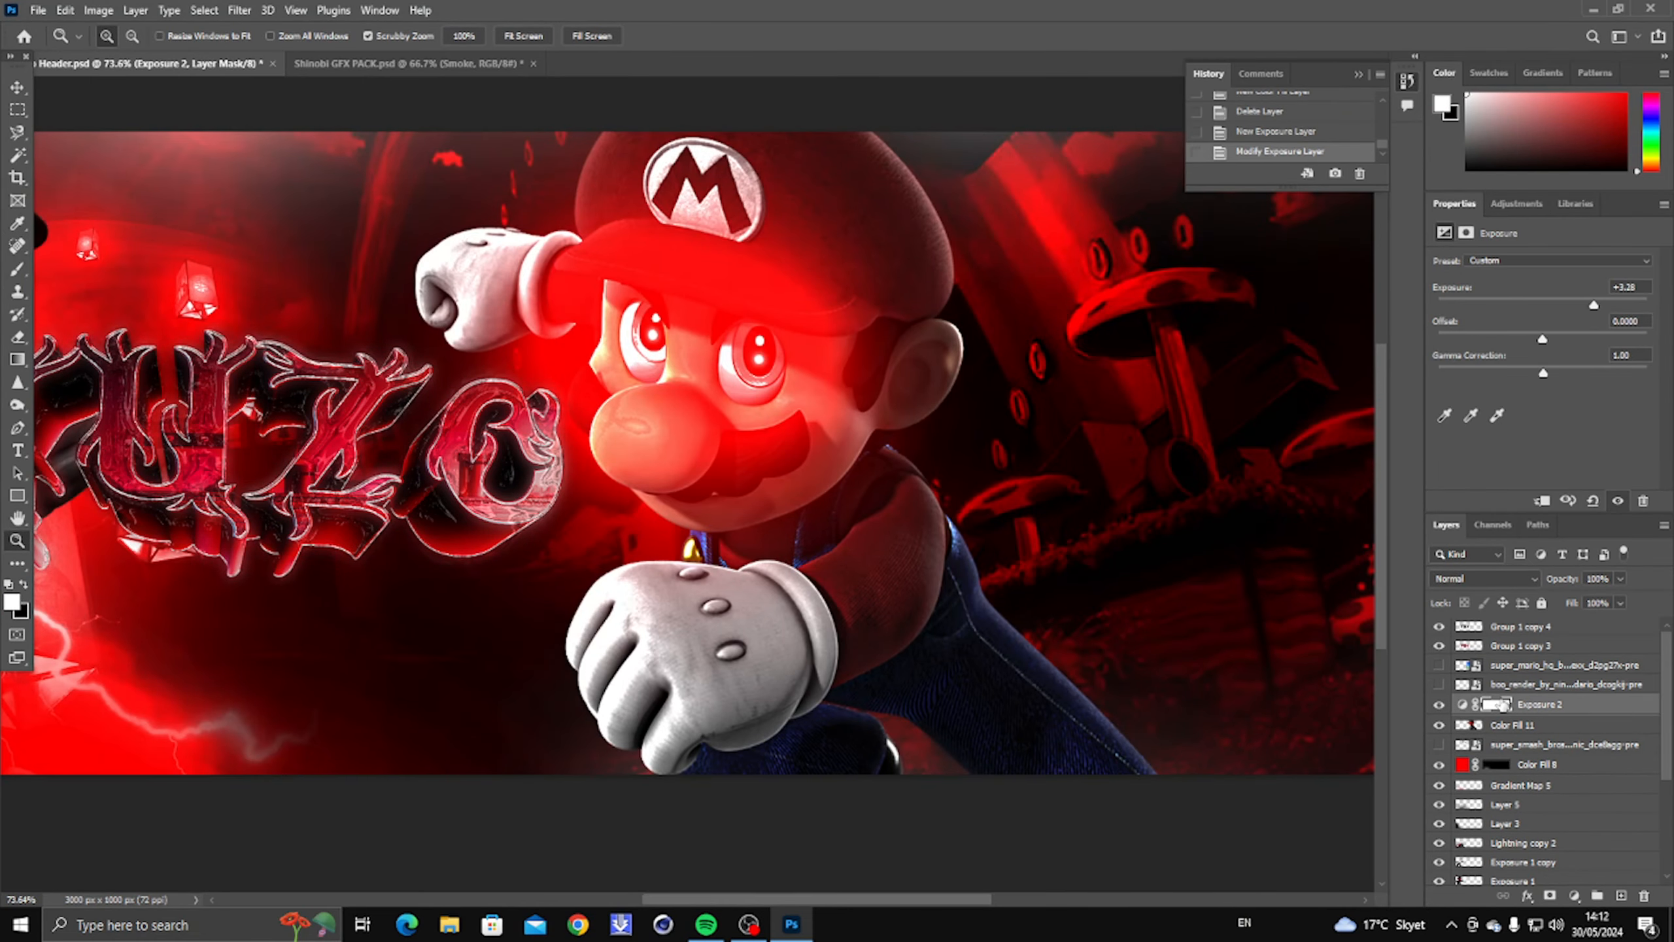
{"action": "key", "text": "ctrl+i"}
Step: Paint soft white strokes at 9% opacity on the Exposure mask to brighten Mario's front glove
{"action": "key", "text": "b"}
{"action": "left_click", "coordinate": [679, 652]}
{"action": "left_click", "coordinate": [693, 673]}
{"action": "scroll", "coordinate": [697, 680], "scroll_direction": "down", "scroll_amount": 8}
{"action": "left_click", "coordinate": [693, 666]}
{"action": "key", "text": "bracketleft"}
{"action": "key", "text": "bracketleft"}
{"action": "key", "text": "bracketleft"}
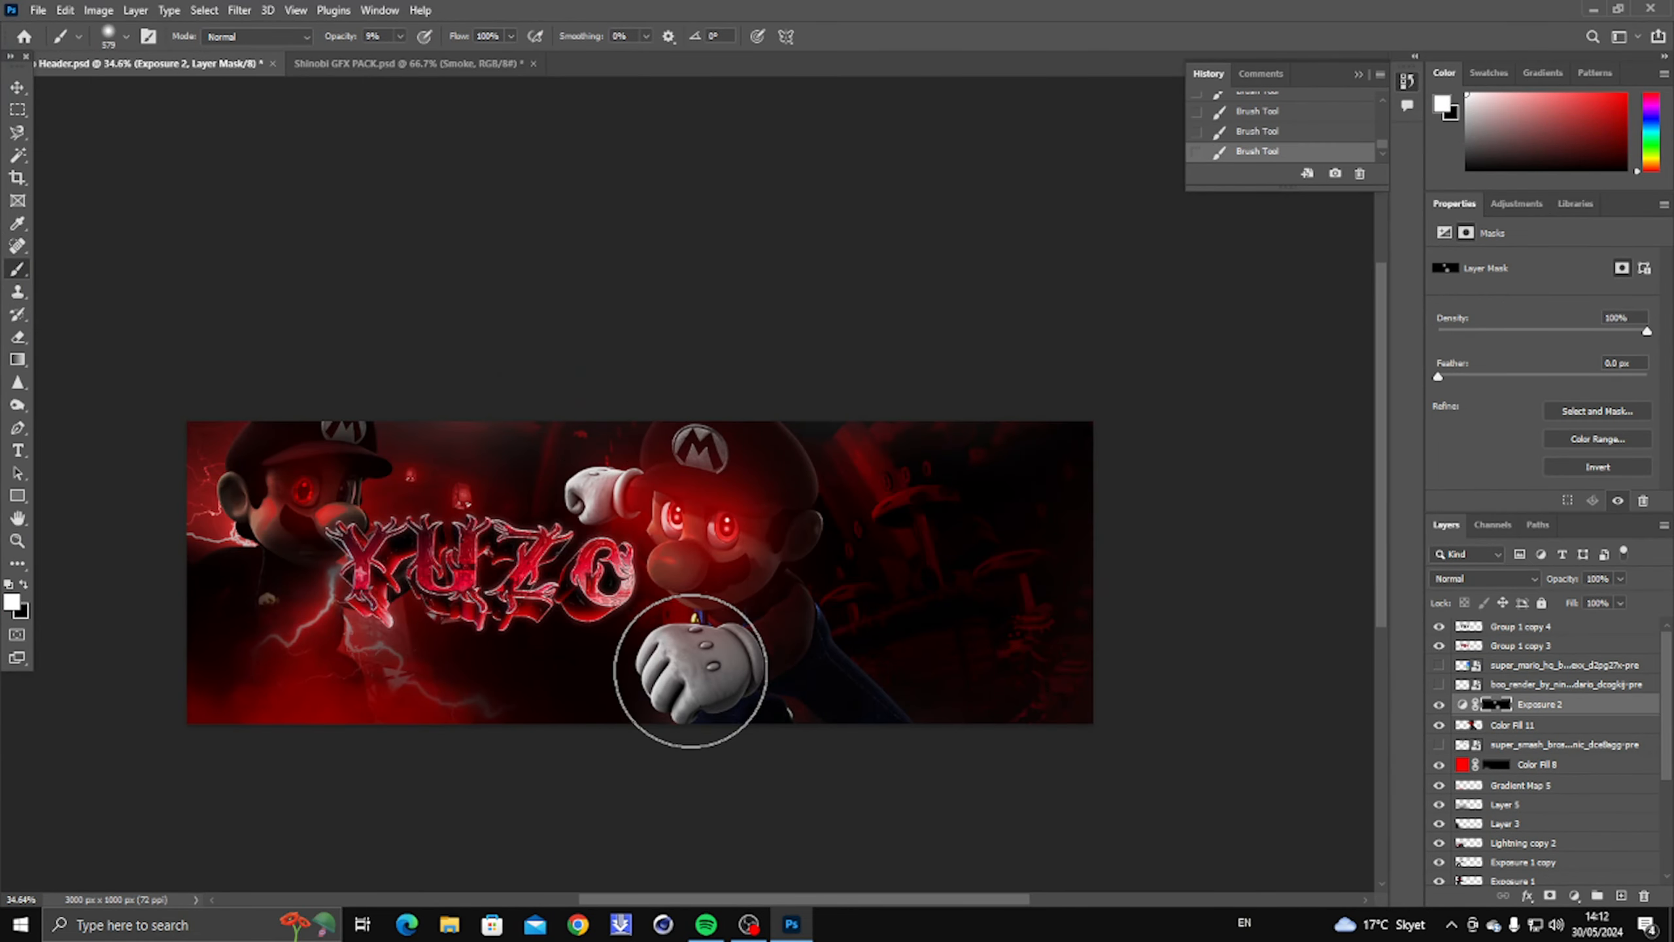
{"action": "left_click", "coordinate": [699, 671]}
{"action": "key", "text": "bracketright"}
{"action": "key", "text": "bracketright"}
{"action": "key", "text": "bracketright"}
{"action": "key", "text": "bracketright"}
{"action": "key", "text": "bracketright"}
{"action": "key", "text": "bracketright"}
{"action": "key", "text": "bracketright"}
{"action": "left_click", "coordinate": [663, 669]}
{"action": "key", "text": "ctrl+z"}
{"action": "key", "text": "ctrl+z"}
Step: Paint on the Exposure mask with a smaller soft brush to further brighten Mario's gloves
{"action": "key", "text": "bracketleft"}
{"action": "key", "text": "bracketleft"}
{"action": "key", "text": "bracketleft"}
{"action": "key", "text": "bracketleft"}
{"action": "key", "text": "bracketleft"}
{"action": "key", "text": "bracketleft"}
{"action": "key", "text": "bracketleft"}
{"action": "left_click", "coordinate": [698, 663]}
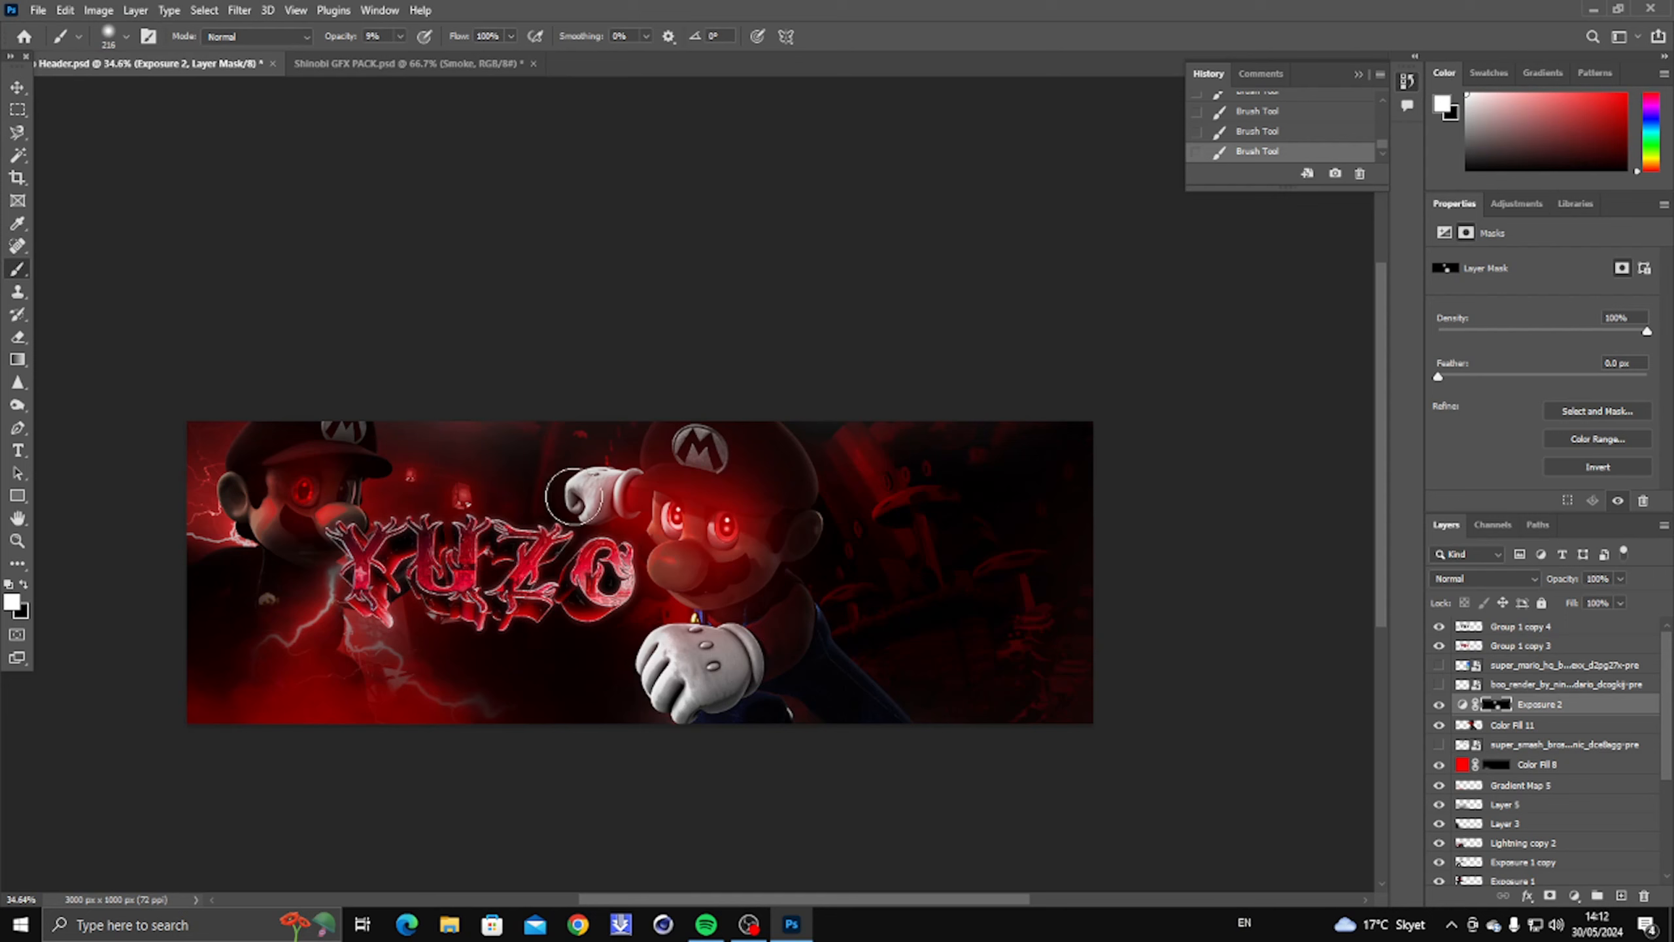
Step: Reduce the Exposure 2 layer's opacity and merge it with the Color Fill 11 Mario layer
{"action": "scroll", "coordinate": [995, 589], "scroll_direction": "up", "scroll_amount": 3}
{"action": "left_click_drag", "start_coordinate": [1620, 578], "coordinate": [1613, 580]}
{"action": "left_click", "coordinate": [1545, 724], "text": "ctrl"}
{"action": "key", "text": "ctrl+e"}
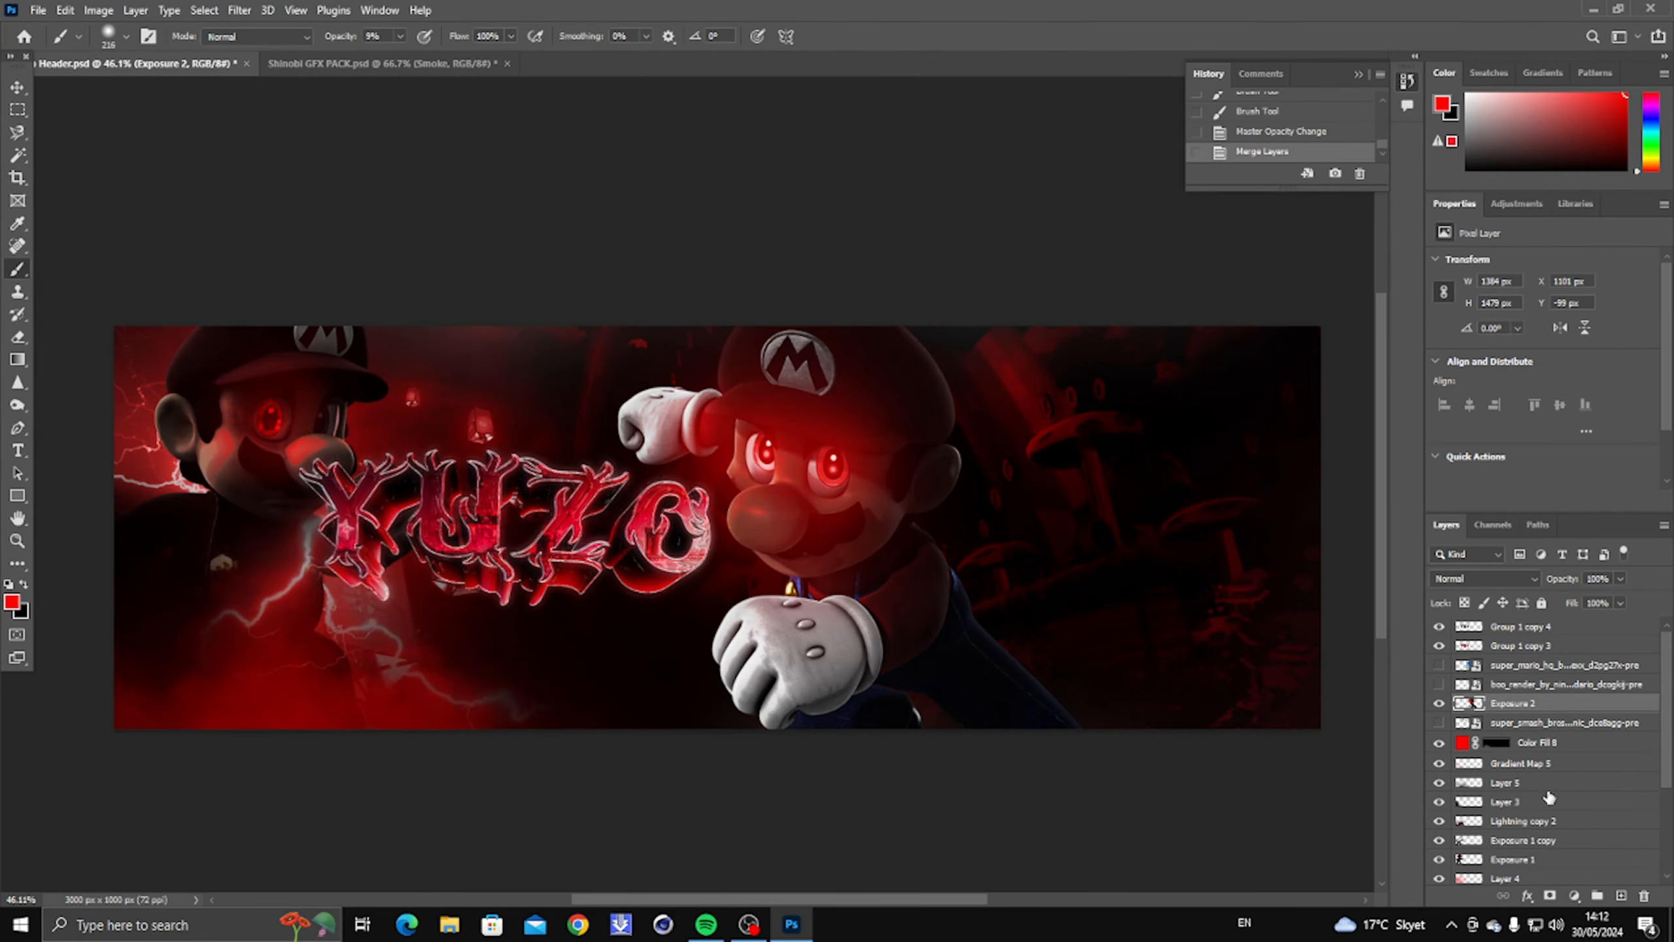
{"action": "key", "text": "ctrl+z"}
{"action": "left_click", "coordinate": [1544, 723]}
{"action": "left_click", "coordinate": [1545, 709], "text": "ctrl"}
{"action": "key", "text": "ctrl+e"}
Step: Add a white solid color fill layer above Mario, set it to Linear Dodge (Add) and invert its mask
{"action": "left_click", "coordinate": [1575, 895]}
{"action": "left_click", "coordinate": [1575, 581]}
{"action": "left_click", "coordinate": [609, 200]}
{"action": "left_click", "coordinate": [1010, 192]}
{"action": "left_click", "coordinate": [1461, 579]}
{"action": "left_click", "coordinate": [1479, 256]}
{"action": "left_click", "coordinate": [1496, 705]}
{"action": "key", "text": "ctrl+i"}
Step: Paint a soft white glow over both of Mario's gloves on the fill mask, using 9% and 4% brush opacity
{"action": "left_click", "coordinate": [773, 663]}
{"action": "left_click", "coordinate": [807, 664]}
{"action": "left_click", "coordinate": [673, 431]}
{"action": "left_click", "coordinate": [785, 676]}
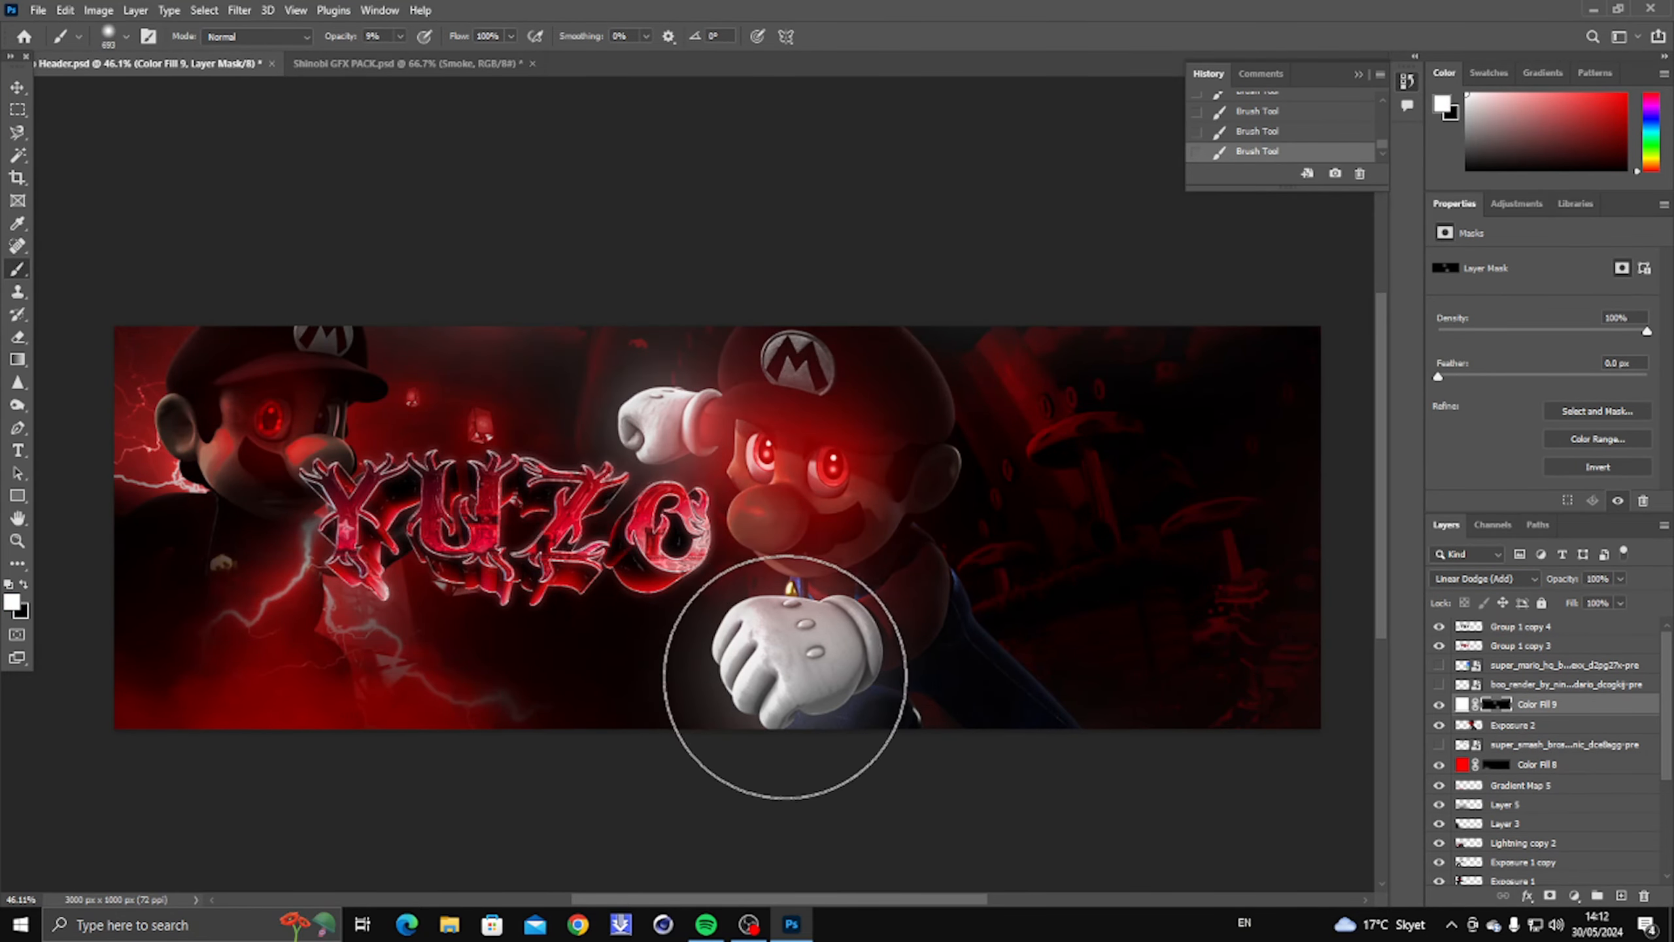
{"action": "scroll", "coordinate": [623, 557], "scroll_direction": "down", "scroll_amount": 4}
{"action": "scroll", "coordinate": [521, 659], "scroll_direction": "up", "scroll_amount": 3}
{"action": "left_click", "coordinate": [402, 37]}
{"action": "left_click", "coordinate": [799, 612]}
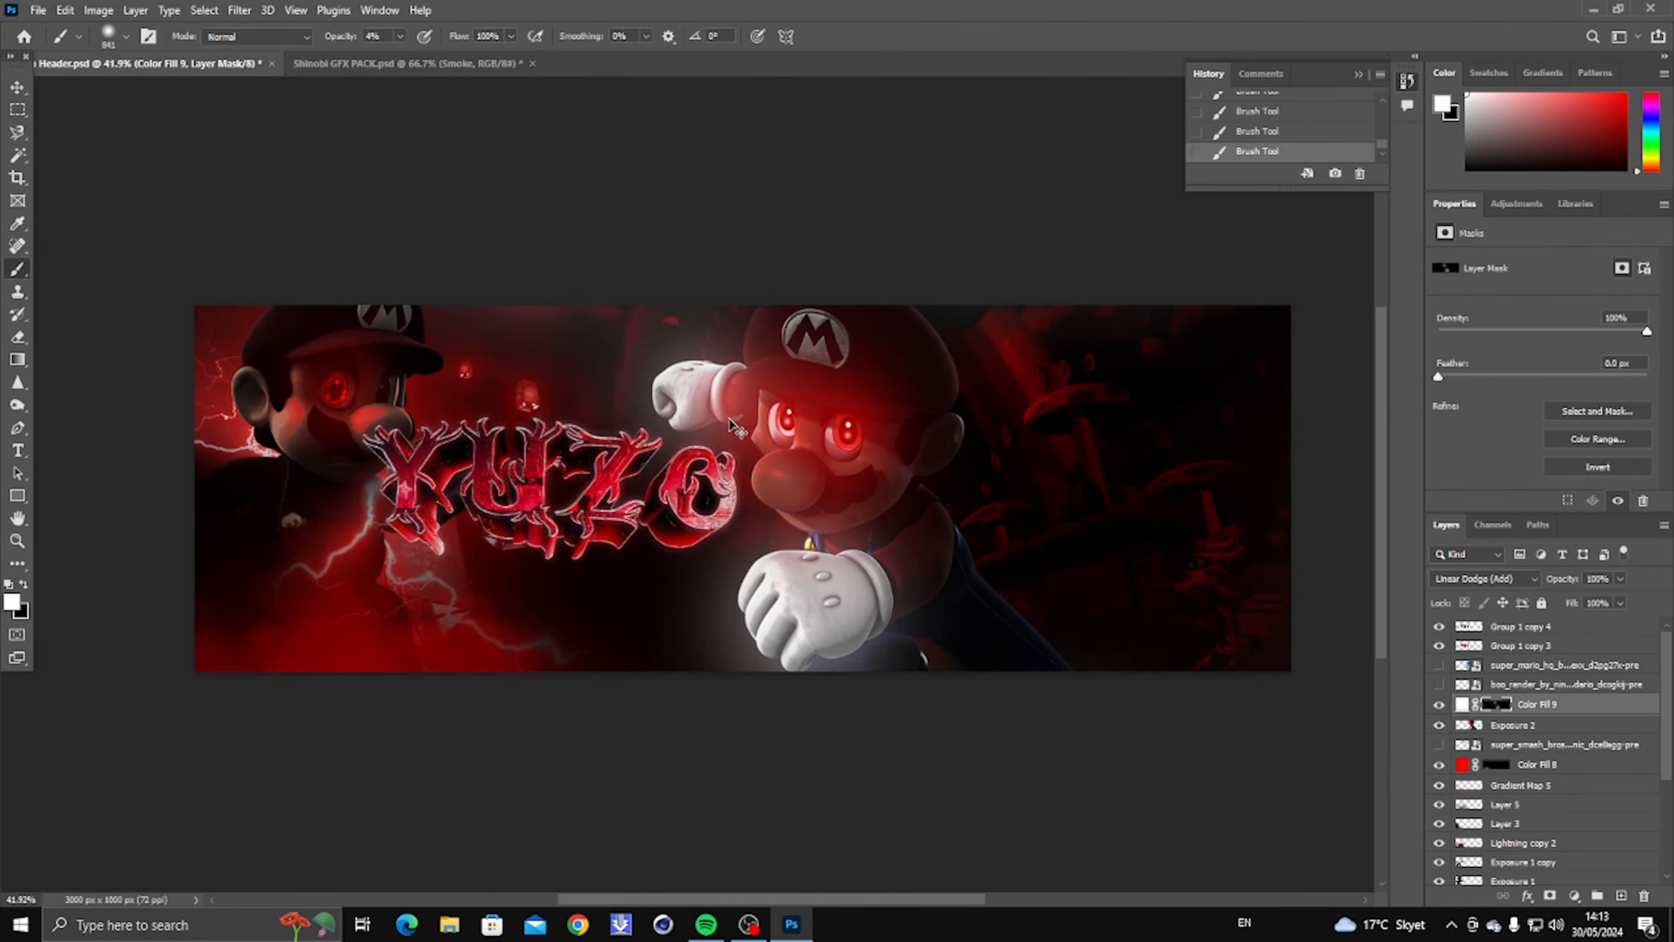
{"action": "key", "text": "ctrl+z"}
{"action": "key", "text": "ctrl+shift+z"}
{"action": "scroll", "coordinate": [508, 670], "scroll_direction": "down", "scroll_amount": 2}
Step: Open the opacity setting of the white Color Fill 9 glow layer over Mario's gloves
{"action": "key", "text": "z"}
{"action": "scroll", "coordinate": [725, 620], "scroll_direction": "up", "scroll_amount": 3}
{"action": "left_click", "coordinate": [1620, 578]}
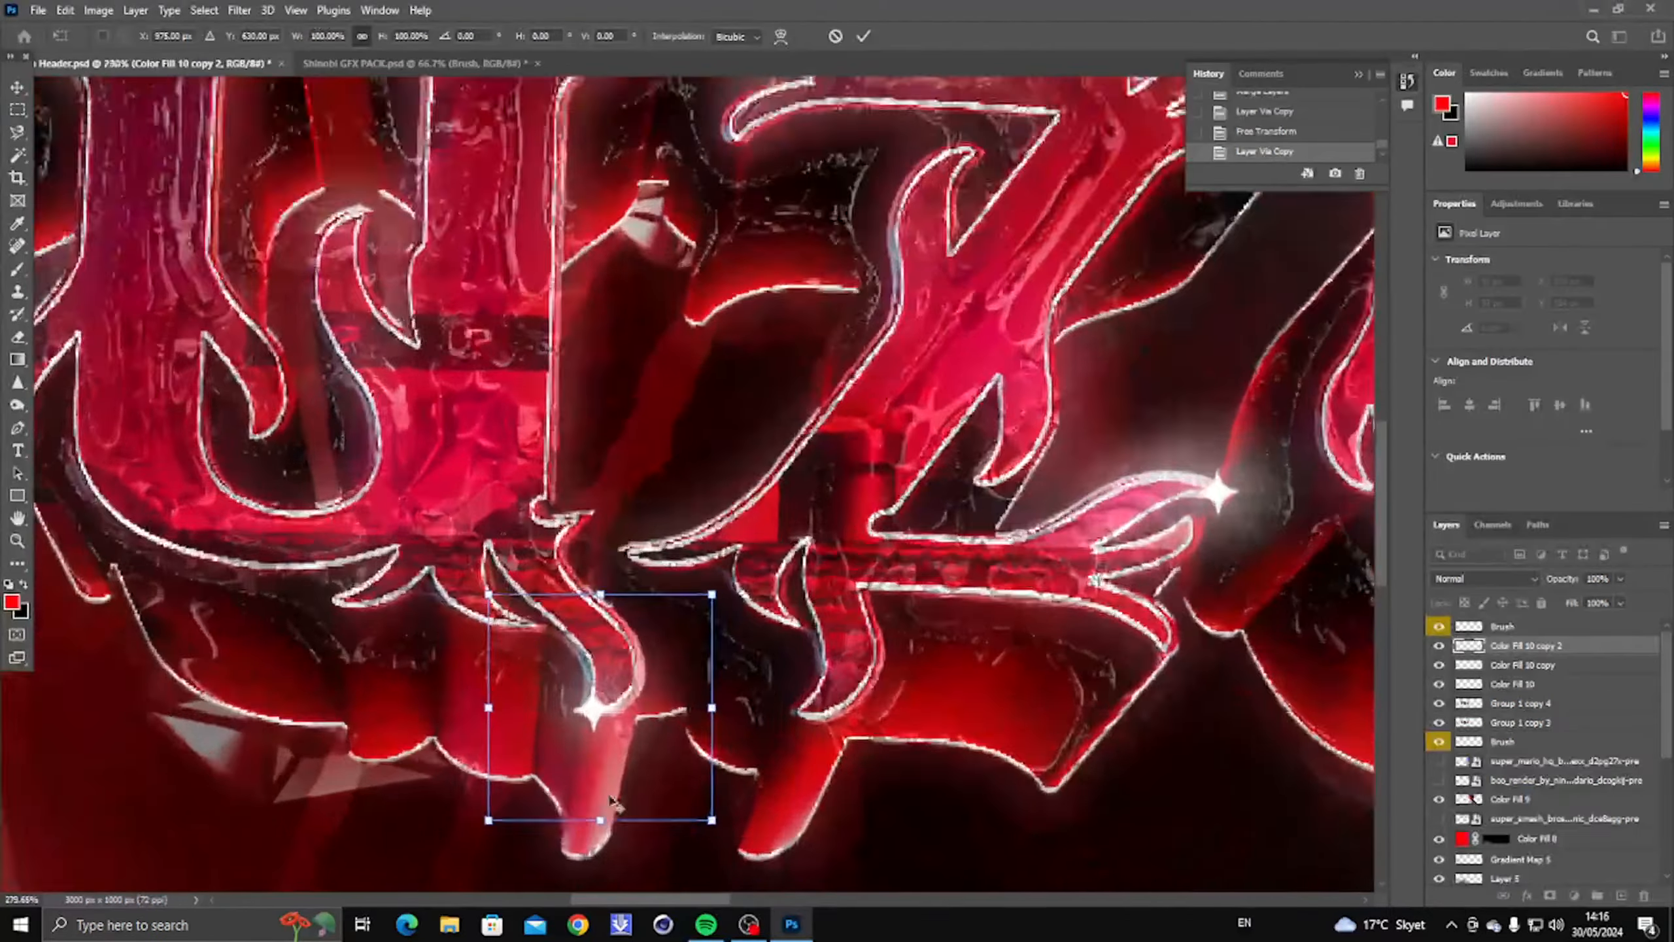
Step: Place the sparkle on the foot of the letter U and position another copy along the U's bottom edge
{"action": "scroll", "coordinate": [553, 673], "scroll_direction": "up", "scroll_amount": 2}
{"action": "key", "text": "Return"}
{"action": "key", "text": "ctrl+t"}
{"action": "scroll", "coordinate": [300, 518], "scroll_direction": "down", "scroll_amount": 5}
{"action": "left_click_drag", "start_coordinate": [523, 606], "coordinate": [211, 491]}
{"action": "scroll", "coordinate": [204, 498], "scroll_direction": "up", "scroll_amount": 8}
{"action": "left_click_drag", "start_coordinate": [855, 394], "coordinate": [886, 423]}
{"action": "key", "text": "Return"}
{"action": "scroll", "coordinate": [863, 422], "scroll_direction": "down", "scroll_amount": 5}
{"action": "scroll", "coordinate": [837, 441], "scroll_direction": "down", "scroll_amount": 5}
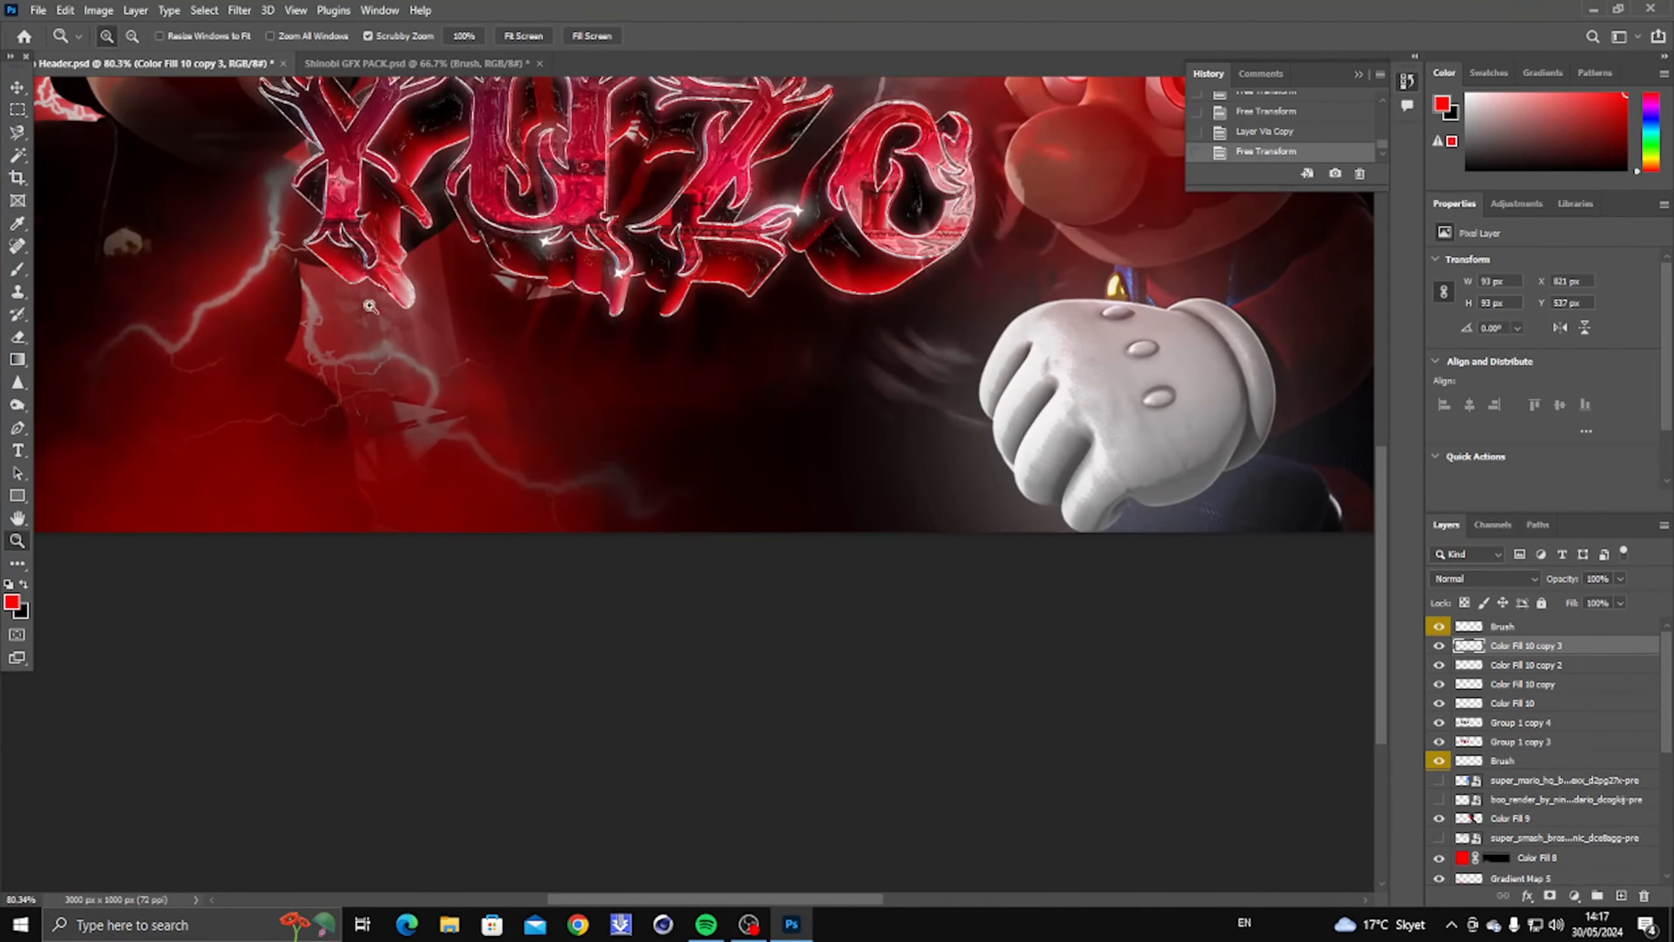
Step: Duplicate the sparkle and place the copy on the upper-left tip of the letter Y
{"action": "scroll", "coordinate": [234, 359], "scroll_direction": "up", "scroll_amount": 3}
{"action": "key", "text": "ctrl+j"}
{"action": "key", "text": "ctrl+t"}
{"action": "scroll", "coordinate": [234, 359], "scroll_direction": "up", "scroll_amount": 1}
{"action": "scroll", "coordinate": [216, 365], "scroll_direction": "up", "scroll_amount": 10}
{"action": "left_click_drag", "start_coordinate": [231, 366], "coordinate": [144, 382]}
{"action": "key", "text": "Return"}
{"action": "scroll", "coordinate": [396, 434], "scroll_direction": "down", "scroll_amount": 6}
Step: Duplicate the sparkle and transform the copy onto the right arm of the letter Y
{"action": "key", "text": "ctrl+j"}
{"action": "key", "text": "ctrl+t"}
{"action": "left_click_drag", "start_coordinate": [273, 408], "coordinate": [528, 376]}
{"action": "left_click_drag", "start_coordinate": [690, 383], "coordinate": [626, 472]}
{"action": "key", "text": "Return"}
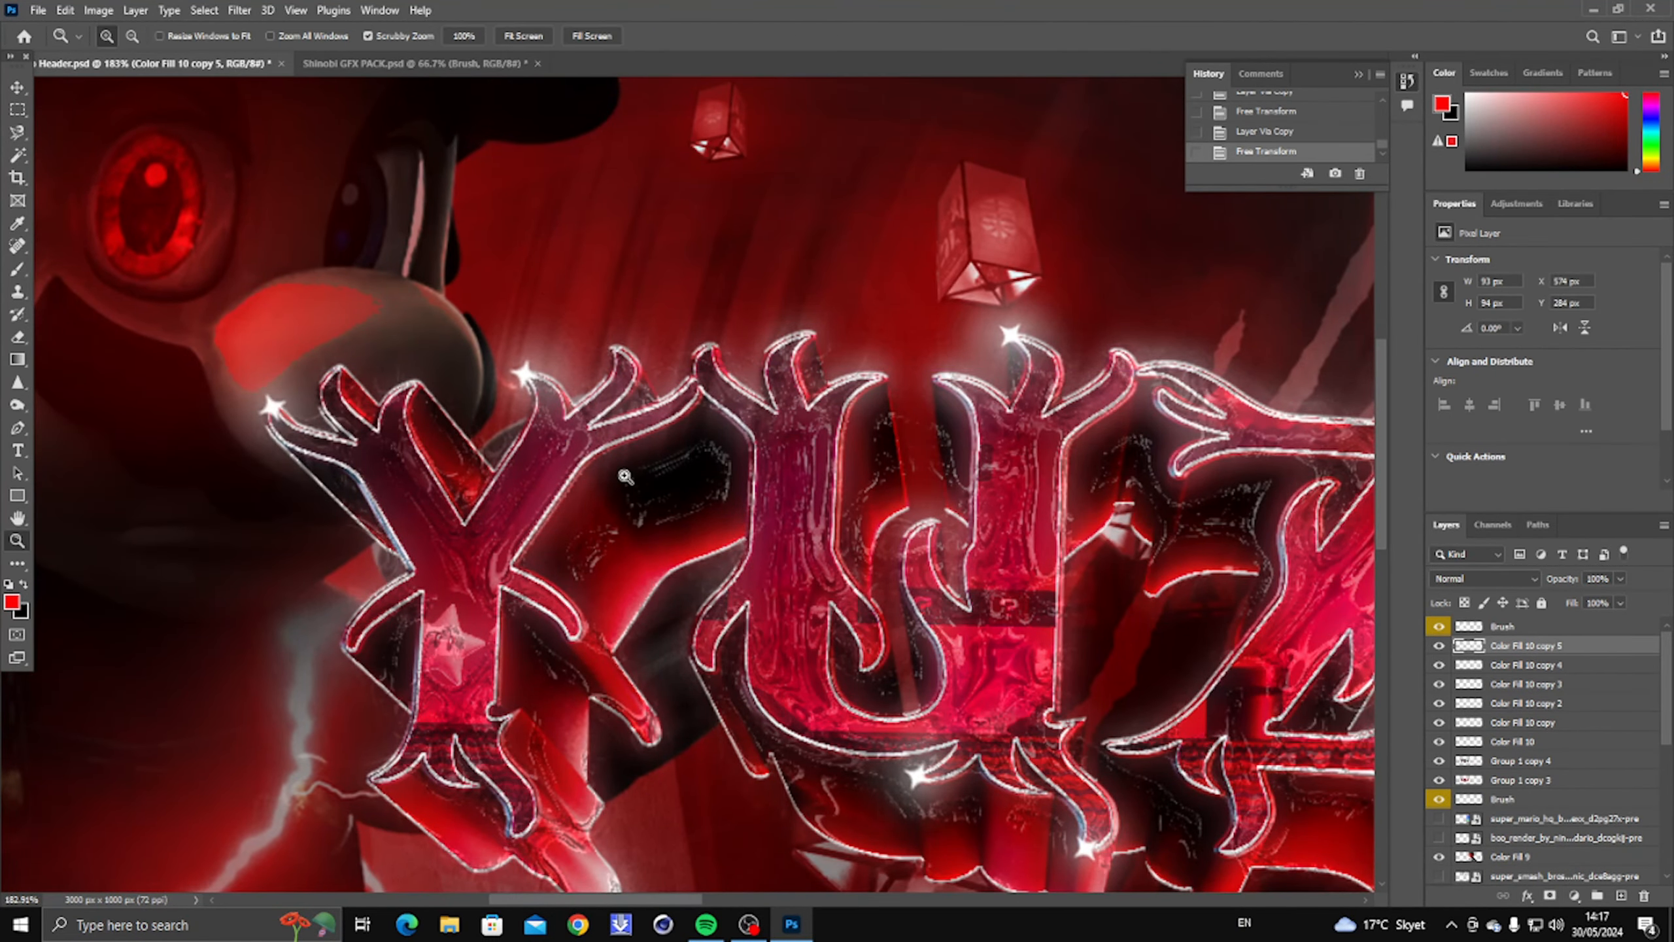
Step: Duplicate the sparkle, enlarge and rotate the copy, and move it to the upper-left horn of the letter U
{"action": "key", "text": "ctrl+j"}
{"action": "key", "text": "ctrl+t"}
{"action": "left_click_drag", "start_coordinate": [531, 378], "coordinate": [722, 347]}
{"action": "left_click_drag", "start_coordinate": [821, 369], "coordinate": [599, 263]}
{"action": "left_click_drag", "start_coordinate": [715, 359], "coordinate": [715, 369]}
{"action": "scroll", "coordinate": [725, 360], "scroll_direction": "up", "scroll_amount": 8}
{"action": "left_click_drag", "start_coordinate": [895, 228], "coordinate": [1157, 153]}
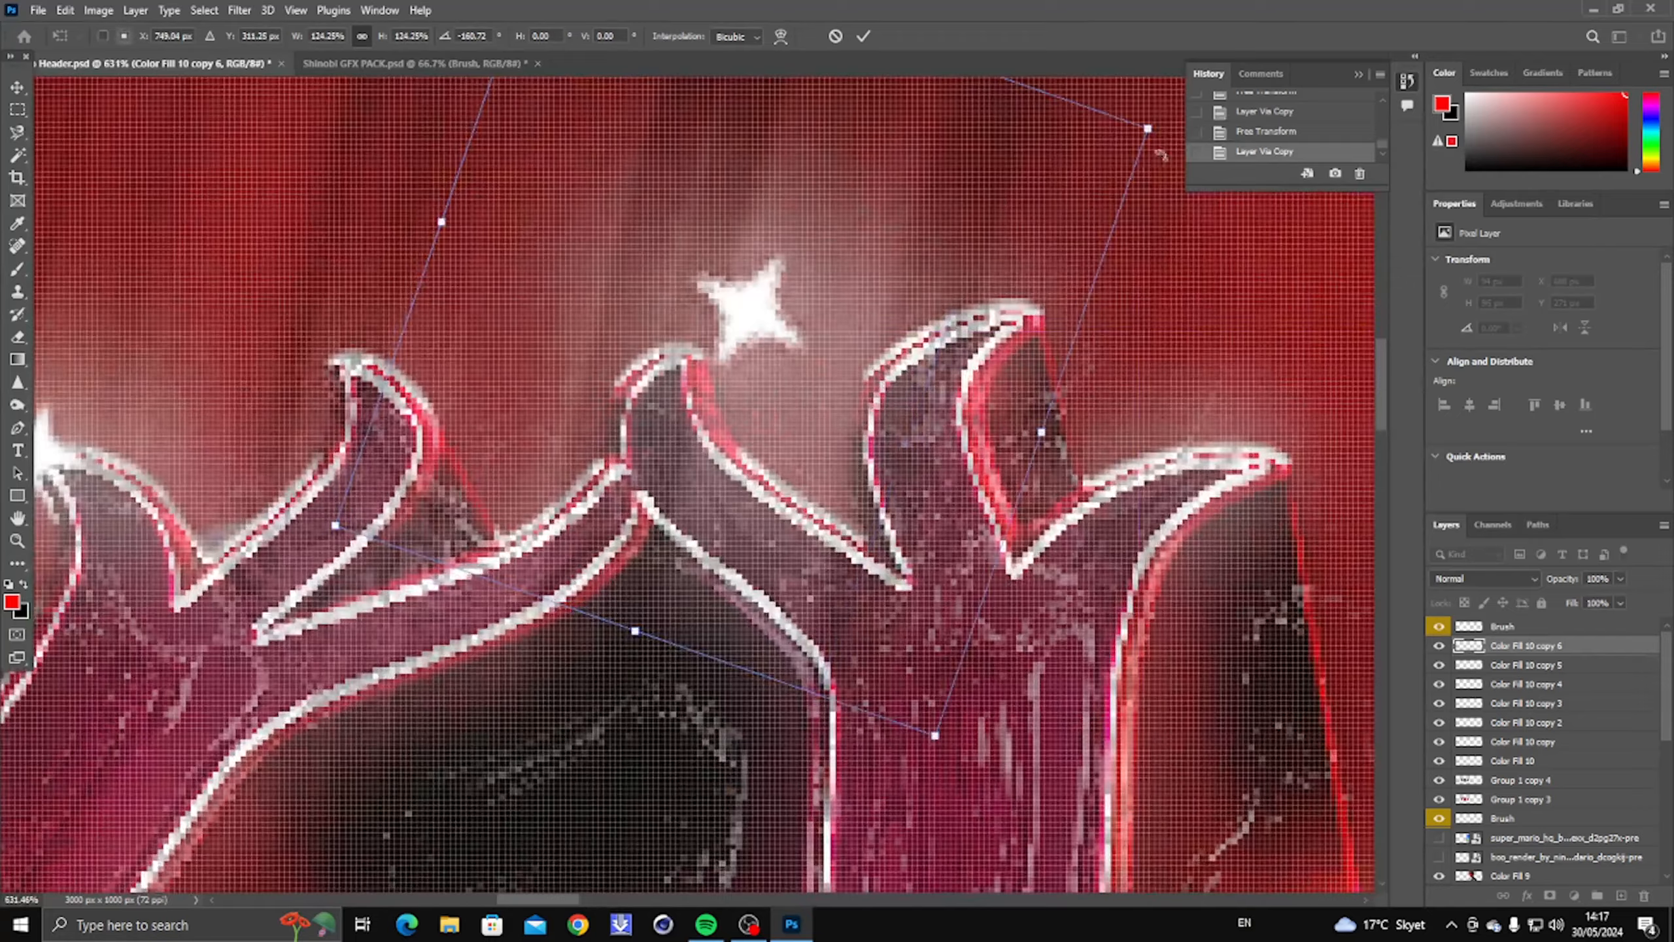
{"action": "left_click_drag", "start_coordinate": [765, 329], "coordinate": [627, 377]}
{"action": "key", "text": "Return"}
Step: Refine the size and position of the sparkle on the U's upper-left horn
{"action": "scroll", "coordinate": [837, 442], "scroll_direction": "down", "scroll_amount": 8}
{"action": "key", "text": "ctrl+t"}
{"action": "left_click_drag", "start_coordinate": [893, 325], "coordinate": [842, 375]}
{"action": "left_click_drag", "start_coordinate": [813, 438], "coordinate": [810, 372]}
{"action": "key", "text": "Return"}
{"action": "scroll", "coordinate": [806, 425], "scroll_direction": "up", "scroll_amount": 8}
{"action": "key", "text": "ctrl+t"}
{"action": "key", "text": "Return"}
{"action": "right_click", "coordinate": [938, 578]}
{"action": "left_click", "coordinate": [962, 591]}
Step: Place a resized sparkle copy on the inner curl of the letter U
{"action": "scroll", "coordinate": [317, 439], "scroll_direction": "up", "scroll_amount": 8}
{"action": "key", "text": "ctrl+t"}
{"action": "left_click_drag", "start_coordinate": [574, 295], "coordinate": [830, 502]}
{"action": "scroll", "coordinate": [832, 527], "scroll_direction": "up", "scroll_amount": 8}
{"action": "left_click_drag", "start_coordinate": [850, 640], "coordinate": [743, 631]}
{"action": "left_click_drag", "start_coordinate": [751, 473], "coordinate": [762, 469]}
{"action": "key", "text": "Return"}
{"action": "scroll", "coordinate": [882, 547], "scroll_direction": "down", "scroll_amount": 8}
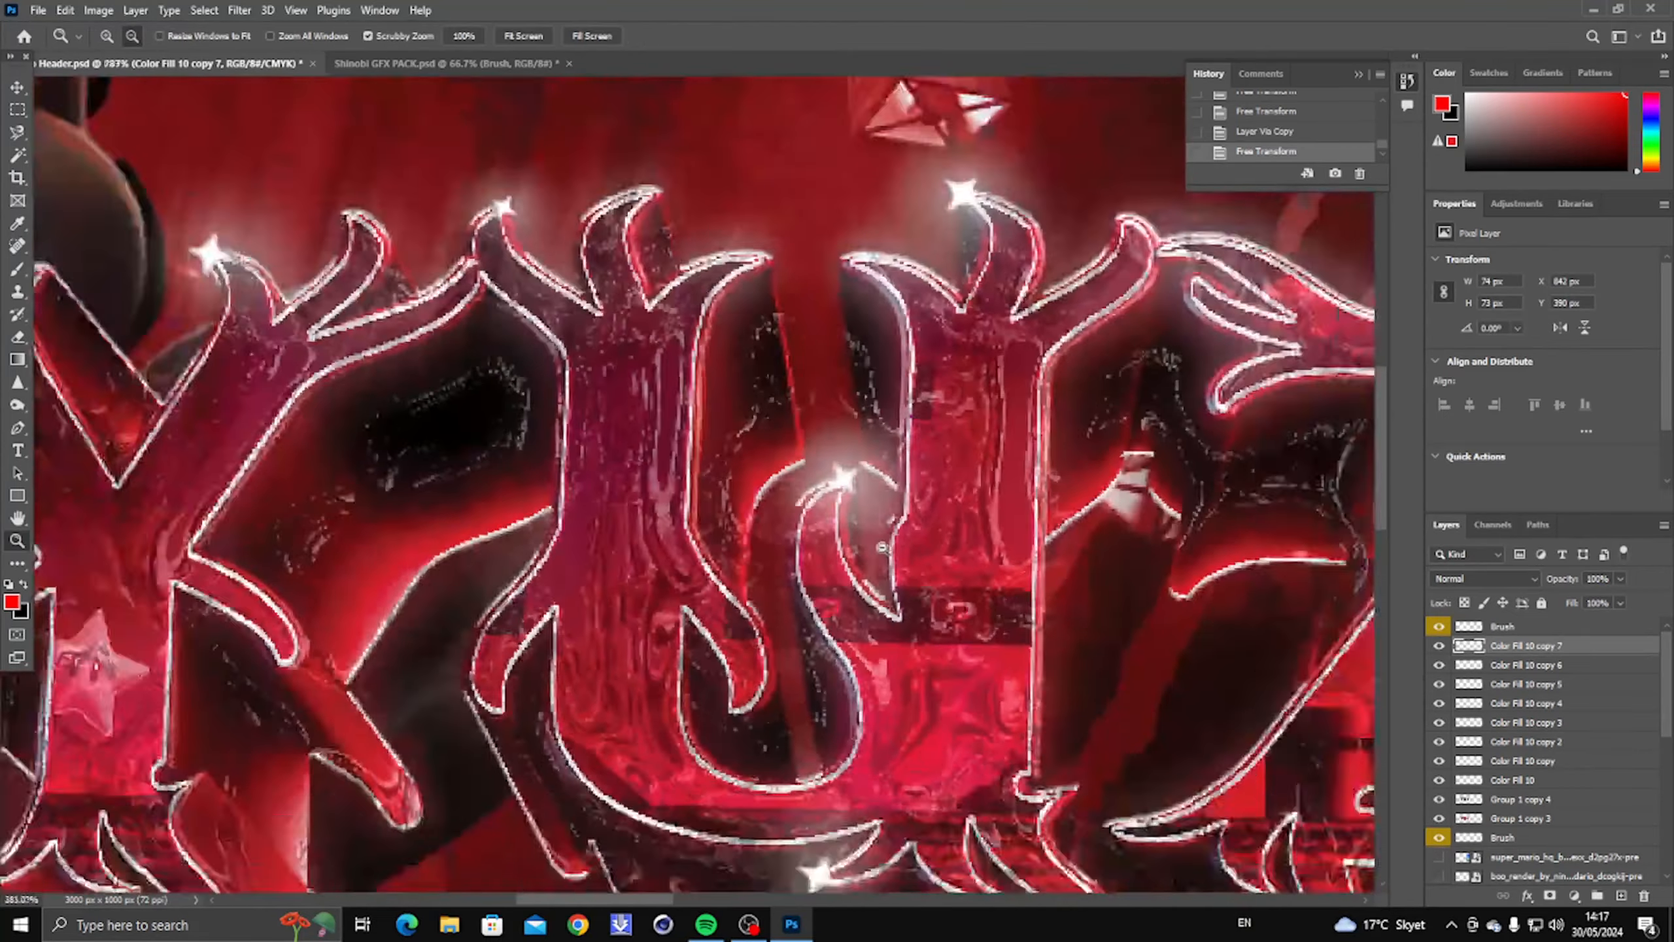
Step: Duplicate the sparkle and place the copy on the lowest drip of the letter Y
{"action": "scroll", "coordinate": [882, 548], "scroll_direction": "down", "scroll_amount": 4}
{"action": "right_click", "coordinate": [921, 623]}
{"action": "left_click", "coordinate": [962, 636]}
{"action": "scroll", "coordinate": [290, 498], "scroll_direction": "up", "scroll_amount": 6}
{"action": "key", "text": "ctrl+j"}
{"action": "key", "text": "ctrl+t"}
{"action": "left_click_drag", "start_coordinate": [645, 392], "coordinate": [719, 839]}
{"action": "scroll", "coordinate": [371, 607], "scroll_direction": "up", "scroll_amount": 8}
{"action": "left_click_drag", "start_coordinate": [976, 811], "coordinate": [920, 665]}
{"action": "key", "text": "Return"}
{"action": "scroll", "coordinate": [1055, 686], "scroll_direction": "down", "scroll_amount": 10}
{"action": "right_click", "coordinate": [1058, 686]}
{"action": "left_click", "coordinate": [1099, 701]}
{"action": "scroll", "coordinate": [305, 435], "scroll_direction": "up", "scroll_amount": 6}
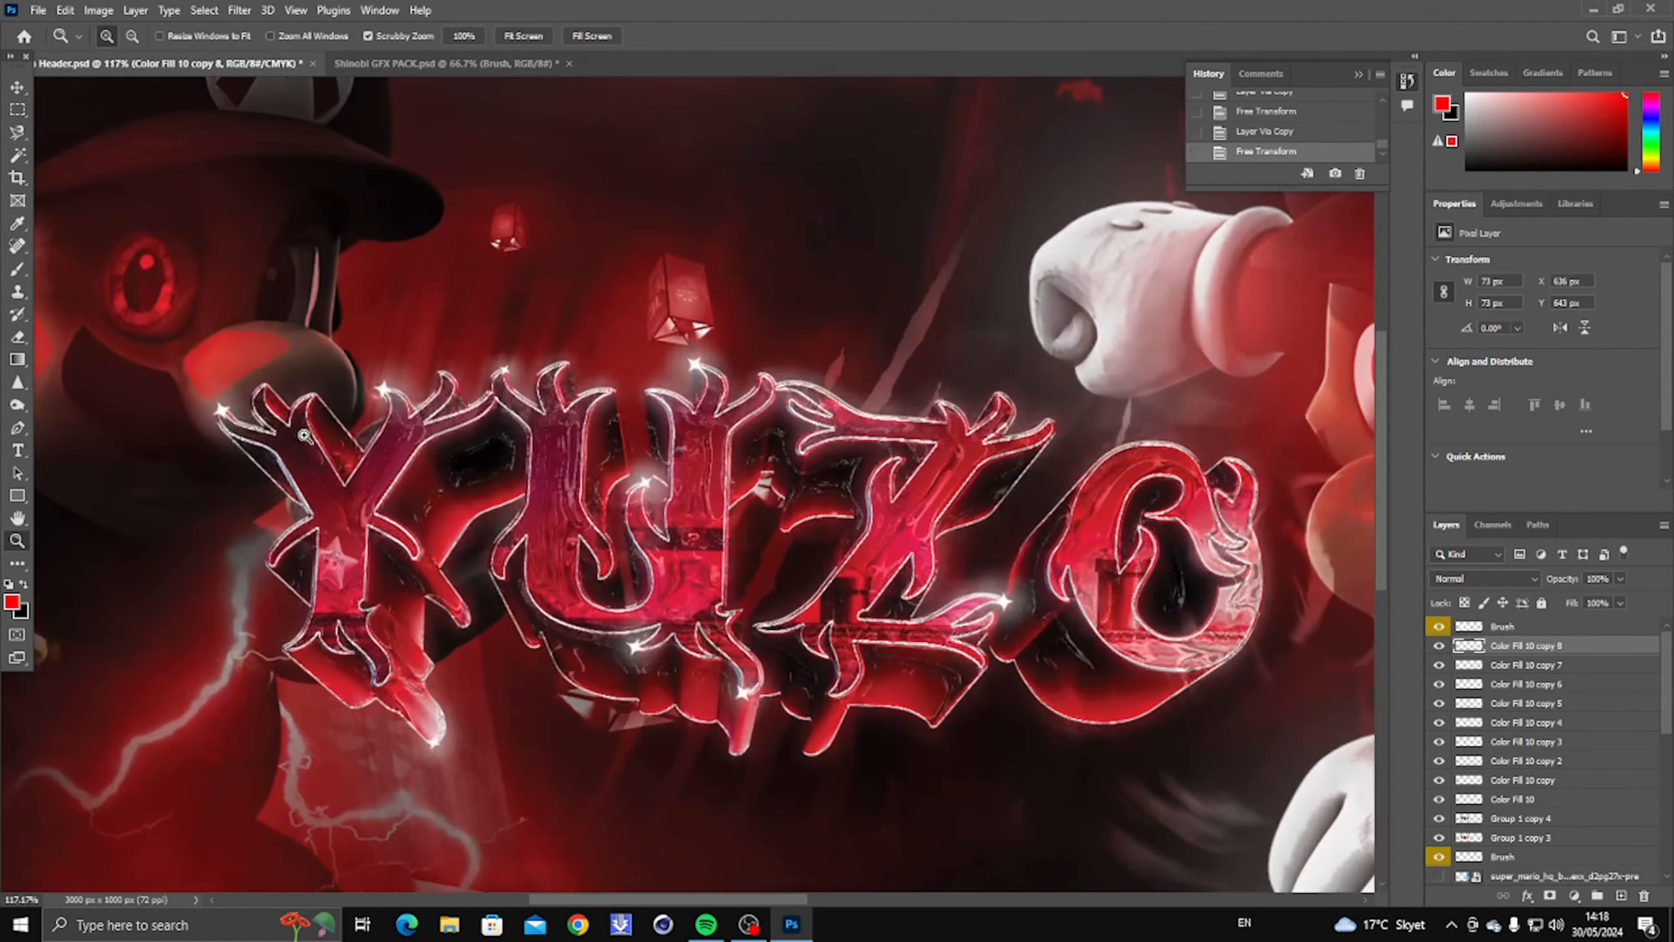
Step: Enlarge the Y's lower sparkle slightly and move it to the lower-left edge of the letter
{"action": "key", "text": "ctrl+t"}
{"action": "scroll", "coordinate": [421, 725], "scroll_direction": "up", "scroll_amount": 7}
{"action": "left_click_drag", "start_coordinate": [453, 646], "coordinate": [507, 669]}
{"action": "key", "text": "Return"}
{"action": "scroll", "coordinate": [475, 609], "scroll_direction": "down", "scroll_amount": 6}
{"action": "right_click", "coordinate": [788, 748]}
{"action": "left_click", "coordinate": [855, 759]}
{"action": "scroll", "coordinate": [585, 508], "scroll_direction": "up", "scroll_amount": 2}
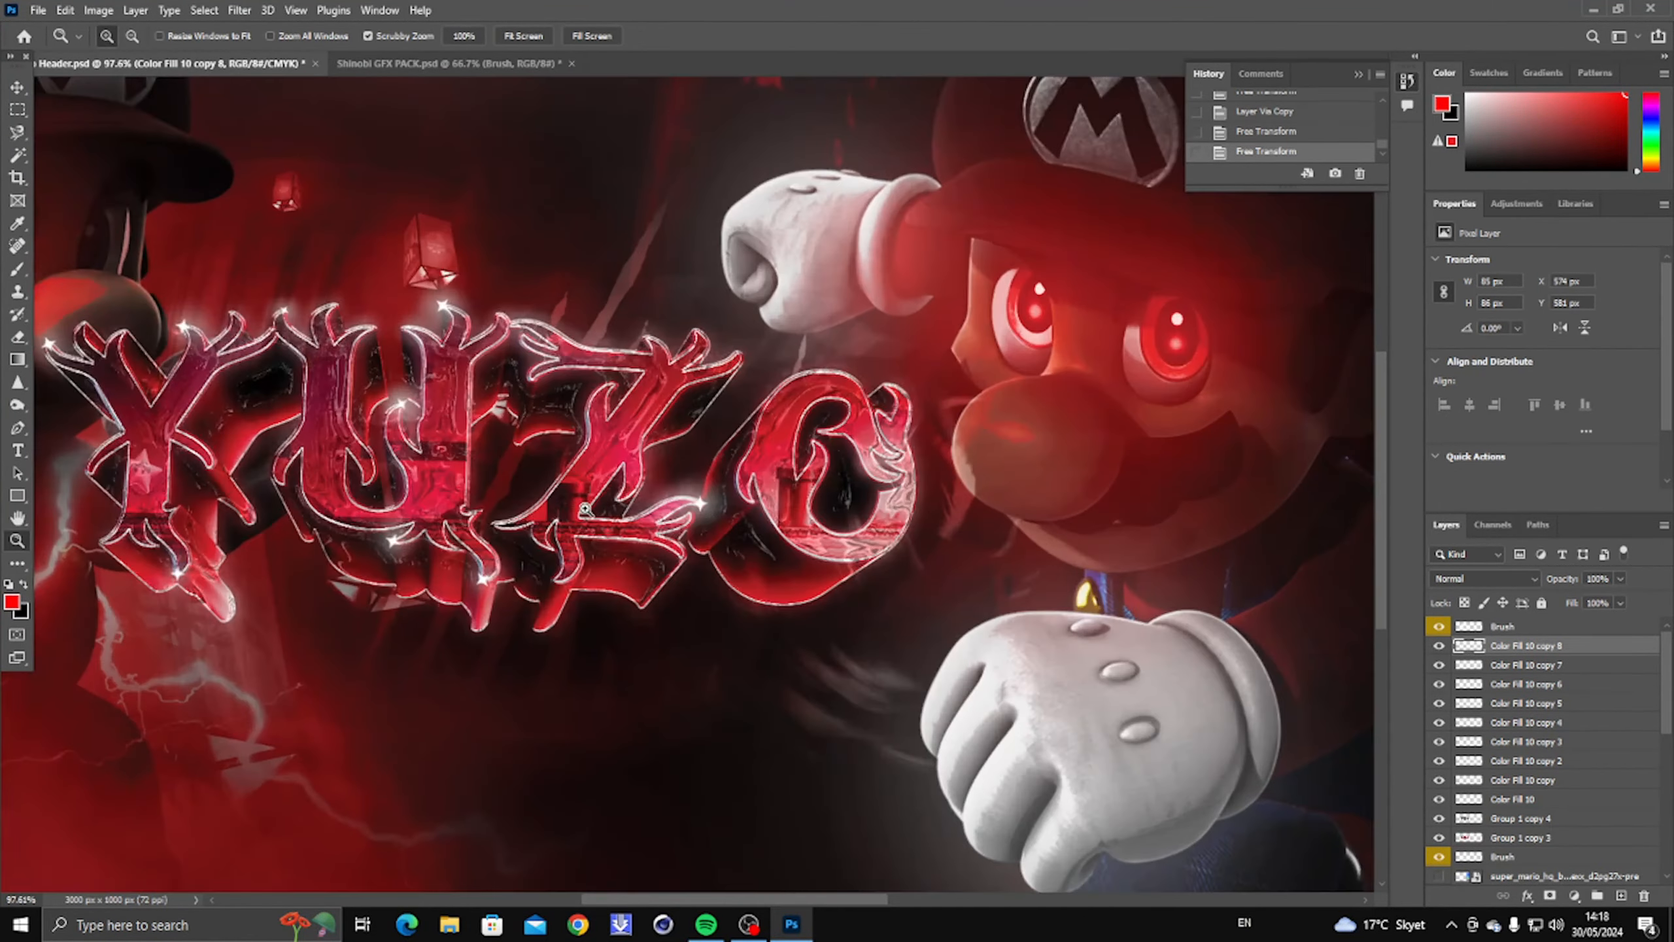
Step: Duplicate the sparkle and transform the copy onto the upper-right horn of the letter Z
{"action": "key", "text": "ctrl+j"}
{"action": "key", "text": "ctrl+t"}
{"action": "scroll", "coordinate": [722, 336], "scroll_direction": "up", "scroll_amount": 9}
{"action": "left_click_drag", "start_coordinate": [586, 468], "coordinate": [769, 325]}
{"action": "key", "text": "Return"}
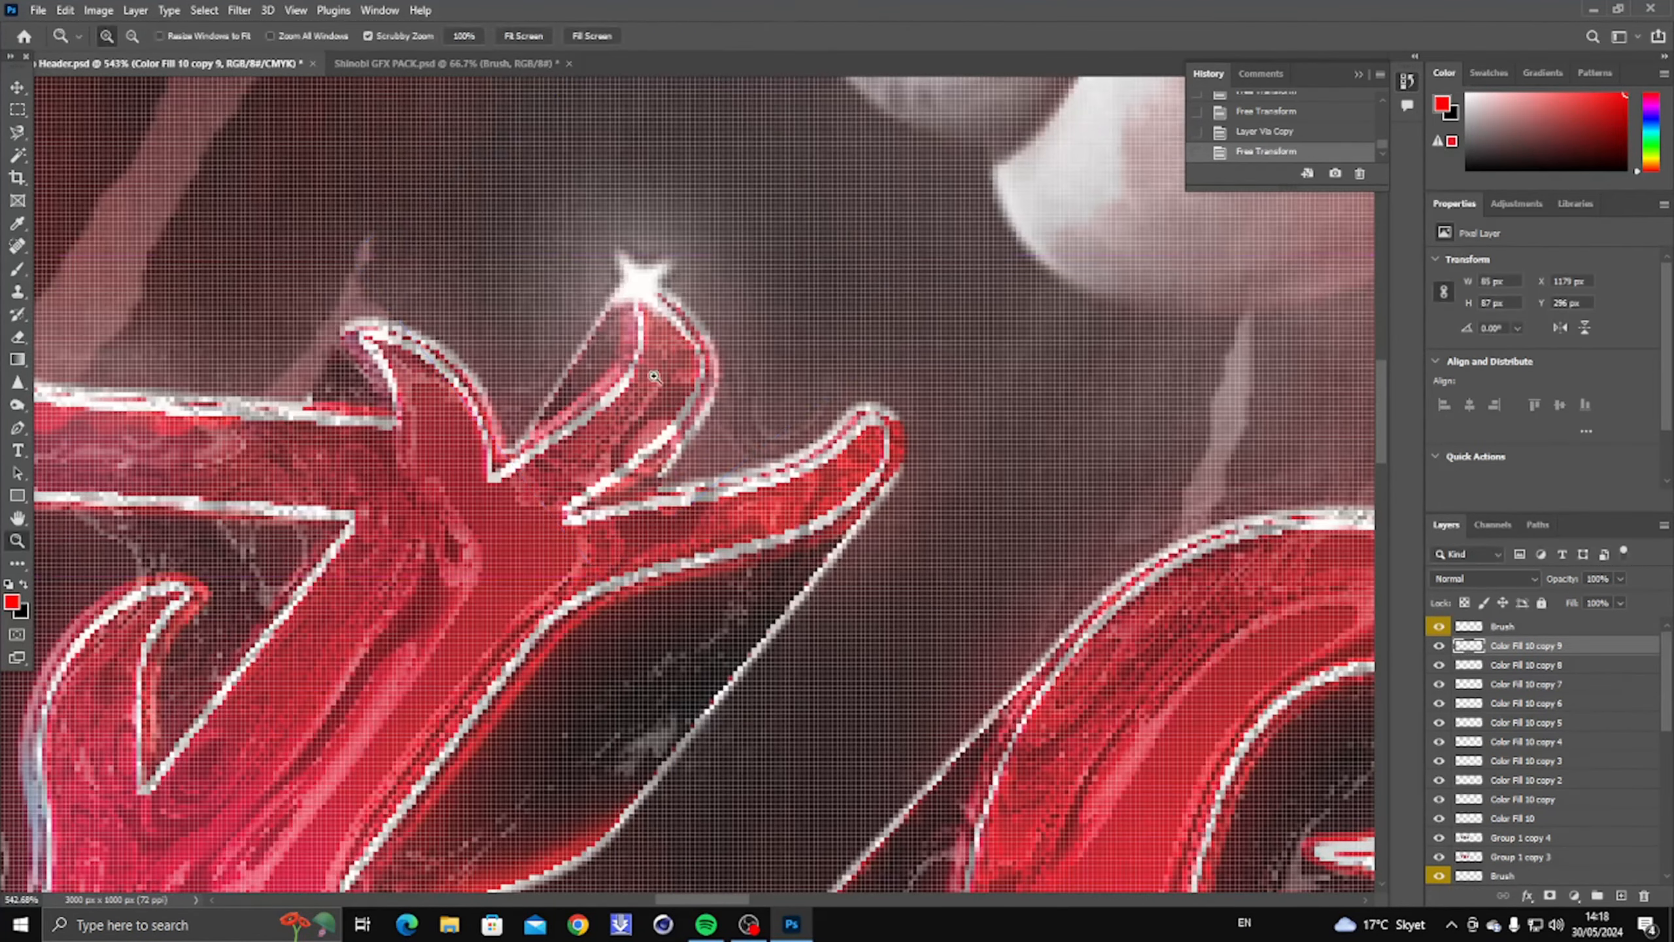
Step: Duplicate the sparkle and transform the copy onto the left edge of the letter O
{"action": "scroll", "coordinate": [587, 389], "scroll_direction": "down", "scroll_amount": 10}
{"action": "scroll", "coordinate": [283, 342], "scroll_direction": "up", "scroll_amount": 2}
{"action": "key", "text": "ctrl+j"}
{"action": "key", "text": "ctrl+t"}
{"action": "scroll", "coordinate": [685, 462], "scroll_direction": "up", "scroll_amount": 9}
{"action": "left_click_drag", "start_coordinate": [560, 349], "coordinate": [685, 729]}
{"action": "scroll", "coordinate": [685, 729], "scroll_direction": "up", "scroll_amount": 14}
{"action": "left_click_drag", "start_coordinate": [692, 728], "coordinate": [685, 684]}
{"action": "left_click_drag", "start_coordinate": [975, 393], "coordinate": [615, 392]}
{"action": "left_click_drag", "start_coordinate": [668, 693], "coordinate": [1178, 175]}
{"action": "key", "text": "Return"}
Step: Duplicate the sparkle and place a rotated copy on the inner curl of the letter O
{"action": "key", "text": "ctrl+j"}
{"action": "key", "text": "ctrl+t"}
{"action": "scroll", "coordinate": [1229, 354], "scroll_direction": "down", "scroll_amount": 11}
{"action": "left_click_drag", "start_coordinate": [1292, 351], "coordinate": [1244, 394]}
{"action": "left_click_drag", "start_coordinate": [1319, 282], "coordinate": [1352, 278]}
{"action": "left_click_drag", "start_coordinate": [1214, 307], "coordinate": [1197, 315]}
{"action": "key", "text": "Return"}
{"action": "scroll", "coordinate": [1239, 421], "scroll_direction": "down", "scroll_amount": 14}
{"action": "scroll", "coordinate": [448, 491], "scroll_direction": "up", "scroll_amount": 4}
{"action": "scroll", "coordinate": [455, 491], "scroll_direction": "down", "scroll_amount": 4}
{"action": "scroll", "coordinate": [703, 488], "scroll_direction": "up", "scroll_amount": 8}
Step: Duplicate the sparkle and transform the copy onto the upper-right horn of the letter O
{"action": "key", "text": "ctrl+j"}
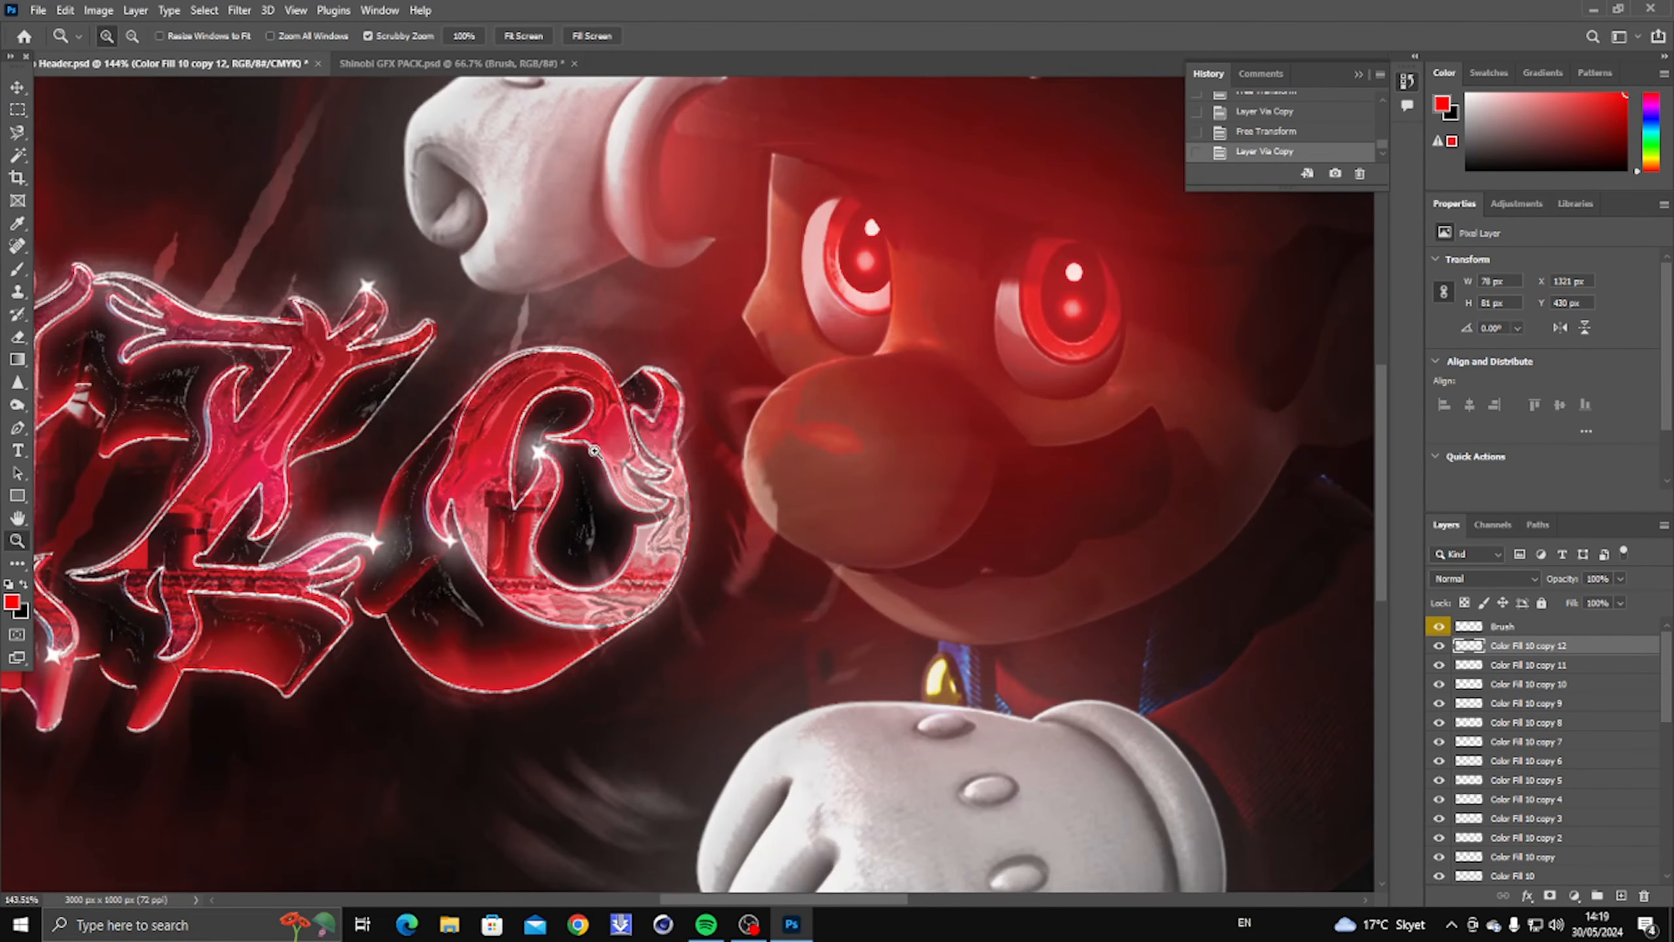
{"action": "scroll", "coordinate": [594, 451], "scroll_direction": "up", "scroll_amount": 6}
{"action": "key", "text": "ctrl+t"}
{"action": "left_click_drag", "start_coordinate": [825, 520], "coordinate": [262, 489]}
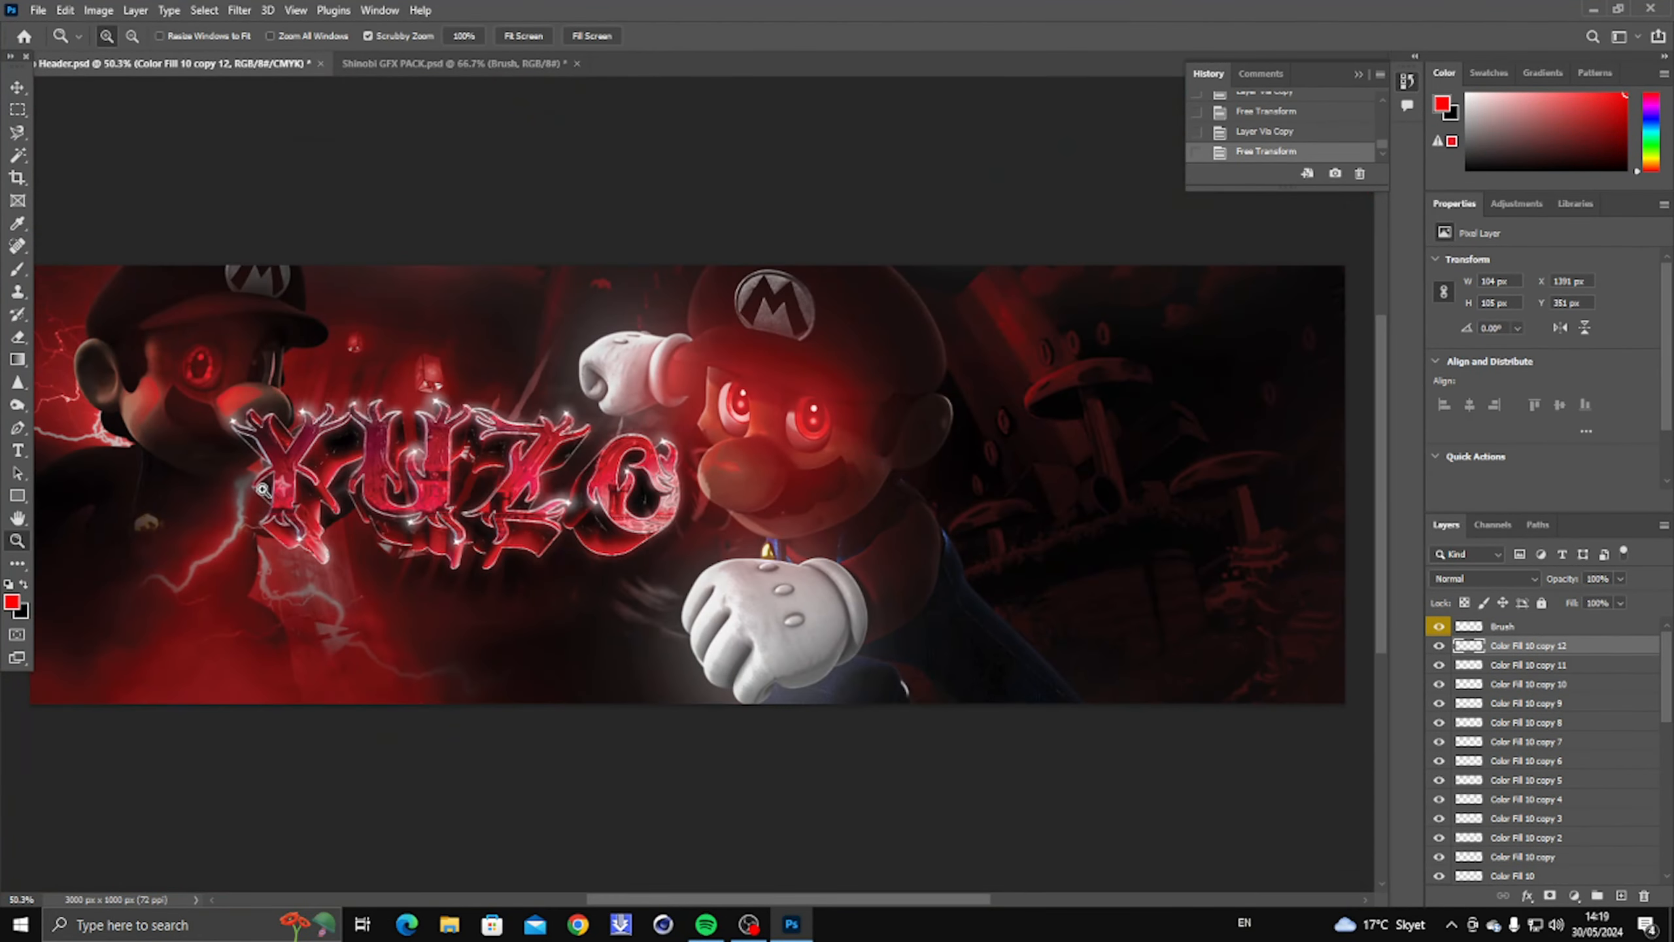
Step: Merge the sparkle copy layers into one layer and toggle its visibility
{"action": "scroll", "coordinate": [254, 484], "scroll_direction": "up", "scroll_amount": 5}
{"action": "scroll", "coordinate": [1539, 819], "scroll_direction": "down", "scroll_amount": 3}
{"action": "left_click", "coordinate": [1539, 820], "text": "shift"}
{"action": "key", "text": "ctrl+e"}
{"action": "scroll", "coordinate": [1562, 800], "scroll_direction": "up", "scroll_amount": 3}
{"action": "left_click", "coordinate": [1437, 647]}
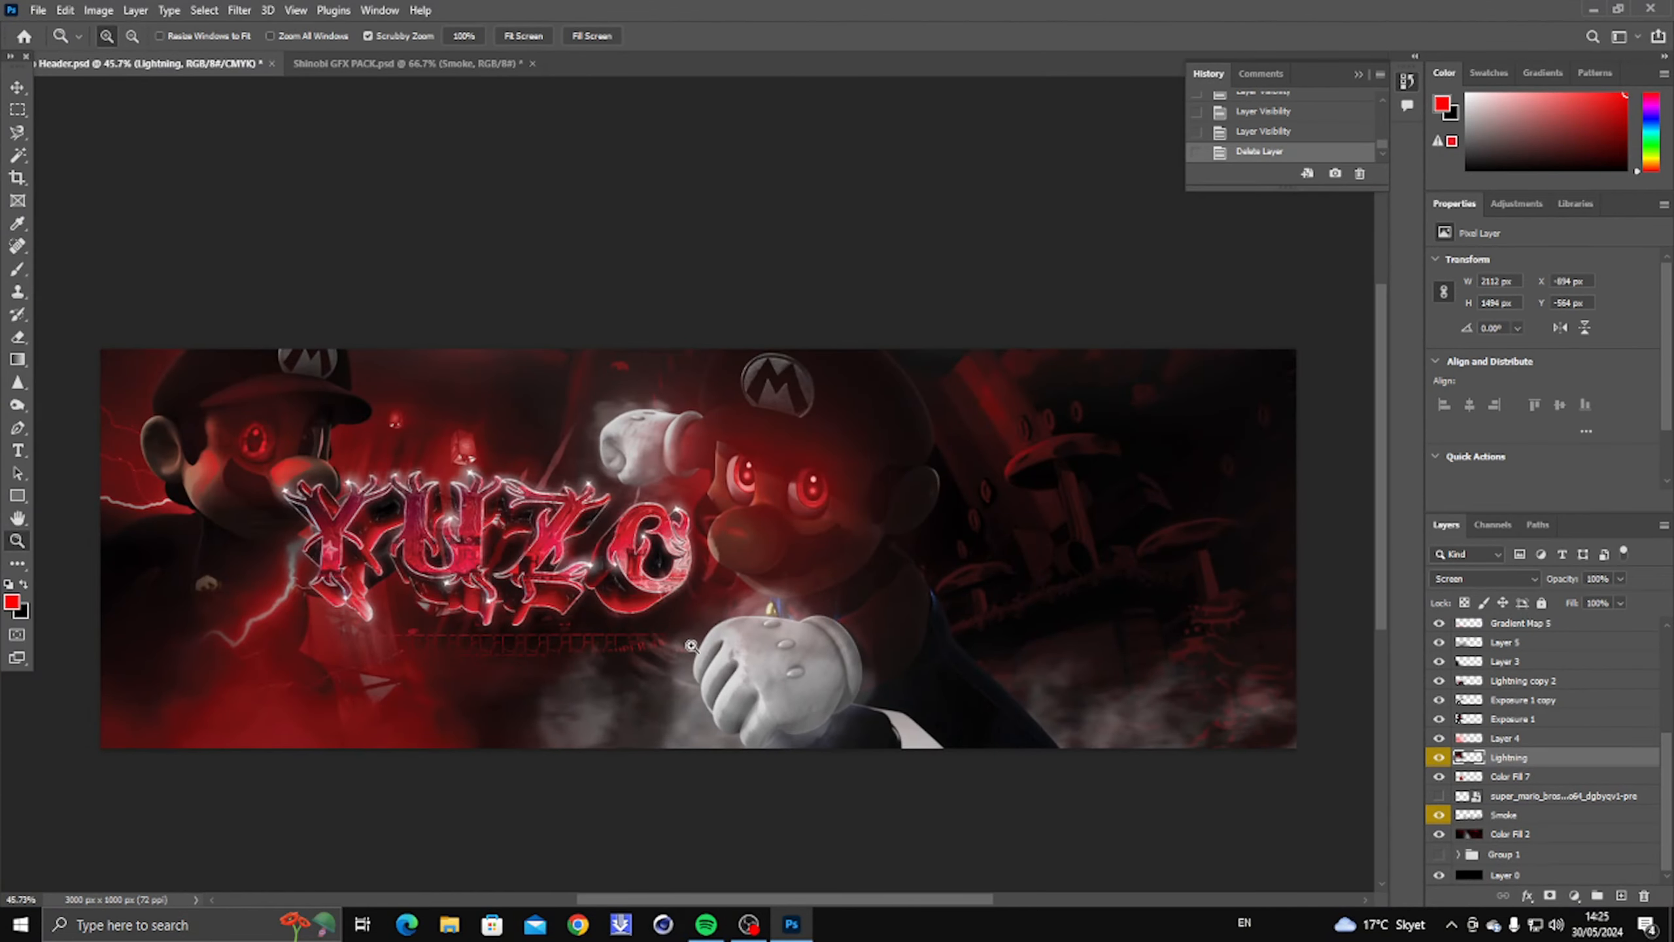
Step: Examine the full header and the details of the YUZO text, smoke and gloves at several magnifications
{"action": "right_click", "coordinate": [766, 668]}
{"action": "left_click", "coordinate": [788, 679]}
{"action": "scroll", "coordinate": [784, 636], "scroll_direction": "up", "scroll_amount": 3}
{"action": "scroll", "coordinate": [769, 644], "scroll_direction": "down", "scroll_amount": 5}
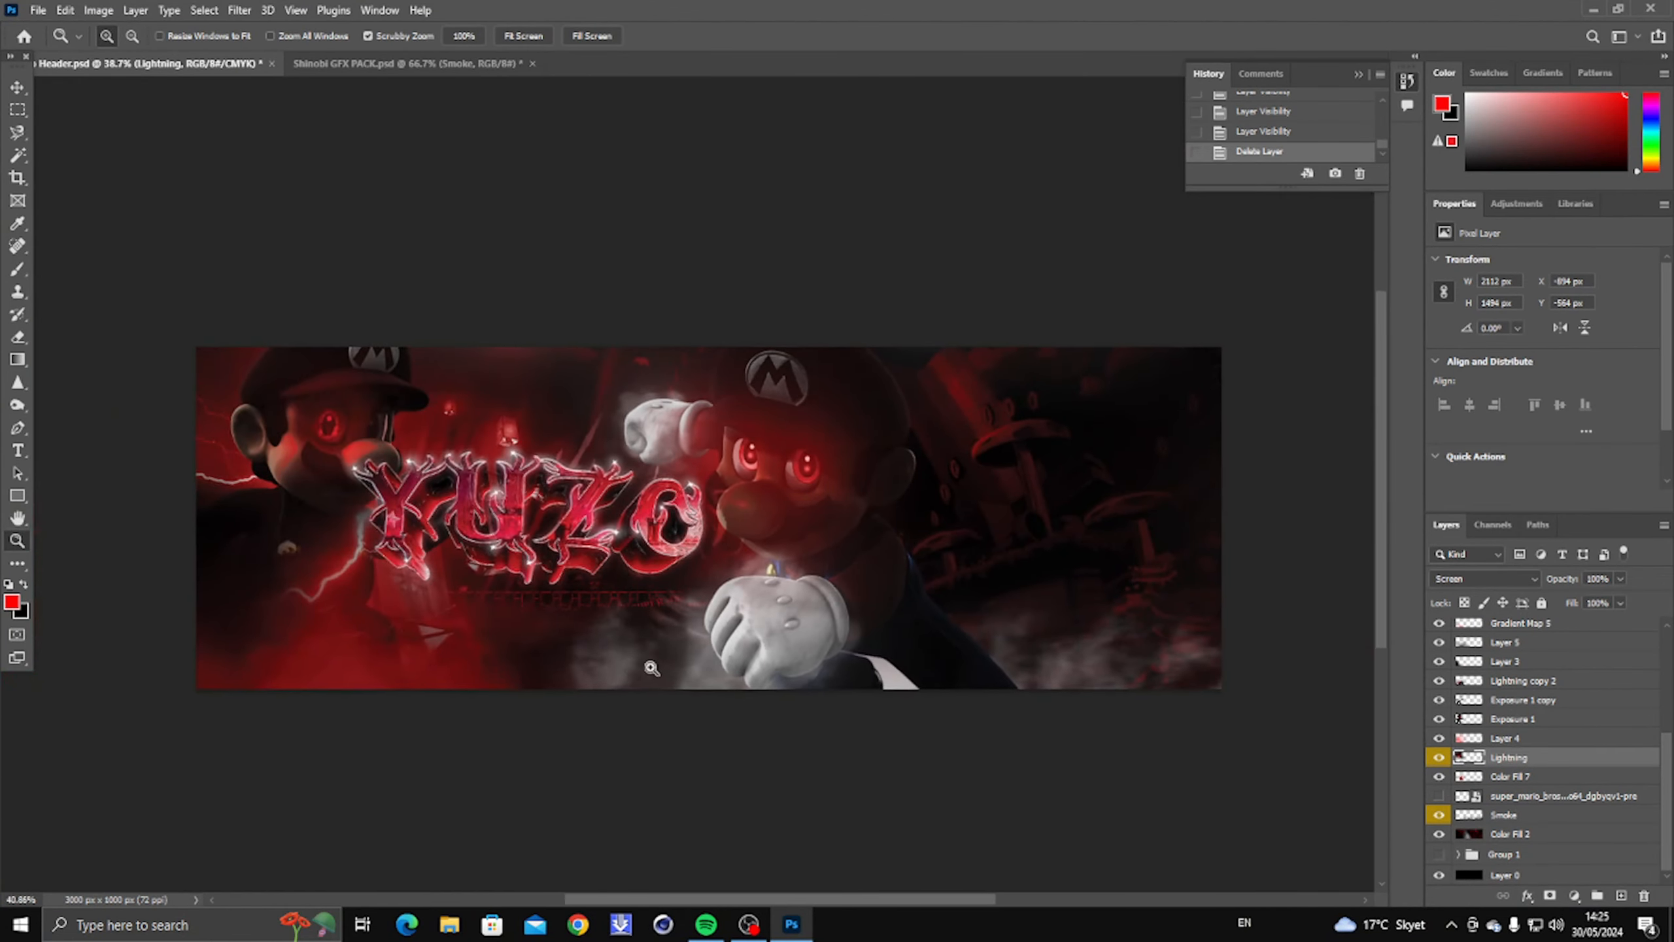
{"action": "scroll", "coordinate": [576, 619], "scroll_direction": "up", "scroll_amount": 6}
{"action": "right_click", "coordinate": [662, 581]}
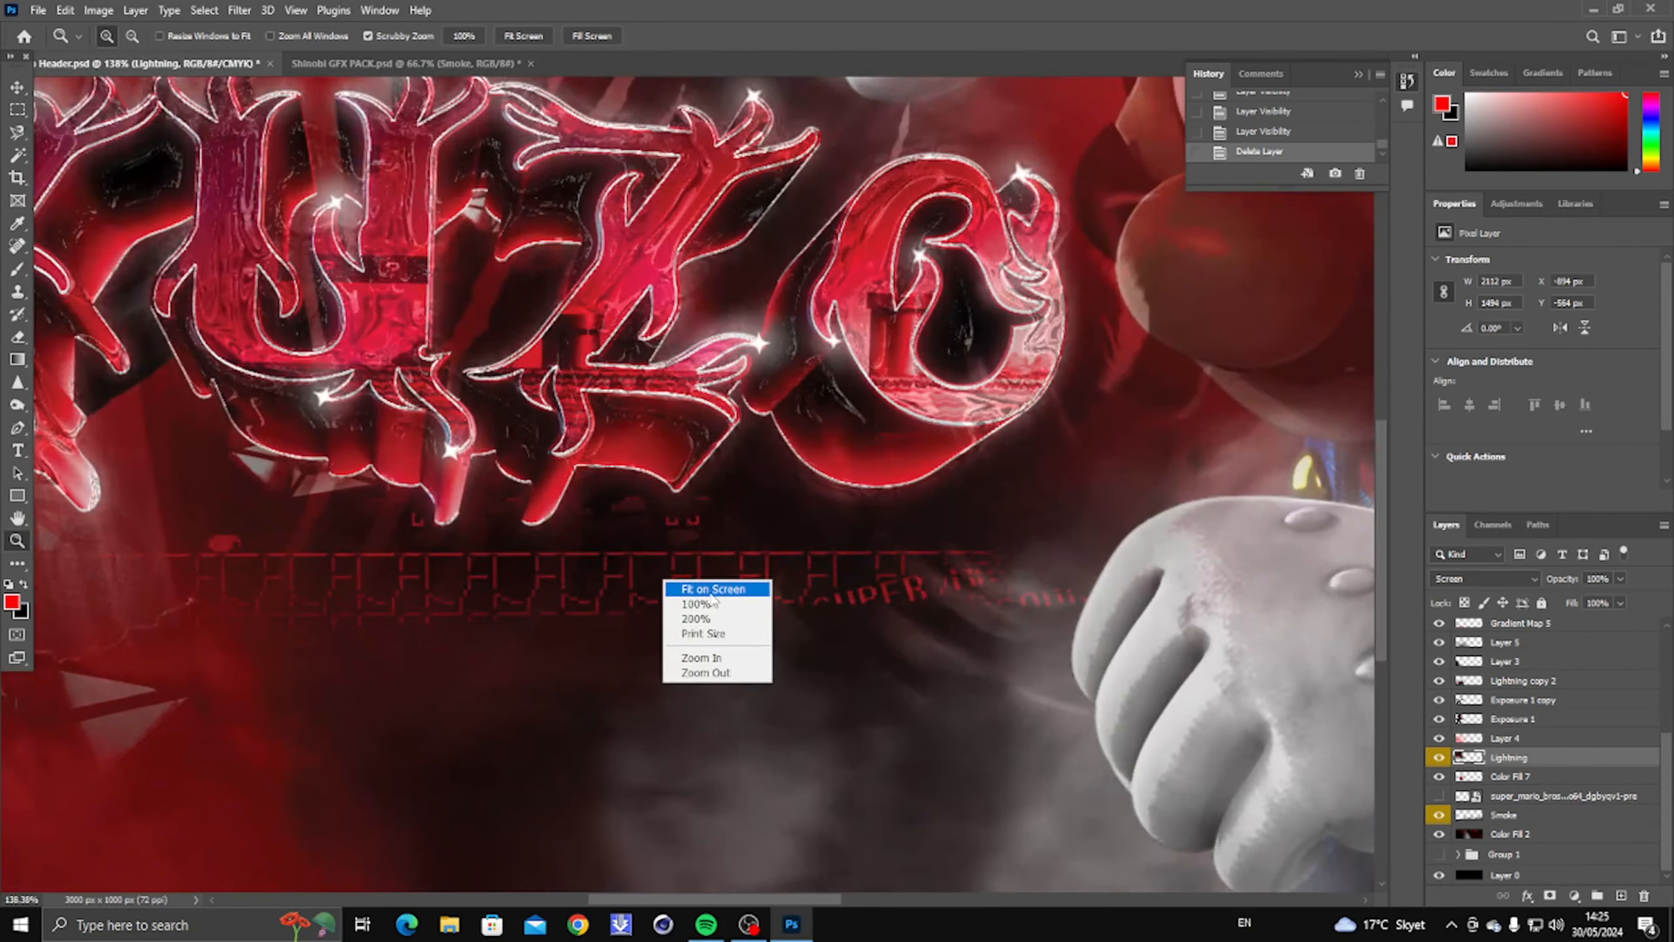
{"action": "left_click", "coordinate": [712, 589]}
{"action": "scroll", "coordinate": [386, 430], "scroll_direction": "up", "scroll_amount": 3}
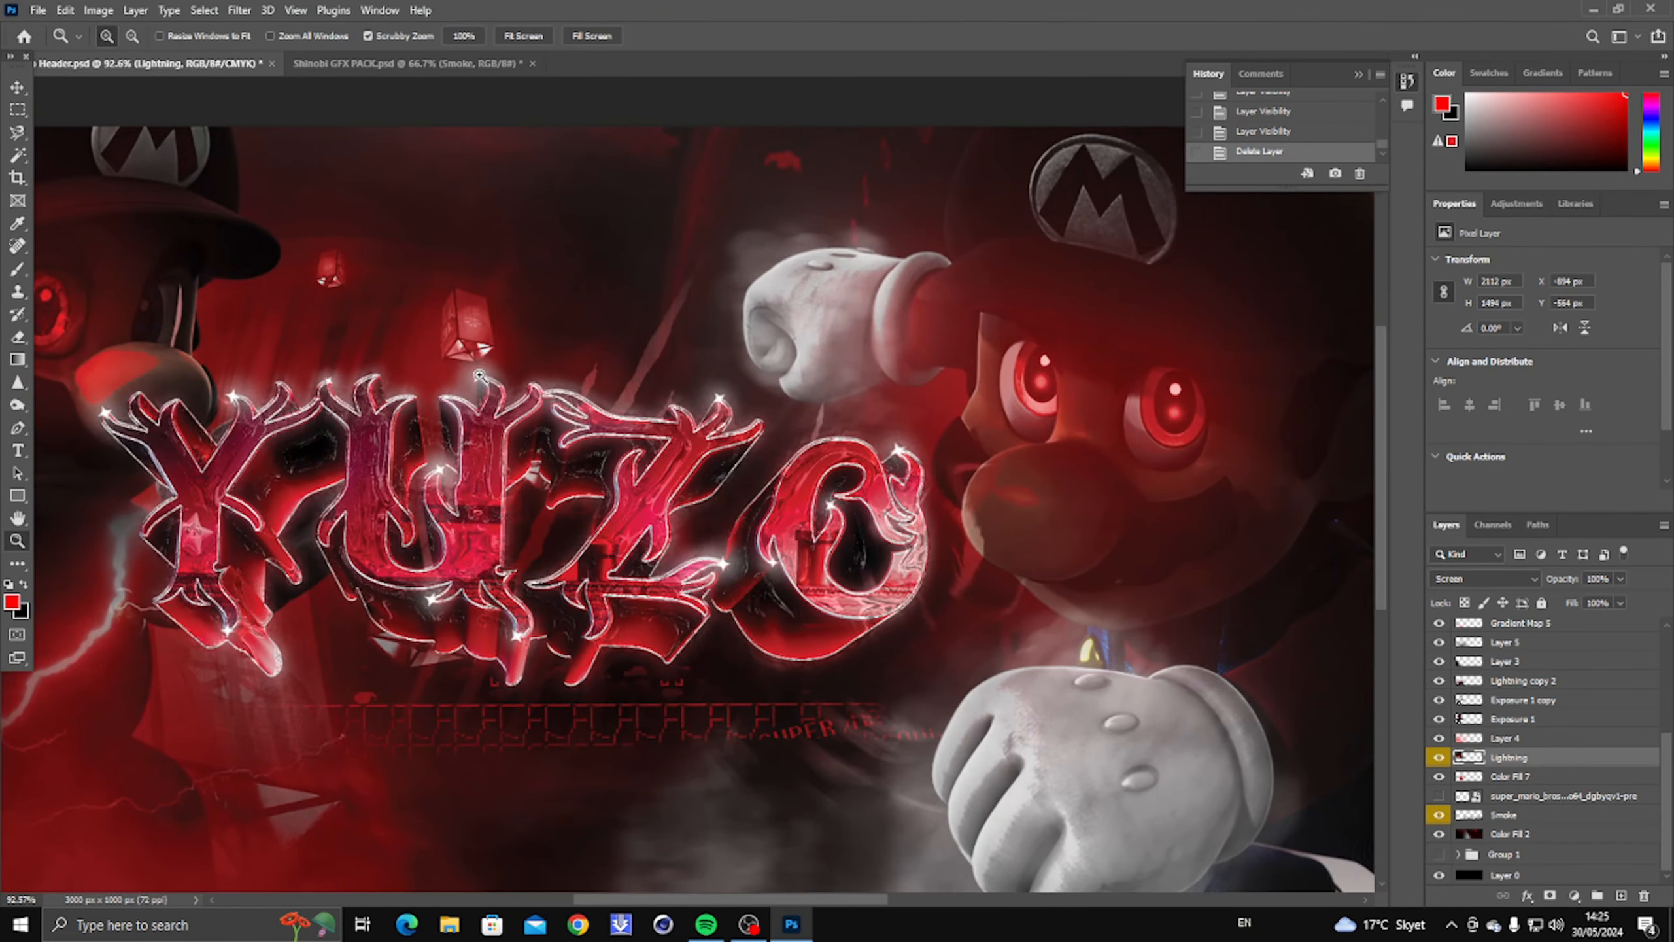
{"action": "right_click", "coordinate": [928, 420]}
{"action": "left_click", "coordinate": [859, 330]}
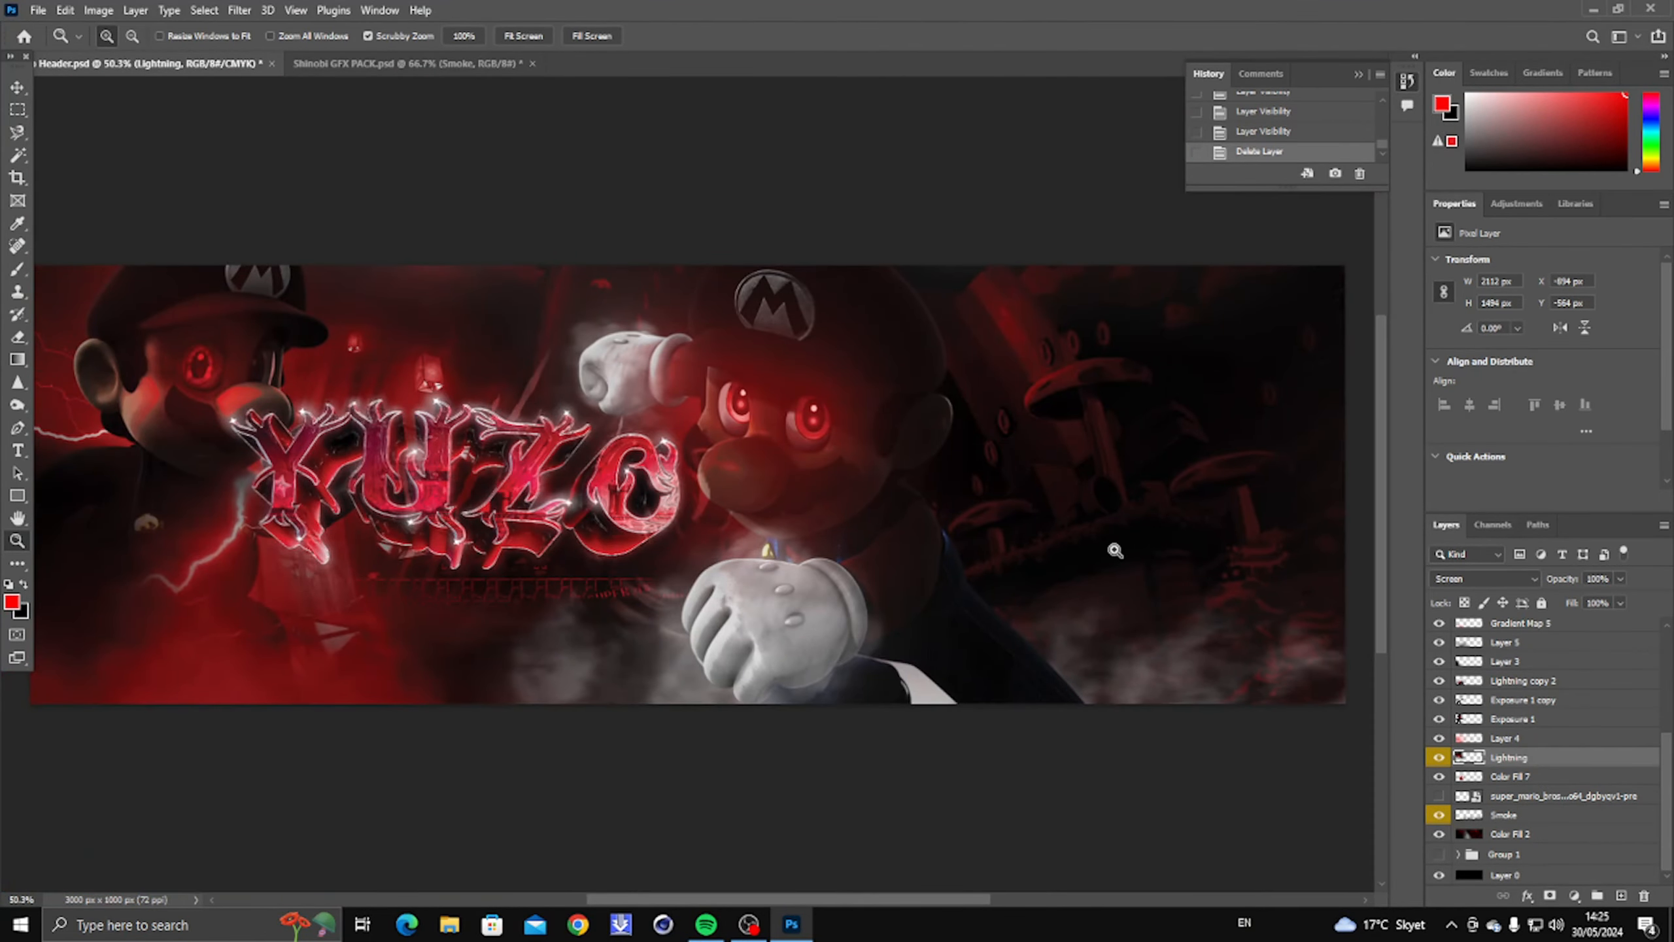
{"action": "scroll", "coordinate": [1028, 549], "scroll_direction": "down", "scroll_amount": 3}
{"action": "scroll", "coordinate": [547, 553], "scroll_direction": "up", "scroll_amount": 4}
{"action": "scroll", "coordinate": [584, 552], "scroll_direction": "down", "scroll_amount": 5}
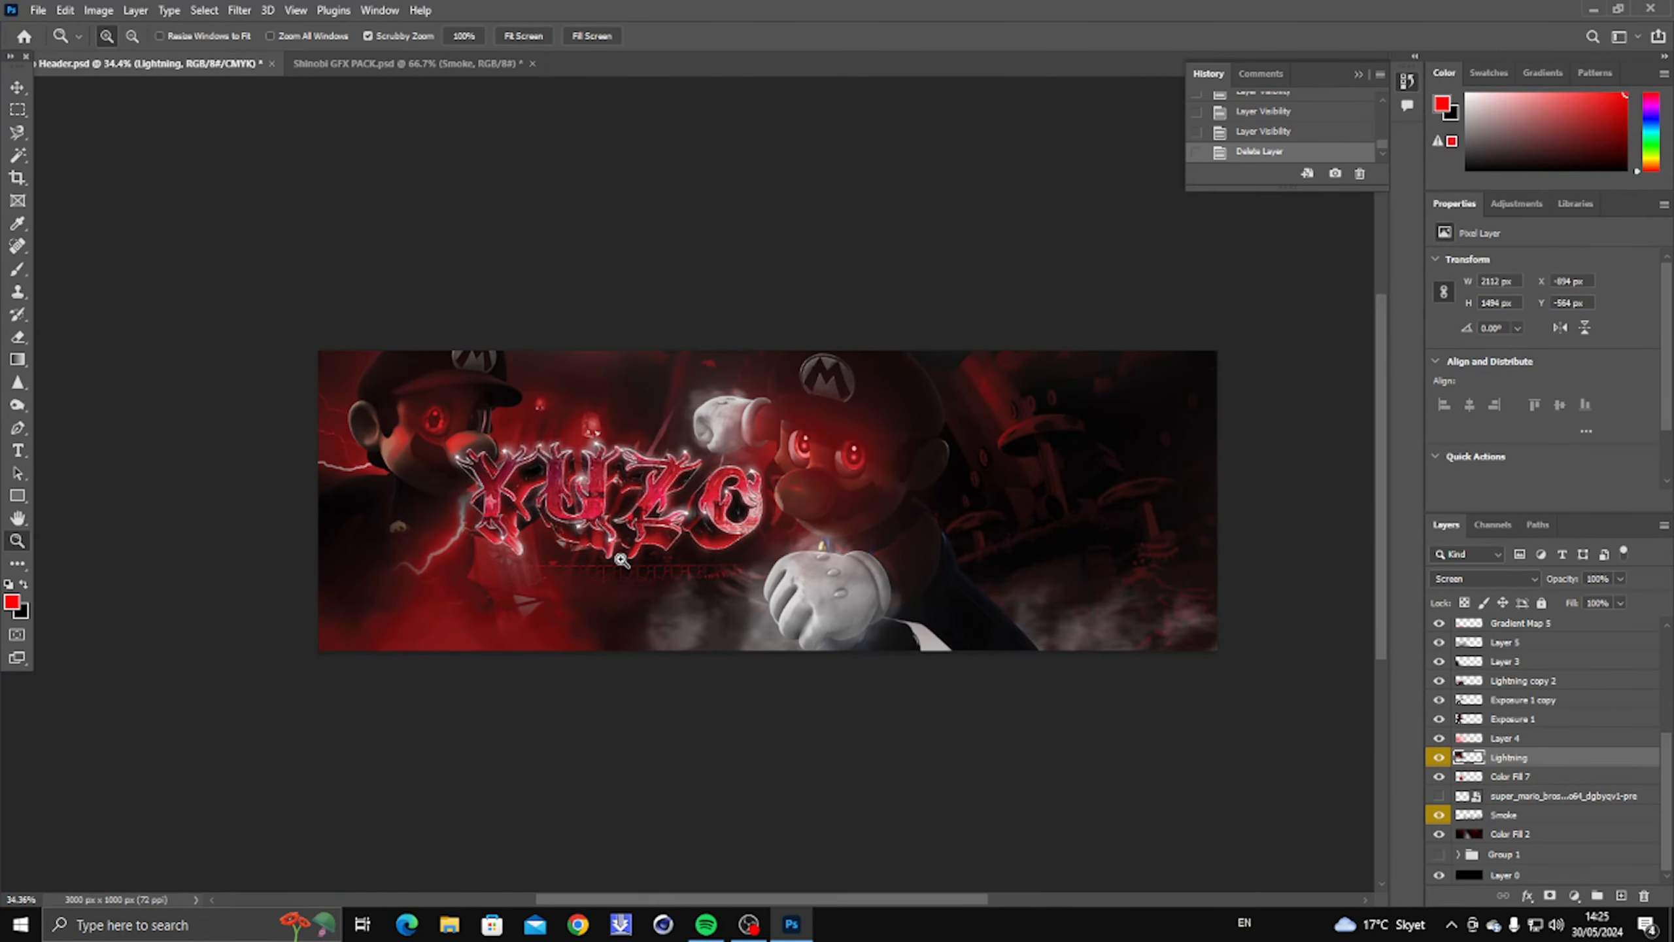
Step: Look through the wallpaper layers in Shinobi GFX PACK.psd and return to the header document
{"action": "left_click", "coordinate": [366, 68]}
{"action": "left_click", "coordinate": [1439, 872]}
{"action": "scroll", "coordinate": [1483, 846], "scroll_direction": "down", "scroll_amount": 3}
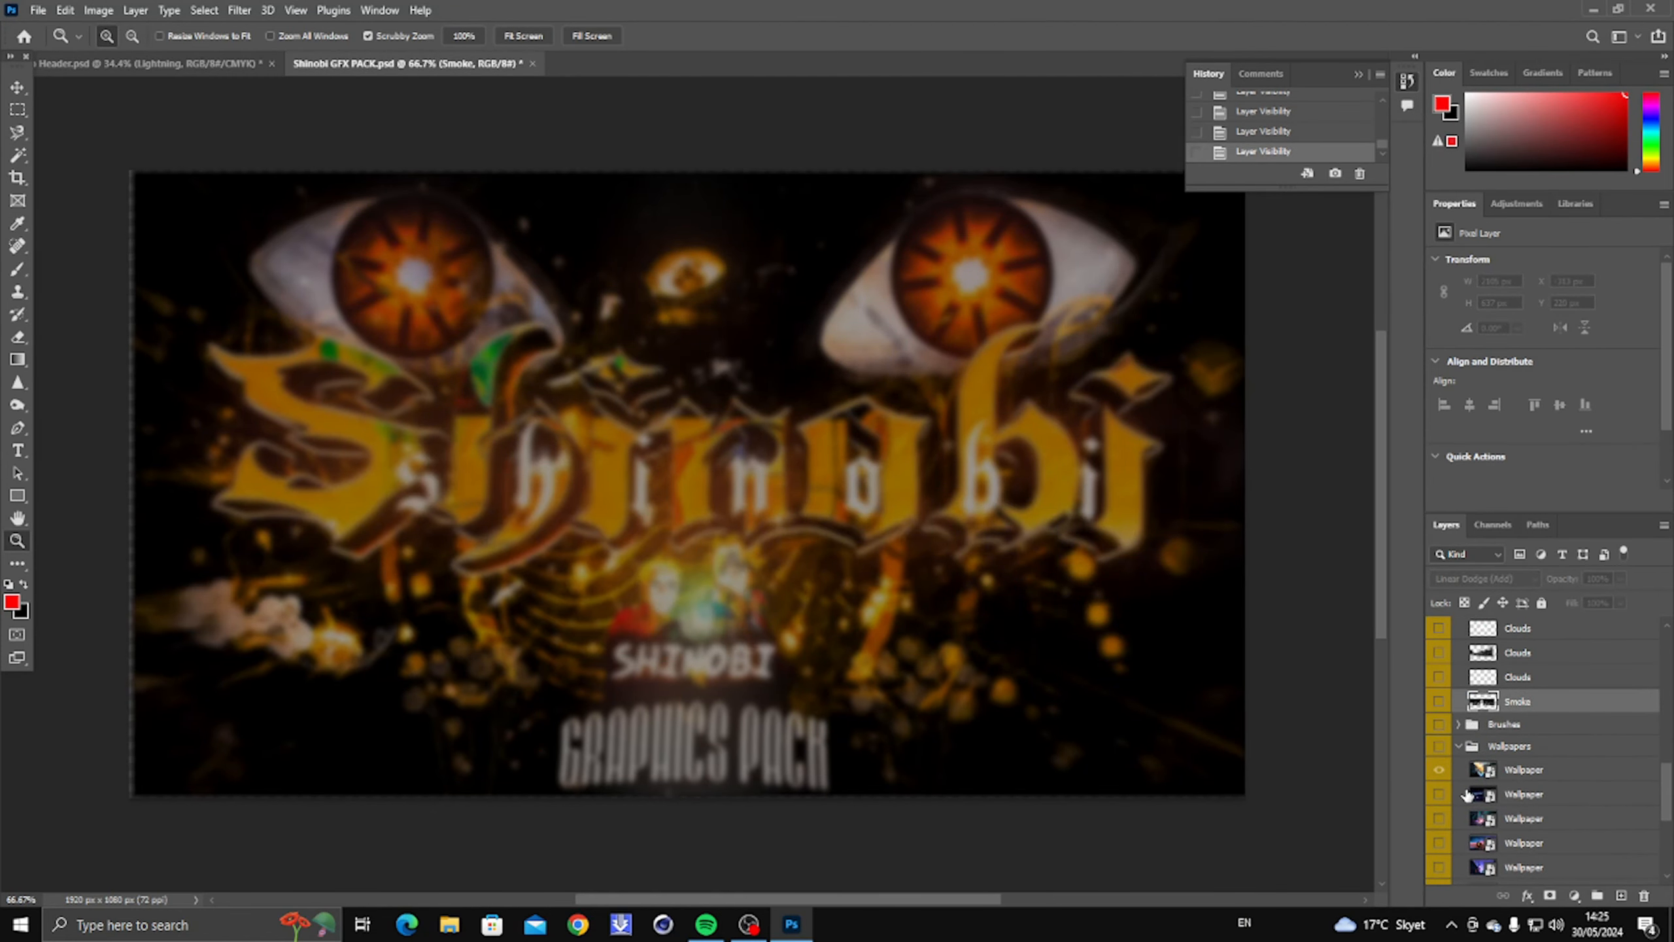
{"action": "left_click", "coordinate": [228, 62]}
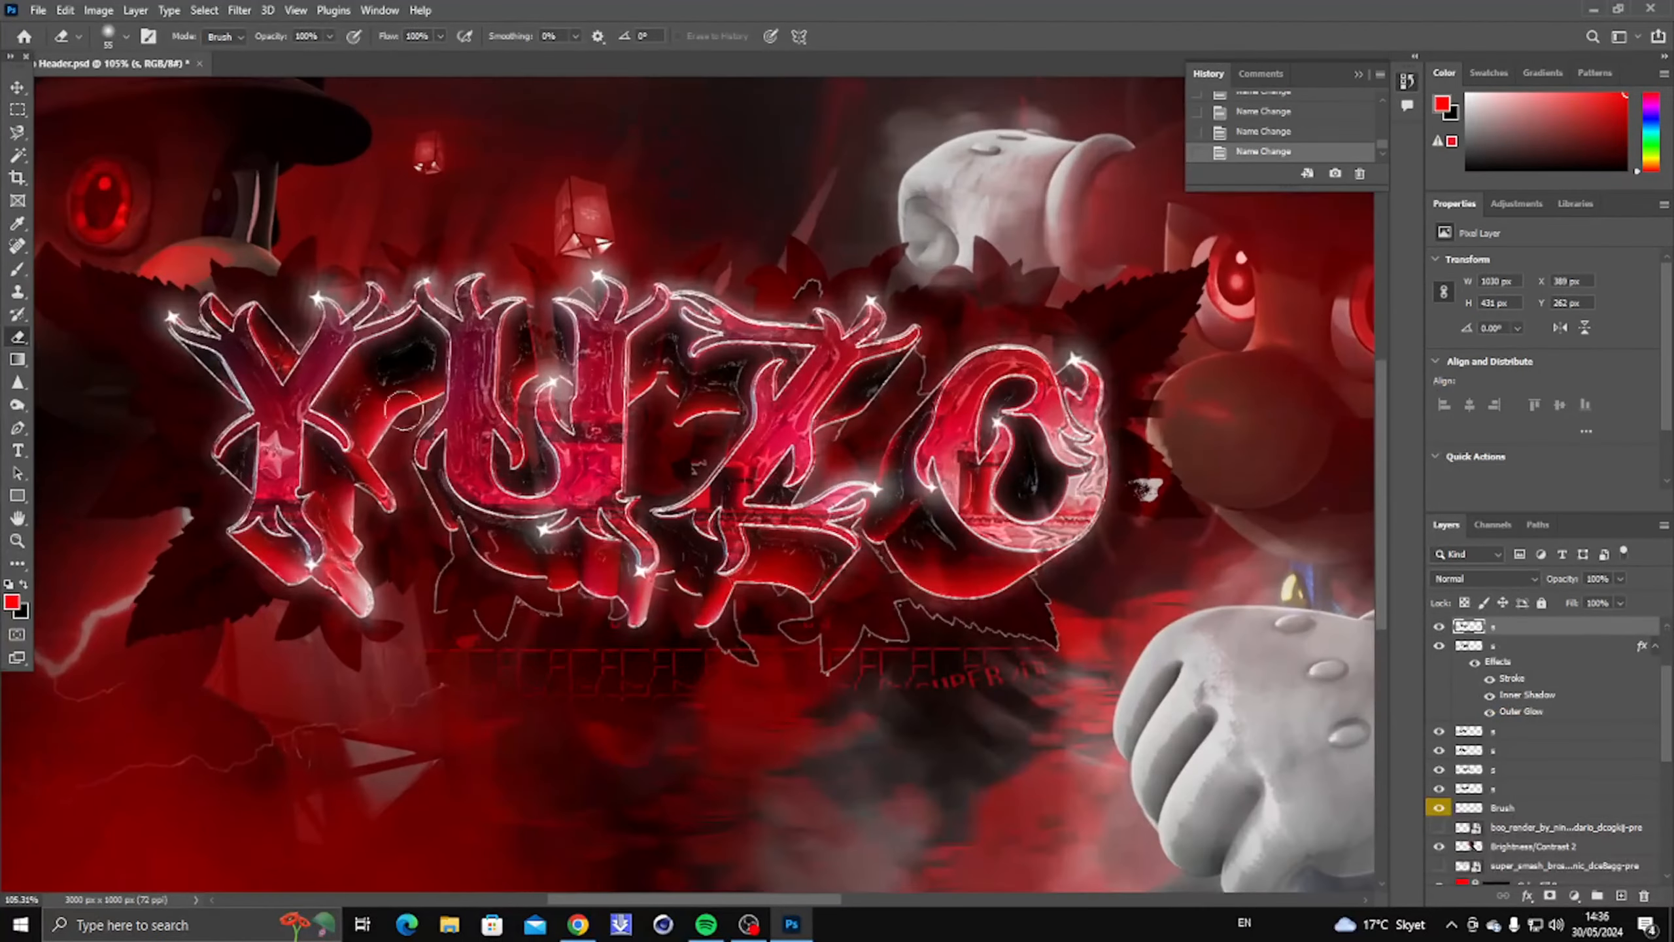
Step: Paste the copied Stroke, Inner Shadow and Outer Glow layer style onto the lower leaf layers behind the YUZO text
{"action": "right_click", "coordinate": [1516, 729]}
{"action": "left_click", "coordinate": [1417, 665]}
{"action": "right_click", "coordinate": [1488, 816]}
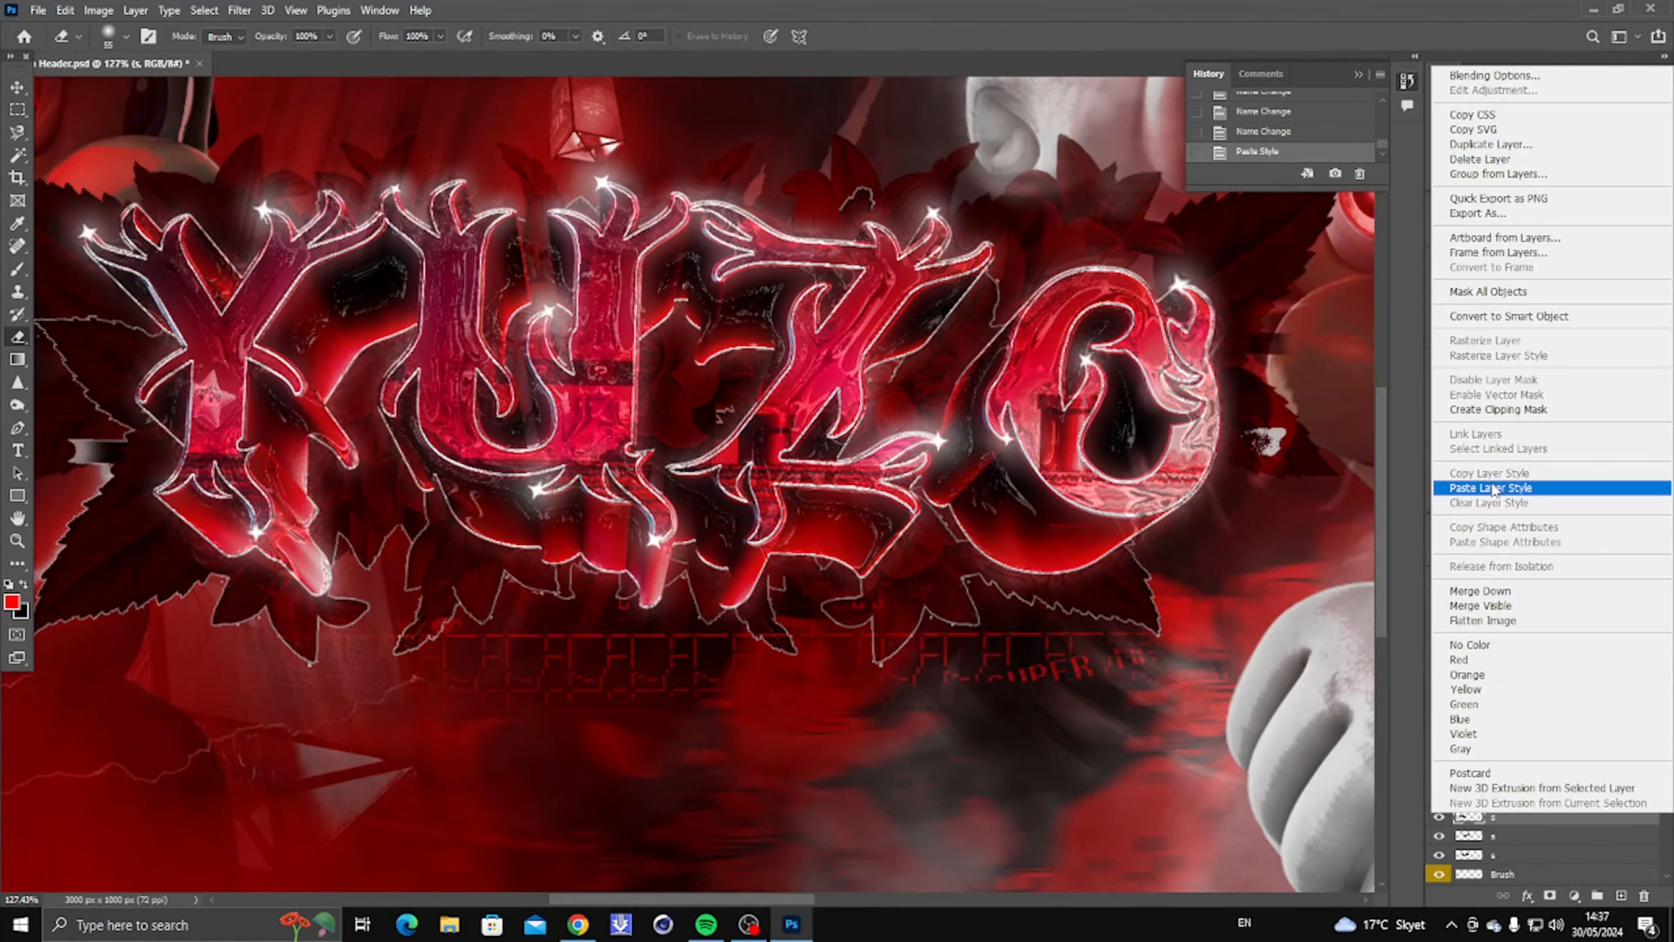
{"action": "left_click", "coordinate": [1495, 487]}
{"action": "right_click", "coordinate": [1491, 836]}
{"action": "left_click", "coordinate": [1494, 503]}
{"action": "right_click", "coordinate": [1493, 855]}
{"action": "left_click", "coordinate": [1496, 523]}
{"action": "scroll", "coordinate": [1543, 743], "scroll_direction": "up", "scroll_amount": 5}
Step: Apply the copied Stroke, Inner Shadow and Outer Glow style to the topmost leaf layer directly beneath the txt layer
{"action": "right_click", "coordinate": [1515, 723]}
{"action": "left_click", "coordinate": [1362, 698]}
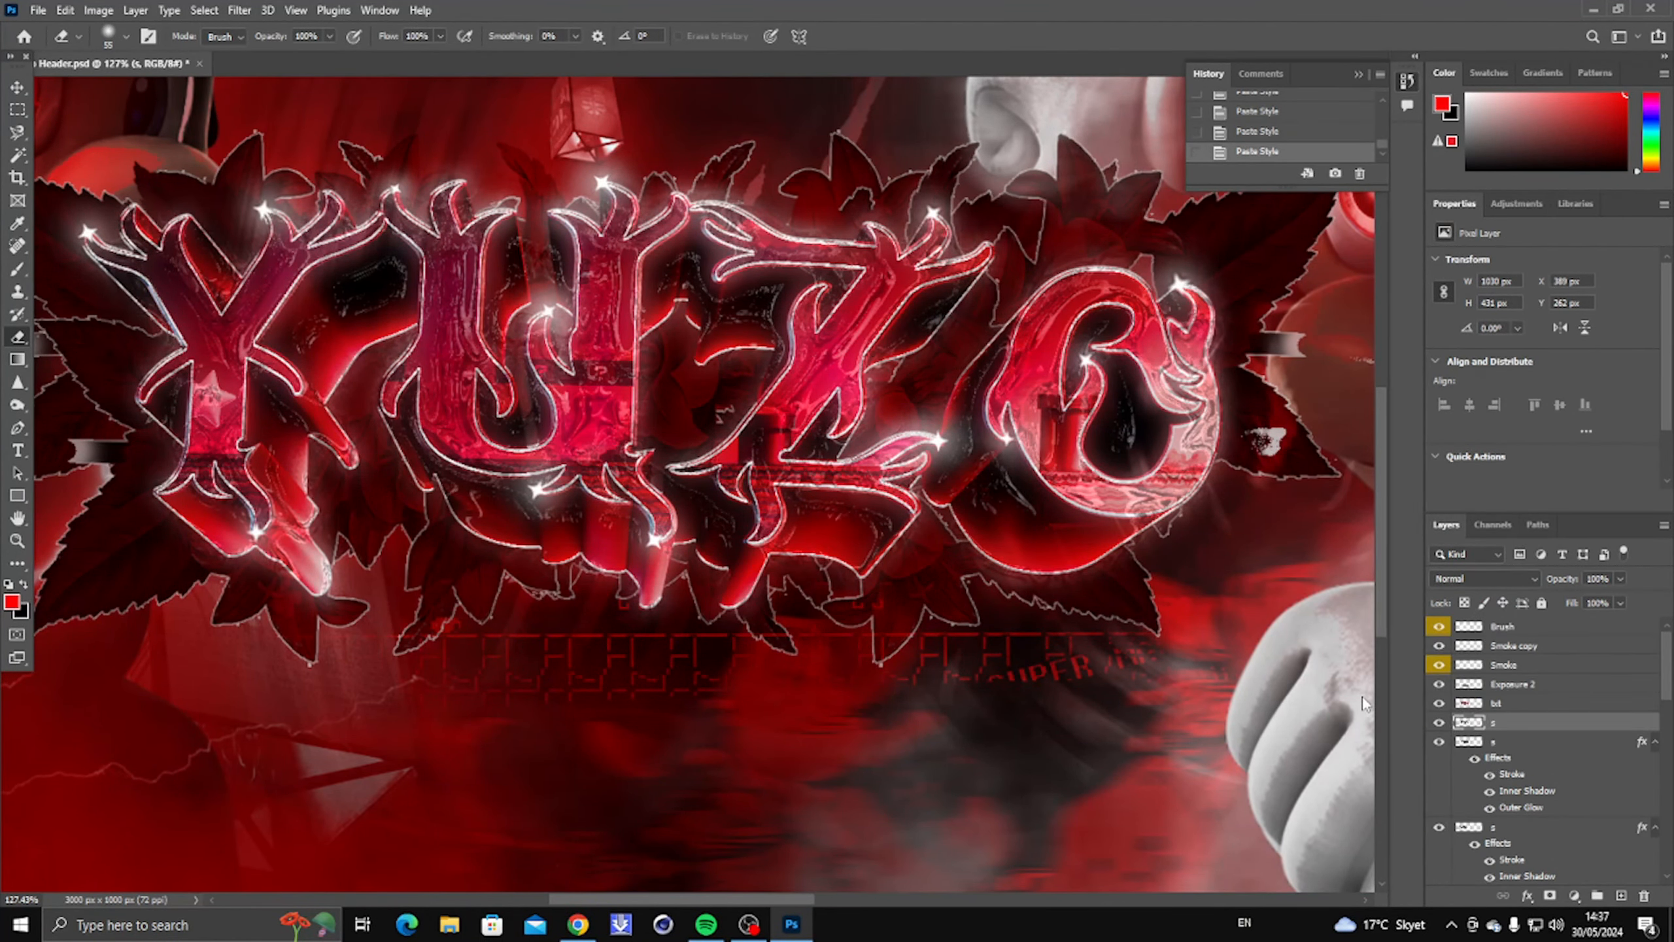
{"action": "key", "text": "ctrl+z"}
{"action": "right_click", "coordinate": [1519, 724]}
{"action": "left_click", "coordinate": [1382, 585]}
{"action": "scroll", "coordinate": [791, 616], "scroll_direction": "down", "scroll_amount": 5}
{"action": "scroll", "coordinate": [586, 586], "scroll_direction": "up", "scroll_amount": 1}
{"action": "scroll", "coordinate": [585, 586], "scroll_direction": "down", "scroll_amount": 3}
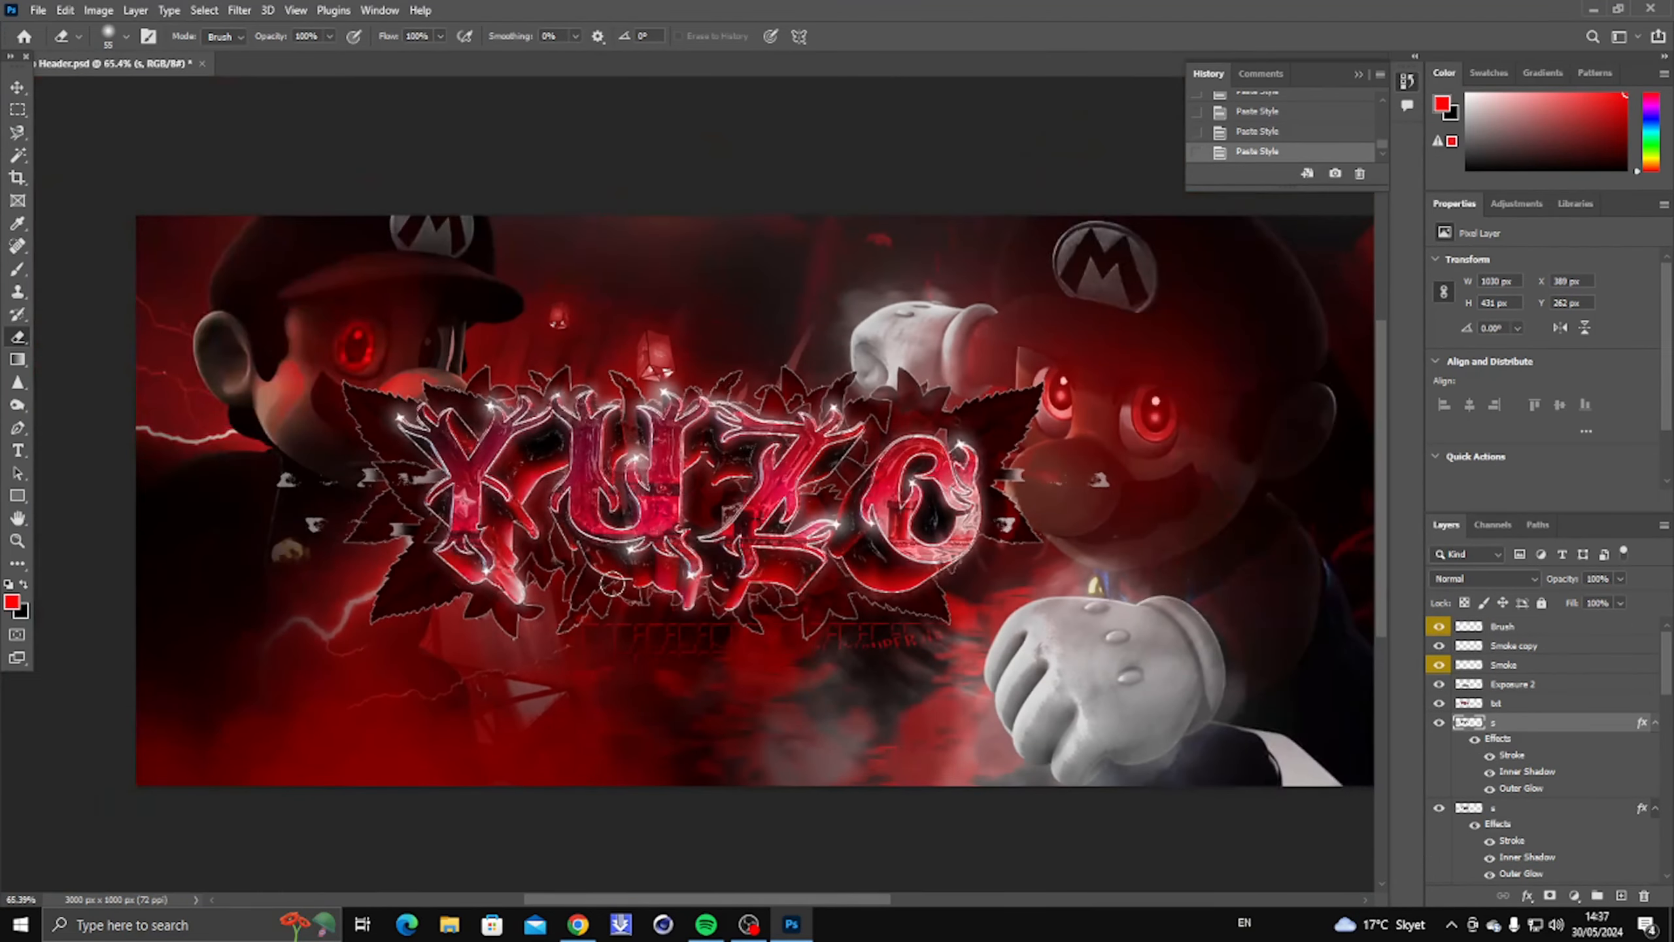
Step: Toggle the topmost leaf layer's visibility to compare the header with and without it
{"action": "scroll", "coordinate": [633, 606], "scroll_direction": "up", "scroll_amount": 4}
{"action": "left_click", "coordinate": [1439, 722]}
{"action": "left_click", "coordinate": [1439, 723]}
{"action": "left_click", "coordinate": [1439, 723]}
{"action": "left_click", "coordinate": [1439, 723]}
{"action": "scroll", "coordinate": [758, 484], "scroll_direction": "up", "scroll_amount": 2}
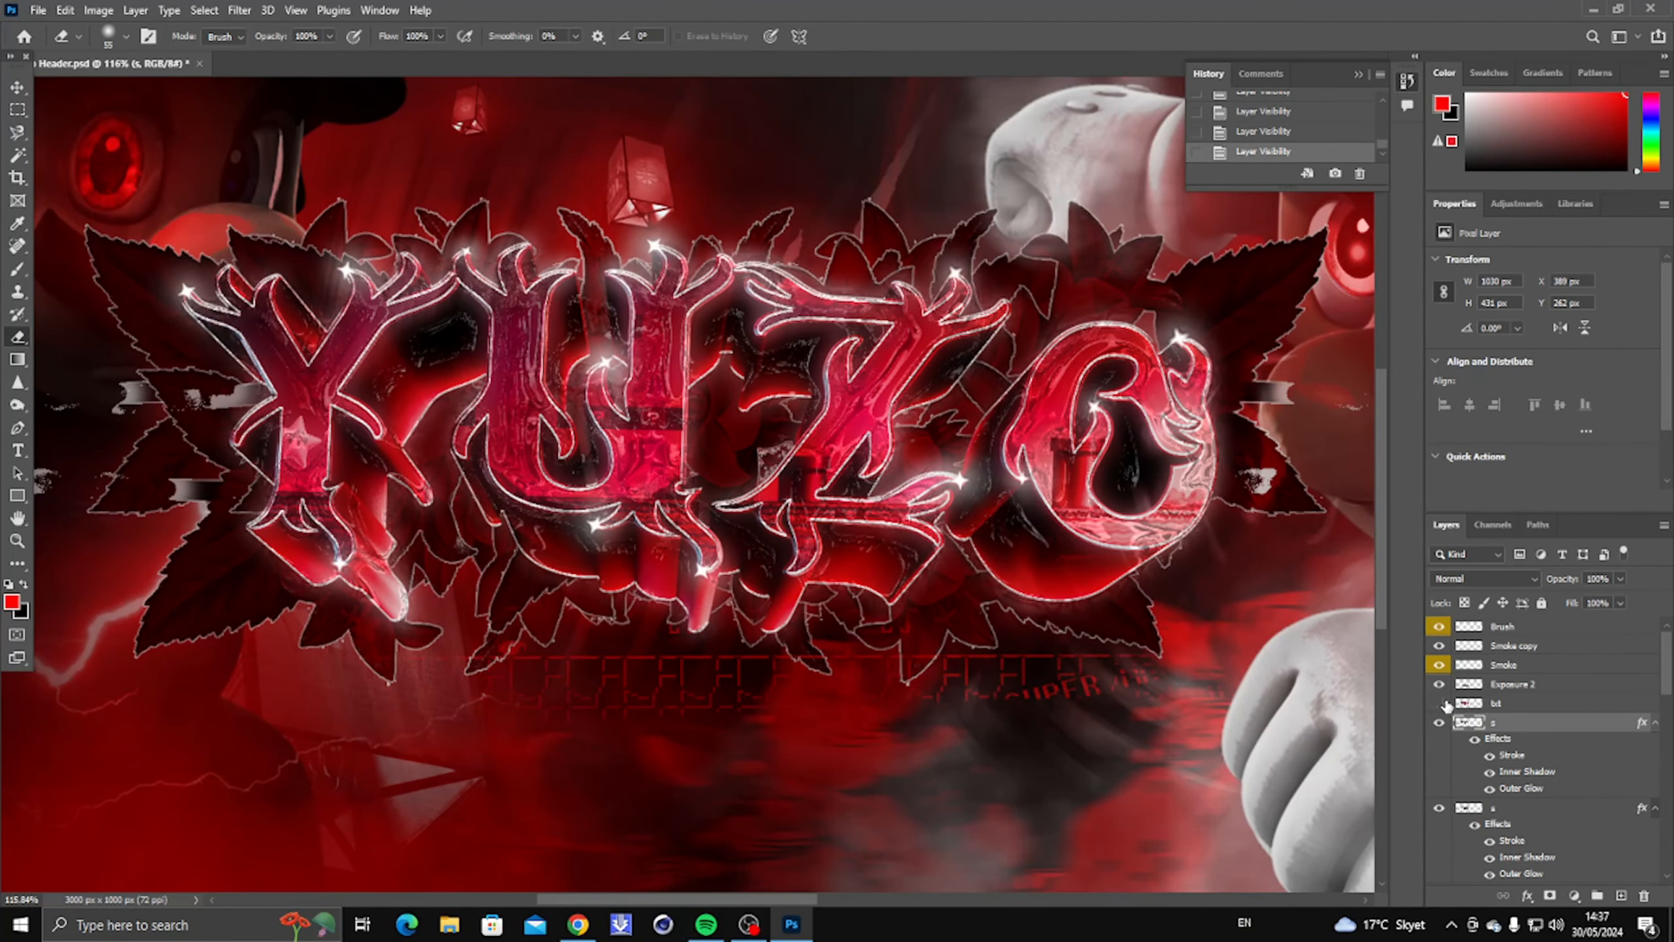
Step: Hide the txt layer and brush a red Linear Dodge (Add) solid color fill onto the leaves through an inverted layer mask
{"action": "left_click", "coordinate": [1441, 703]}
{"action": "scroll", "coordinate": [1458, 759], "scroll_direction": "down", "scroll_amount": 2}
{"action": "scroll", "coordinate": [640, 646], "scroll_direction": "down", "scroll_amount": 1}
{"action": "scroll", "coordinate": [1542, 791], "scroll_direction": "up", "scroll_amount": 1}
{"action": "left_click", "coordinate": [1459, 527]}
{"action": "key", "text": "Return"}
{"action": "left_click", "coordinate": [1484, 578]}
{"action": "left_click", "coordinate": [1504, 644]}
{"action": "key", "text": "ctrl+i"}
{"action": "key", "text": "b"}
{"action": "left_click", "coordinate": [344, 339]}
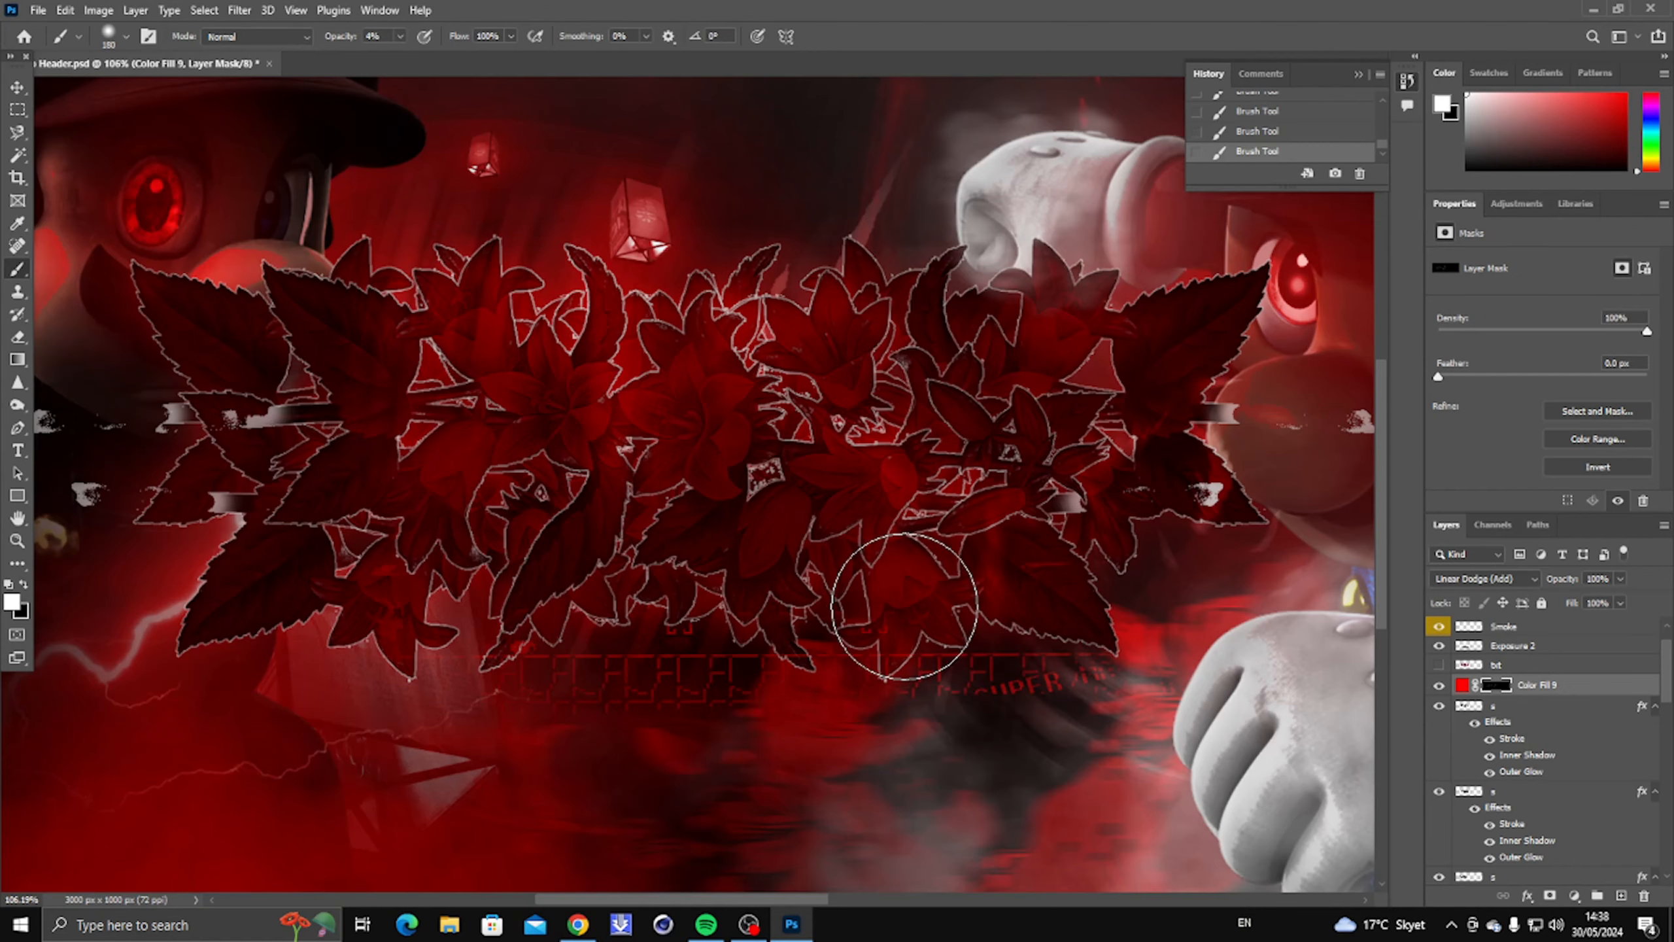
Step: Add an Exposure adjustment layer with the exposure at +2.22
{"action": "scroll", "coordinate": [1136, 499], "scroll_direction": "down", "scroll_amount": 2}
{"action": "left_click", "coordinate": [1575, 895]}
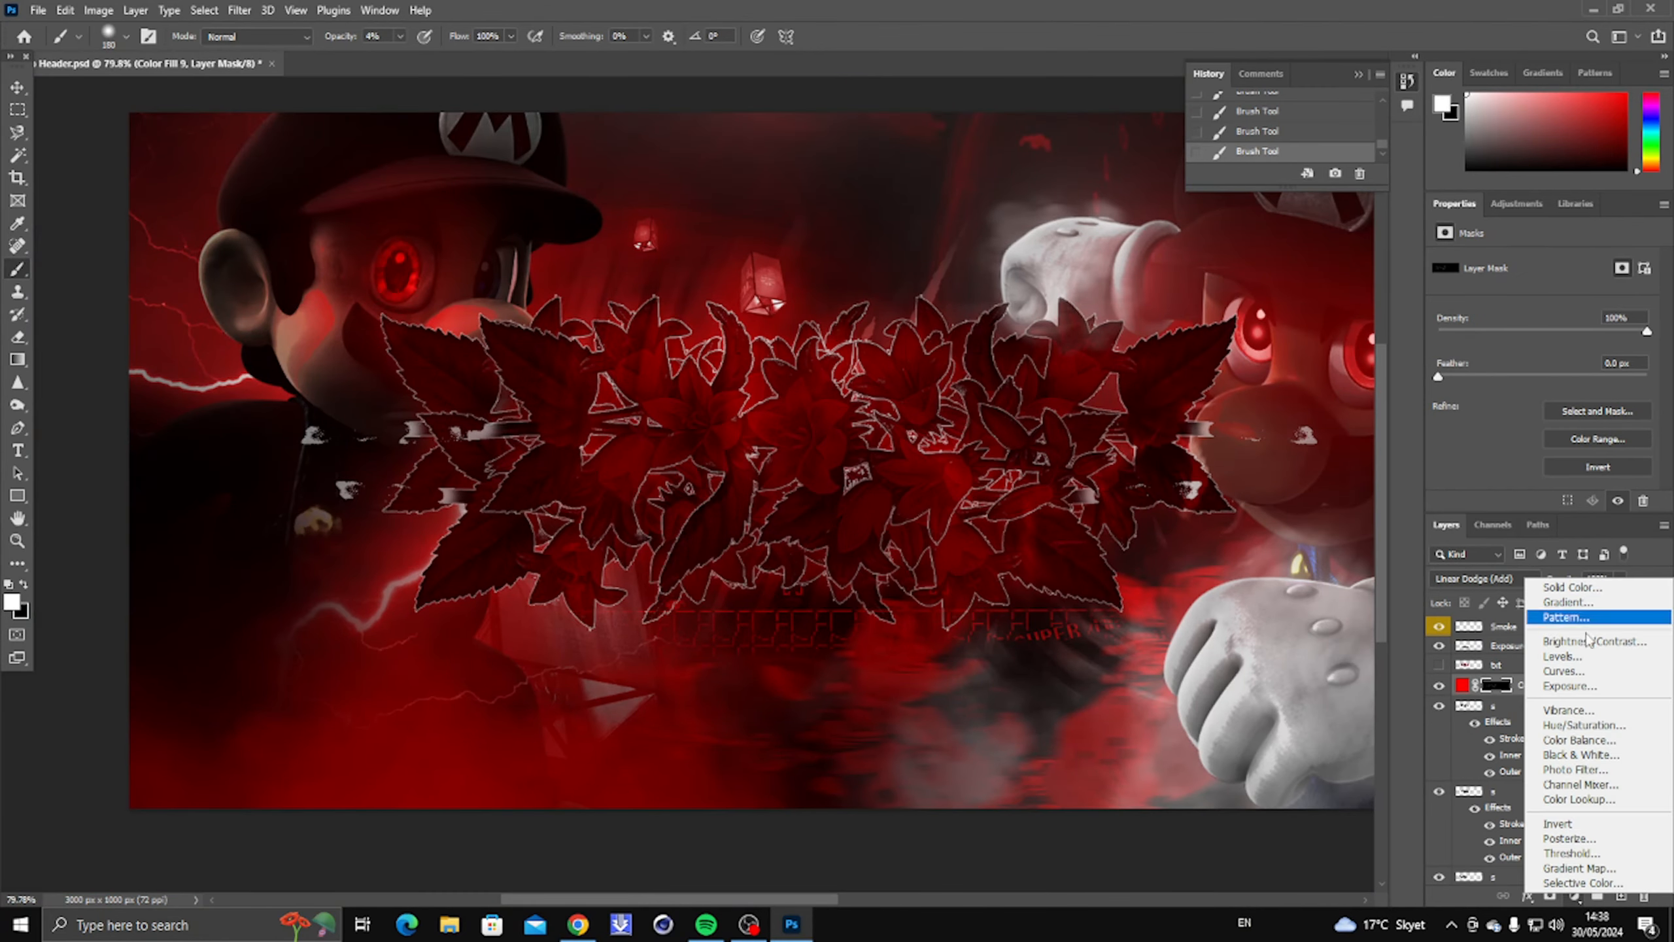
{"action": "left_click", "coordinate": [1566, 687]}
{"action": "left_click_drag", "start_coordinate": [1542, 310], "coordinate": [1574, 311]}
Step: Select all the styled leaf layers beneath the adjustment layers and merge them into one layer
{"action": "left_click", "coordinate": [1549, 709]}
{"action": "left_click", "coordinate": [1549, 726]}
{"action": "scroll", "coordinate": [1537, 804], "scroll_direction": "down", "scroll_amount": 6}
{"action": "left_click", "coordinate": [1530, 736], "text": "shift"}
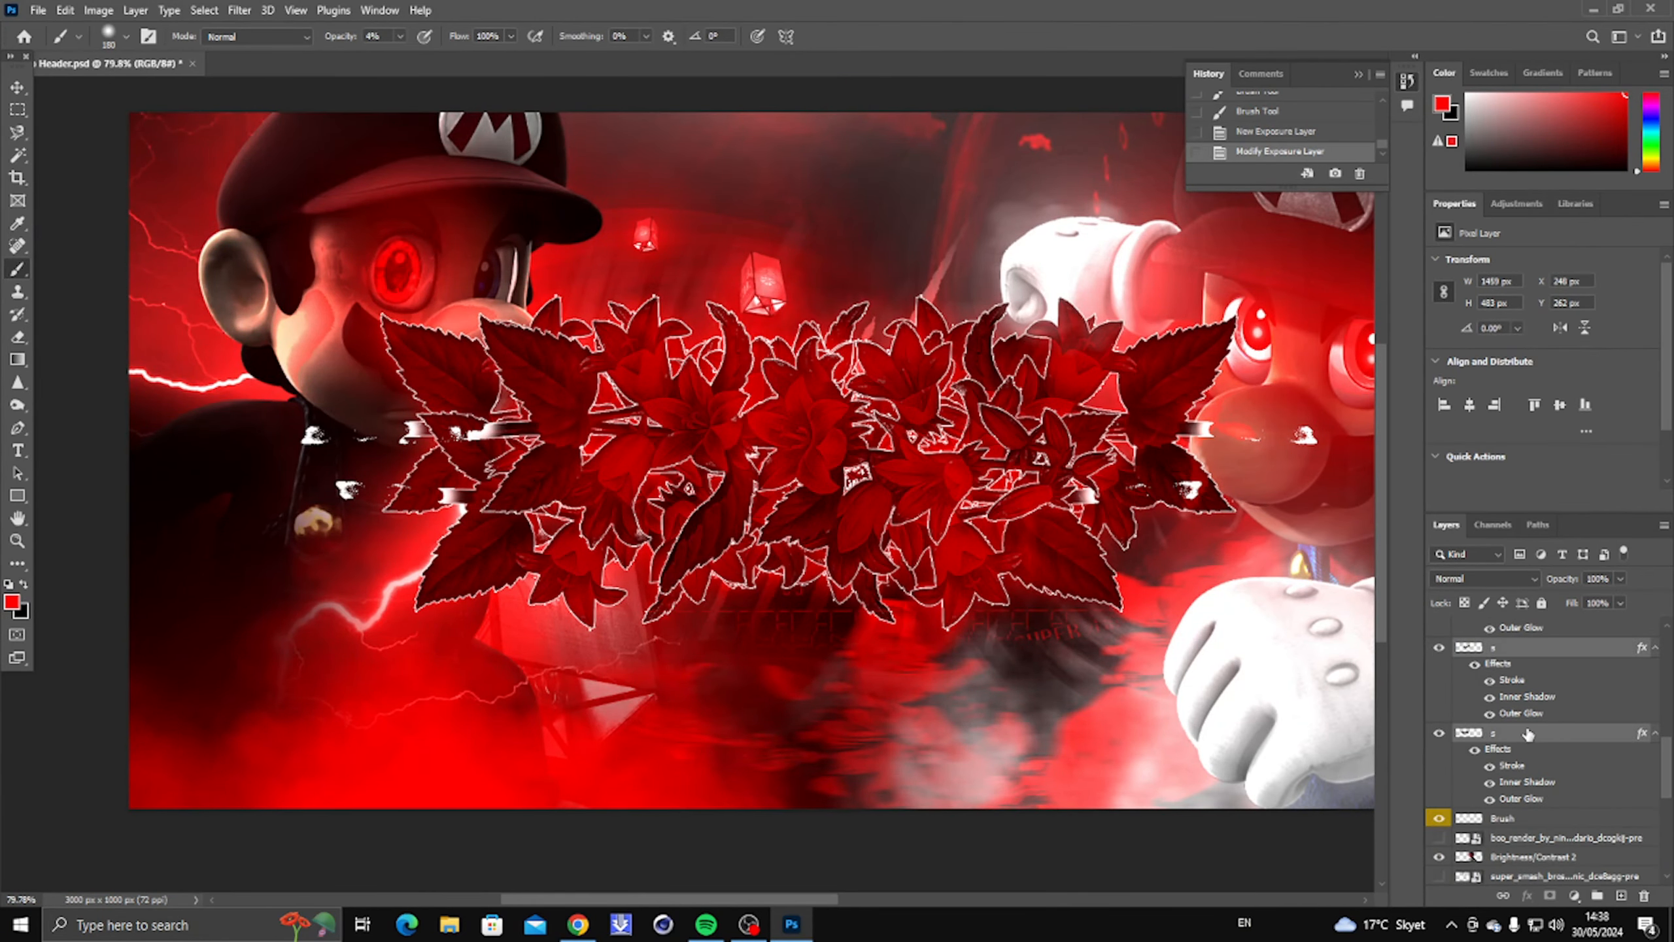
{"action": "key", "text": "ctrl+e"}
Step: Place the new Exposure adjustment directly above the merged leaf layer, below the red color fill, and clip it to the leaves
{"action": "left_click", "coordinate": [1542, 735]}
{"action": "key", "text": "ctrl+alt+g"}
{"action": "left_click", "coordinate": [1547, 712]}
{"action": "key", "text": "ctrl+alt+g"}
{"action": "key", "text": "ctrl+alt+g"}
{"action": "key", "text": "ctrl+bracketleft"}
{"action": "key", "text": "ctrl+alt+g"}
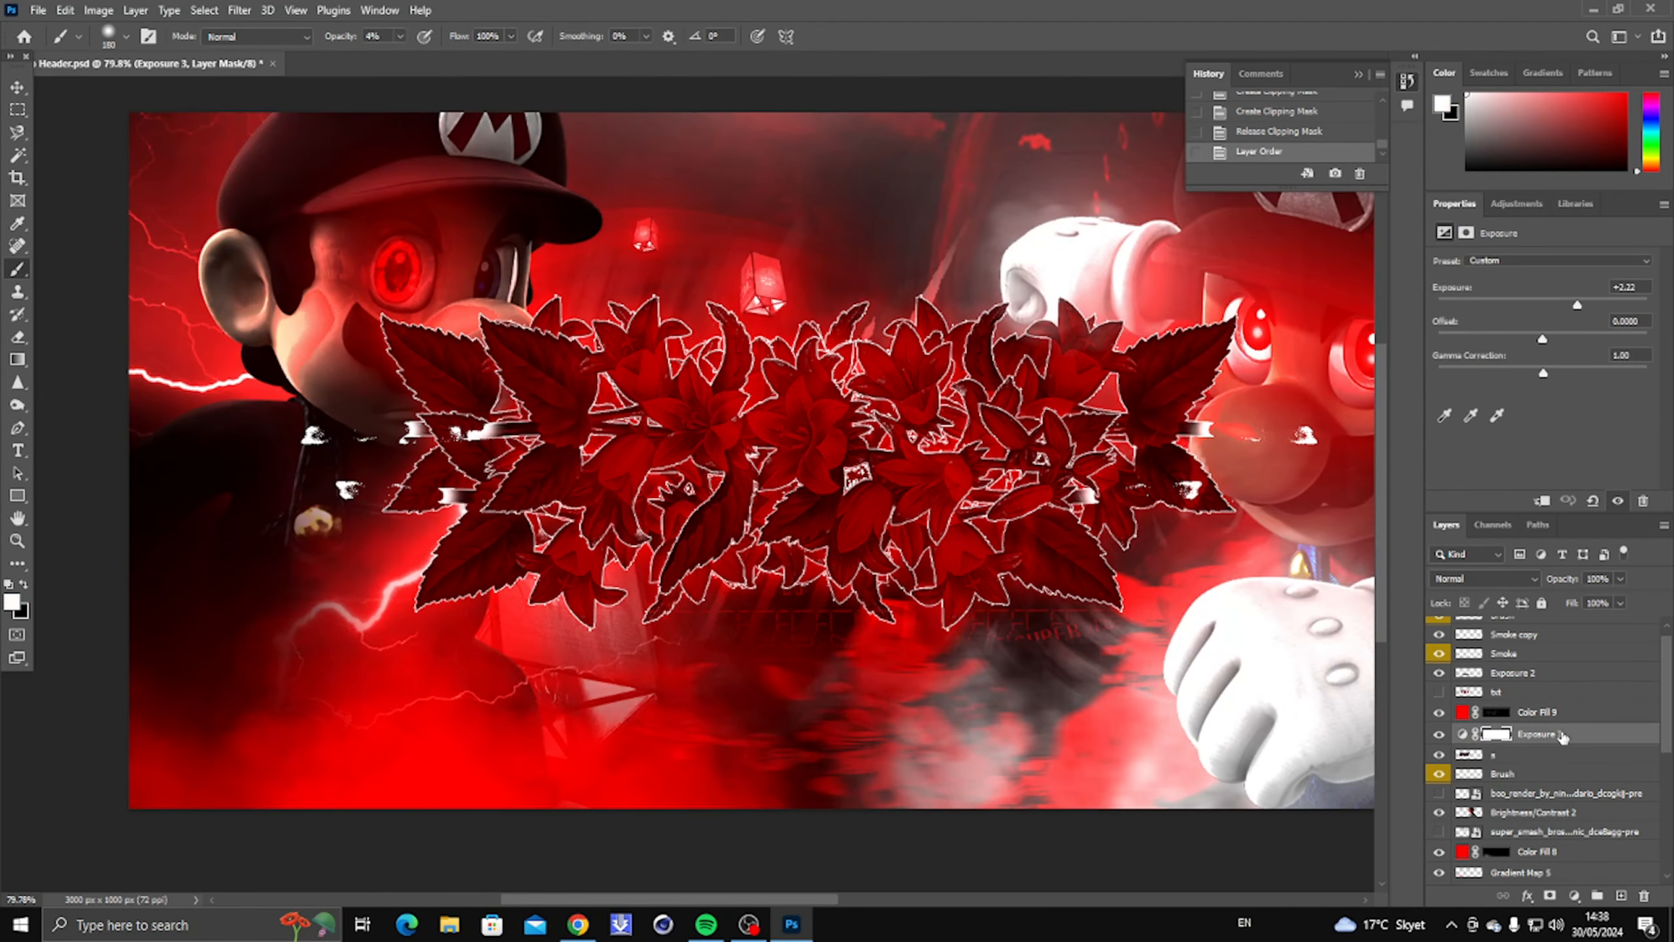
Step: Invert the clipped Exposure mask and brush white at 15% opacity over the leaves to brighten their centre
{"action": "key", "text": "ctrl+i"}
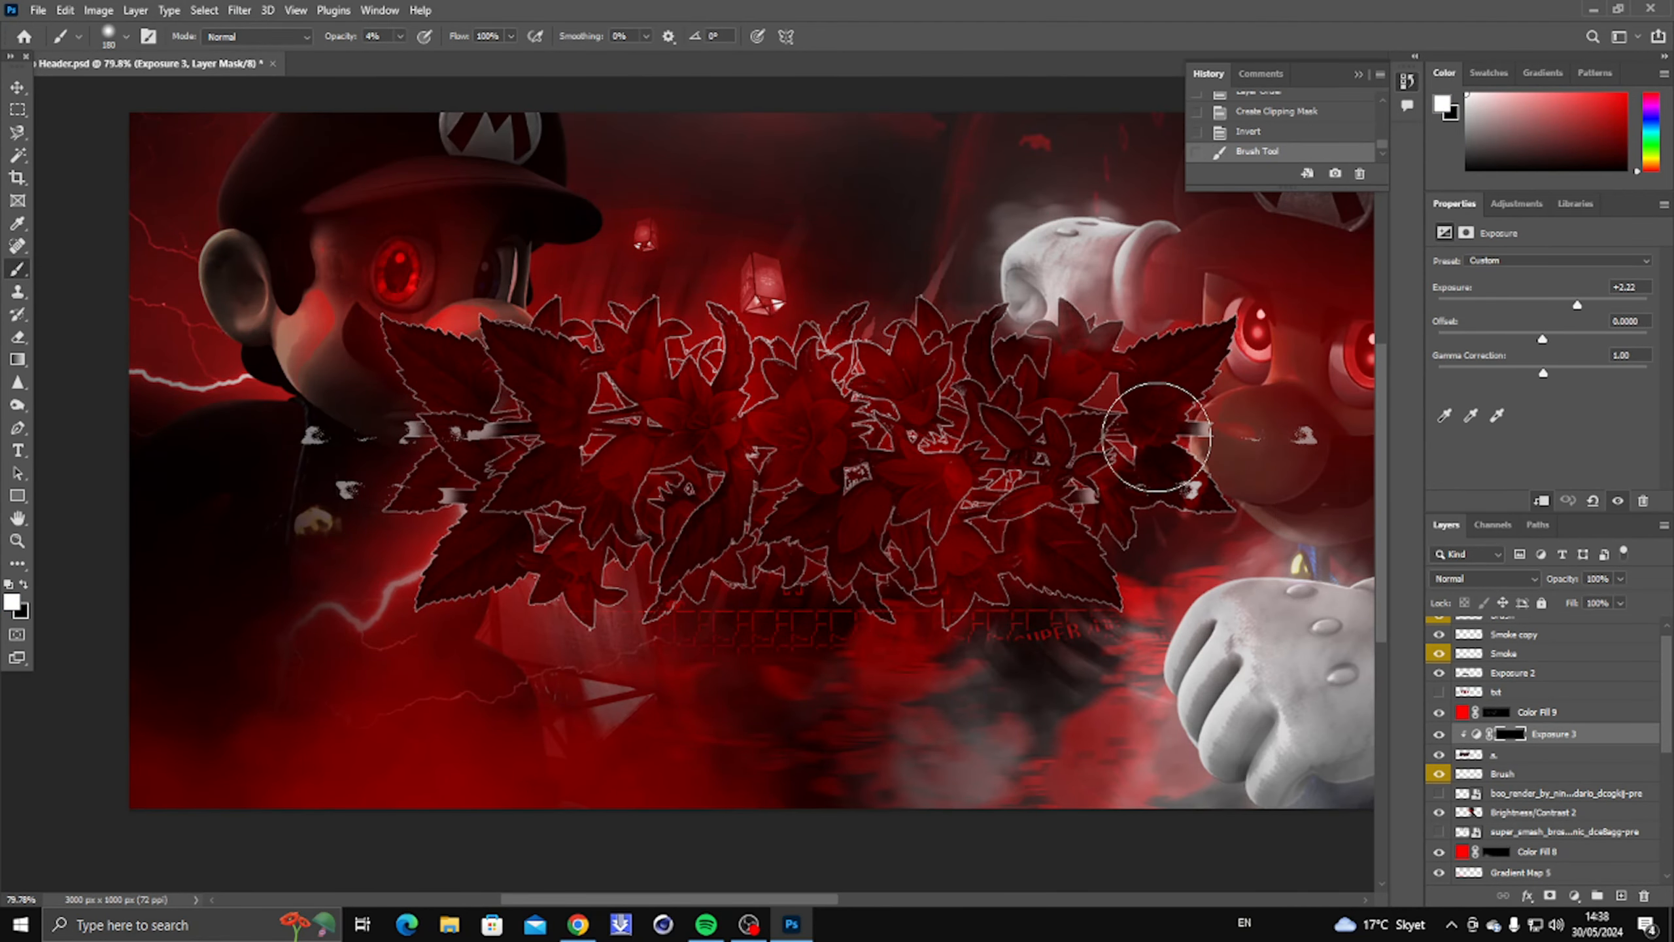
{"action": "key", "text": "ctrl+z"}
{"action": "key", "text": "ctrl+shift+z"}
{"action": "key", "text": "ctrl+shift+z"}
{"action": "key", "text": "ctrl+shift+z"}
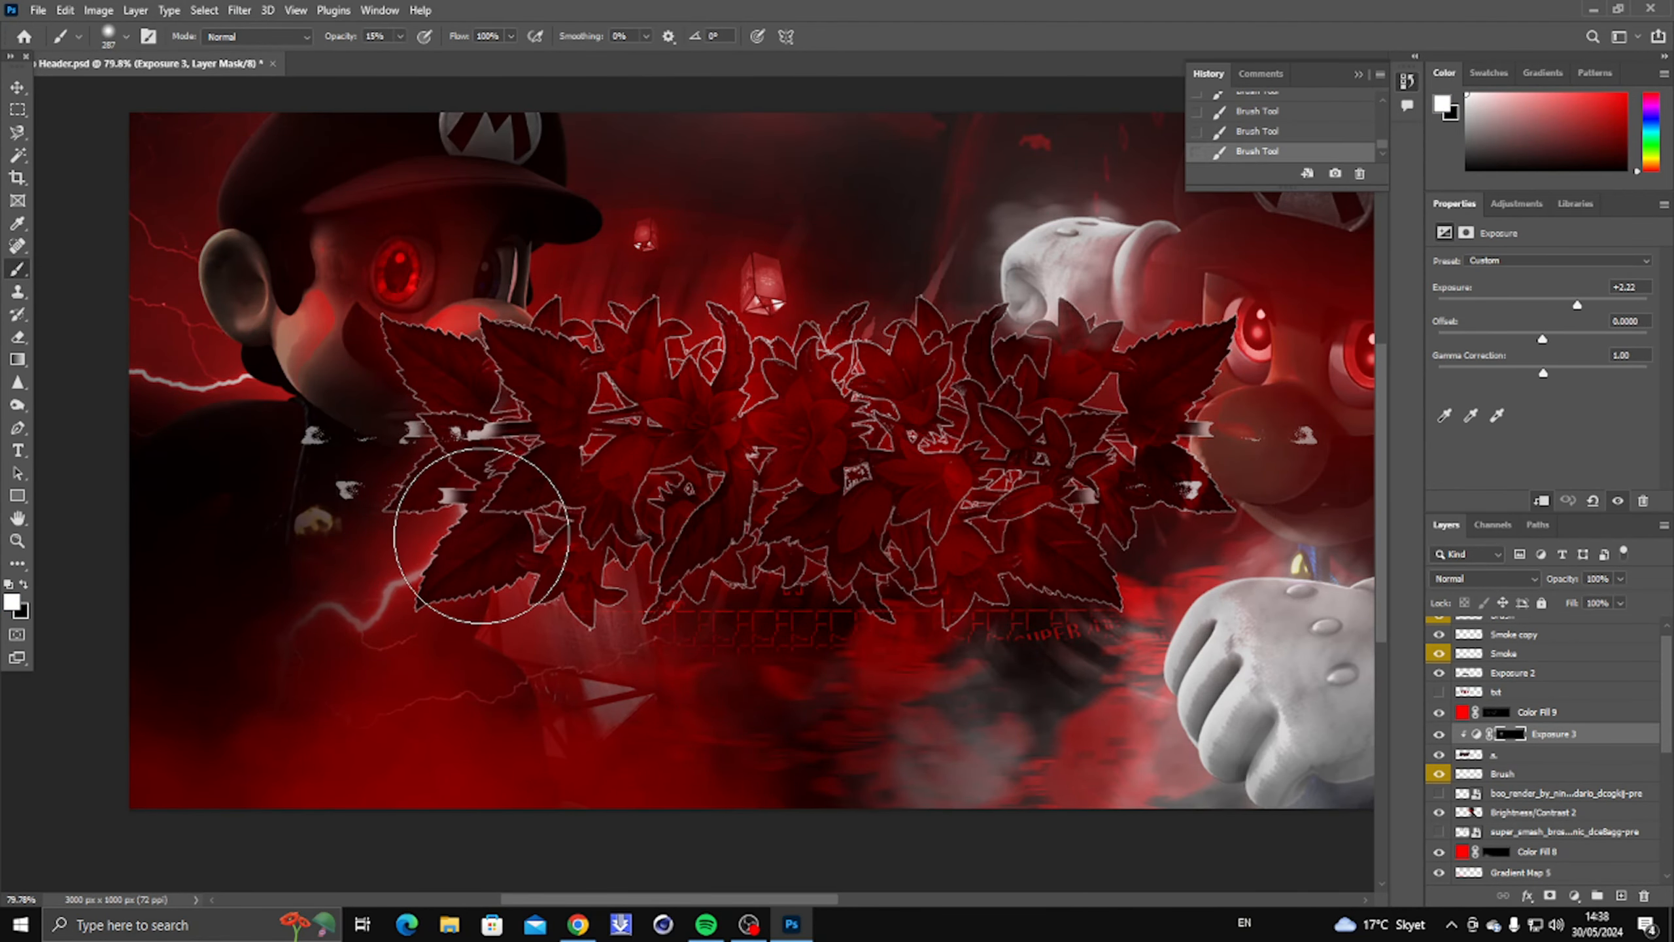
{"action": "mouse_move", "coordinate": [785, 432]}
{"action": "left_mouse_down"}
{"action": "mouse_move", "coordinate": [955, 435]}
{"action": "mouse_move", "coordinate": [614, 451]}
{"action": "left_mouse_up"}
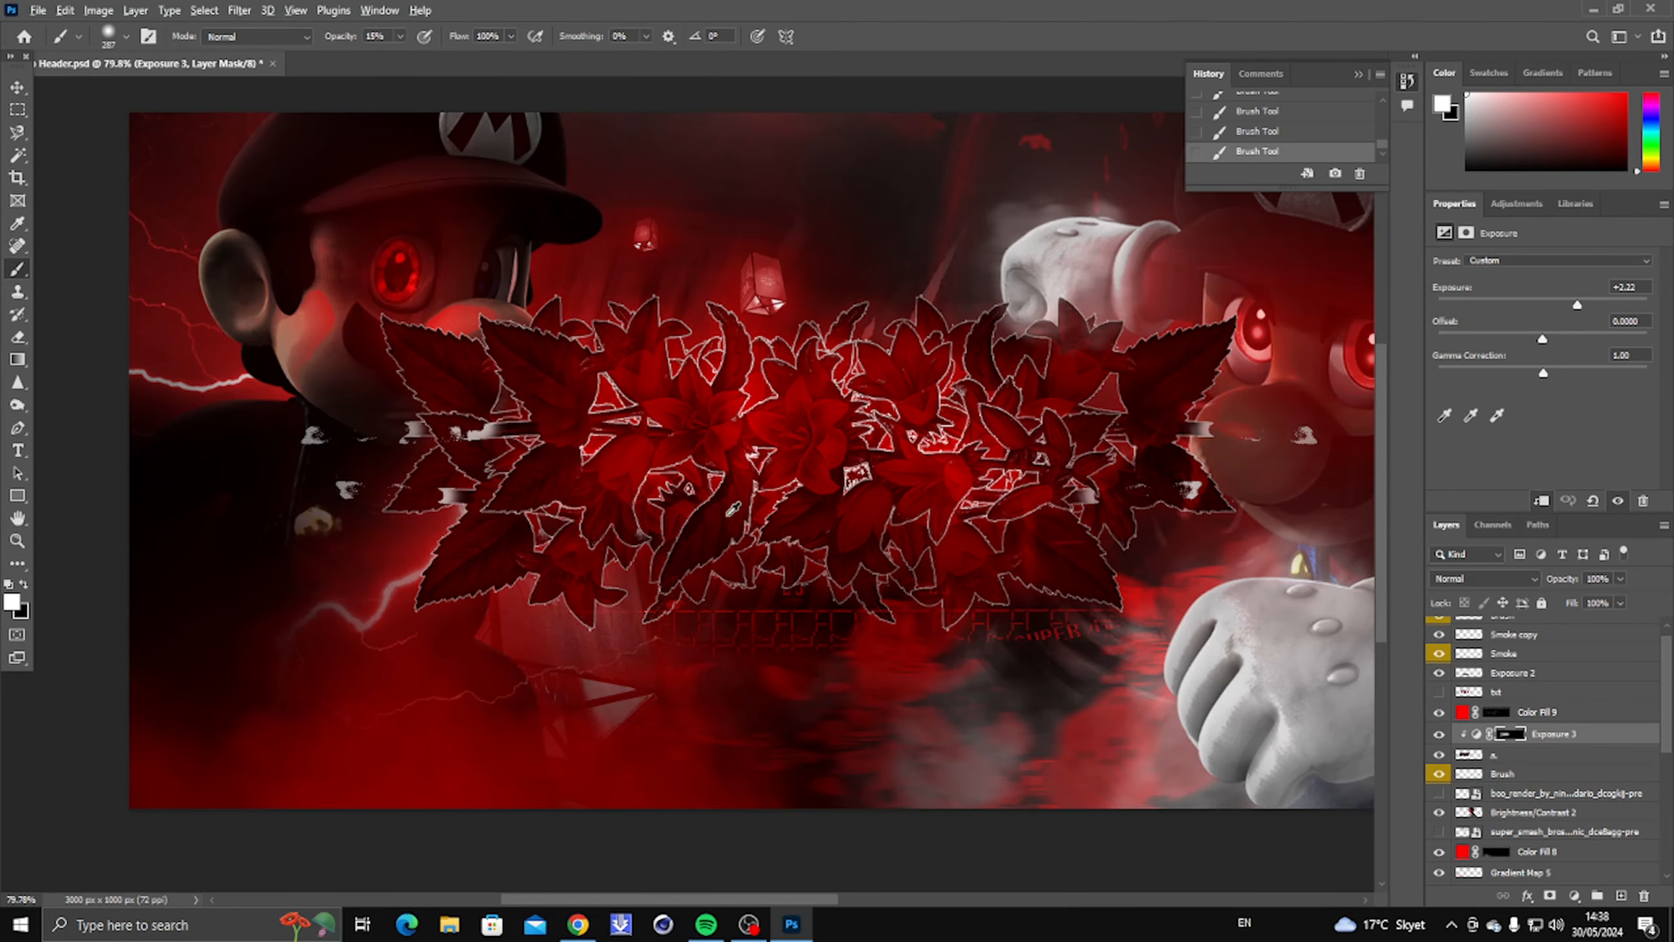
Step: Merge the red color fill, the clipped Exposure and the leaves into one layer, and show the txt layer again
{"action": "key", "text": "z"}
{"action": "left_click_drag", "start_coordinate": [733, 509], "coordinate": [691, 524]}
{"action": "left_click", "coordinate": [1549, 718]}
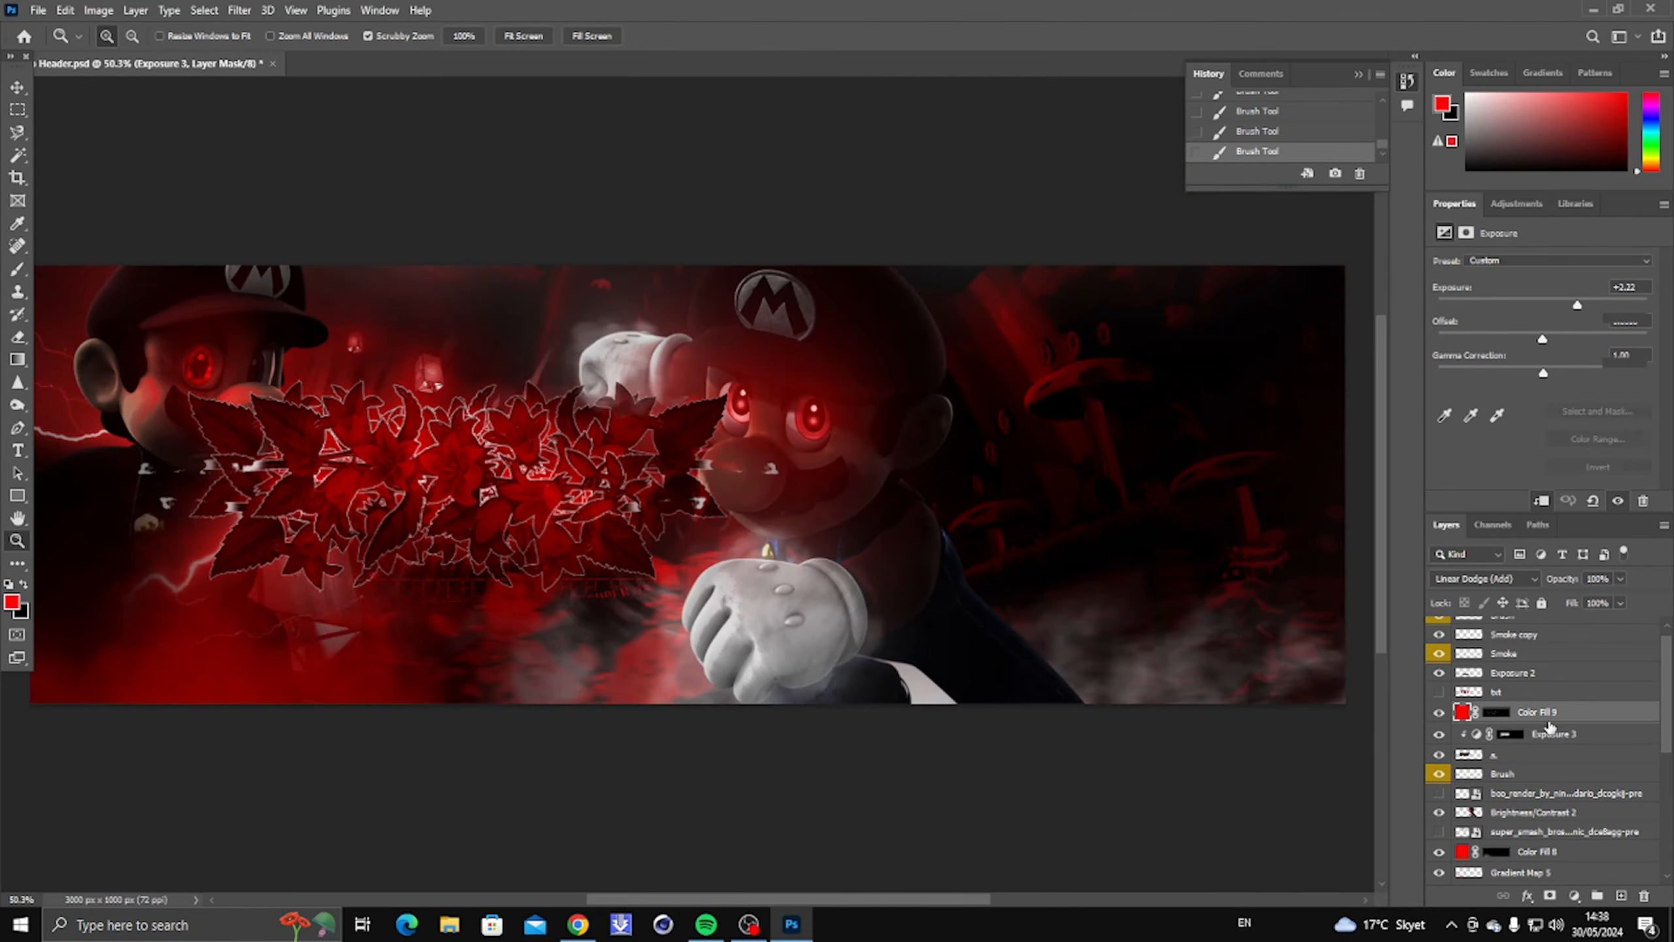
{"action": "key", "text": "ctrl+e"}
{"action": "left_click", "coordinate": [1439, 692]}
{"action": "left_click_drag", "start_coordinate": [253, 515], "coordinate": [459, 508]}
{"action": "right_click", "coordinate": [459, 508]}
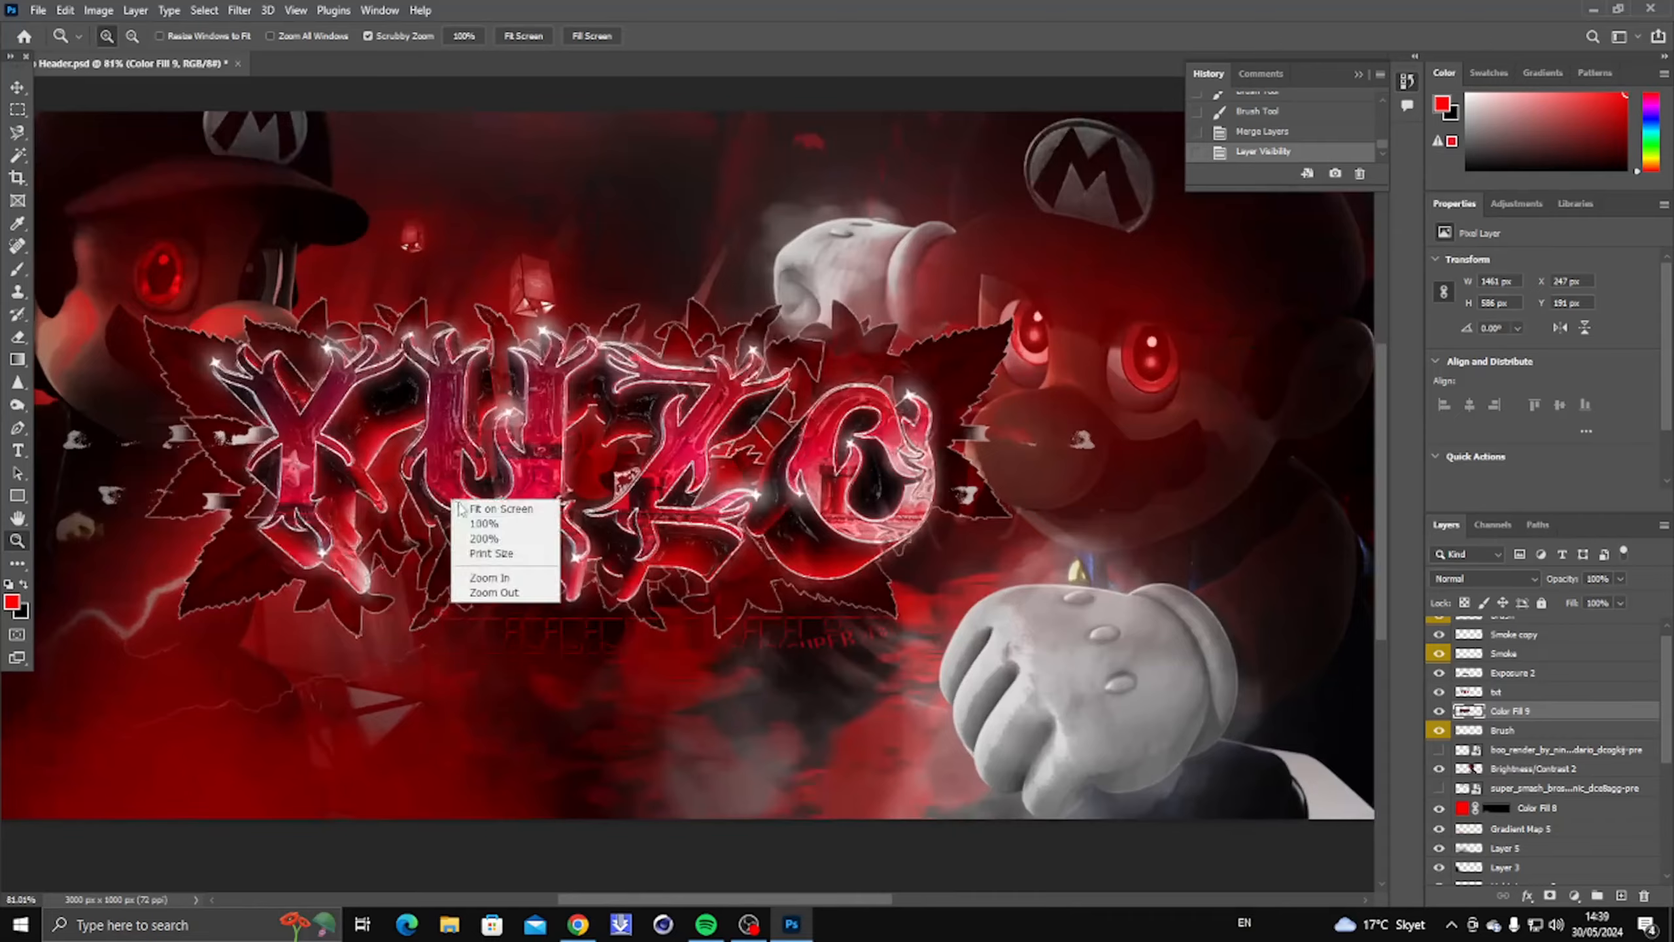
{"action": "key", "text": "Escape"}
Step: Warp the merged leaf layer slightly around the letters at its lower edge and on the Y side
{"action": "key", "text": "ctrl+t"}
{"action": "right_click", "coordinate": [763, 482]}
{"action": "left_click", "coordinate": [896, 602]}
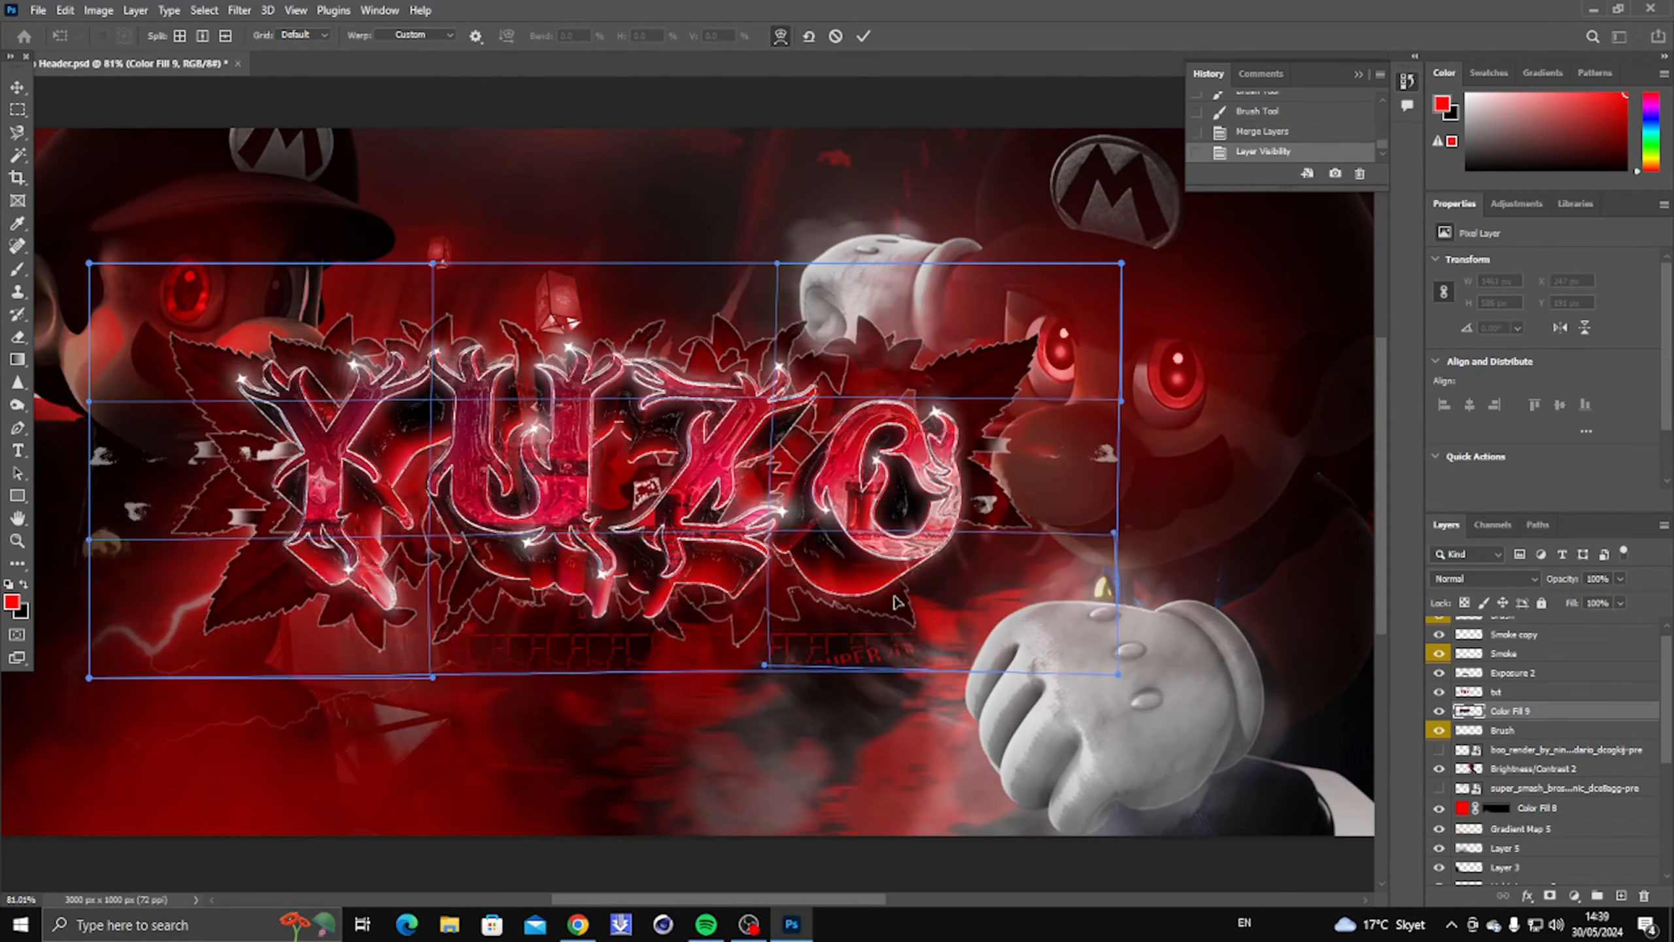
{"action": "left_click_drag", "start_coordinate": [471, 597], "coordinate": [482, 606]}
{"action": "left_click_drag", "start_coordinate": [310, 353], "coordinate": [323, 363]}
{"action": "left_click_drag", "start_coordinate": [241, 488], "coordinate": [254, 489]}
{"action": "left_click_drag", "start_coordinate": [586, 601], "coordinate": [591, 612]}
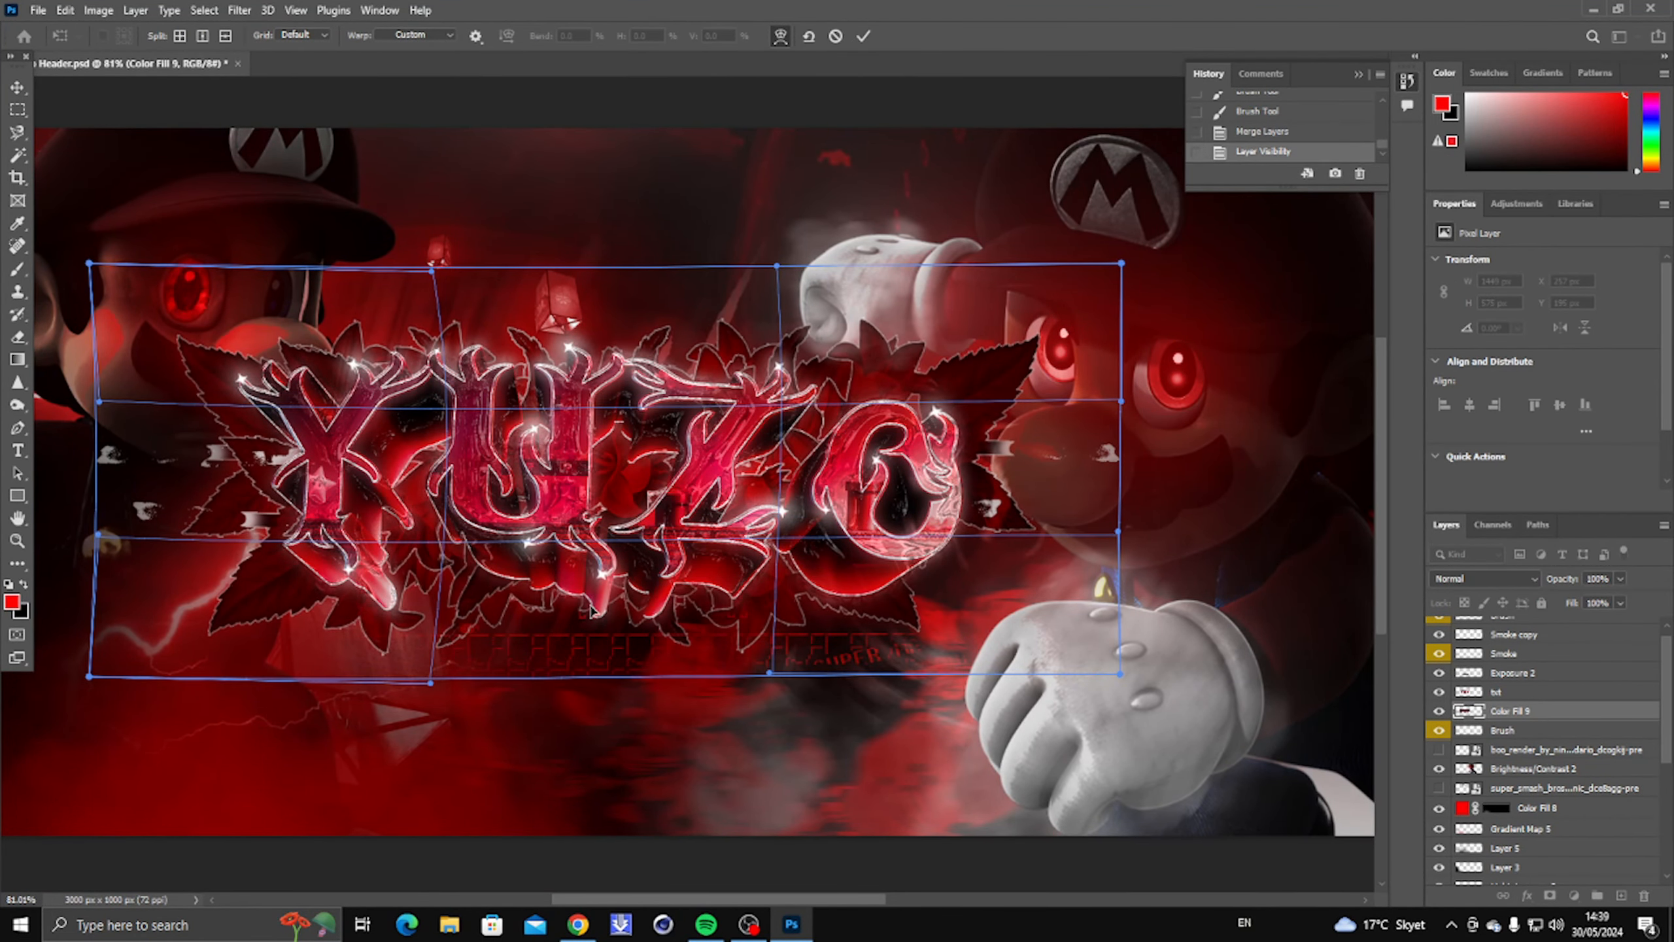
{"action": "key", "text": "Return"}
Step: Transform the leaf layer again, reshaping the leaves near the O with a second warp
{"action": "key", "text": "ctrl+t"}
{"action": "key", "text": "Return"}
{"action": "key", "text": "ctrl+t"}
{"action": "right_click", "coordinate": [710, 493]}
{"action": "left_click", "coordinate": [771, 585]}
{"action": "left_click_drag", "start_coordinate": [1099, 265], "coordinate": [979, 318]}
{"action": "key", "text": "Return"}
Step: Examine the reshaped leaves in the whole header and locate the Exposure 1 layer
{"action": "key", "text": "z"}
{"action": "left_click_drag", "start_coordinate": [923, 530], "coordinate": [823, 529]}
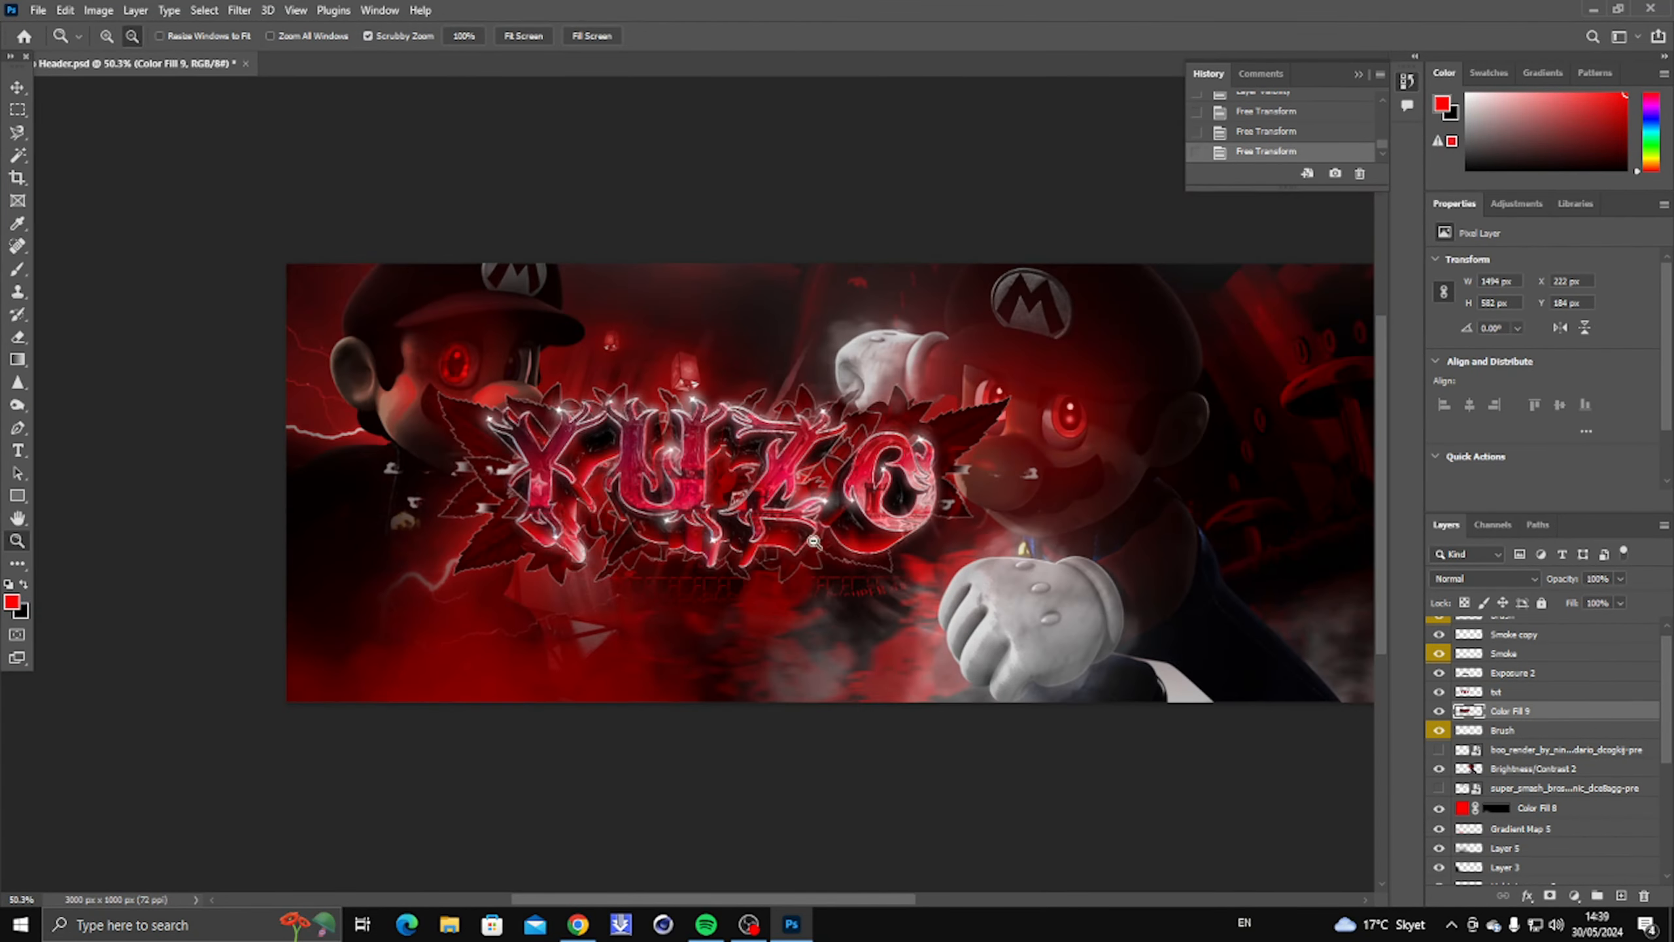
{"action": "scroll", "coordinate": [824, 530], "scroll_direction": "right", "scroll_amount": 5}
{"action": "right_click", "coordinate": [510, 551]}
{"action": "left_click", "coordinate": [530, 555]}
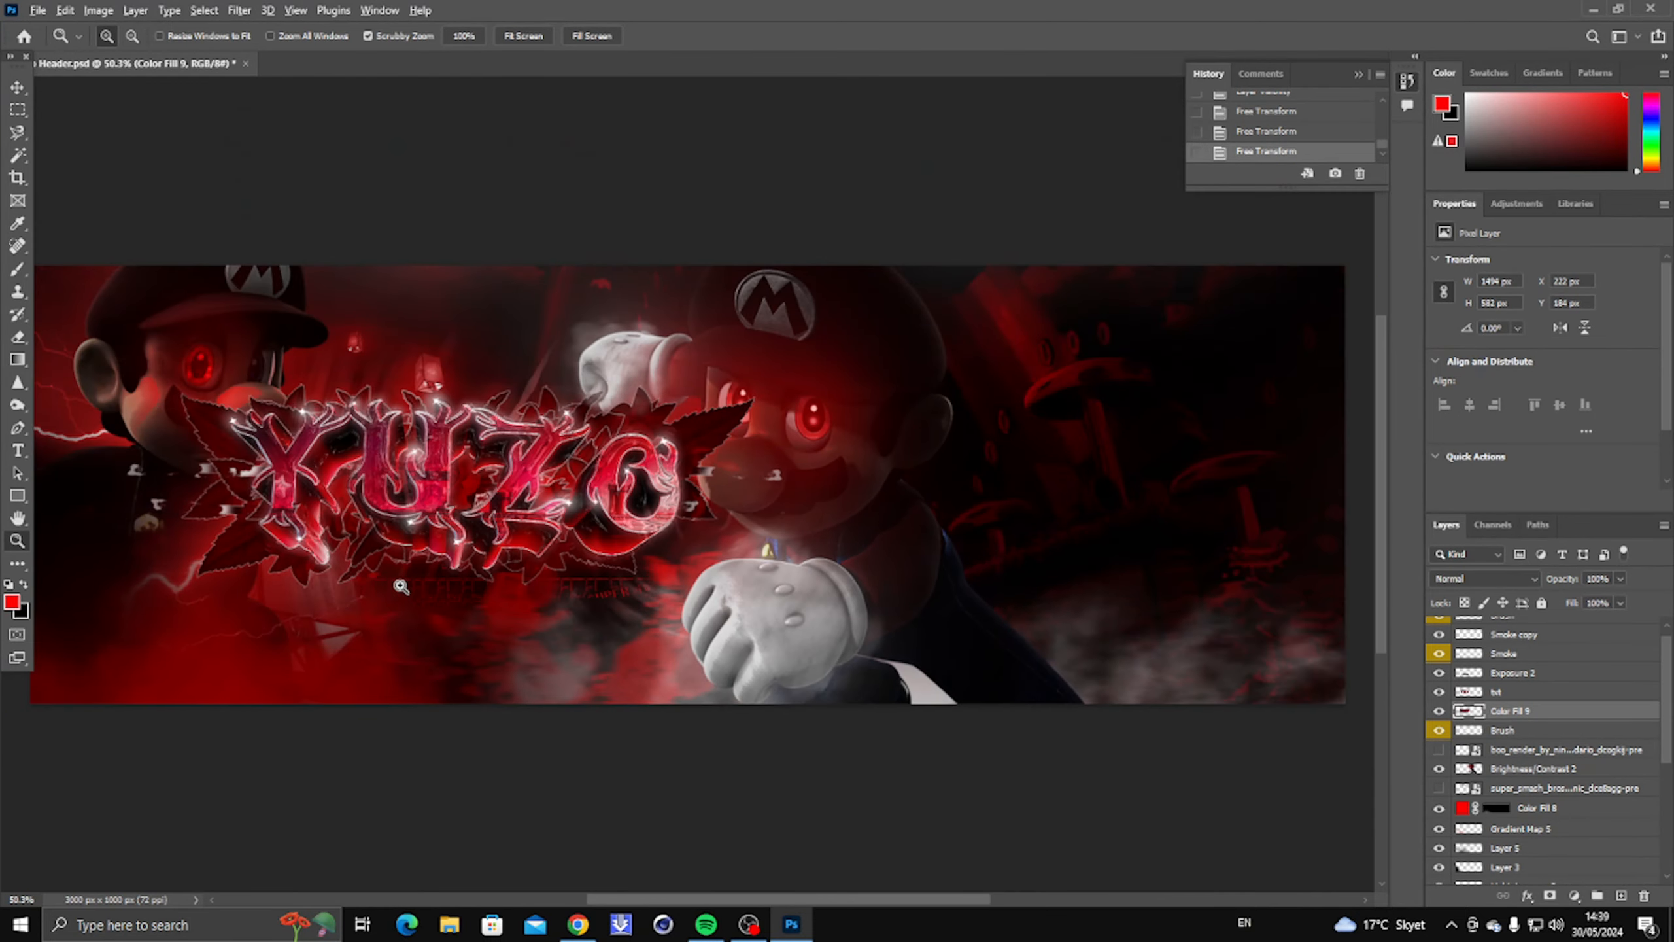
{"action": "scroll", "coordinate": [401, 586], "scroll_direction": "left", "scroll_amount": 3}
{"action": "scroll", "coordinate": [1501, 730], "scroll_direction": "down", "scroll_amount": 5}
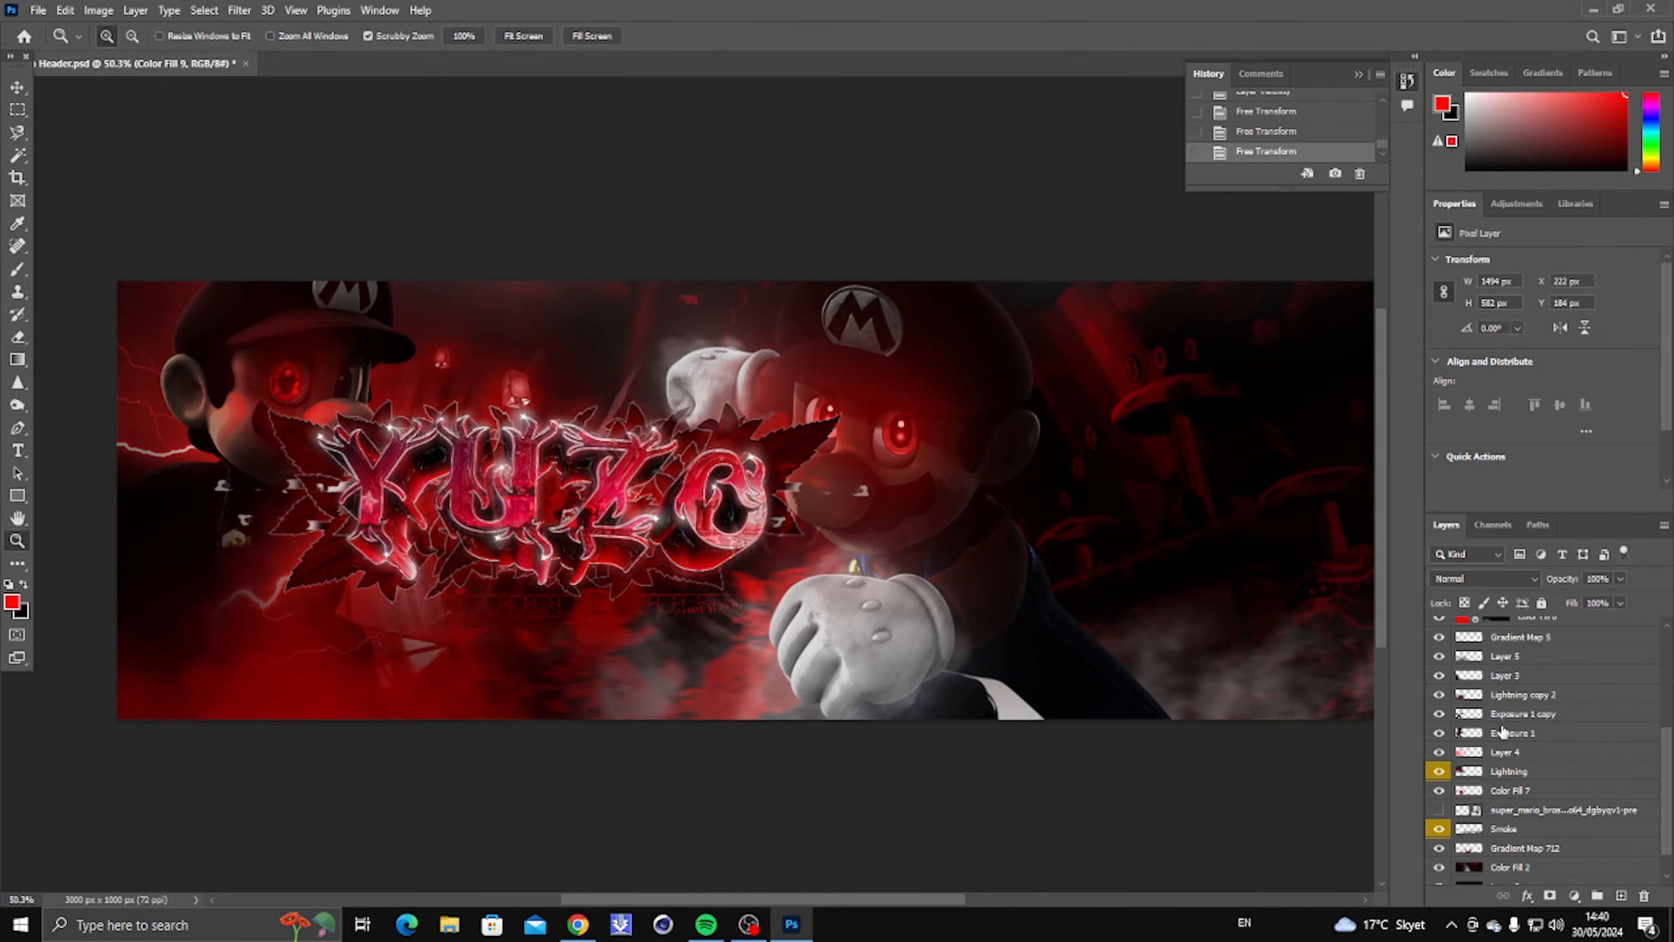
{"action": "left_click", "coordinate": [1501, 731]}
{"action": "right_click", "coordinate": [181, 516]}
{"action": "left_click", "coordinate": [204, 525]}
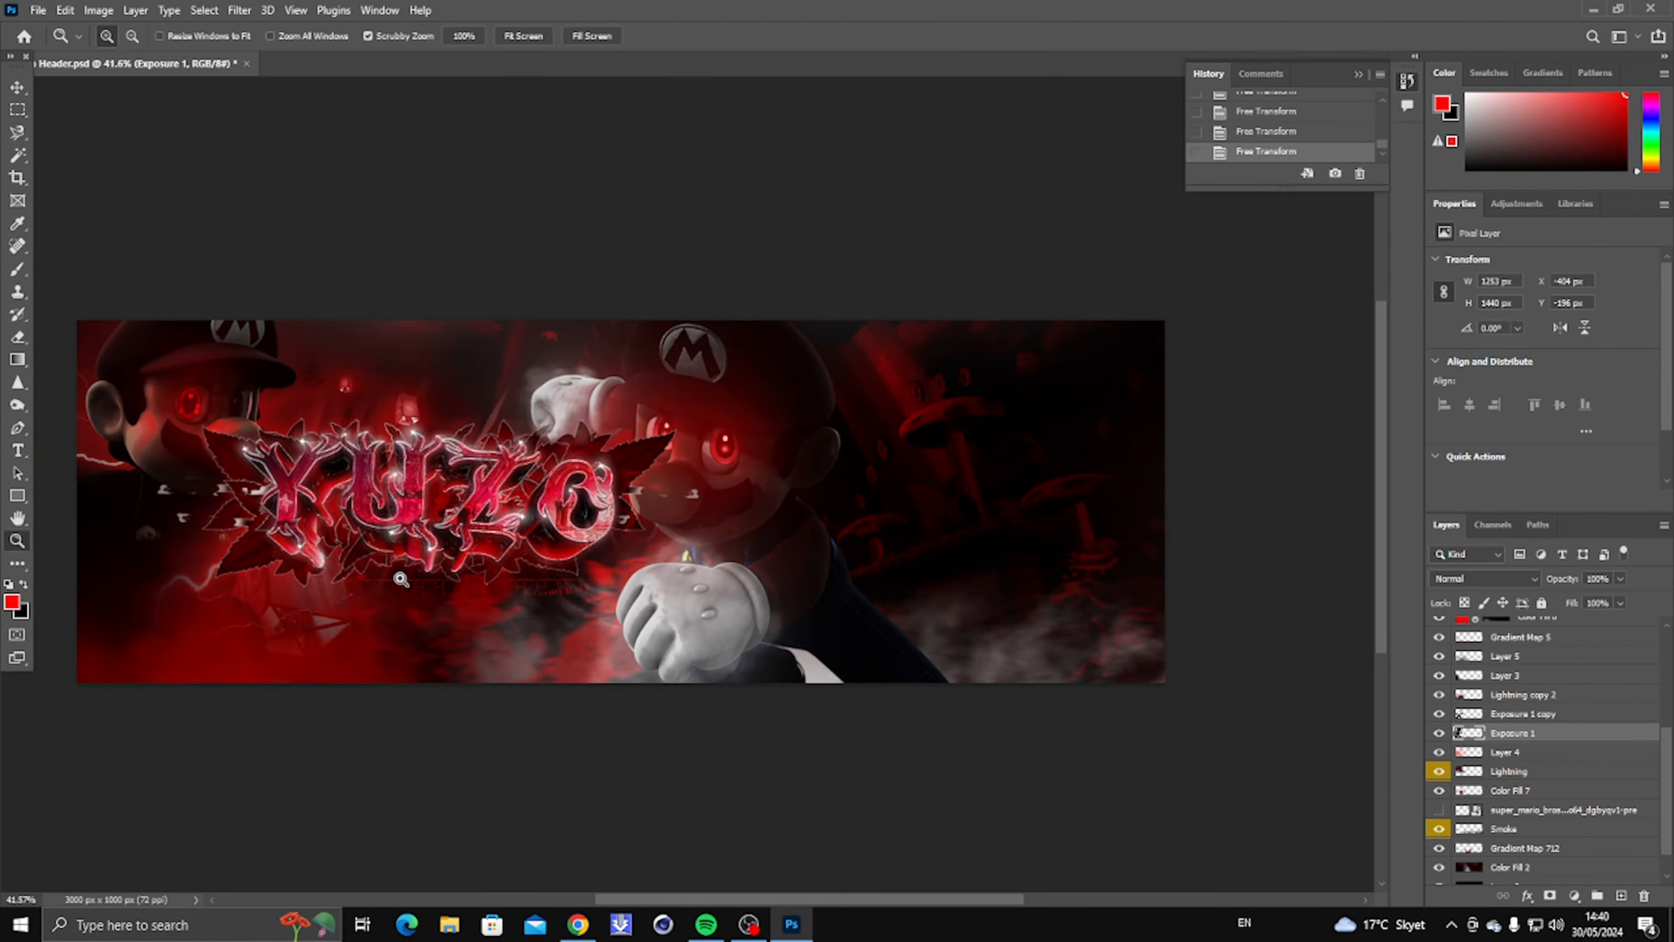
Step: Toggle the visibility of the merged leaf layer and the txt layer to compare the header with and without them
{"action": "scroll", "coordinate": [664, 524], "scroll_direction": "up", "scroll_amount": 6}
{"action": "scroll", "coordinate": [1540, 725], "scroll_direction": "up", "scroll_amount": 5}
{"action": "scroll", "coordinate": [1539, 706], "scroll_direction": "down", "scroll_amount": 2}
{"action": "left_click", "coordinate": [1532, 686]}
{"action": "left_click", "coordinate": [1438, 685]}
{"action": "left_click", "coordinate": [1439, 685]}
{"action": "scroll", "coordinate": [1514, 711], "scroll_direction": "up", "scroll_amount": 4}
{"action": "left_click", "coordinate": [1500, 703]}
{"action": "left_click", "coordinate": [1438, 722]}
{"action": "left_click", "coordinate": [1438, 722]}
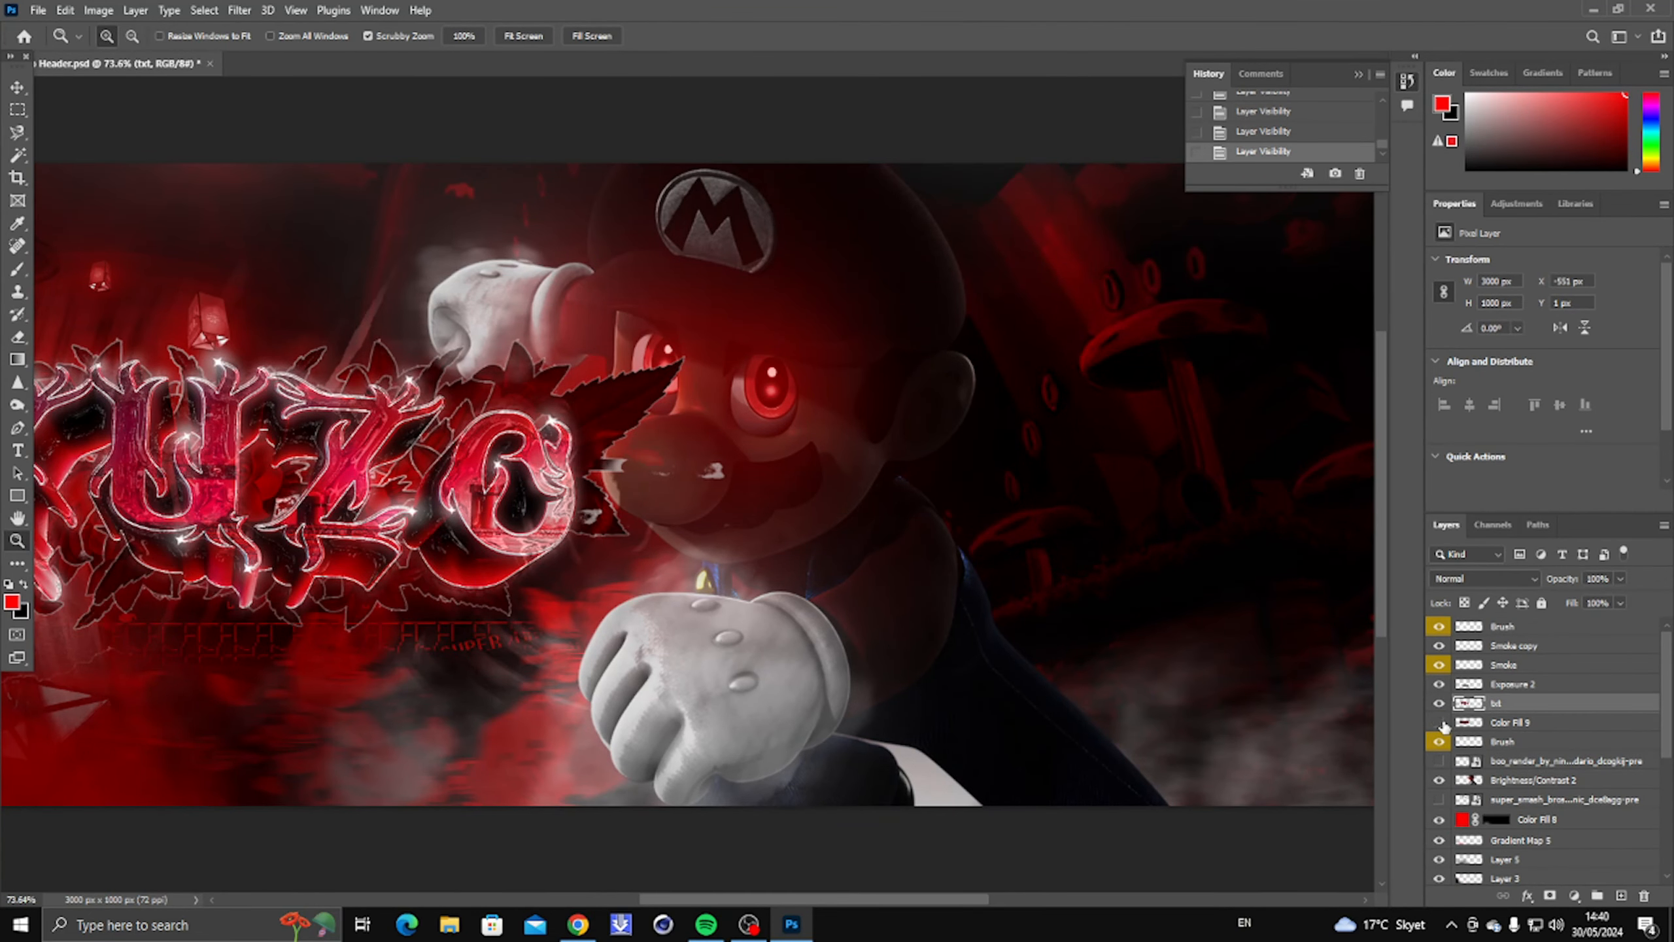
{"action": "left_click", "coordinate": [1439, 703]}
{"action": "left_click", "coordinate": [1438, 703]}
Step: Merge the YUZO text with the leaves, and stack the result below Brightness/Contrast 2 with the Soft Light Brush layer beneath it
{"action": "key", "text": "ctrl+e"}
{"action": "left_click_drag", "start_coordinate": [1509, 705], "coordinate": [1528, 765]}
{"action": "scroll", "coordinate": [725, 462], "scroll_direction": "down", "scroll_amount": 2}
{"action": "left_click_drag", "start_coordinate": [1503, 703], "coordinate": [1543, 768]}
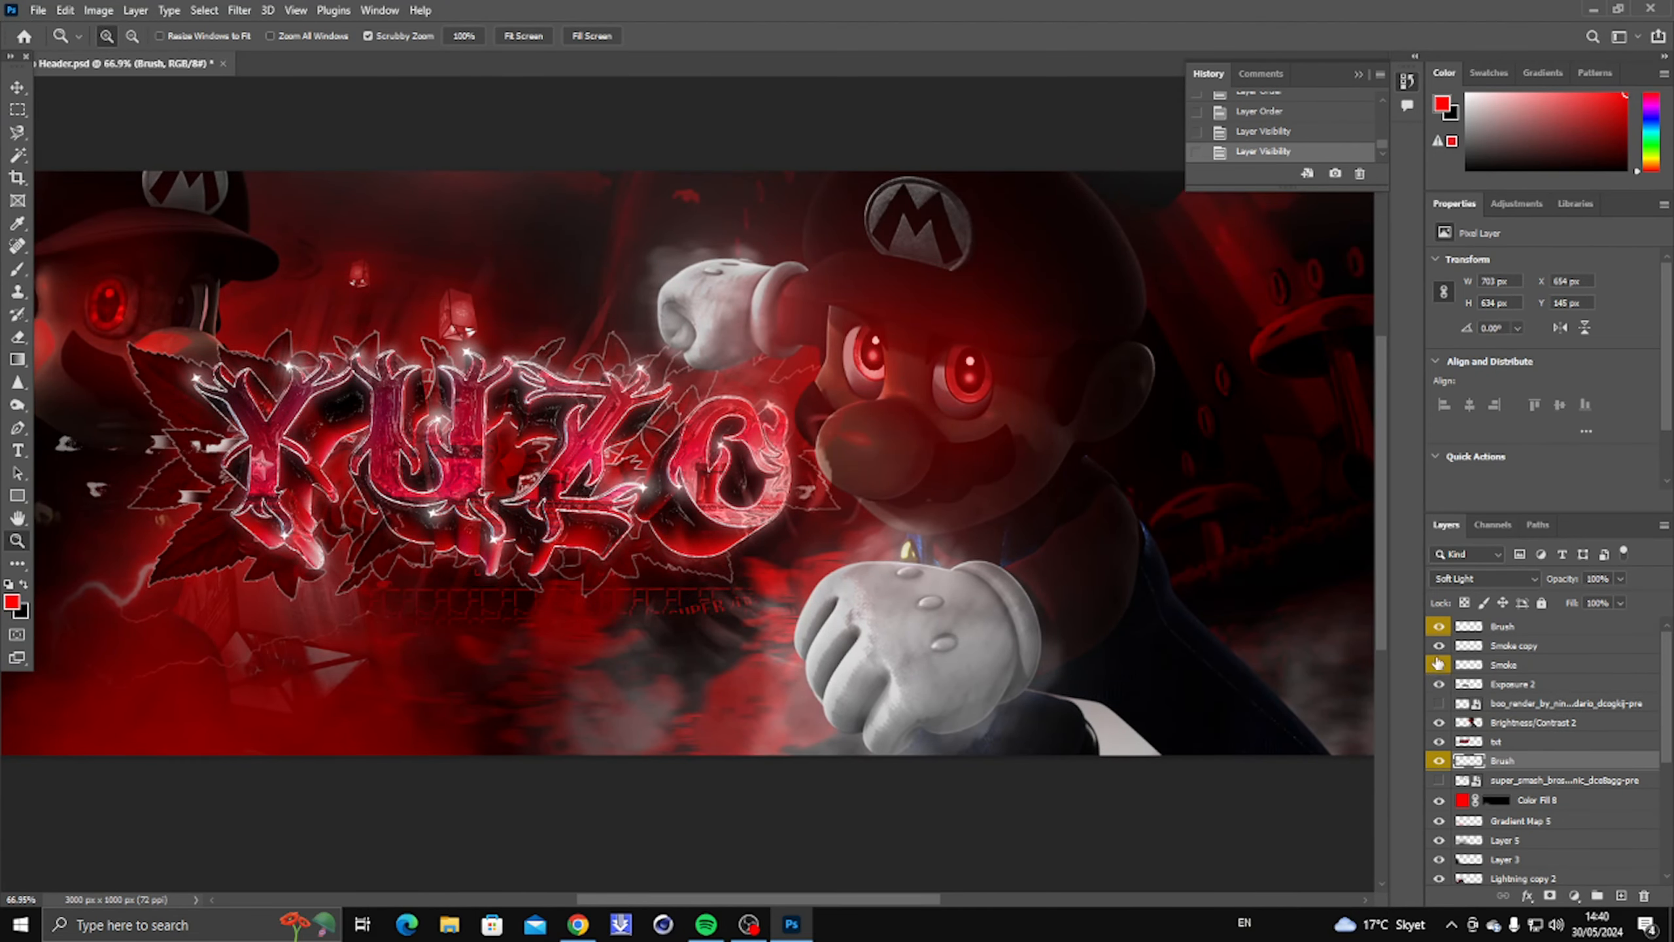
Step: Examine the merged YUZO text, both Marios and the overall composition up close and at full header size
{"action": "scroll", "coordinate": [238, 433], "scroll_direction": "up", "scroll_amount": 5}
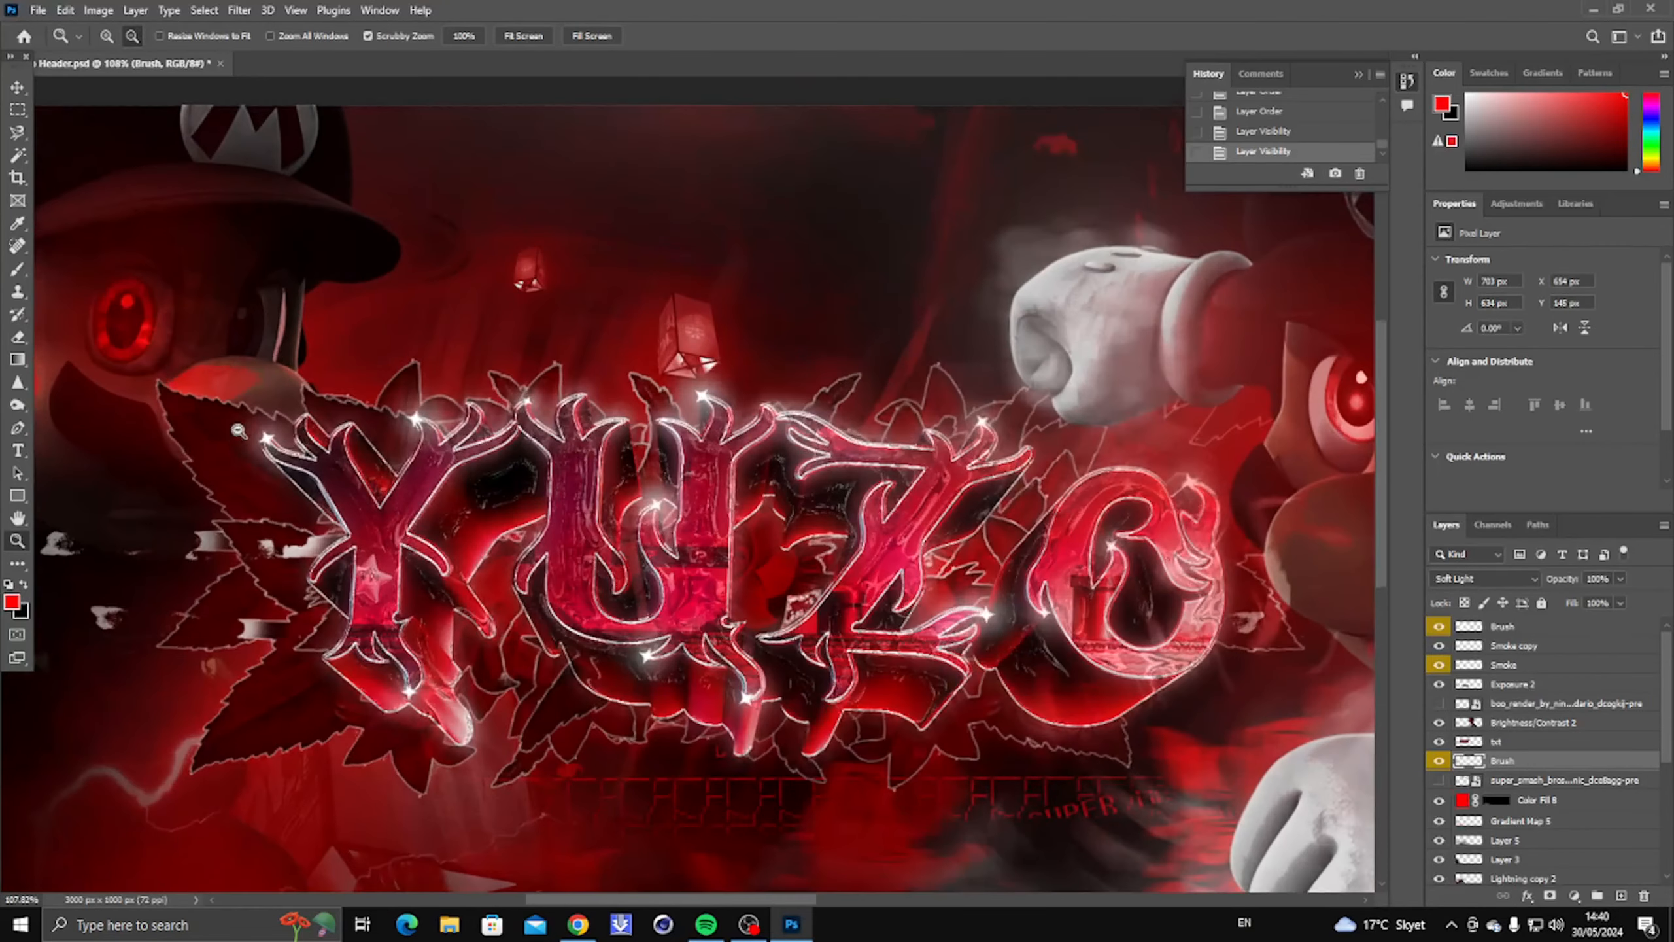
{"action": "scroll", "coordinate": [231, 433], "scroll_direction": "up", "scroll_amount": 4}
{"action": "scroll", "coordinate": [343, 763], "scroll_direction": "down", "scroll_amount": 4}
{"action": "scroll", "coordinate": [948, 775], "scroll_direction": "up", "scroll_amount": 2}
{"action": "scroll", "coordinate": [1062, 781], "scroll_direction": "down", "scroll_amount": 3}
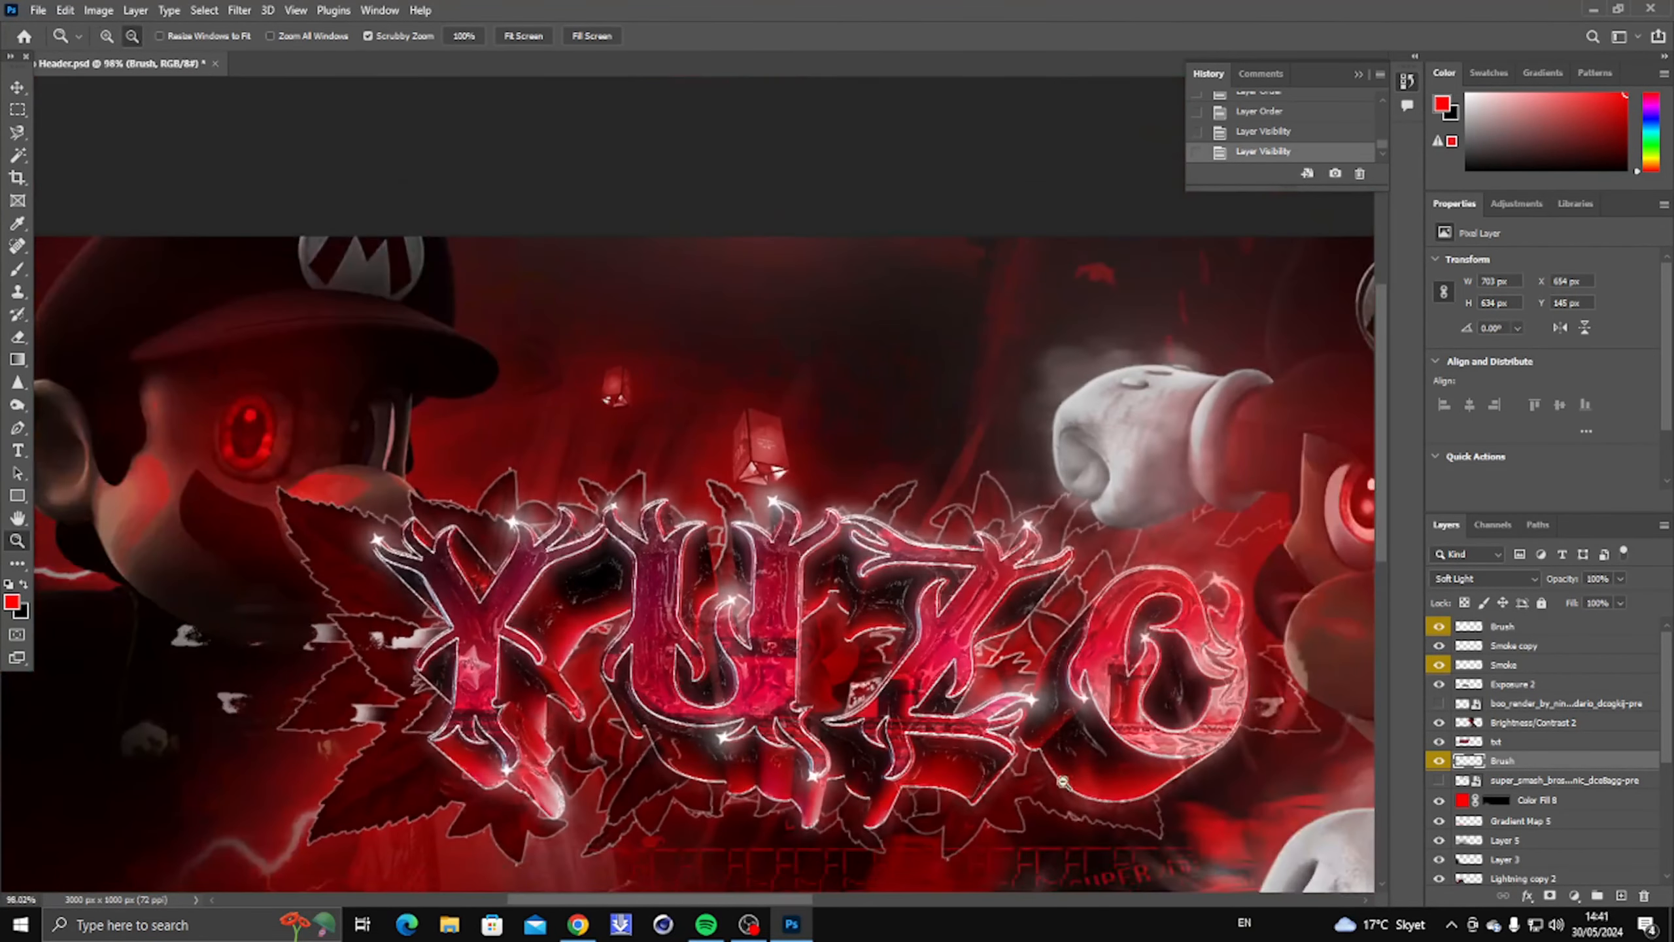
{"action": "scroll", "coordinate": [1063, 782], "scroll_direction": "down", "scroll_amount": 2}
{"action": "right_click", "coordinate": [990, 744]}
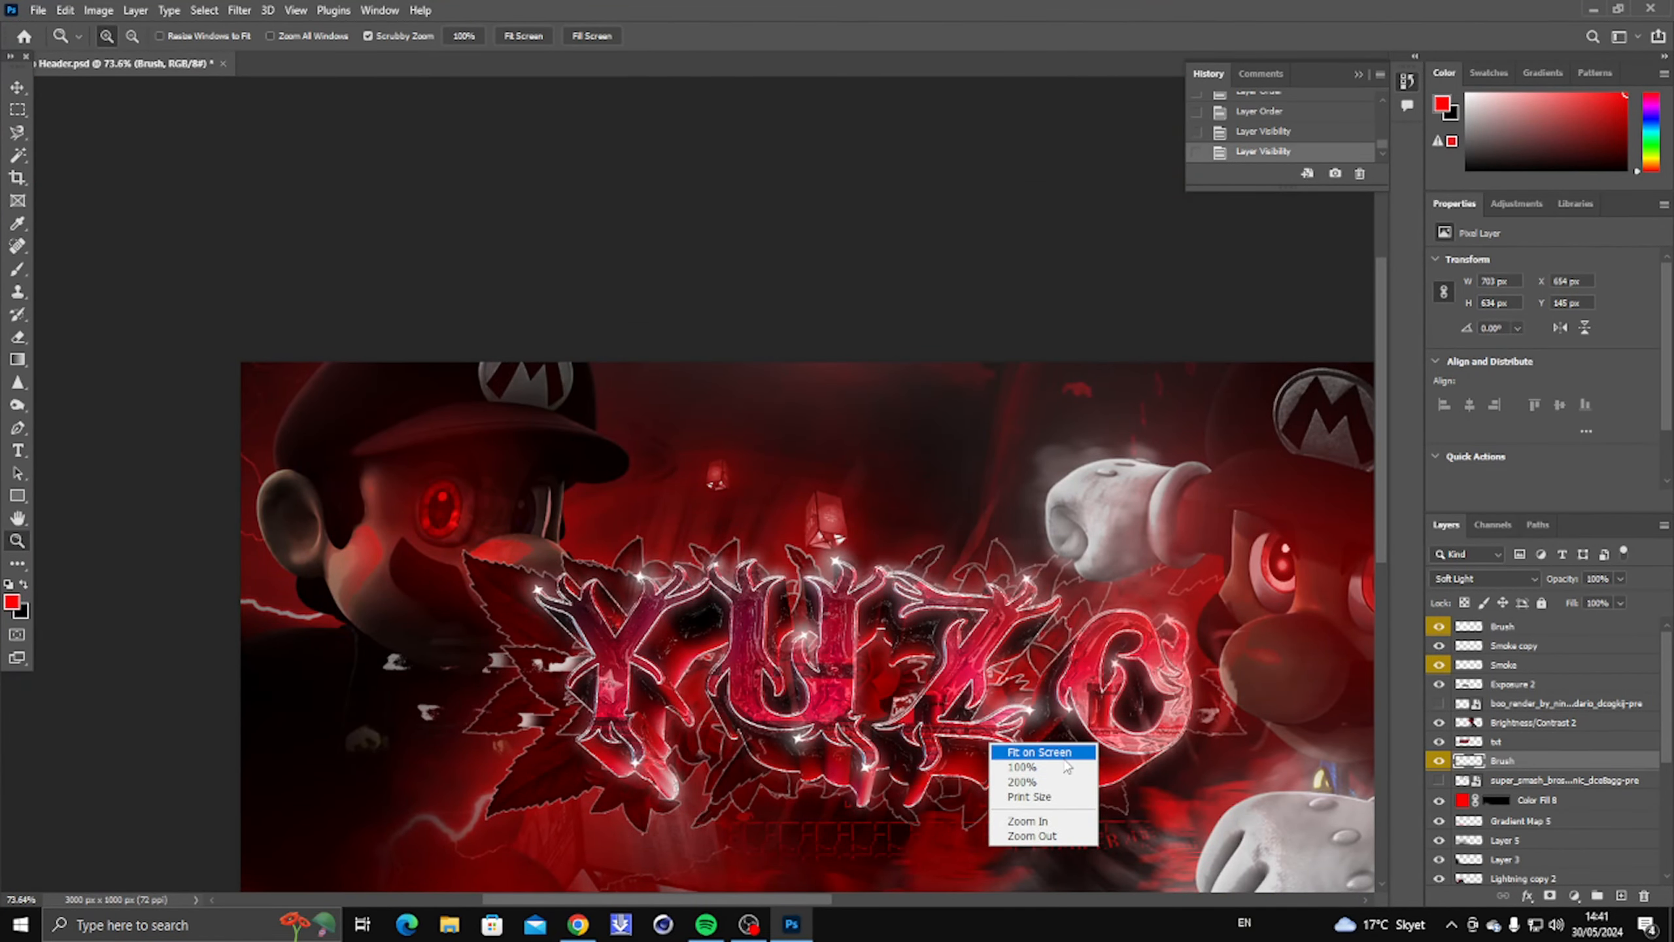
{"action": "left_click", "coordinate": [1068, 755]}
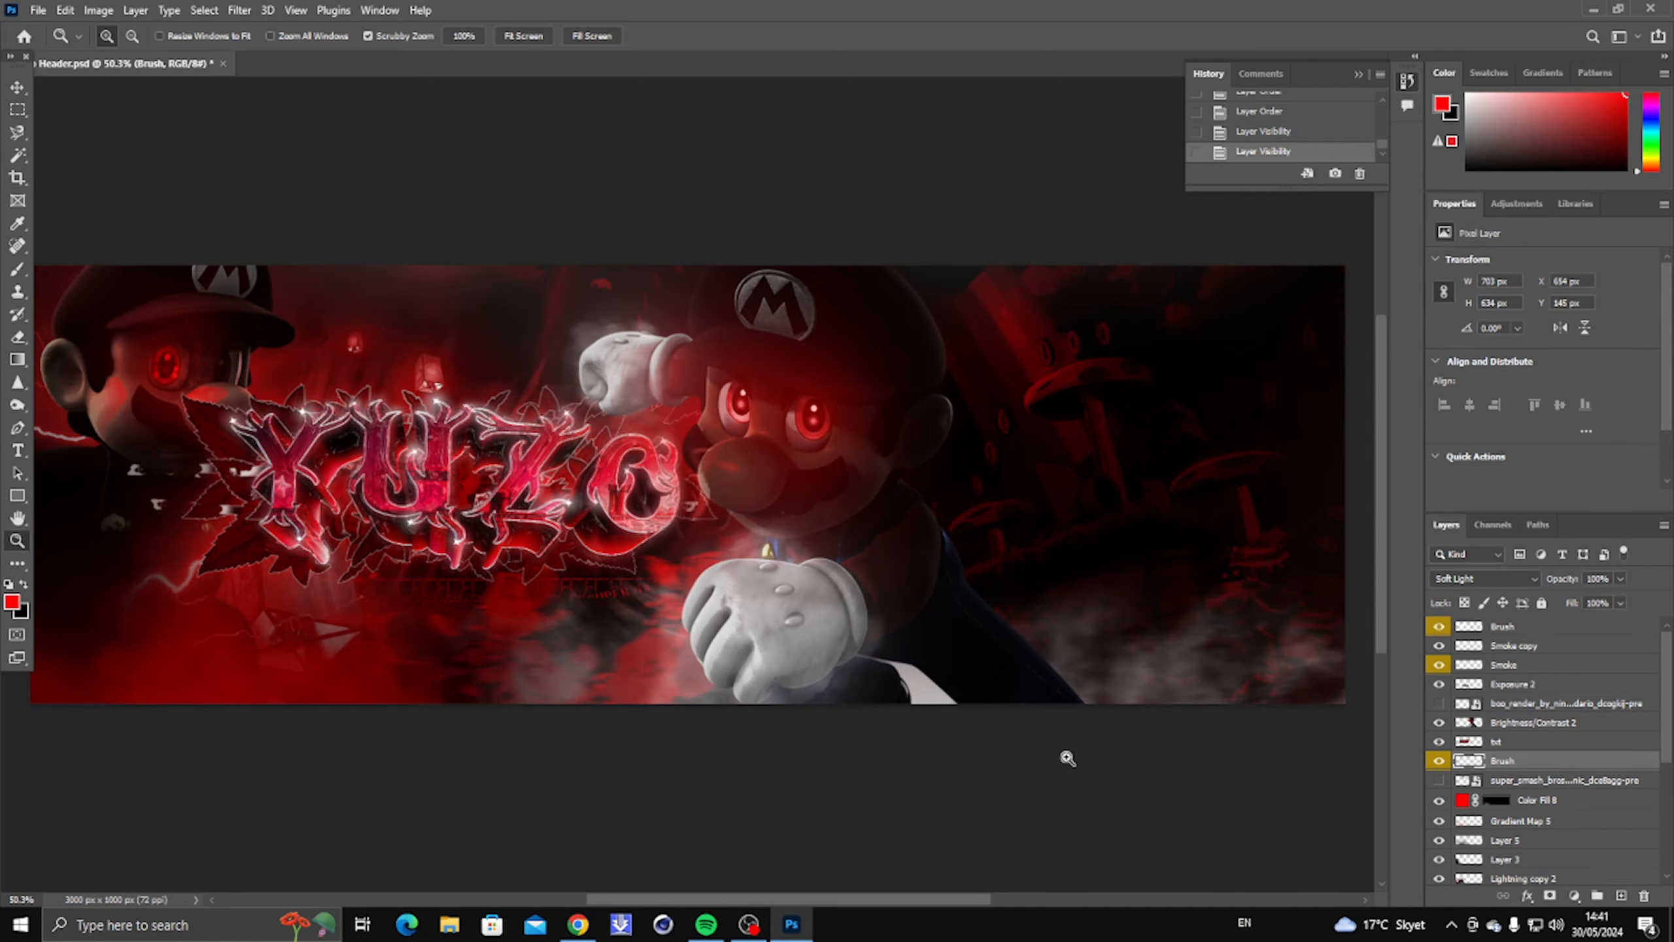
{"action": "scroll", "coordinate": [1133, 523], "scroll_direction": "up", "scroll_amount": 3}
{"action": "scroll", "coordinate": [1054, 369], "scroll_direction": "down", "scroll_amount": 6}
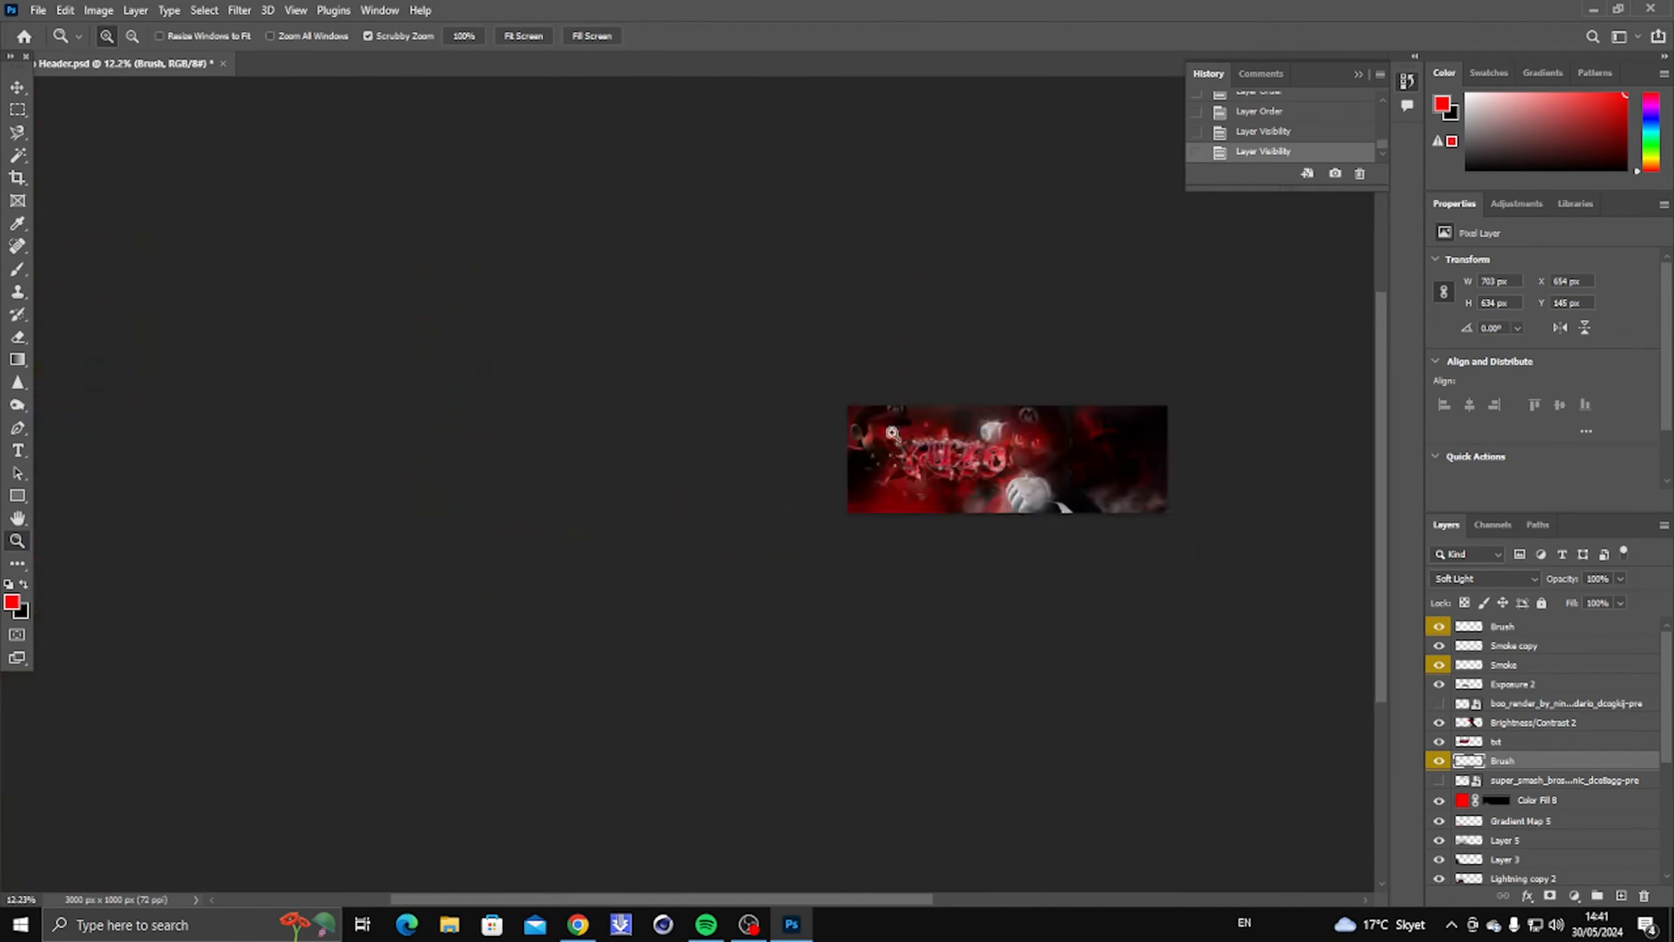
{"action": "scroll", "coordinate": [923, 428], "scroll_direction": "up", "scroll_amount": 5}
{"action": "right_click", "coordinate": [1055, 402]}
{"action": "left_click", "coordinate": [1092, 413]}
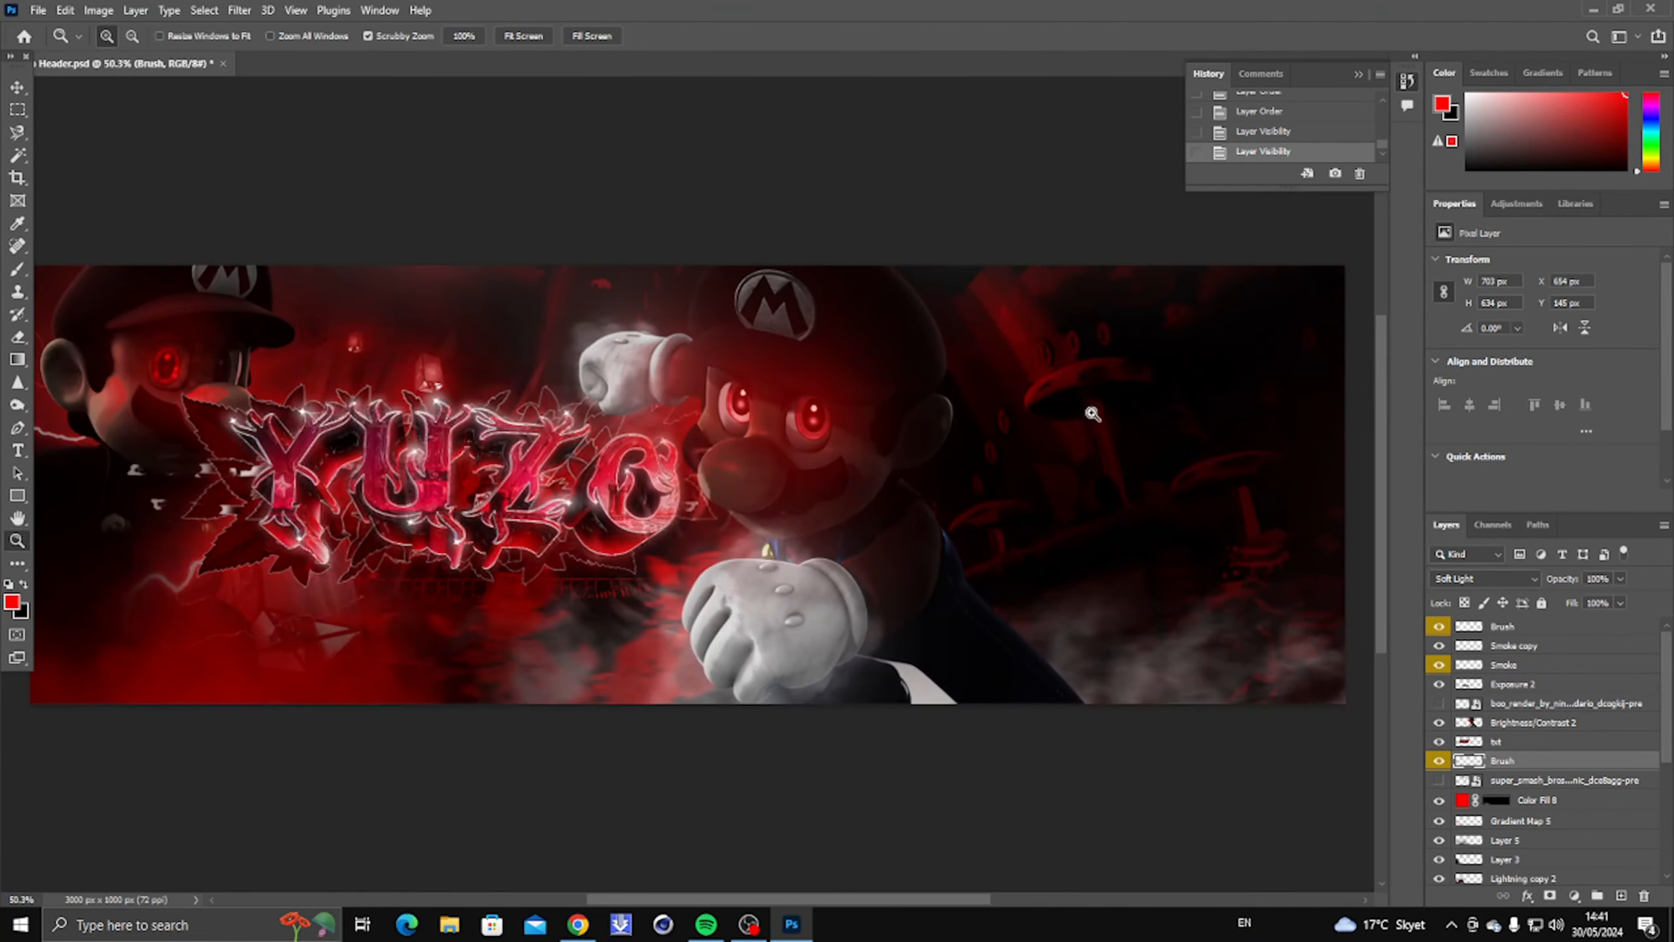
{"action": "left_click_drag", "start_coordinate": [265, 658], "coordinate": [562, 647]}
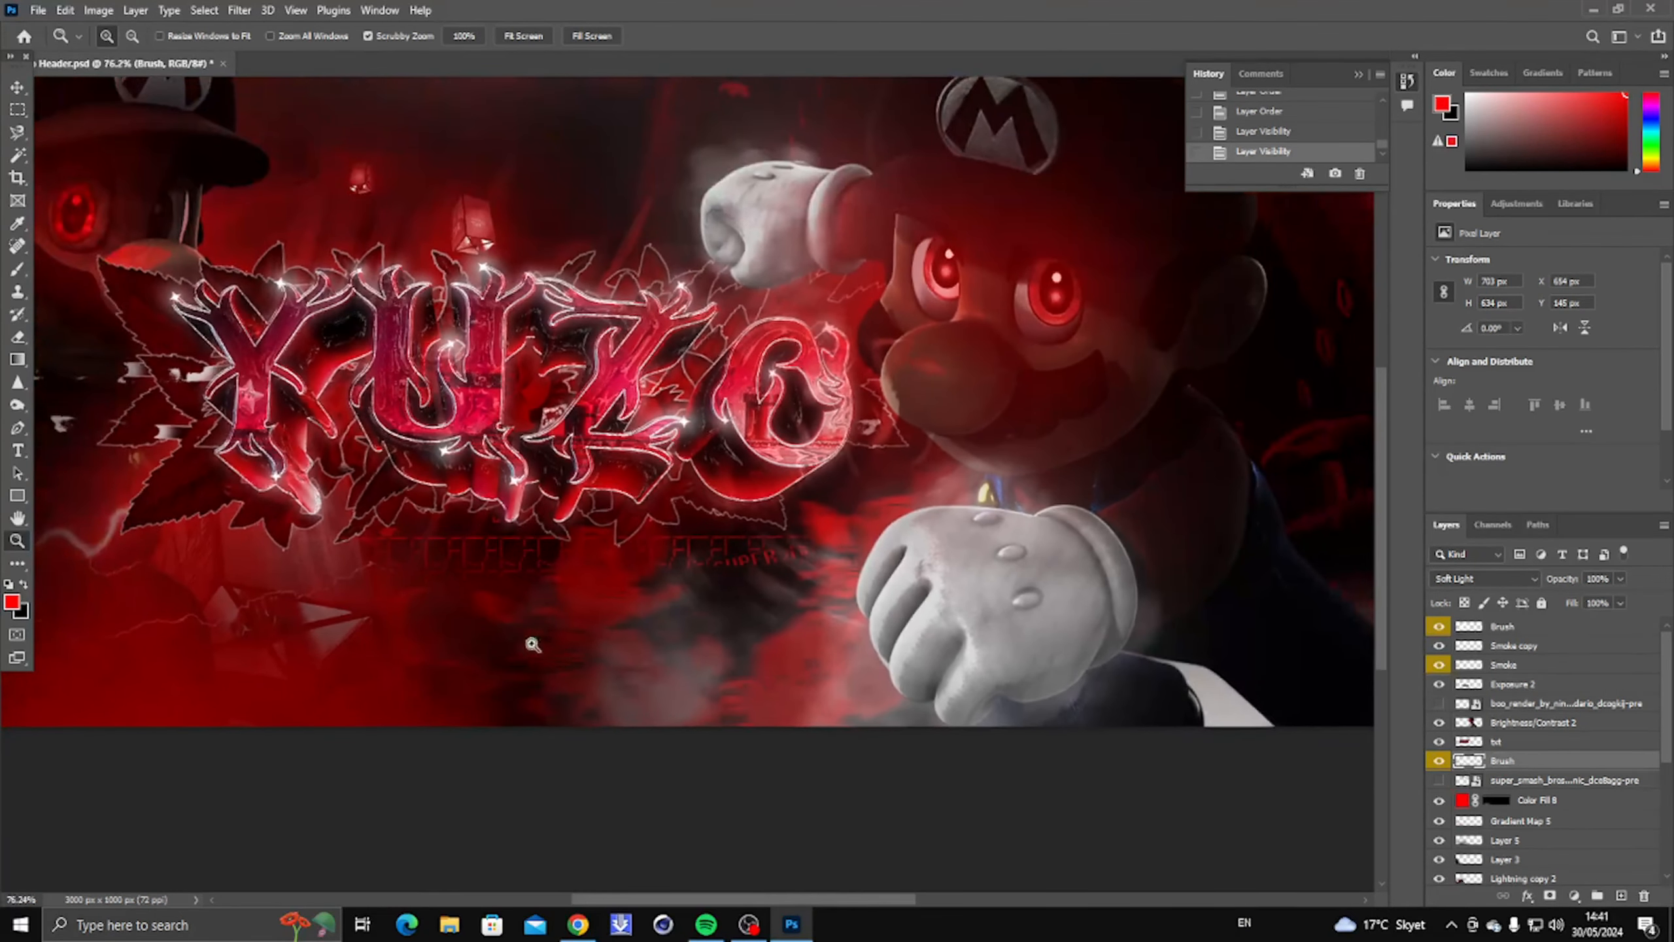
{"action": "right_click", "coordinate": [630, 646]}
{"action": "left_click", "coordinate": [669, 654]}
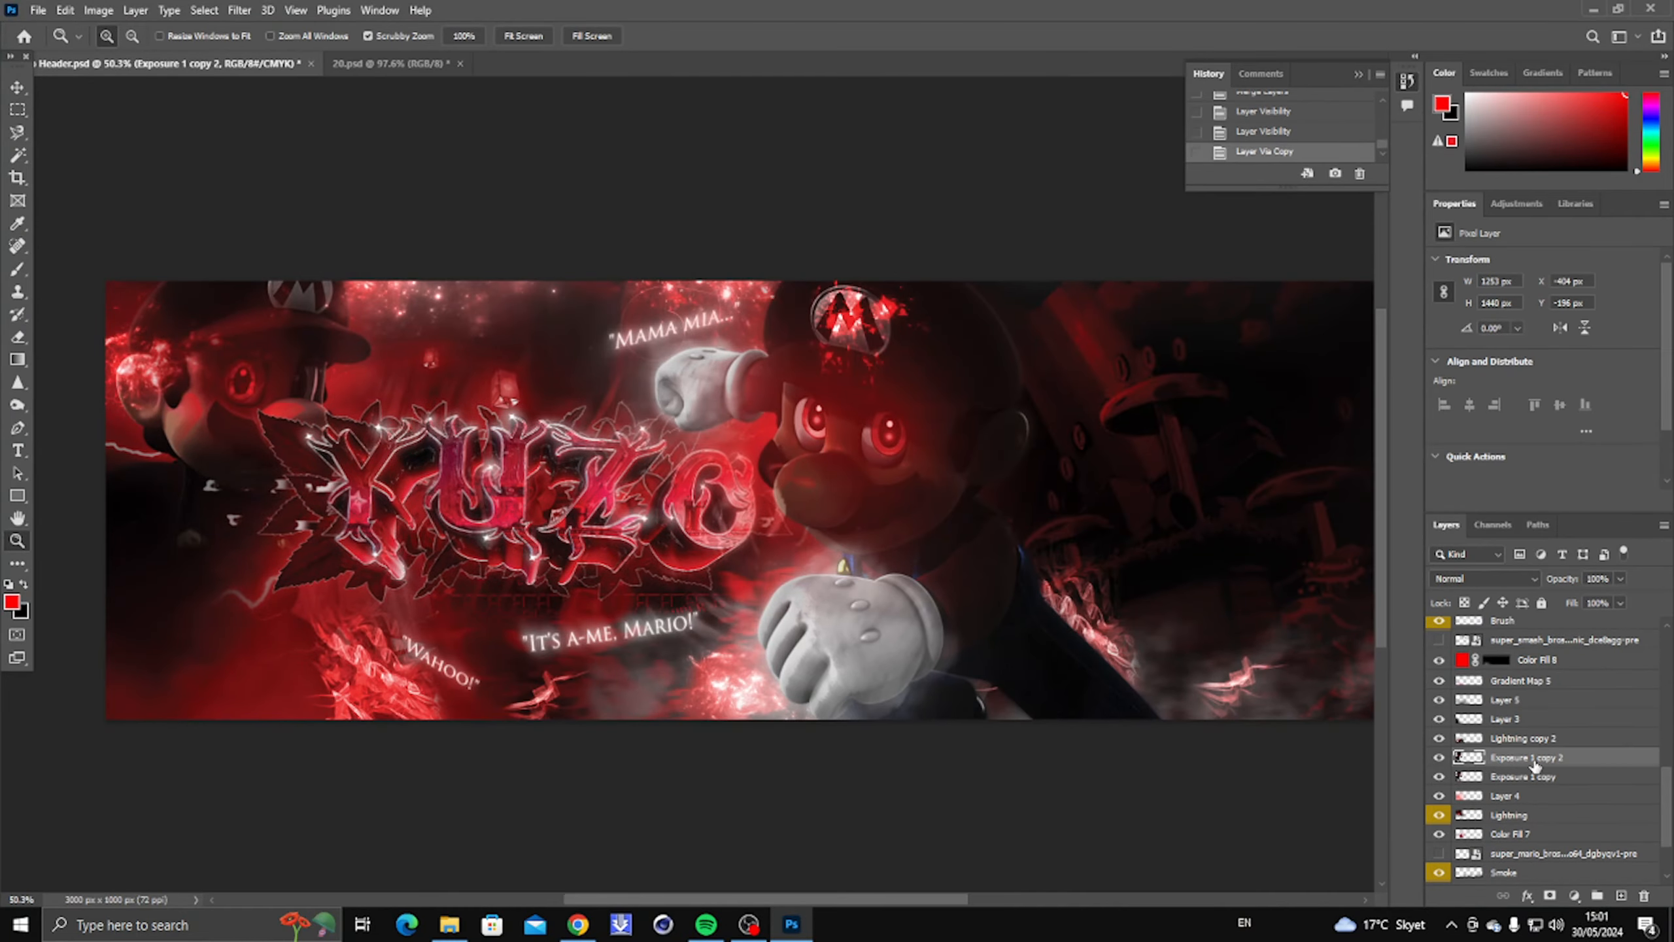
Step: Reapply the last Gaussian Blur to the Exposure 1 copy 2 layer
{"action": "left_click", "coordinate": [239, 9]}
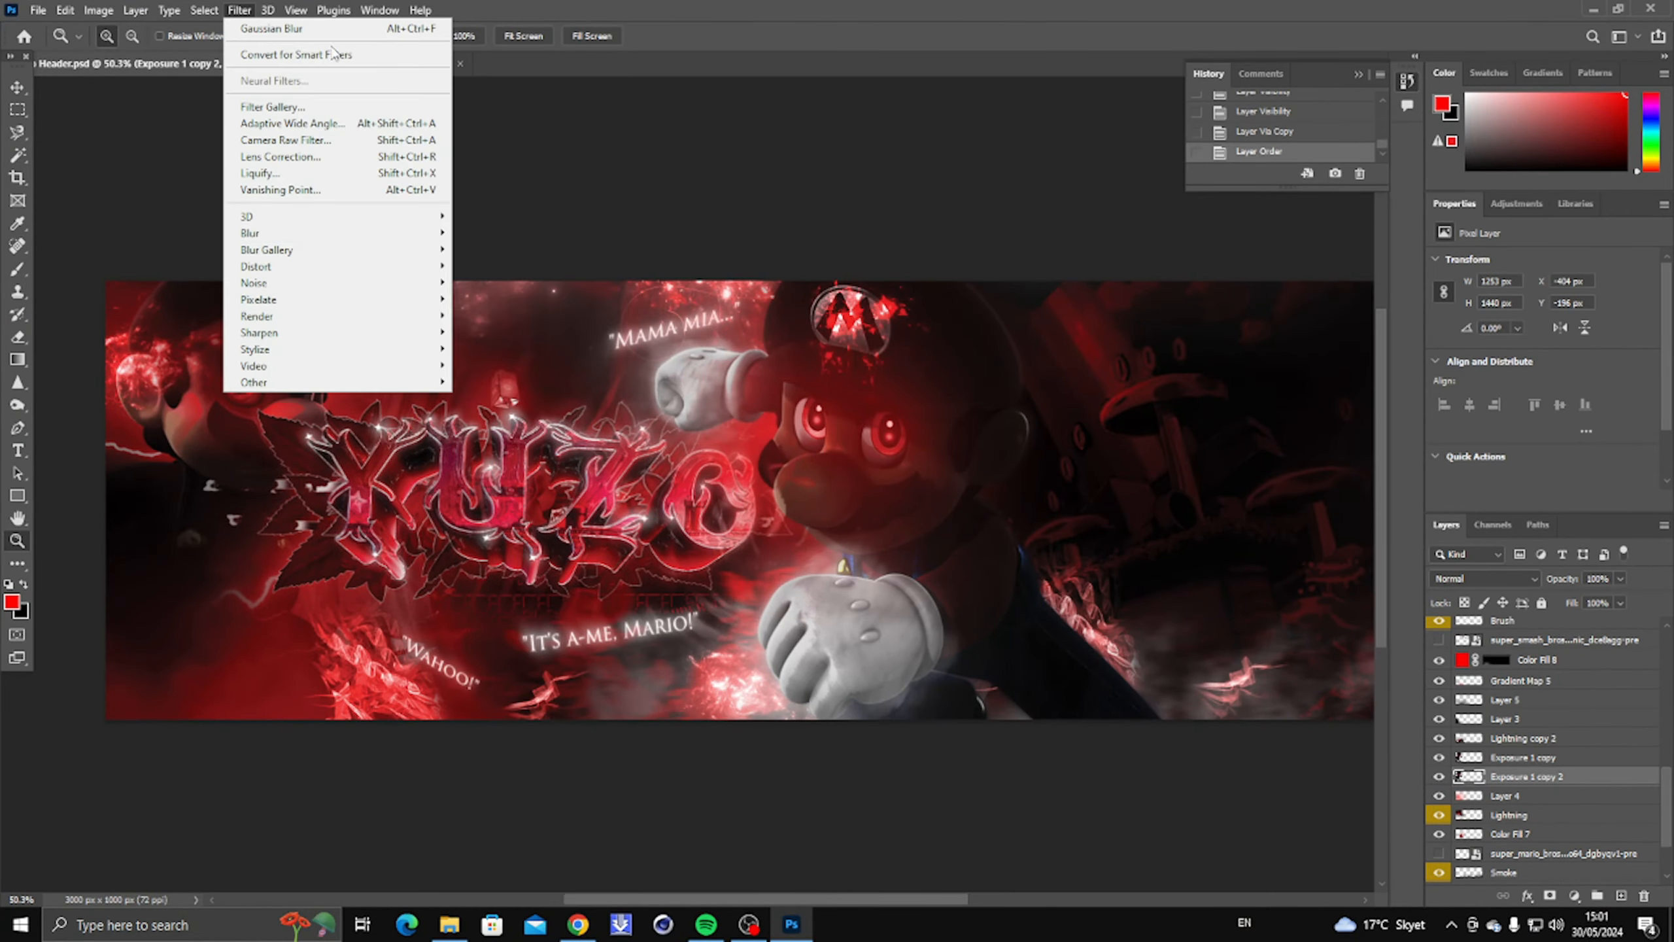
{"action": "left_click", "coordinate": [310, 29]}
{"action": "scroll", "coordinate": [314, 601], "scroll_direction": "up", "scroll_amount": 3}
Step: Duplicate the txt layer, move the copy beneath the original and apply a Gaussian Blur to it
{"action": "scroll", "coordinate": [1456, 759], "scroll_direction": "up", "scroll_amount": 5}
{"action": "left_click", "coordinate": [1507, 813]}
{"action": "key", "text": "ctrl+j"}
{"action": "left_click_drag", "start_coordinate": [1507, 812], "coordinate": [1508, 840]}
{"action": "left_click", "coordinate": [239, 10]}
{"action": "mouse_move", "coordinate": [347, 233]}
{"action": "left_click", "coordinate": [498, 297]}
{"action": "left_click", "coordinate": [1183, 231]}
Step: Duplicate Layer 6 together with its clipping base layer, merge the copies and place the result beneath the originals
{"action": "key", "text": "z"}
{"action": "scroll", "coordinate": [1285, 610], "scroll_direction": "down", "scroll_amount": 5}
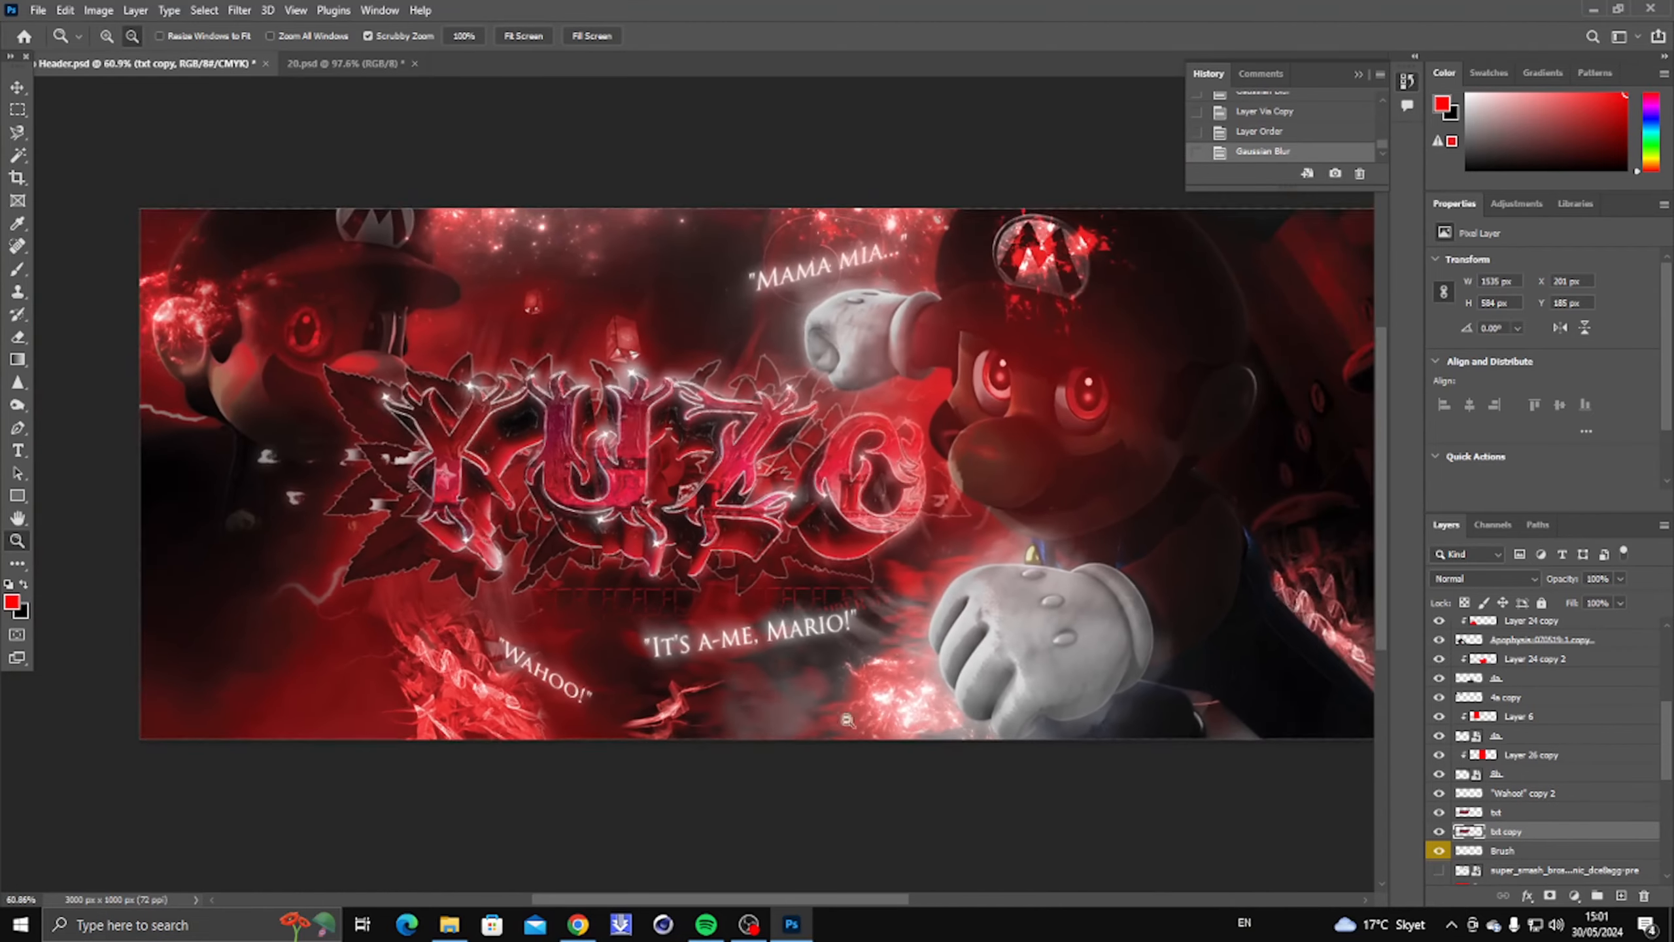
{"action": "scroll", "coordinate": [1504, 788], "scroll_direction": "down", "scroll_amount": 3}
{"action": "scroll", "coordinate": [1503, 787], "scroll_direction": "up", "scroll_amount": 4}
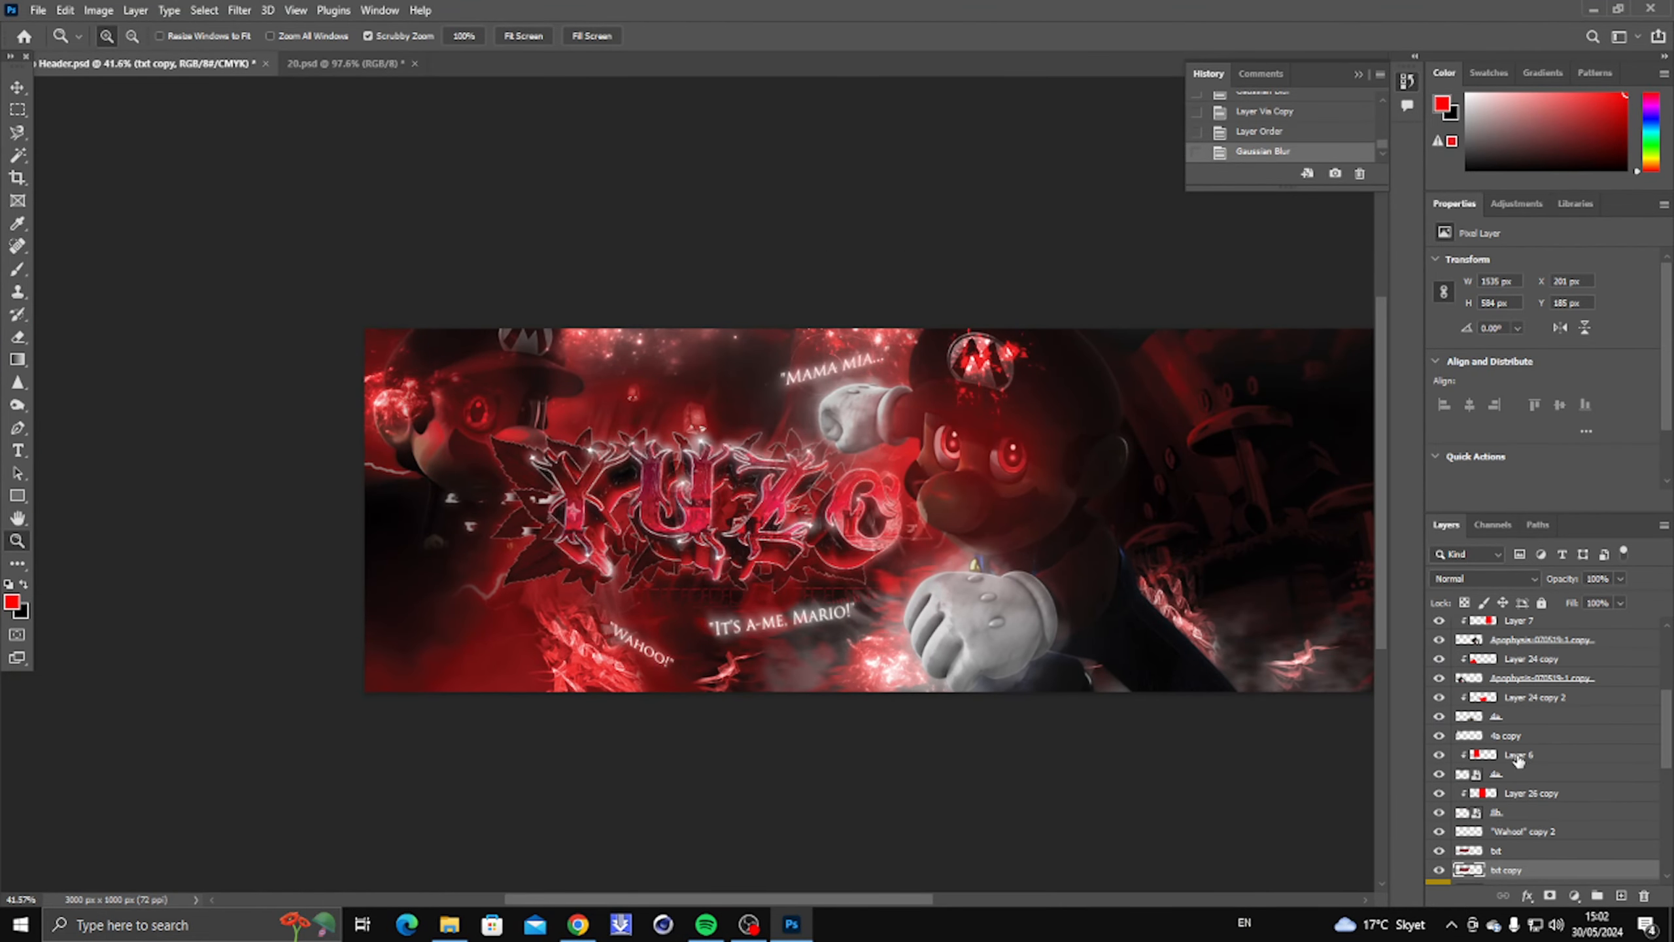
{"action": "left_click", "coordinate": [1517, 758]}
{"action": "left_click", "coordinate": [1514, 776], "text": "ctrl"}
{"action": "key", "text": "ctrl+j"}
{"action": "key", "text": "ctrl+e"}
{"action": "left_click_drag", "start_coordinate": [1543, 758], "coordinate": [1549, 801]}
Step: Apply a Gaussian Blur to the Layer 6 copy layer
{"action": "scroll", "coordinate": [763, 606], "scroll_direction": "up", "scroll_amount": 3}
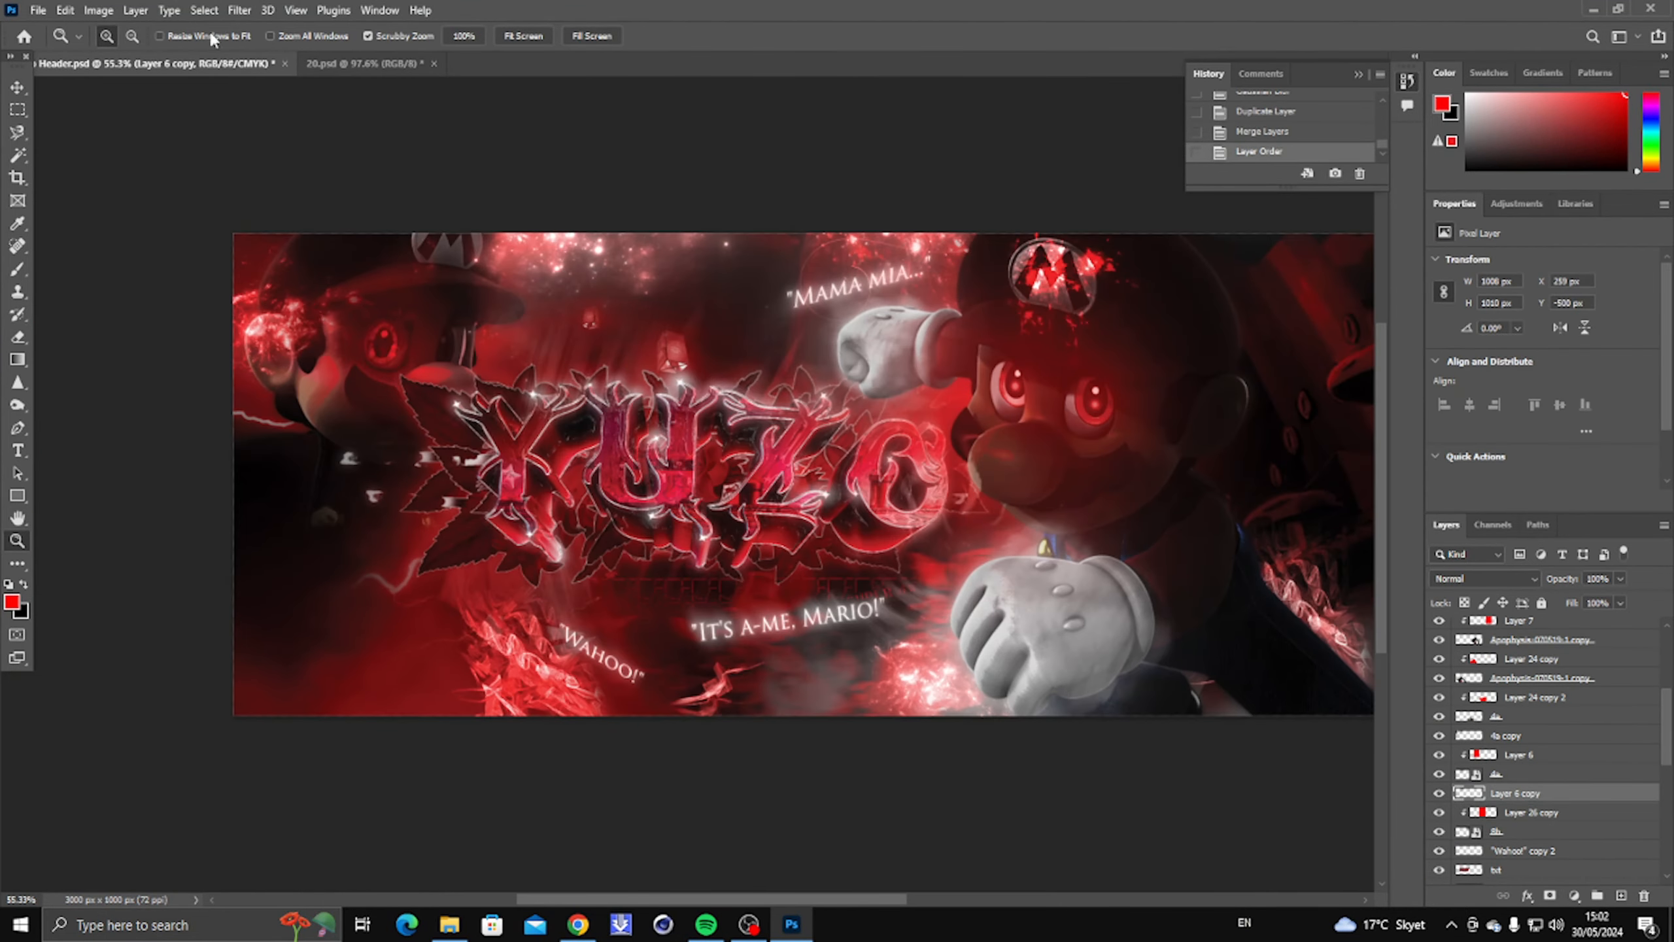
{"action": "left_click", "coordinate": [240, 9]}
{"action": "mouse_move", "coordinate": [271, 232]}
{"action": "left_click", "coordinate": [498, 297]}
{"action": "left_click", "coordinate": [1183, 230]}
Step: Examine the blurred glow across the header, including the upper smoke layers, the quote texts and the larger Mario's cap emblem
{"action": "scroll", "coordinate": [763, 423], "scroll_direction": "down", "scroll_amount": 3}
{"action": "scroll", "coordinate": [763, 423], "scroll_direction": "up", "scroll_amount": 2}
{"action": "left_click_drag", "start_coordinate": [763, 423], "coordinate": [568, 440]}
{"action": "scroll", "coordinate": [569, 441], "scroll_direction": "up", "scroll_amount": 1}
{"action": "scroll", "coordinate": [1535, 797], "scroll_direction": "up", "scroll_amount": 4}
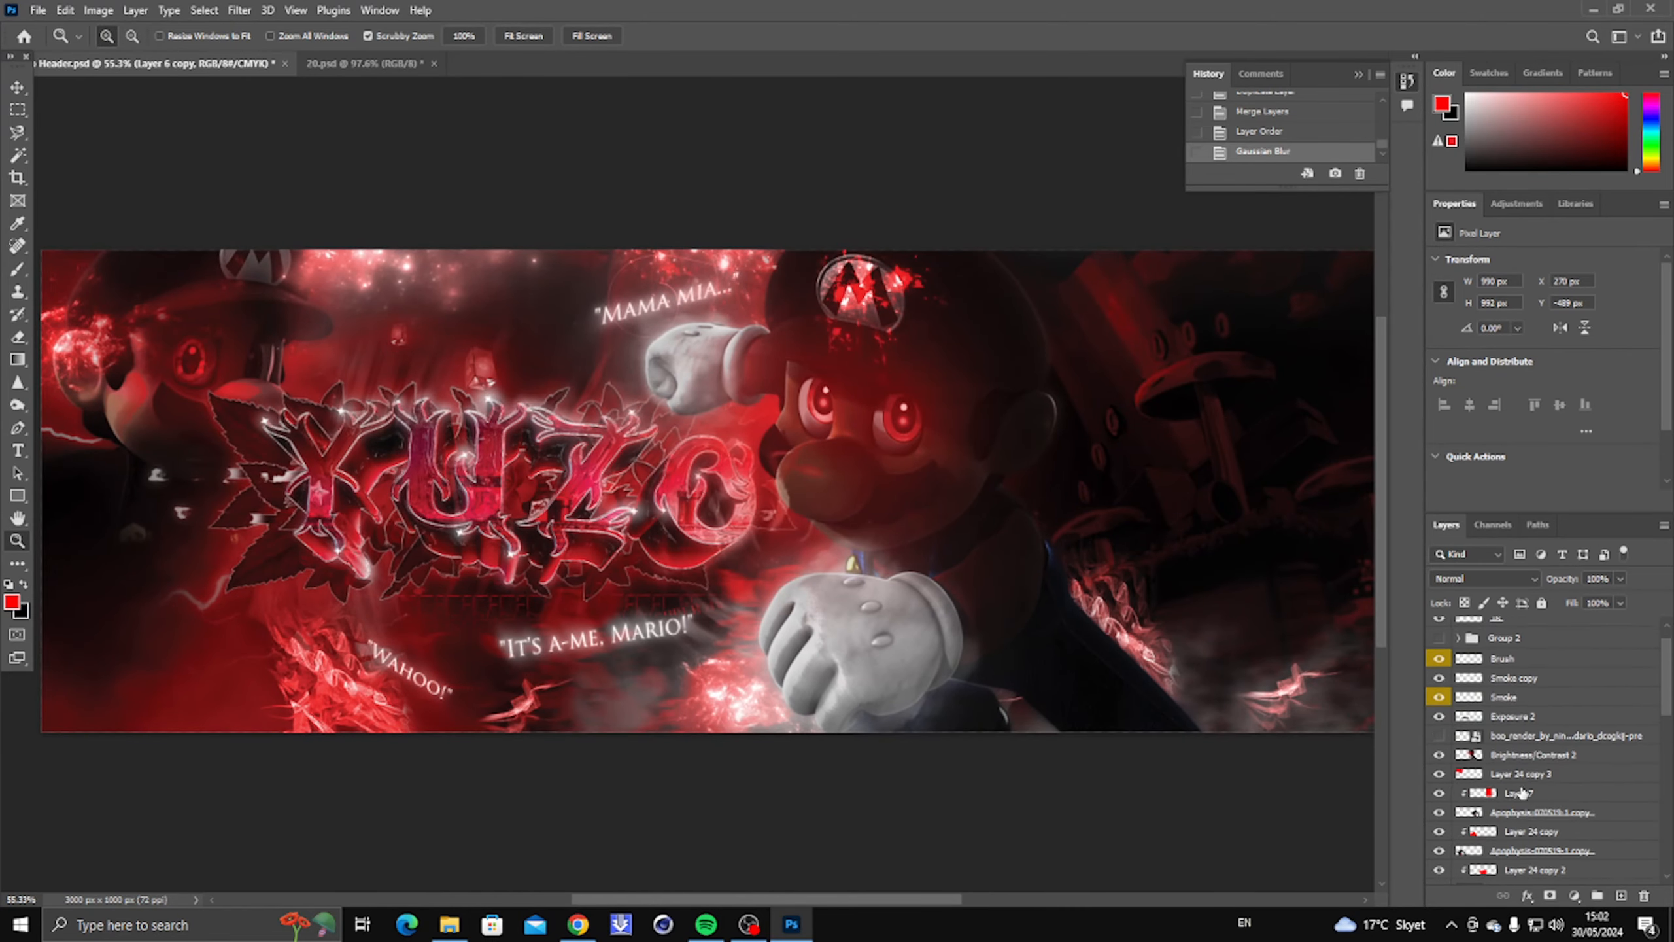
{"action": "left_click", "coordinate": [1529, 726]}
{"action": "scroll", "coordinate": [532, 453], "scroll_direction": "down", "scroll_amount": 2}
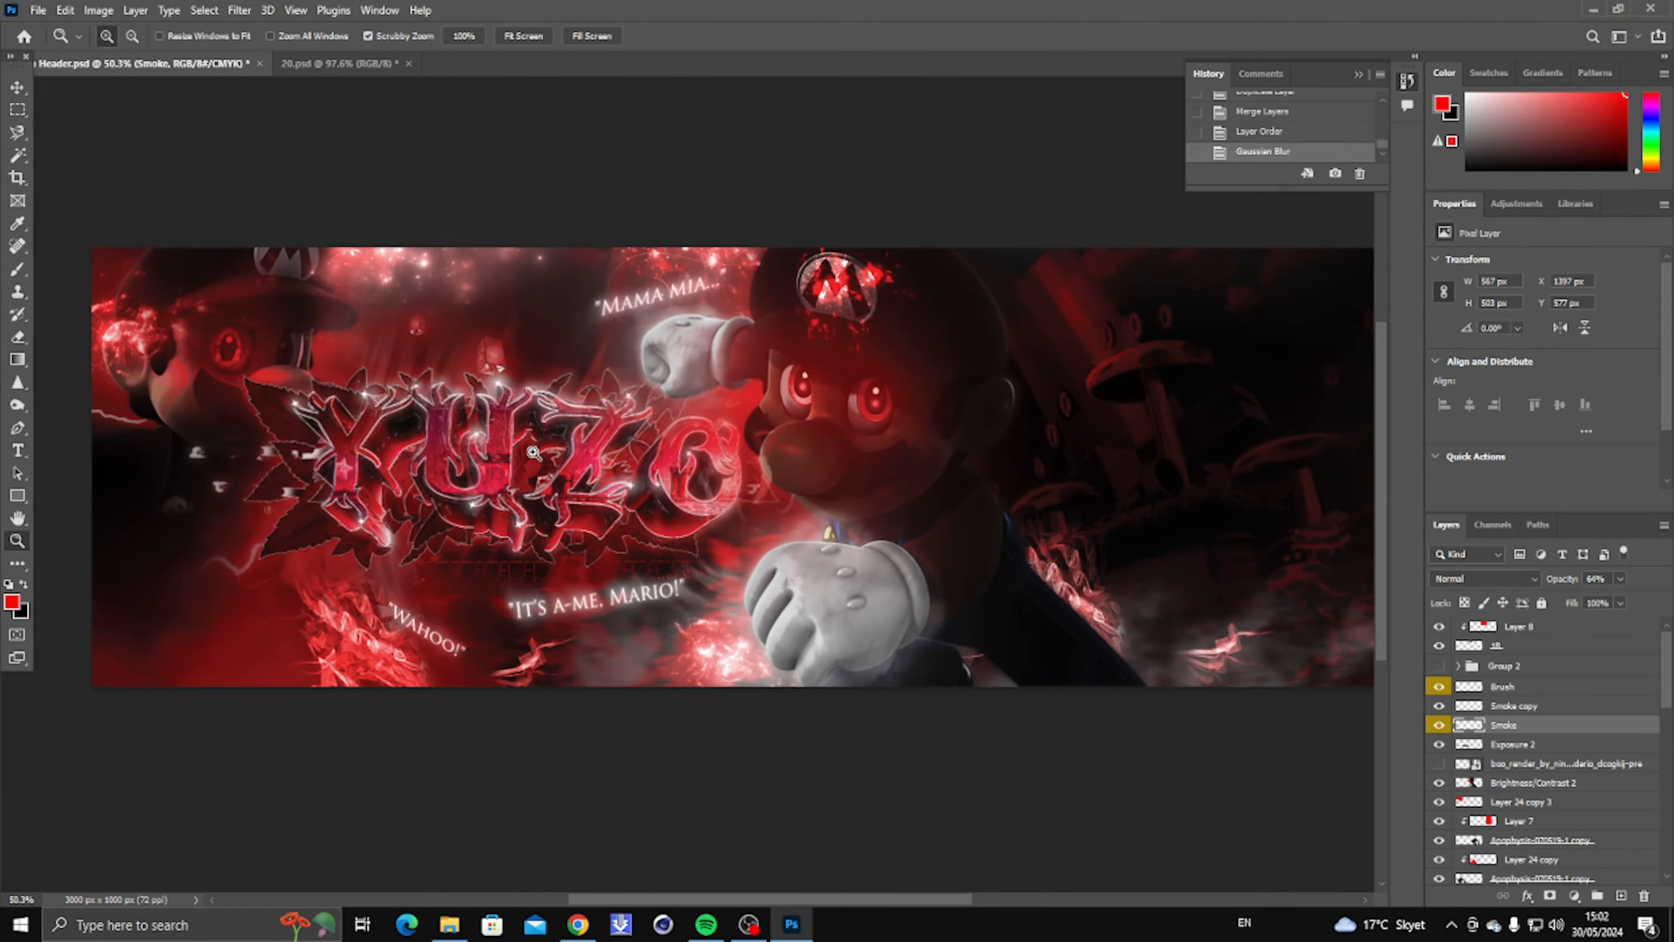
{"action": "scroll", "coordinate": [827, 284], "scroll_direction": "up", "scroll_amount": 3}
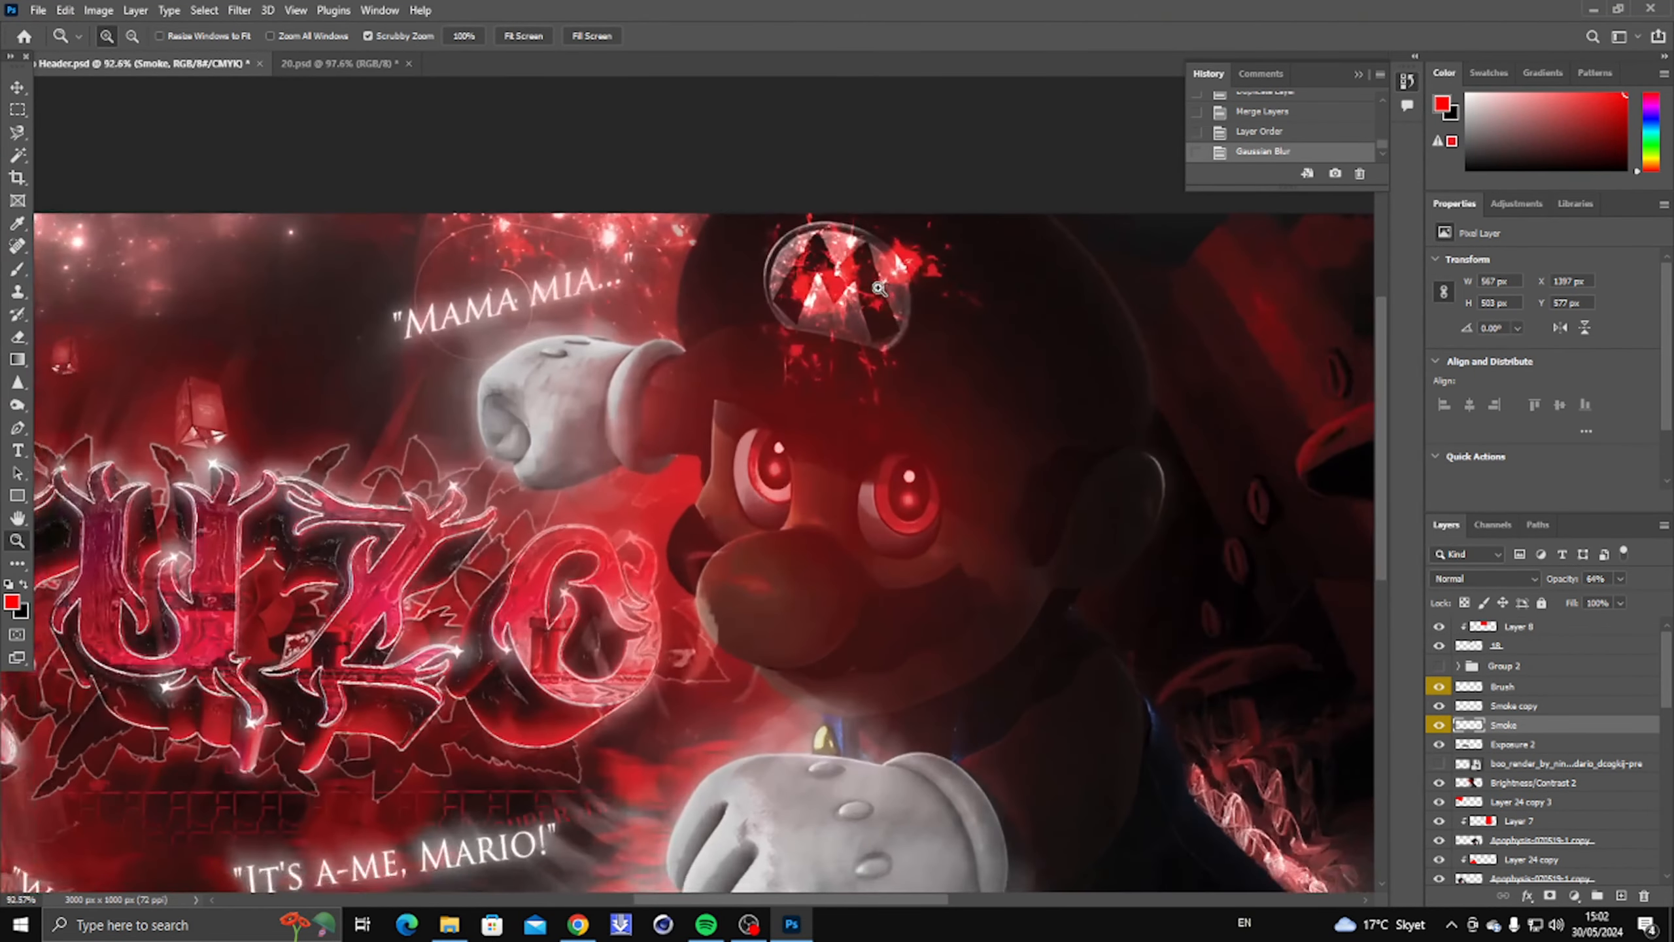
{"action": "right_click", "coordinate": [882, 291]}
{"action": "left_click", "coordinate": [571, 238]}
{"action": "left_click_drag", "start_coordinate": [568, 235], "coordinate": [622, 236]}
{"action": "right_click", "coordinate": [631, 238]}
{"action": "left_click", "coordinate": [661, 246]}
{"action": "scroll", "coordinate": [276, 284], "scroll_direction": "up", "scroll_amount": 5}
{"action": "right_click", "coordinate": [392, 304]}
{"action": "left_click", "coordinate": [406, 314]}
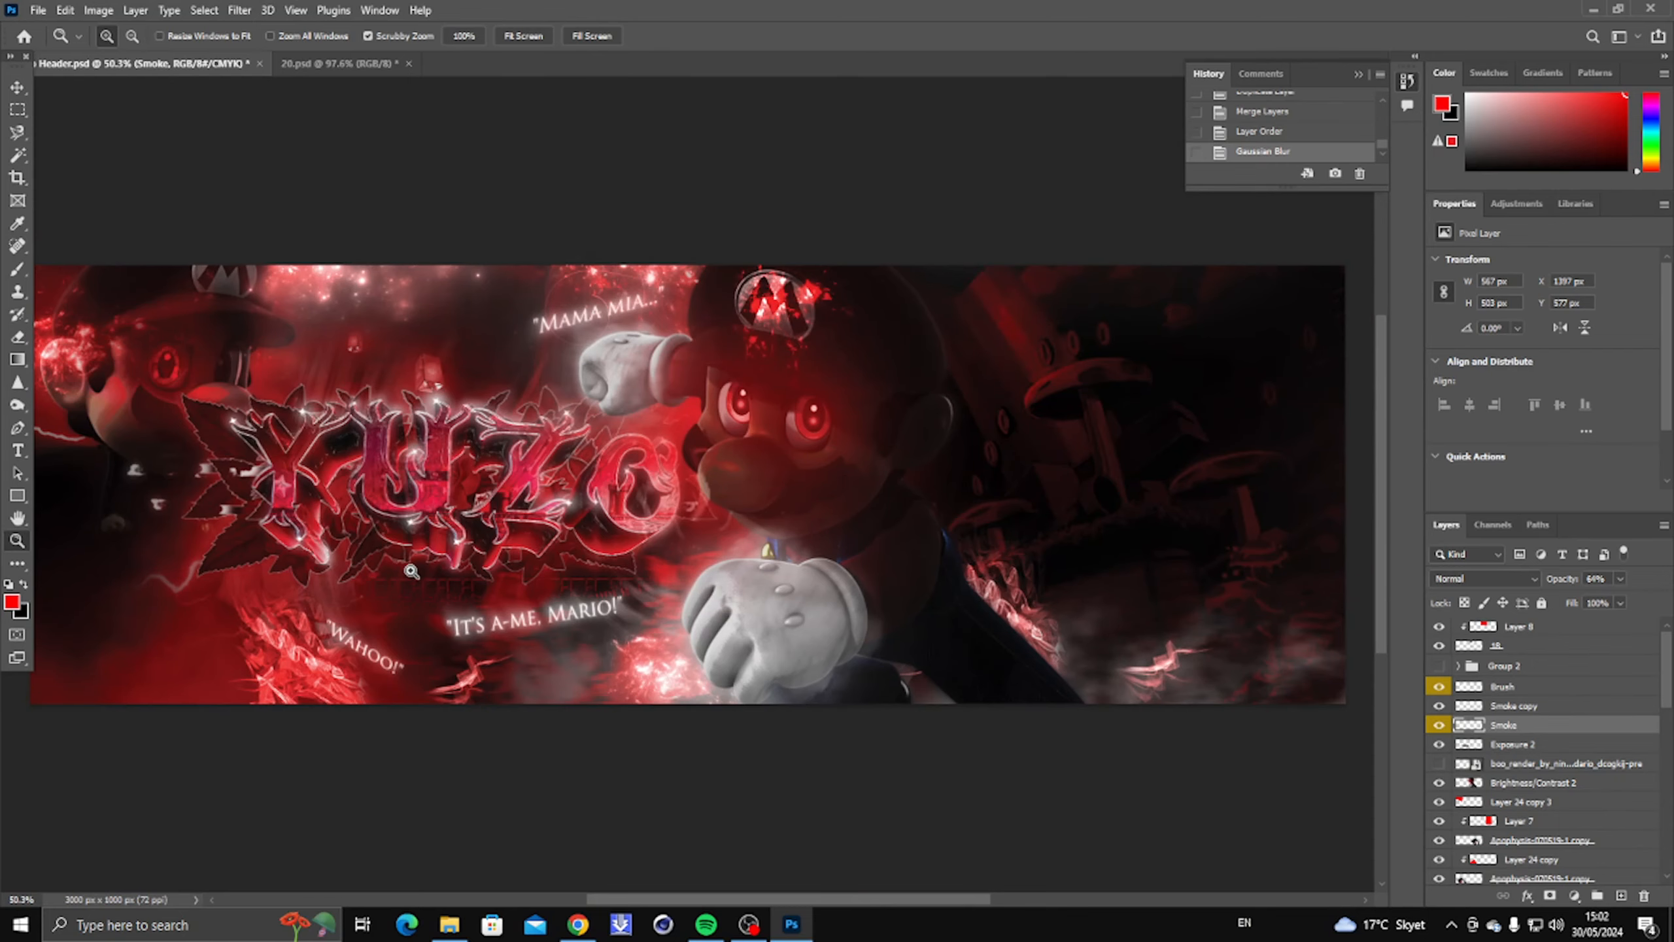
Step: Inspect the larger Mario's glove and the red fractal effect behind his arm
{"action": "left_click_drag", "start_coordinate": [949, 583], "coordinate": [1018, 584]}
{"action": "mouse_move", "coordinate": [833, 804]}
{"action": "left_mouse_down"}
{"action": "mouse_move", "coordinate": [897, 802]}
{"action": "mouse_move", "coordinate": [844, 792]}
{"action": "left_mouse_up"}
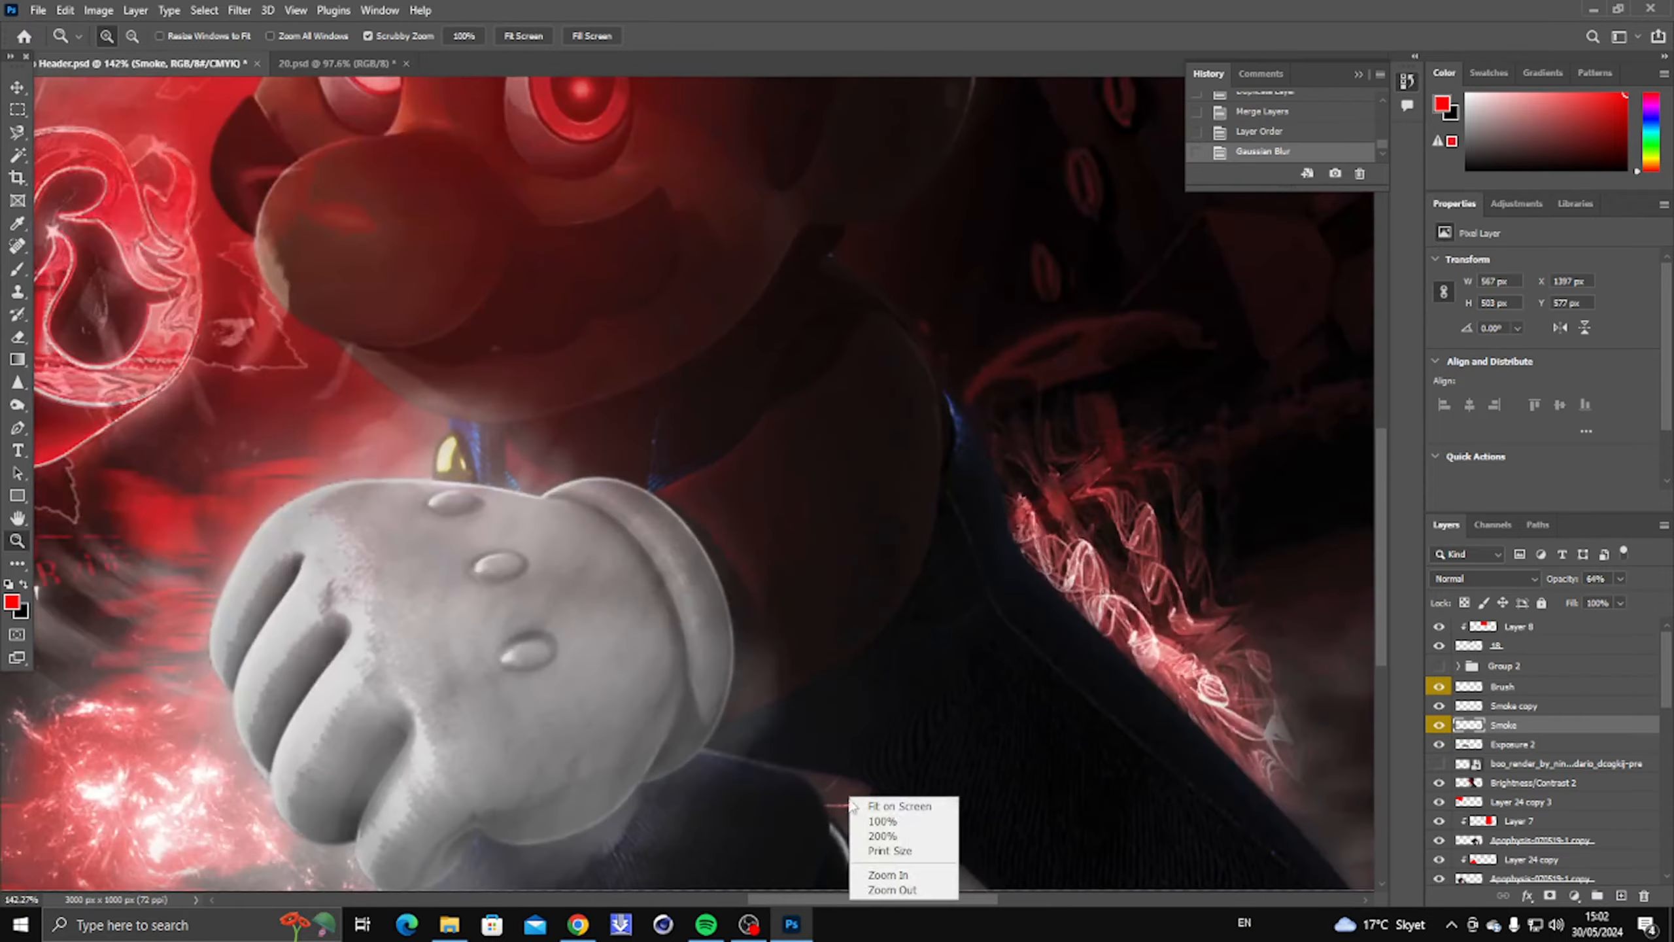
{"action": "right_click", "coordinate": [843, 789]}
{"action": "left_click", "coordinate": [848, 800]}
{"action": "left_click_drag", "start_coordinate": [640, 622], "coordinate": [738, 644]}
{"action": "right_click", "coordinate": [740, 646]}
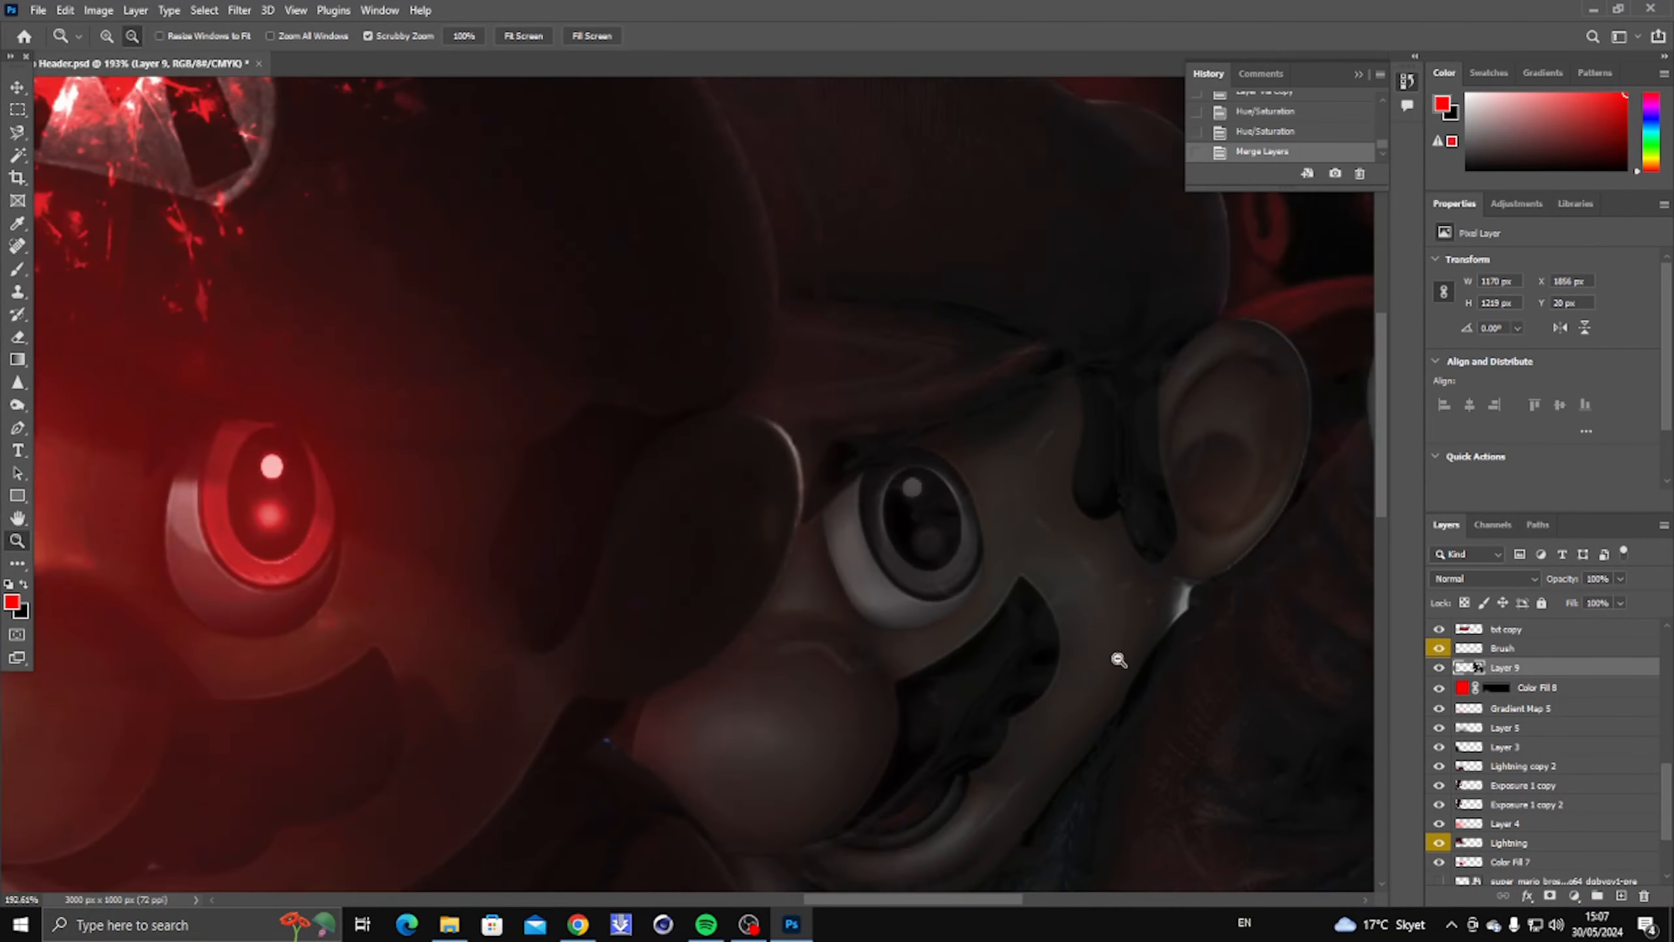
Step: Add a red Solid Color fill above Layer 9 with Lighten blending and invert its mask
{"action": "left_click_drag", "start_coordinate": [1121, 665], "coordinate": [1186, 425]}
{"action": "right_click", "coordinate": [1086, 412]}
{"action": "left_click", "coordinate": [1094, 423]}
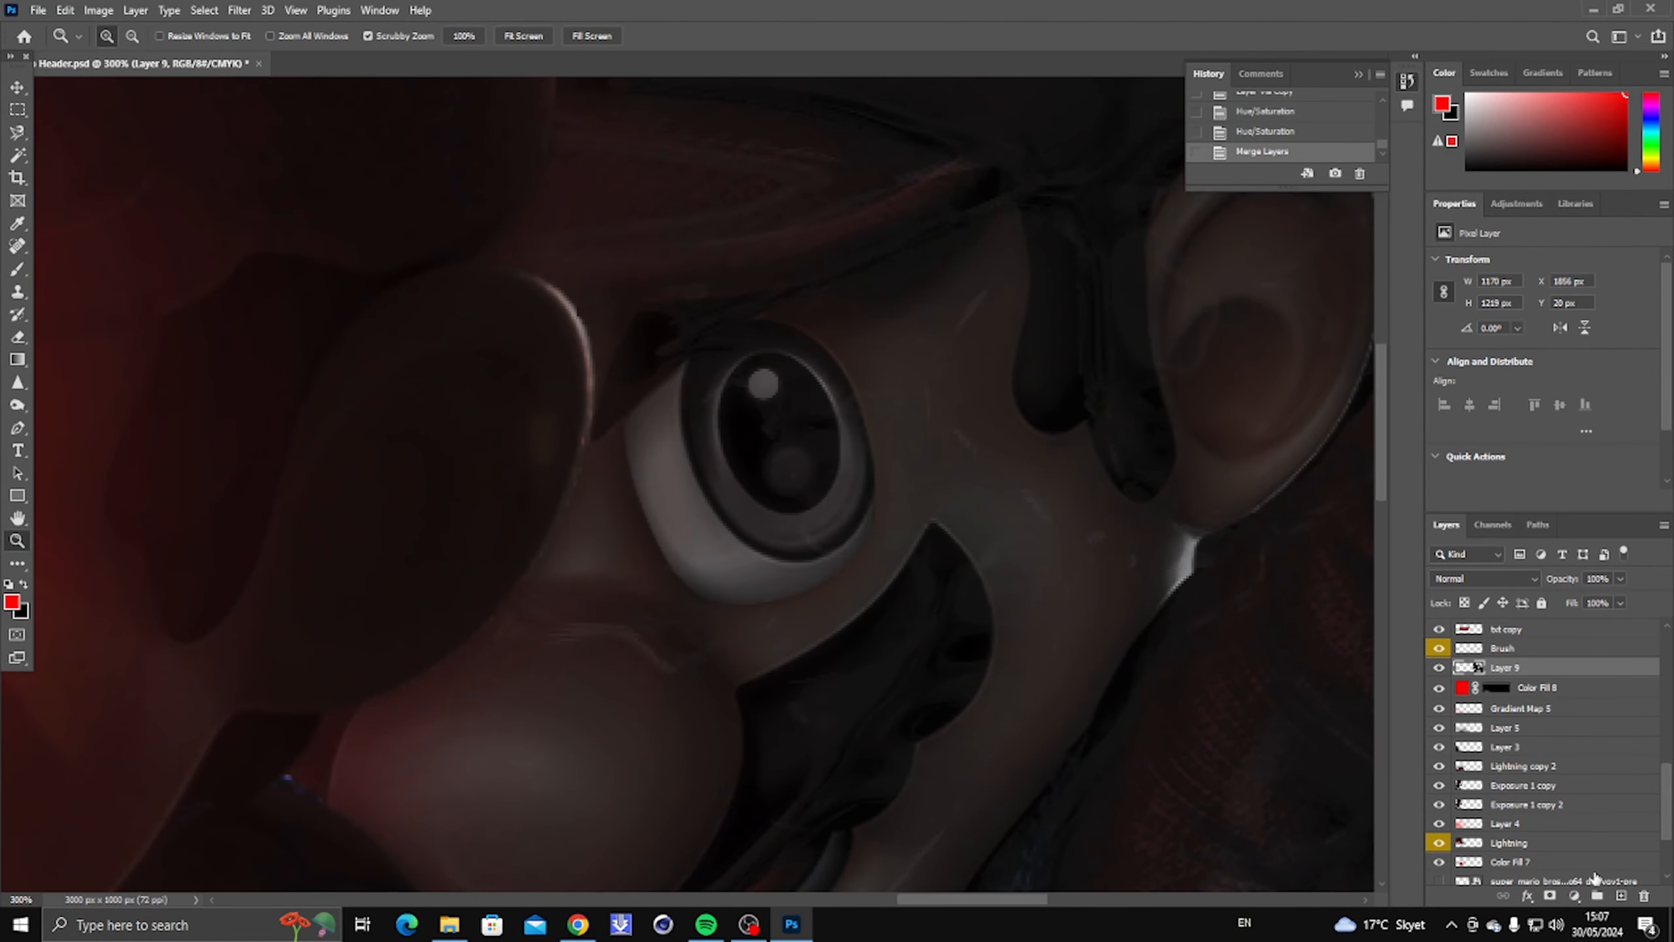
{"action": "left_click", "coordinate": [1574, 895]}
{"action": "left_click", "coordinate": [1582, 589]}
{"action": "left_click", "coordinate": [1001, 202]}
{"action": "left_click", "coordinate": [1486, 578]}
{"action": "left_click", "coordinate": [1470, 716]}
{"action": "left_click", "coordinate": [1496, 668]}
{"action": "key", "text": "ctrl+i"}
Step: Paint the red fill into the rear Mario's iris with a soft white brush at 9% opacity
{"action": "key", "text": "b"}
{"action": "key", "text": "d"}
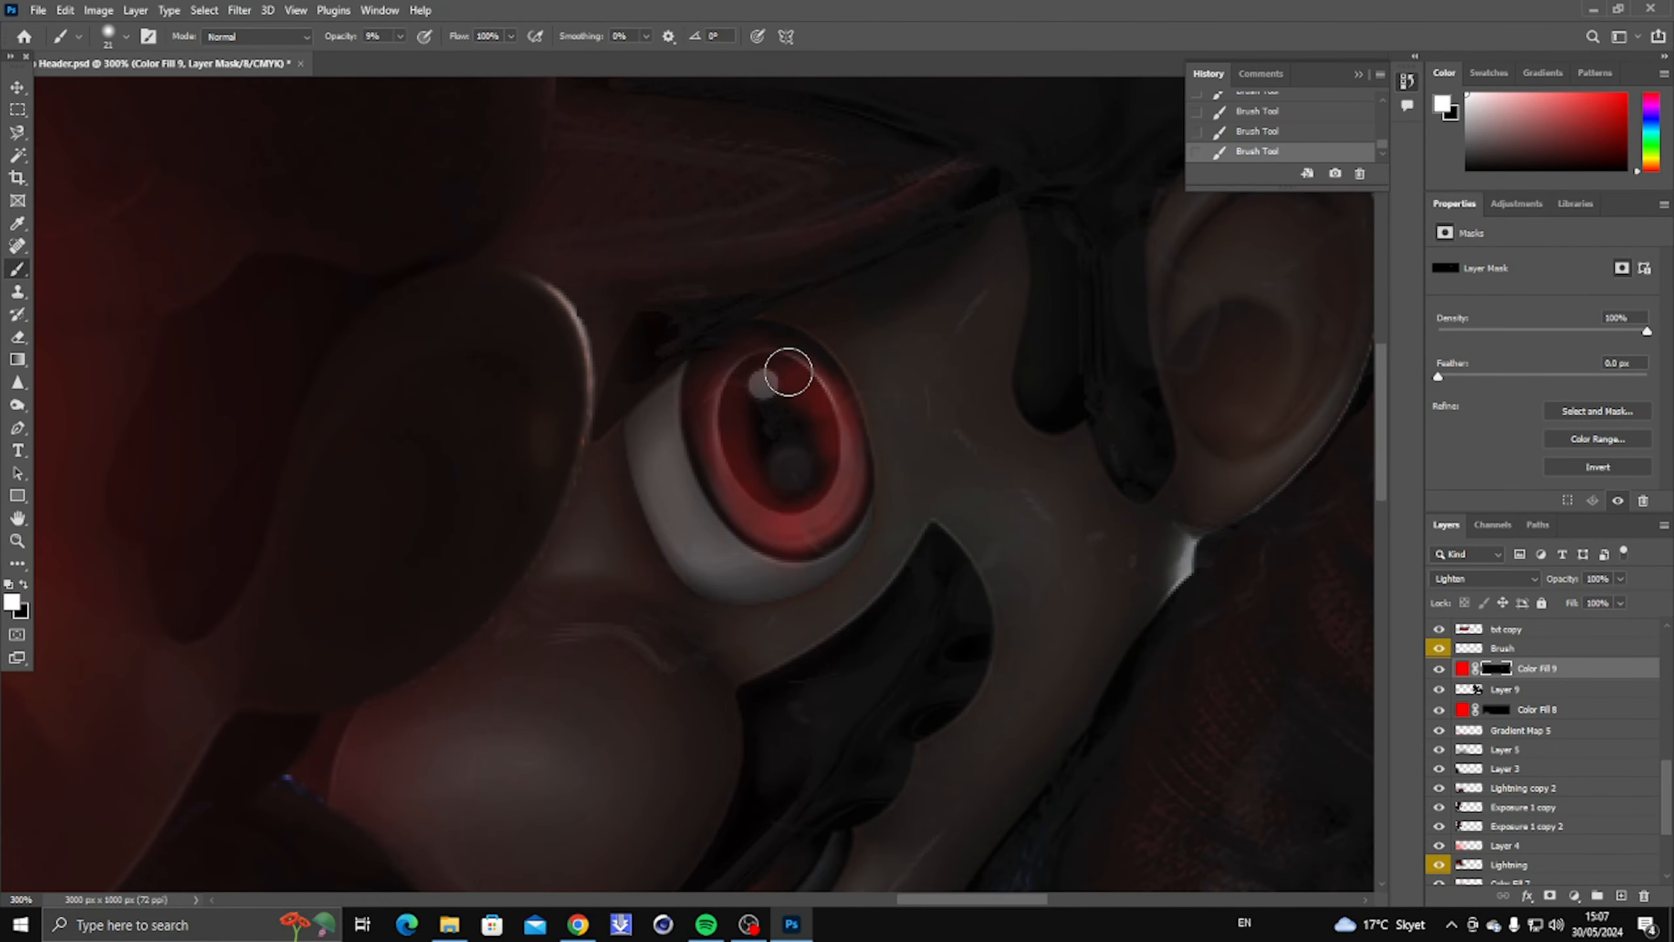
{"action": "left_click_drag", "start_coordinate": [839, 420], "coordinate": [811, 522]}
{"action": "scroll", "coordinate": [781, 513], "scroll_direction": "down", "scroll_amount": 8}
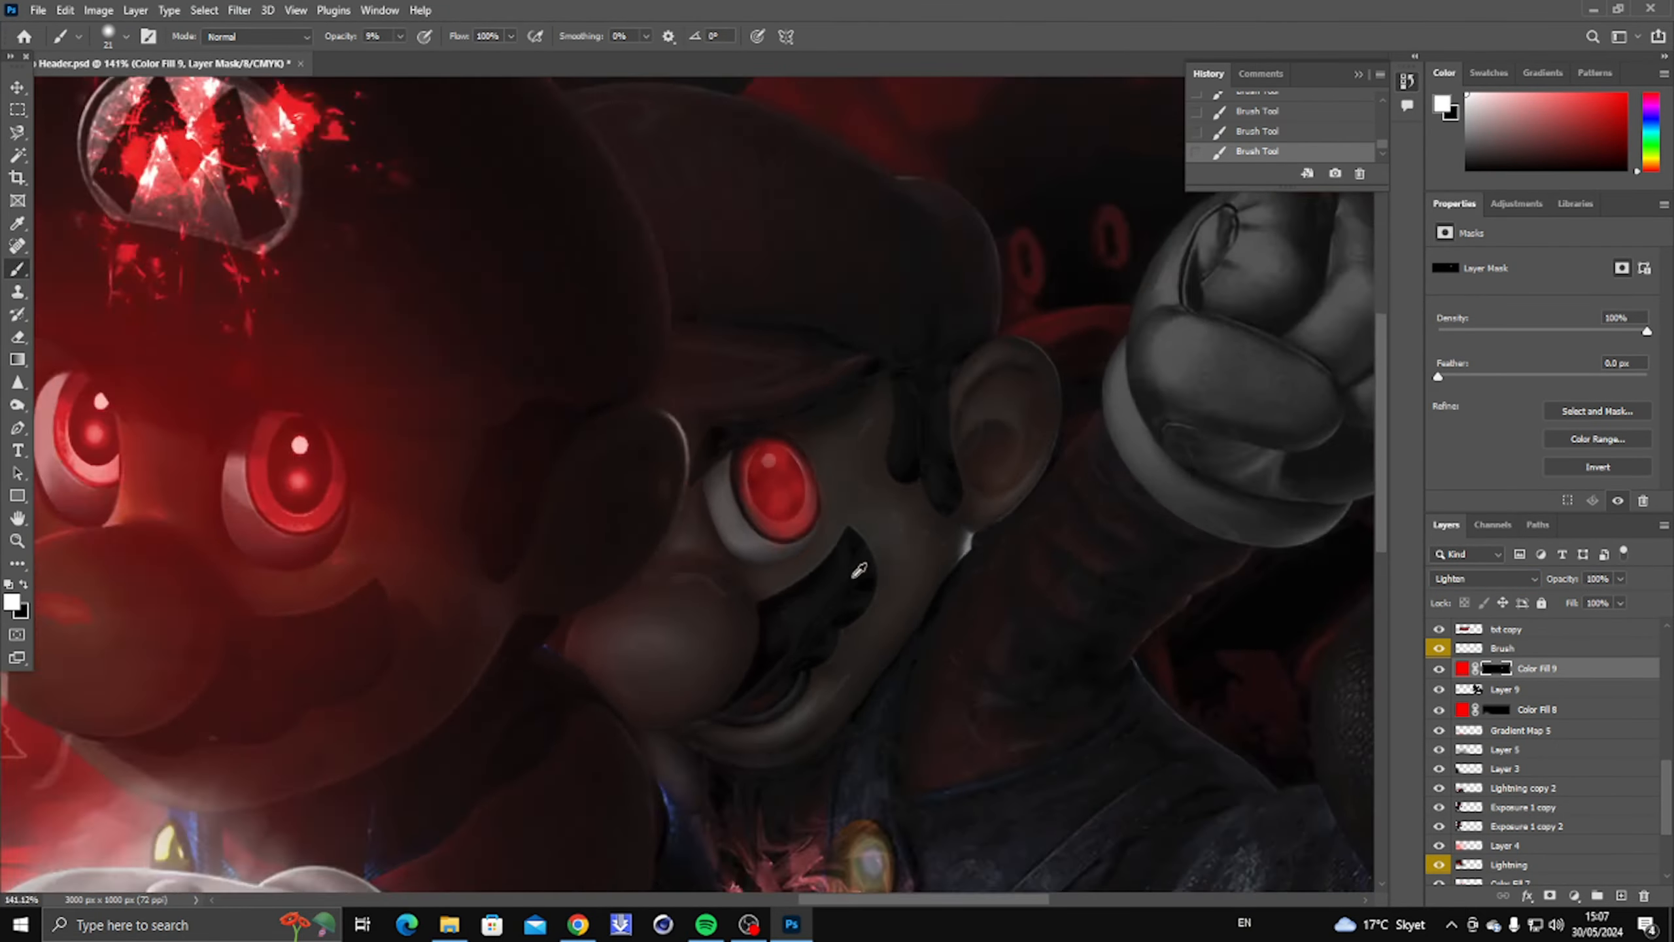
Step: Change the blend mode of the eye's red fill, Color Fill 9, to Soft Light
{"action": "scroll", "coordinate": [780, 514], "scroll_direction": "up", "scroll_amount": 9}
{"action": "left_click", "coordinate": [1486, 579]}
{"action": "left_click", "coordinate": [1483, 697]}
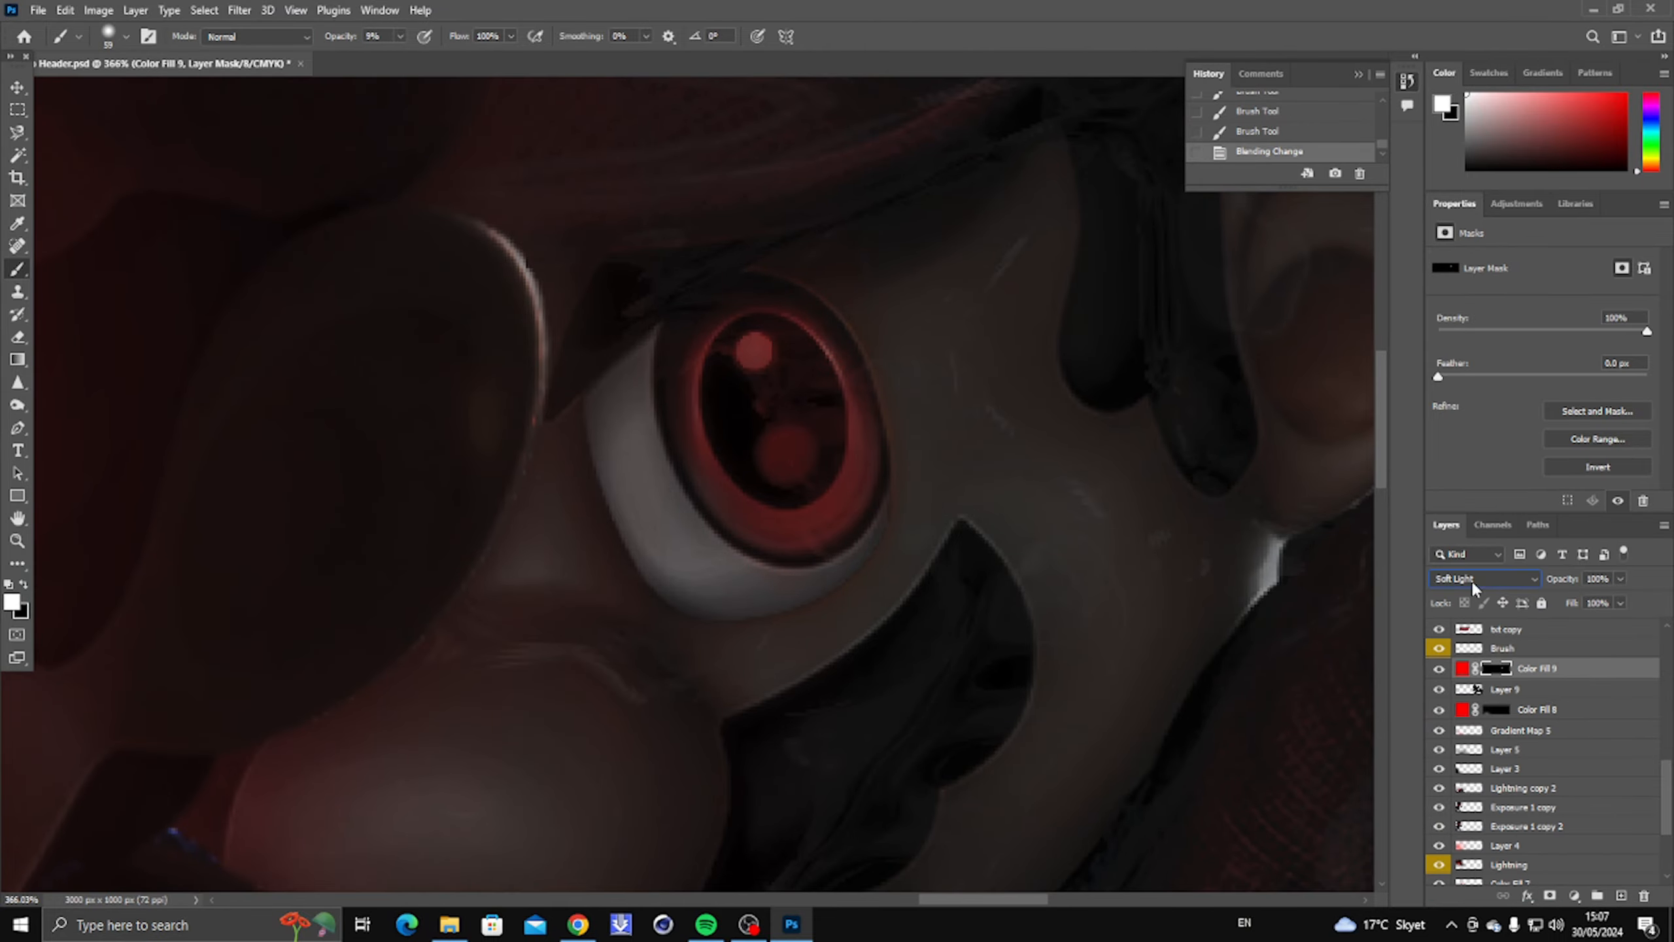
Step: Add a lighter red Solid Color fill with Lighten blending and brush it over the rear Mario's iris and eye highlights
{"action": "key", "text": "z"}
{"action": "right_click", "coordinate": [1068, 509]}
{"action": "left_click", "coordinate": [1076, 520]}
{"action": "left_click_drag", "start_coordinate": [1130, 390], "coordinate": [1239, 394]}
{"action": "right_click", "coordinate": [1083, 579]}
{"action": "left_click", "coordinate": [1091, 589]}
{"action": "left_click", "coordinate": [1574, 895]}
{"action": "left_click", "coordinate": [1559, 589]}
{"action": "left_click", "coordinate": [777, 214]}
{"action": "left_click", "coordinate": [1003, 202]}
{"action": "left_click", "coordinate": [1485, 579]}
{"action": "left_click", "coordinate": [1476, 603]}
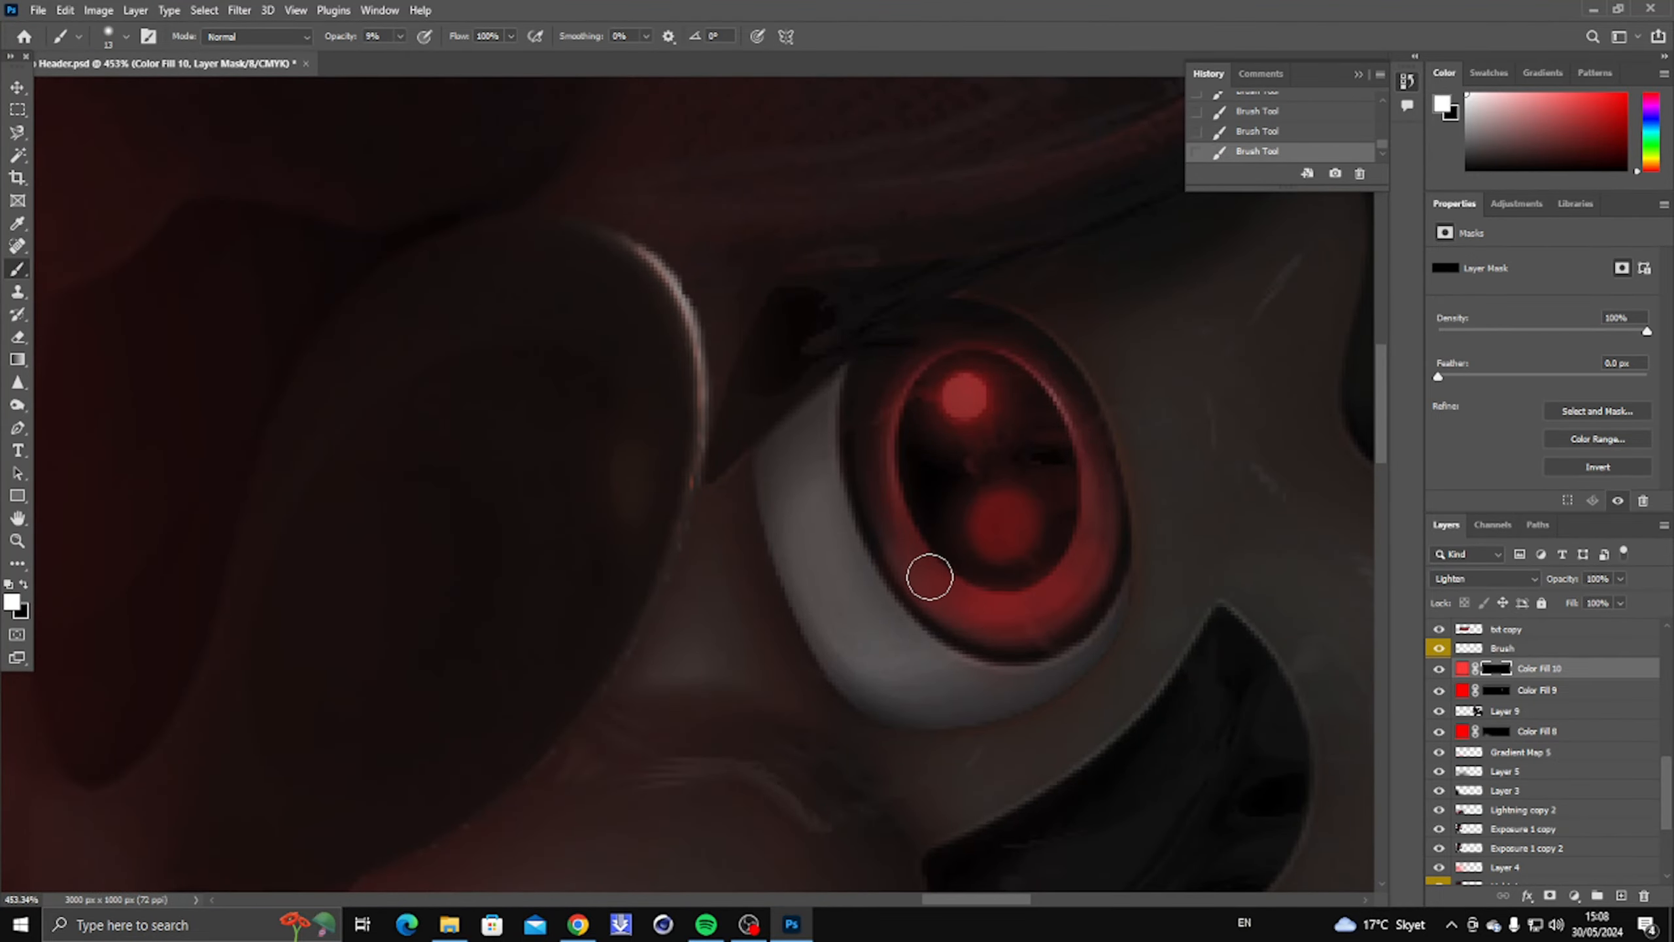
{"action": "scroll", "coordinate": [1185, 685], "scroll_direction": "down", "scroll_amount": 10}
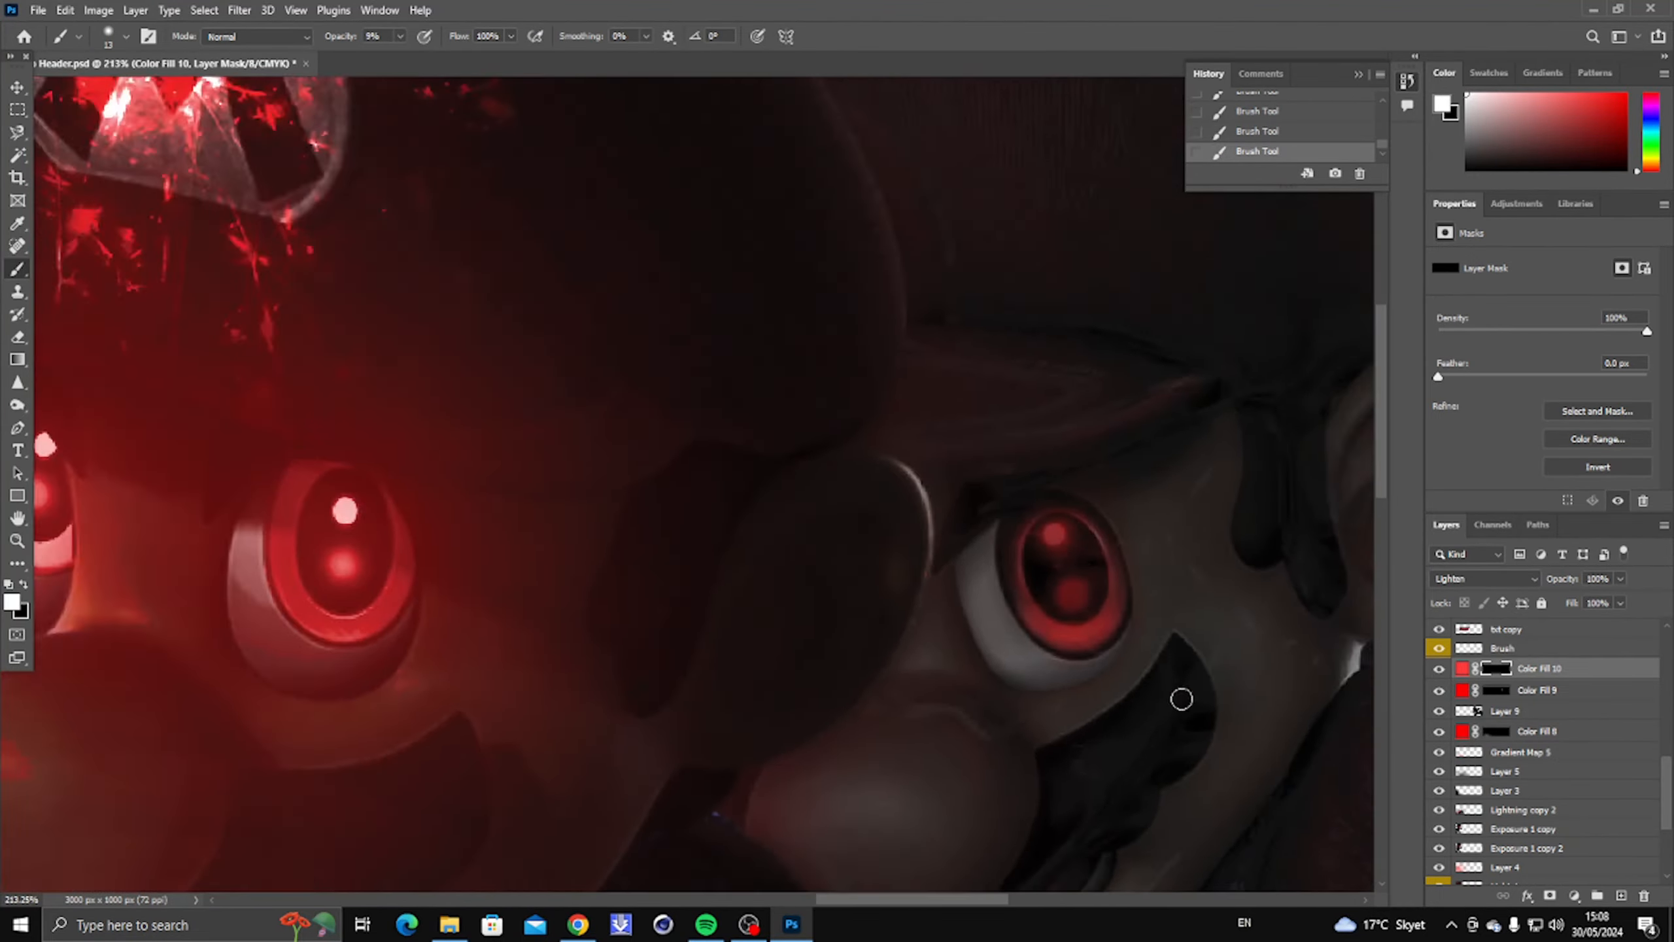
{"action": "key", "text": "z"}
{"action": "right_click", "coordinate": [1114, 561]}
{"action": "left_click", "coordinate": [1122, 570]}
{"action": "left_click_drag", "start_coordinate": [1015, 448], "coordinate": [1166, 455]}
{"action": "left_click", "coordinate": [1574, 895]}
{"action": "left_click", "coordinate": [1582, 596]}
{"action": "left_click", "coordinate": [1003, 202]}
{"action": "key", "text": "ctrl+z"}
Step: Add another red Solid Color fill above the eye fills, set it to Linear Dodge (Add) and invert its mask
{"action": "left_click", "coordinate": [1574, 895]}
{"action": "left_click", "coordinate": [1575, 595]}
{"action": "left_click", "coordinate": [1485, 579]}
{"action": "left_click", "coordinate": [1474, 647]}
{"action": "key", "text": "ctrl+i"}
{"action": "key", "text": "b"}
Step: Paint a soft red glow around the rear Mario's eye and face, using progressively larger brush sizes on the fill's mask
{"action": "scroll", "coordinate": [836, 408], "scroll_direction": "down", "scroll_amount": 9}
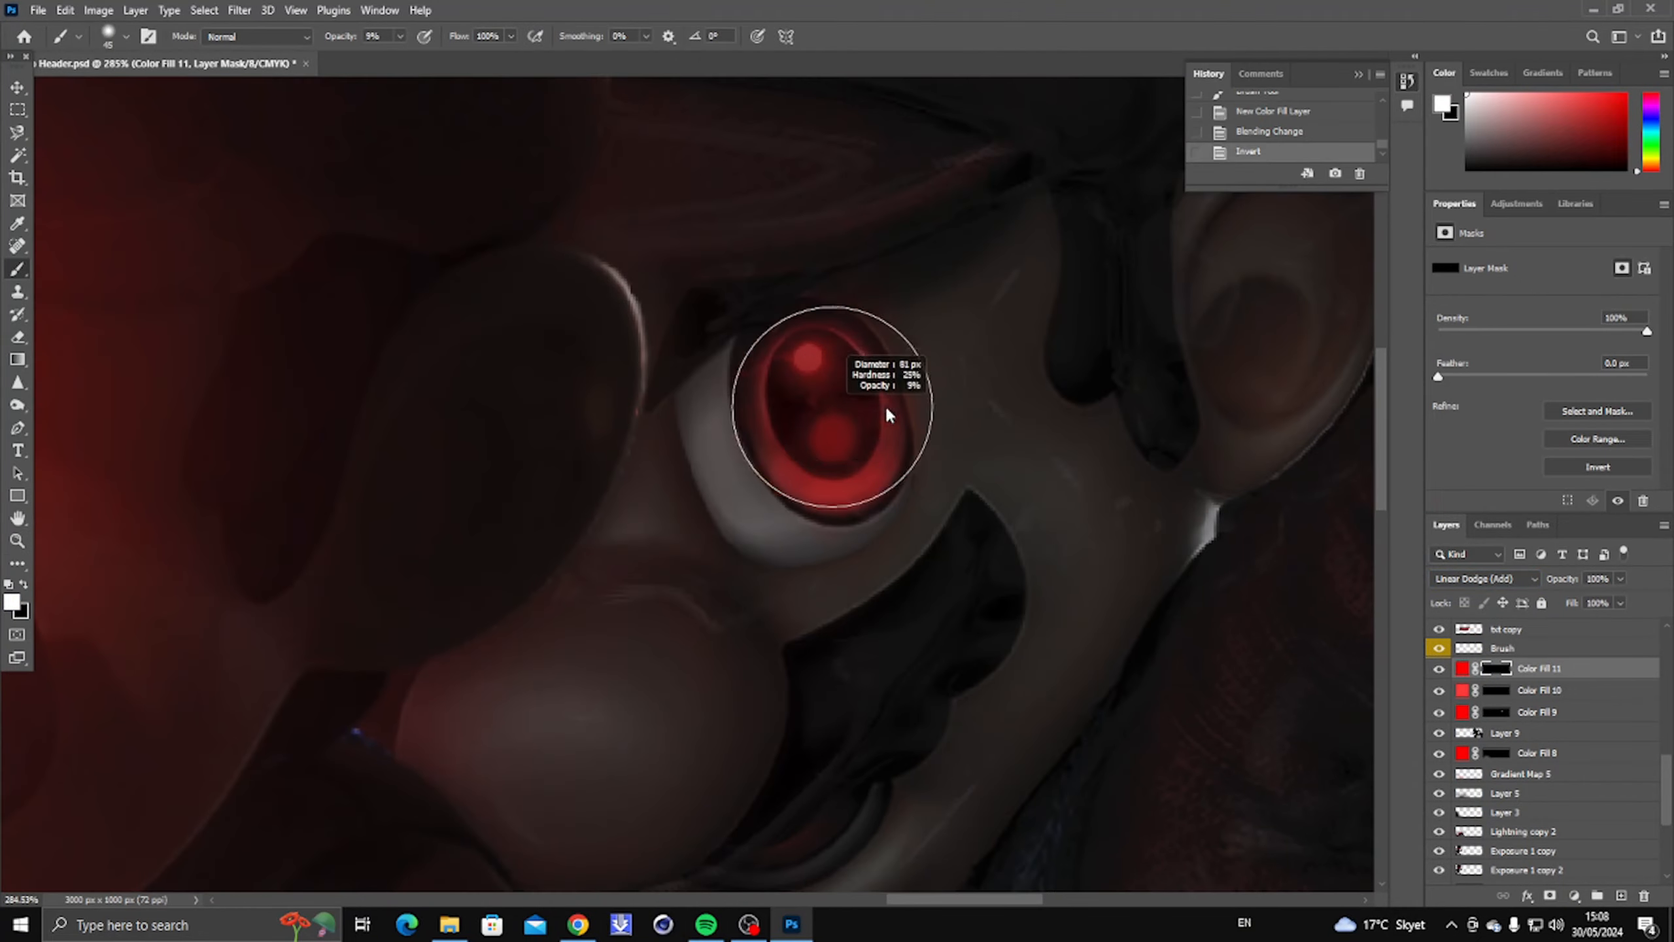
{"action": "left_click", "coordinate": [830, 406]}
{"action": "scroll", "coordinate": [857, 436], "scroll_direction": "down", "scroll_amount": 3}
{"action": "left_click", "coordinate": [861, 442]}
{"action": "scroll", "coordinate": [854, 441], "scroll_direction": "down", "scroll_amount": 7}
{"action": "scroll", "coordinate": [863, 455], "scroll_direction": "down", "scroll_amount": 5}
{"action": "left_click_drag", "start_coordinate": [871, 458], "coordinate": [923, 458]}
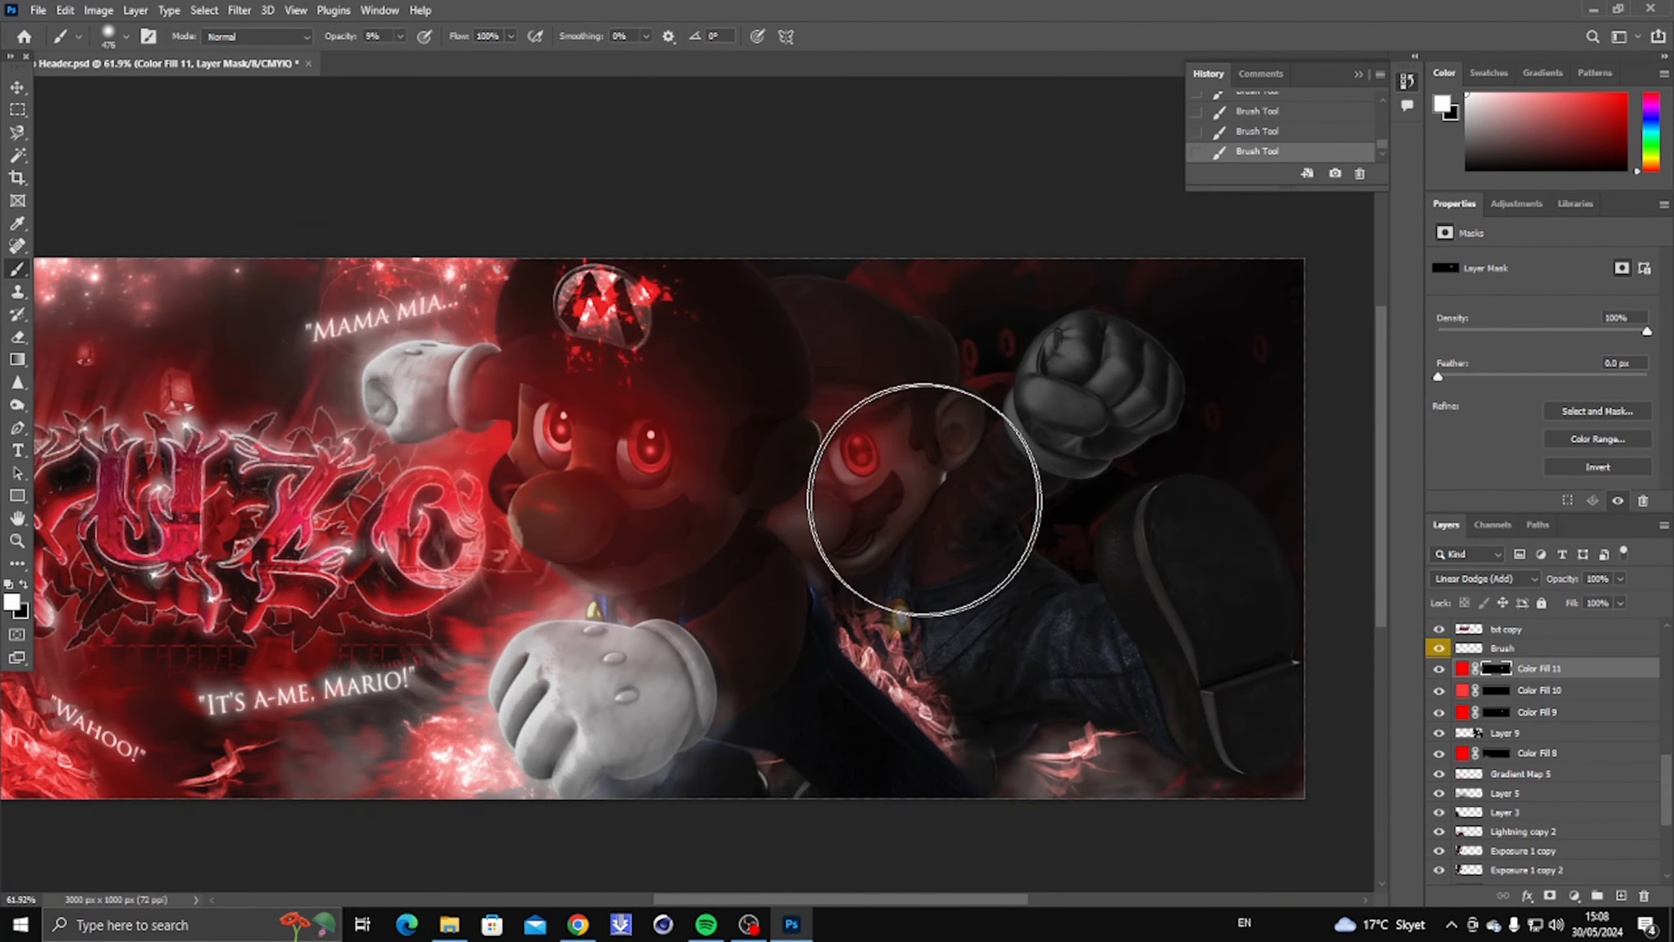
{"action": "scroll", "coordinate": [989, 547], "scroll_direction": "down", "scroll_amount": 3}
Step: Merge Layer 9 with the three red eye fills above it
{"action": "left_click", "coordinate": [17, 541]}
{"action": "right_click", "coordinate": [388, 497]}
{"action": "left_click", "coordinate": [408, 506]}
{"action": "left_click", "coordinate": [1529, 710], "text": "shift"}
{"action": "left_click", "coordinate": [1515, 733], "text": "shift"}
{"action": "key", "text": "ctrl+e"}
{"action": "scroll", "coordinate": [1015, 442], "scroll_direction": "up", "scroll_amount": 4}
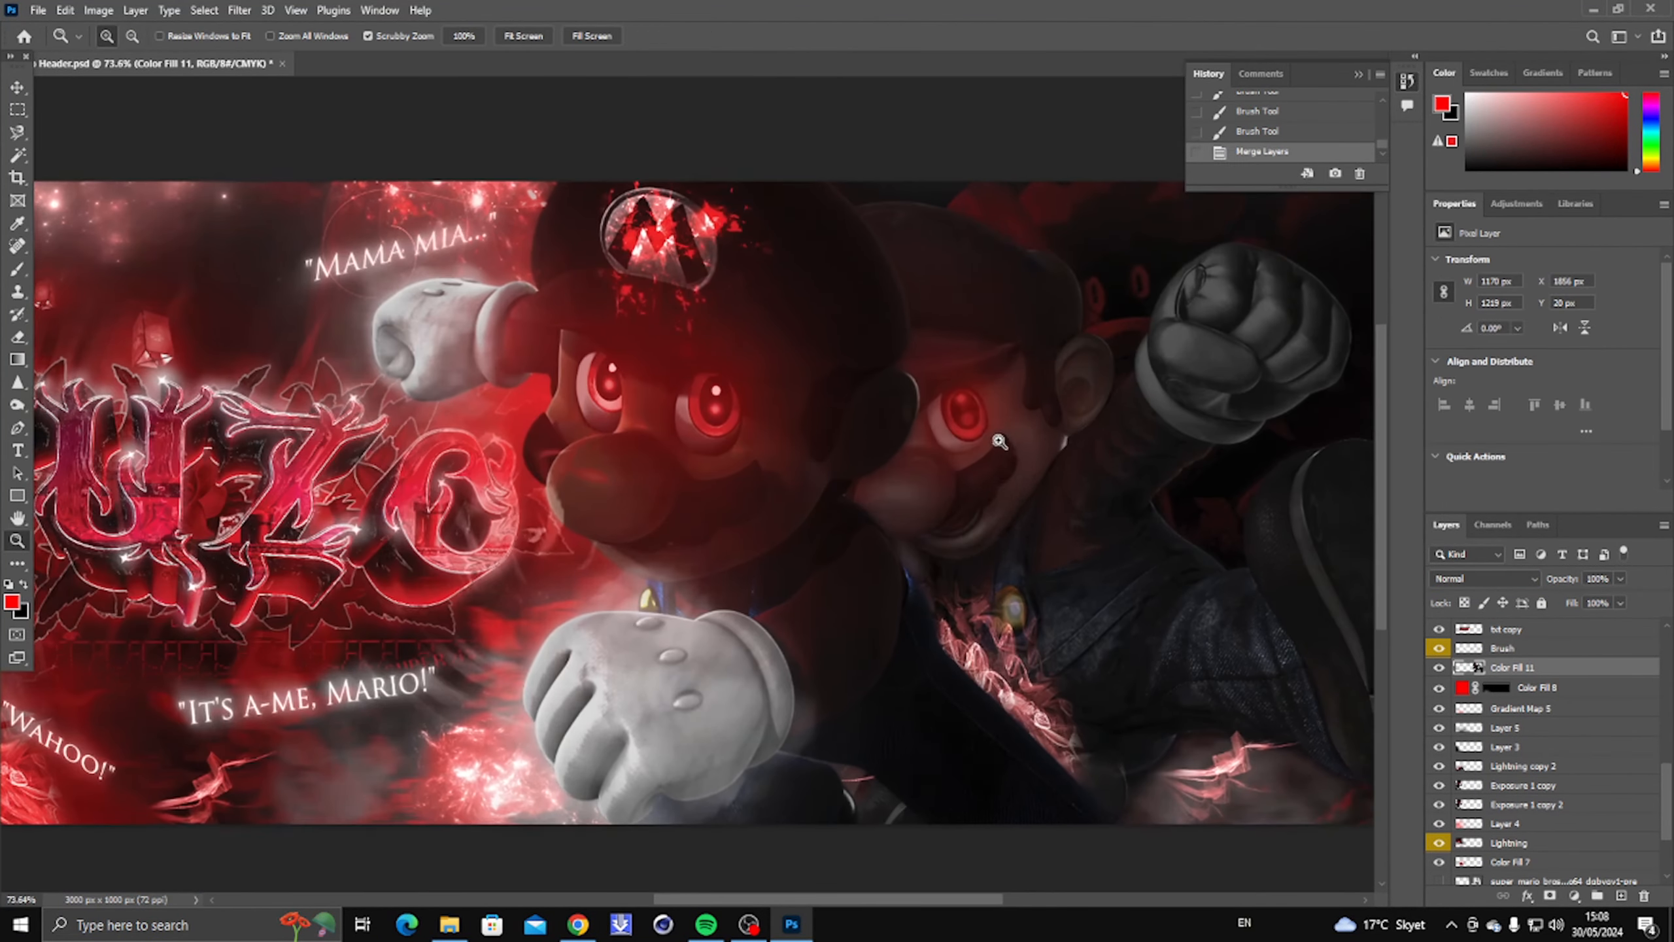
Step: Set the merged rear Mario layer's blend mode to Lighten
{"action": "scroll", "coordinate": [1000, 441], "scroll_direction": "down", "scroll_amount": 2}
{"action": "left_click", "coordinate": [1483, 578]}
{"action": "left_click", "coordinate": [1476, 613]}
{"action": "right_click", "coordinate": [1047, 509]}
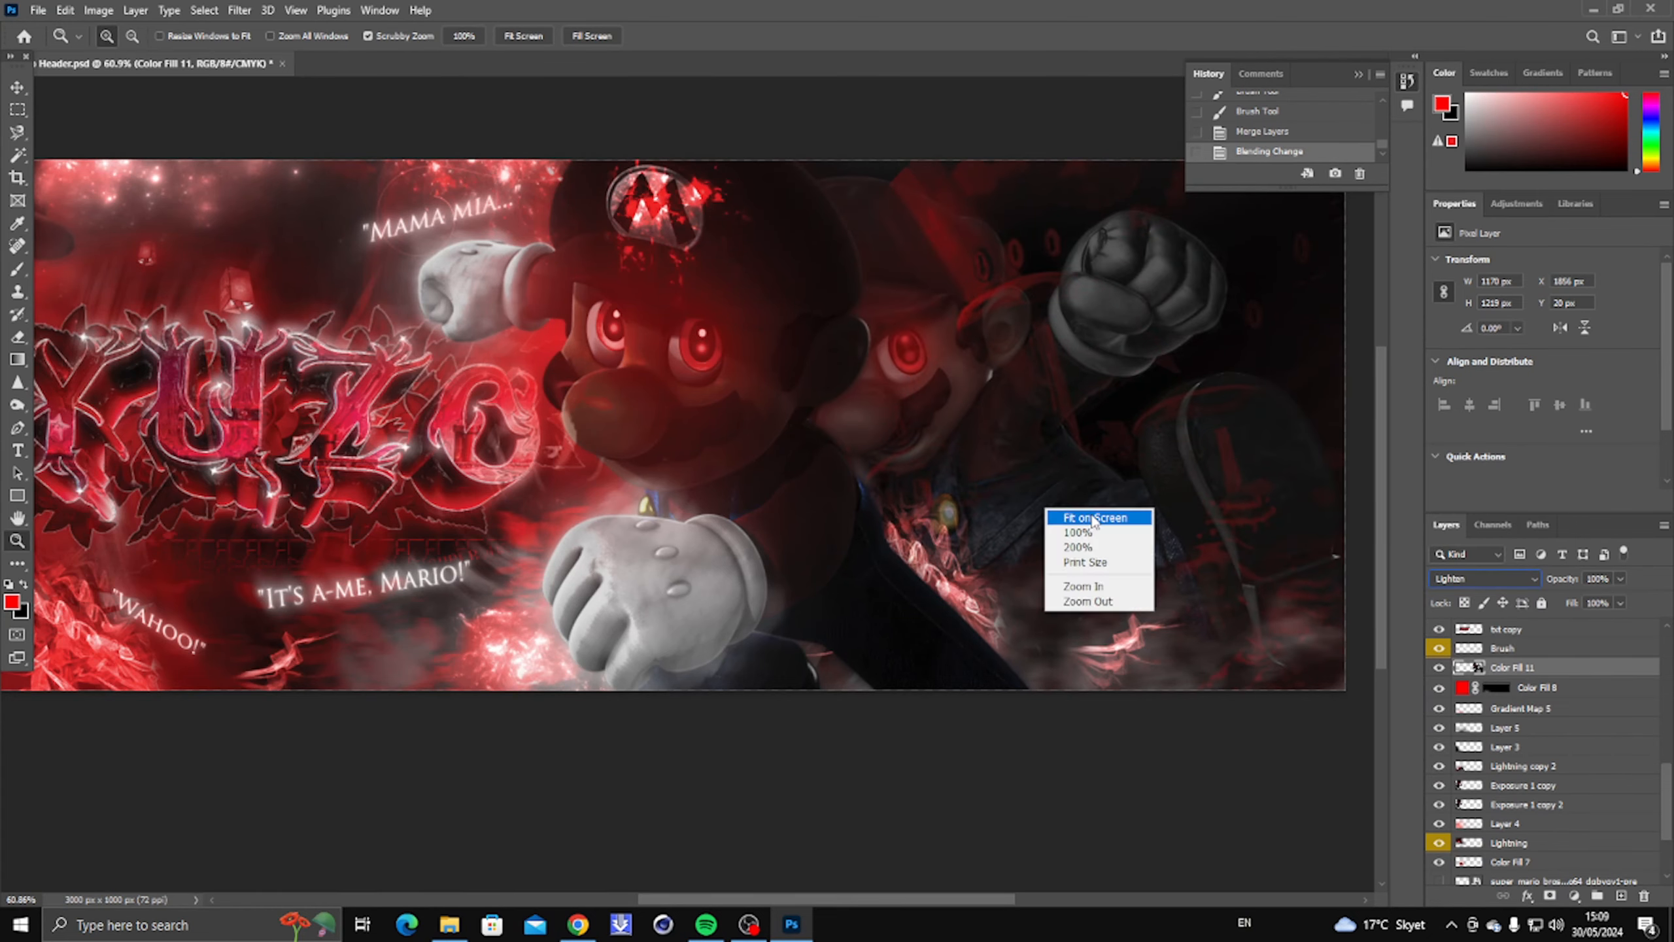
{"action": "left_click", "coordinate": [1094, 518]}
Step: Apply a blur filter with a value of 12 to the merged rear Mario layer
{"action": "left_click", "coordinate": [239, 10]}
{"action": "mouse_move", "coordinate": [373, 232]}
{"action": "left_click", "coordinate": [520, 367]}
{"action": "type", "text": "12"}
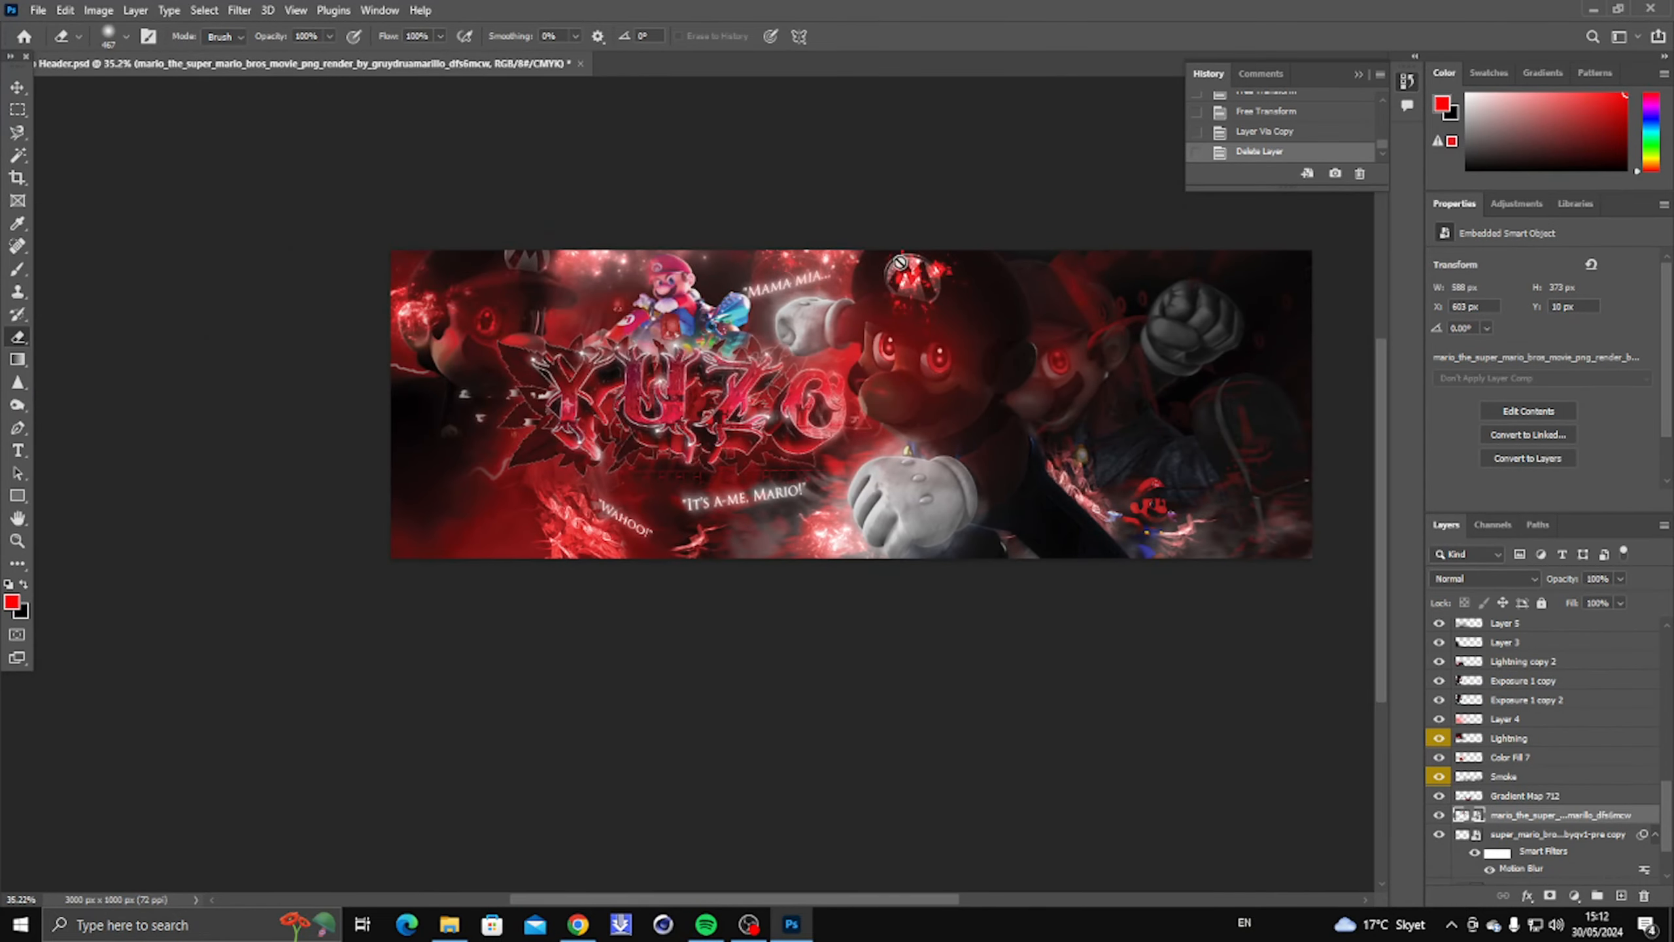
Step: Add a Brightness/Contrast adjustment clipped to the kart Mario render, with brightness -94 and contrast 77
{"action": "scroll", "coordinate": [732, 333], "scroll_direction": "up", "scroll_amount": 3}
{"action": "scroll", "coordinate": [679, 306], "scroll_direction": "down", "scroll_amount": 2}
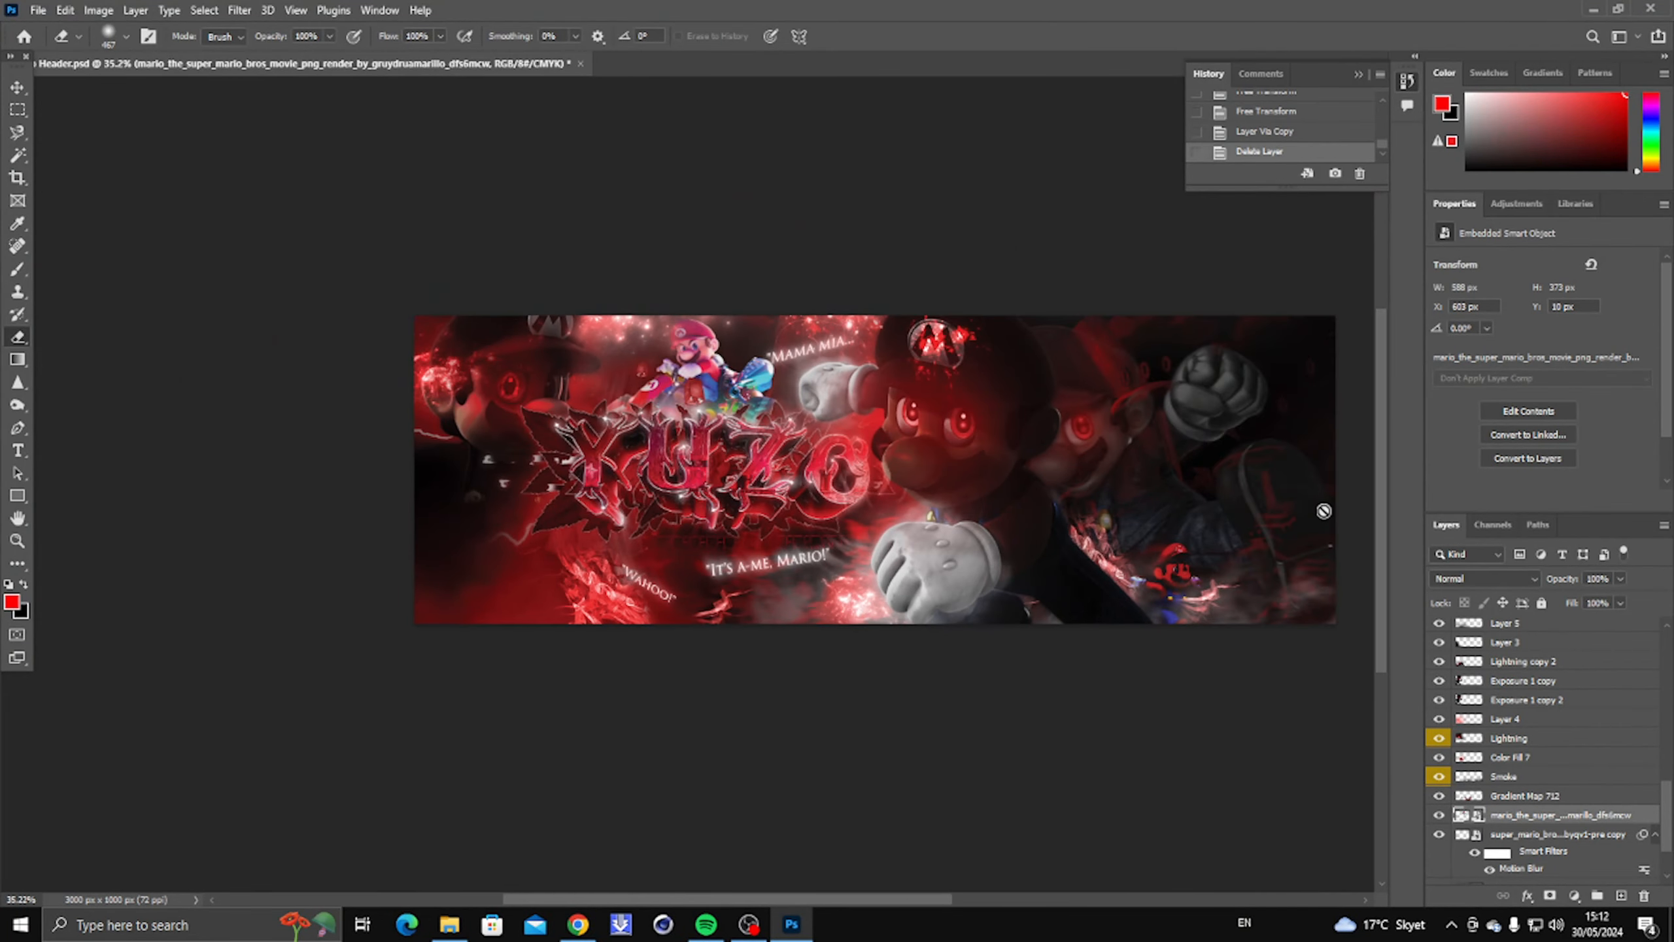
{"action": "scroll", "coordinate": [1285, 505], "scroll_direction": "right", "scroll_amount": 3}
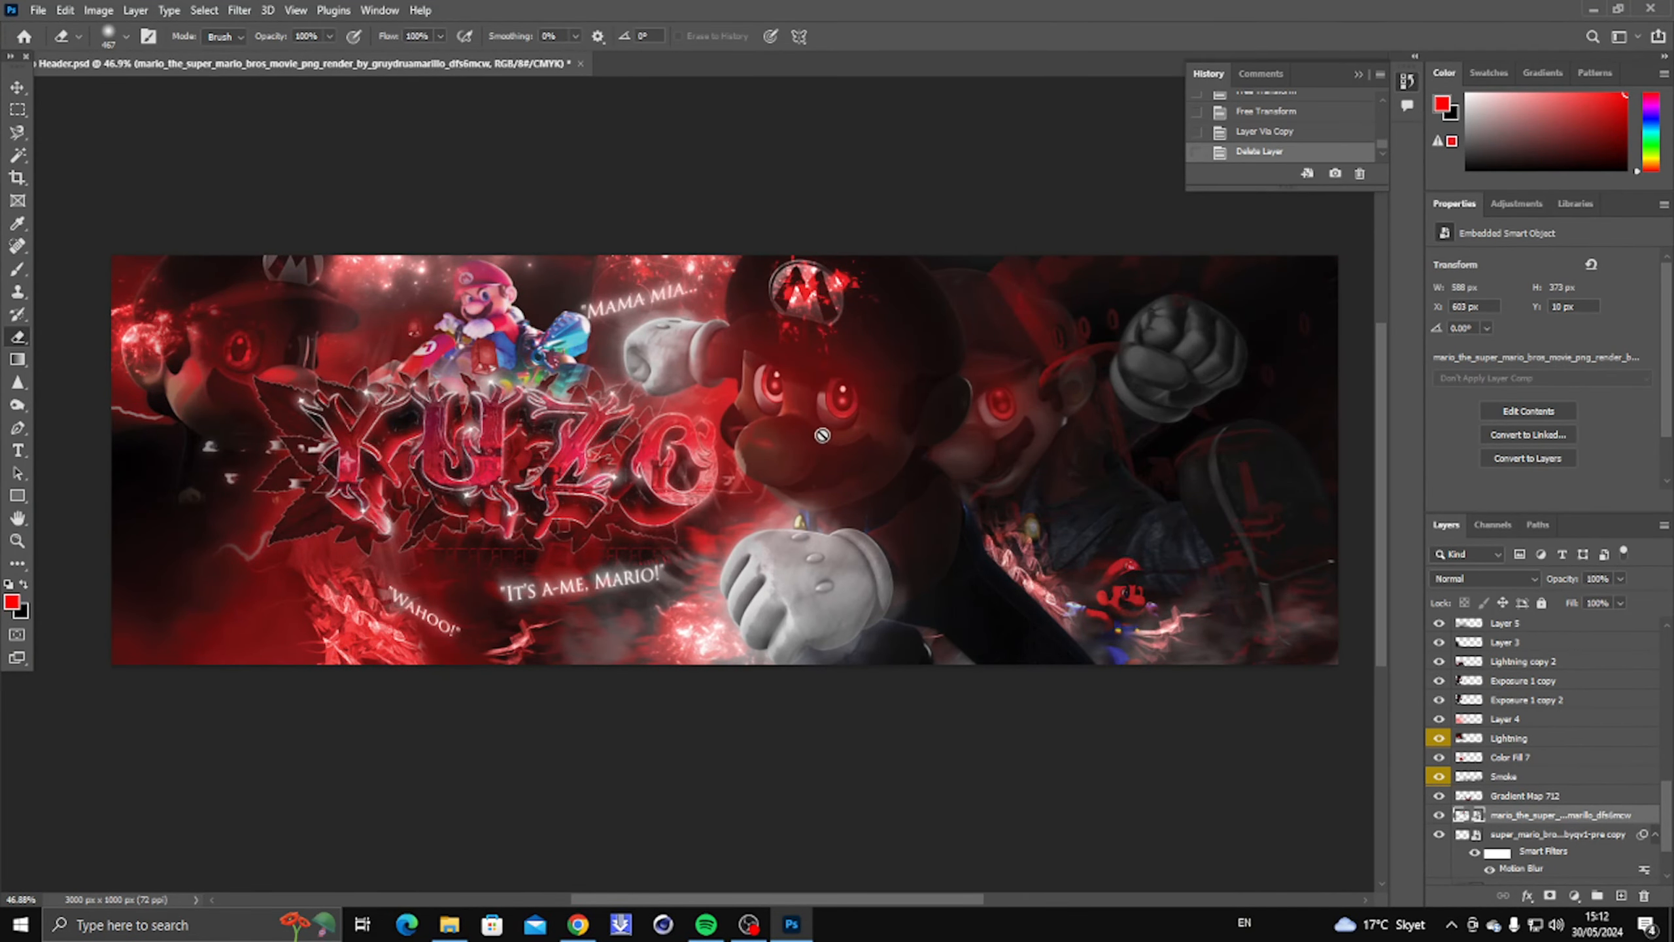
{"action": "scroll", "coordinate": [425, 346], "scroll_direction": "up", "scroll_amount": 5}
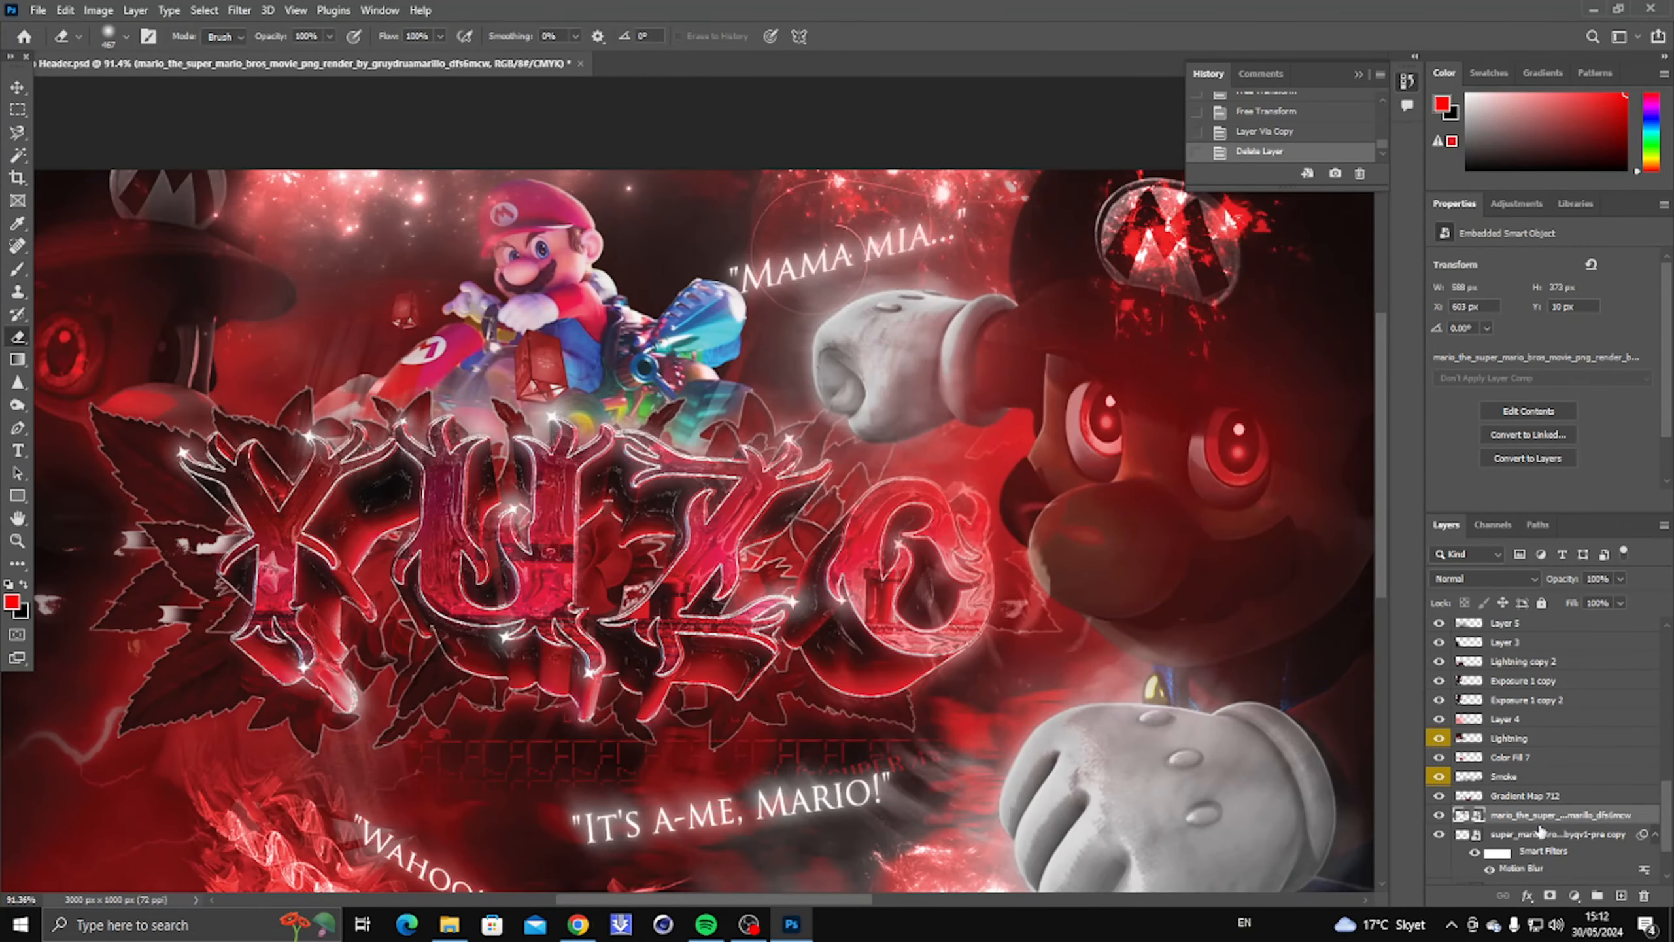
{"action": "left_click", "coordinate": [1574, 895]}
{"action": "left_click", "coordinate": [1594, 641]}
{"action": "key", "text": "ctrl+alt+g"}
{"action": "left_click_drag", "start_coordinate": [1542, 310], "coordinate": [1477, 310]}
{"action": "left_click_drag", "start_coordinate": [1542, 344], "coordinate": [1622, 344]}
{"action": "scroll", "coordinate": [527, 367], "scroll_direction": "down", "scroll_amount": 5}
Step: Darken the kart Mario further with a clipped Levels adjustment
{"action": "left_click", "coordinate": [17, 541]}
{"action": "left_click_drag", "start_coordinate": [435, 270], "coordinate": [527, 274]}
{"action": "left_click", "coordinate": [1574, 895]}
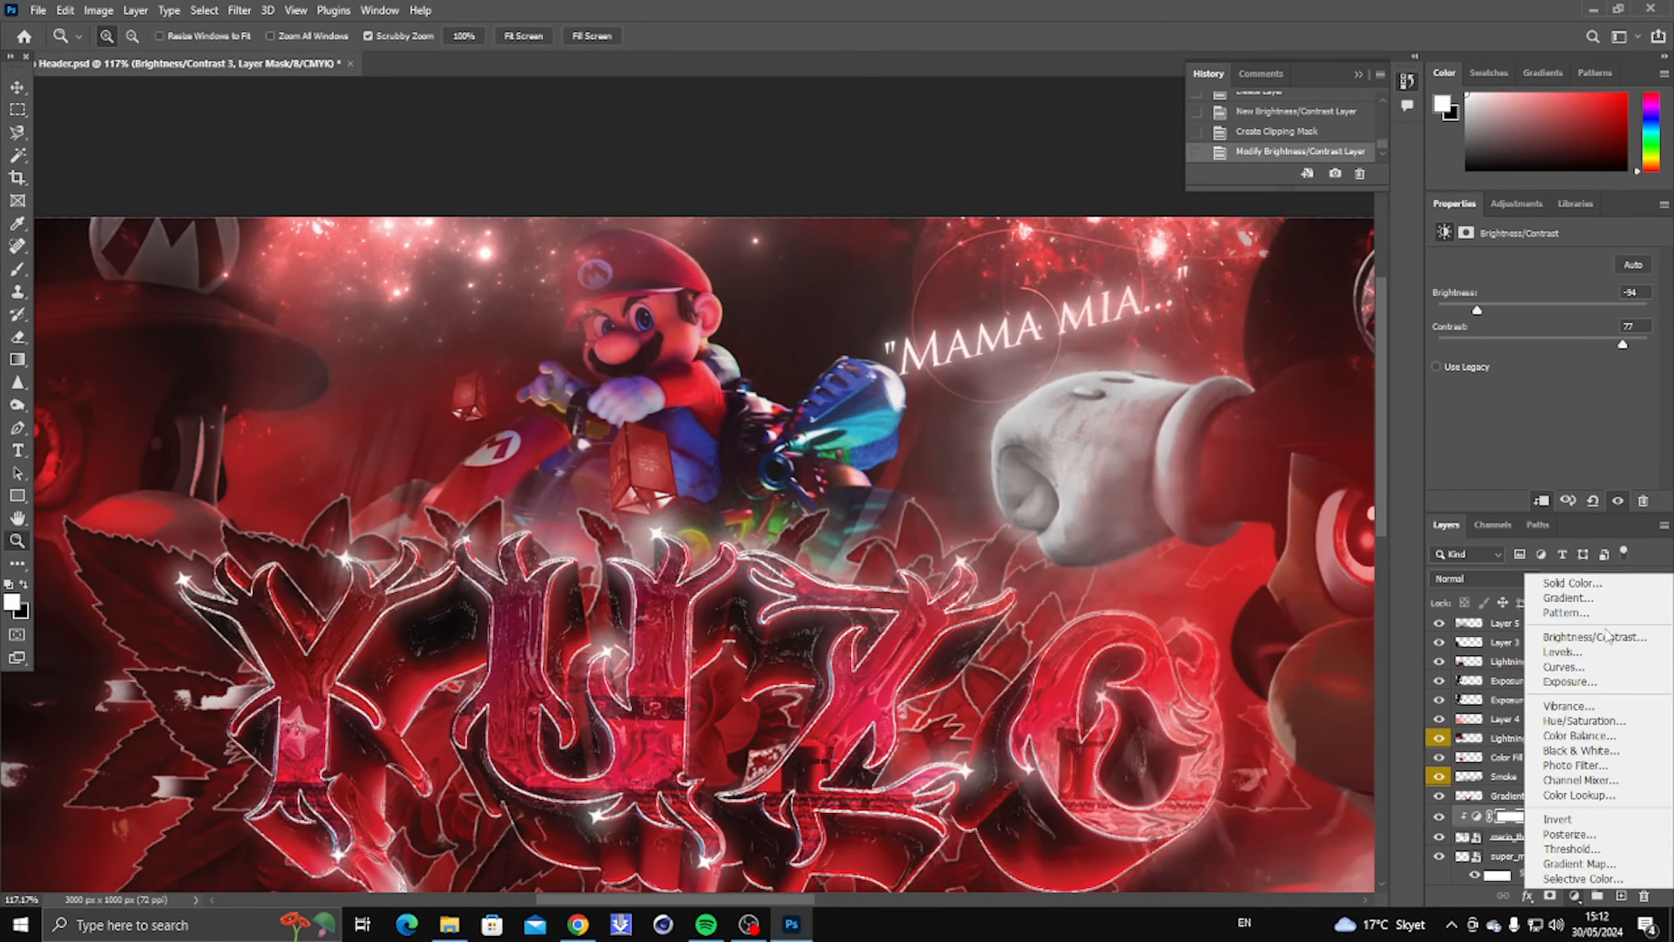
{"action": "left_click", "coordinate": [1585, 651]}
{"action": "left_click_drag", "start_coordinate": [1647, 442], "coordinate": [1581, 443]}
{"action": "left_click", "coordinate": [1558, 827], "text": "alt"}
Step: Merge the kart Mario render with its Brightness/Contrast and Levels adjustments
{"action": "scroll", "coordinate": [766, 491], "scroll_direction": "down", "scroll_amount": 3}
{"action": "right_click", "coordinate": [766, 490]}
{"action": "left_click", "coordinate": [790, 499]}
{"action": "left_click", "coordinate": [1553, 860], "text": "shift"}
Step: In the Camera Raw filter, set the kart Mario's exposure to -0.15, contrast +26, highlights +29, whites -22, texture +88, clarity +77 and vibrance -86
{"action": "left_click", "coordinate": [239, 10]}
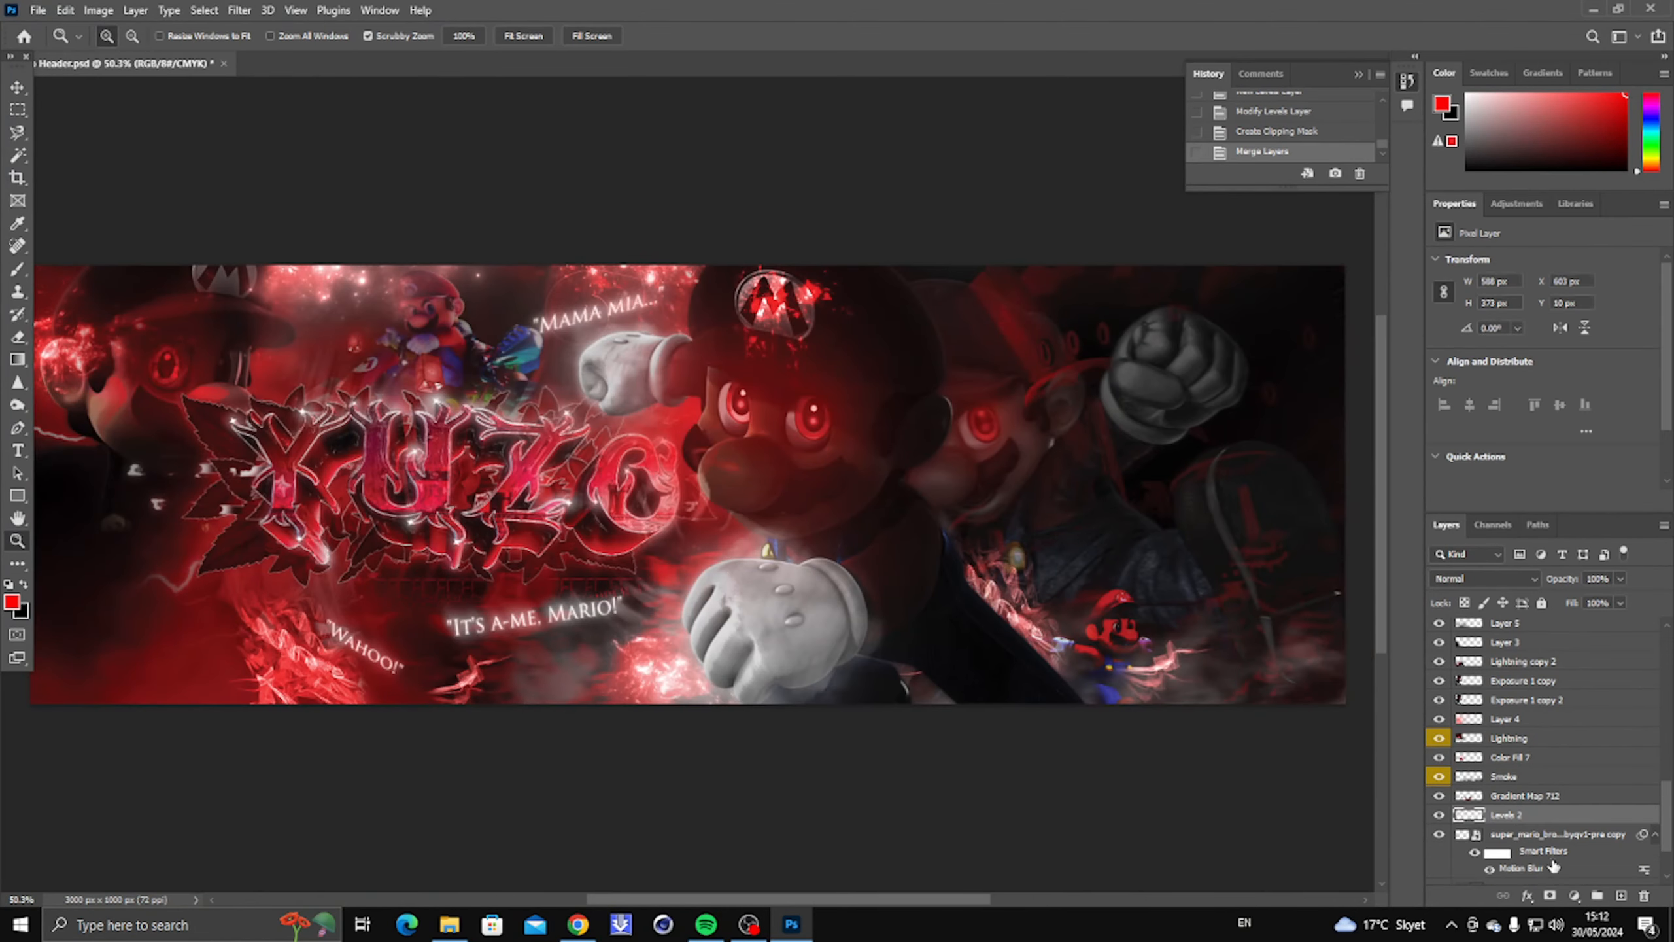
{"action": "left_click", "coordinate": [283, 153]}
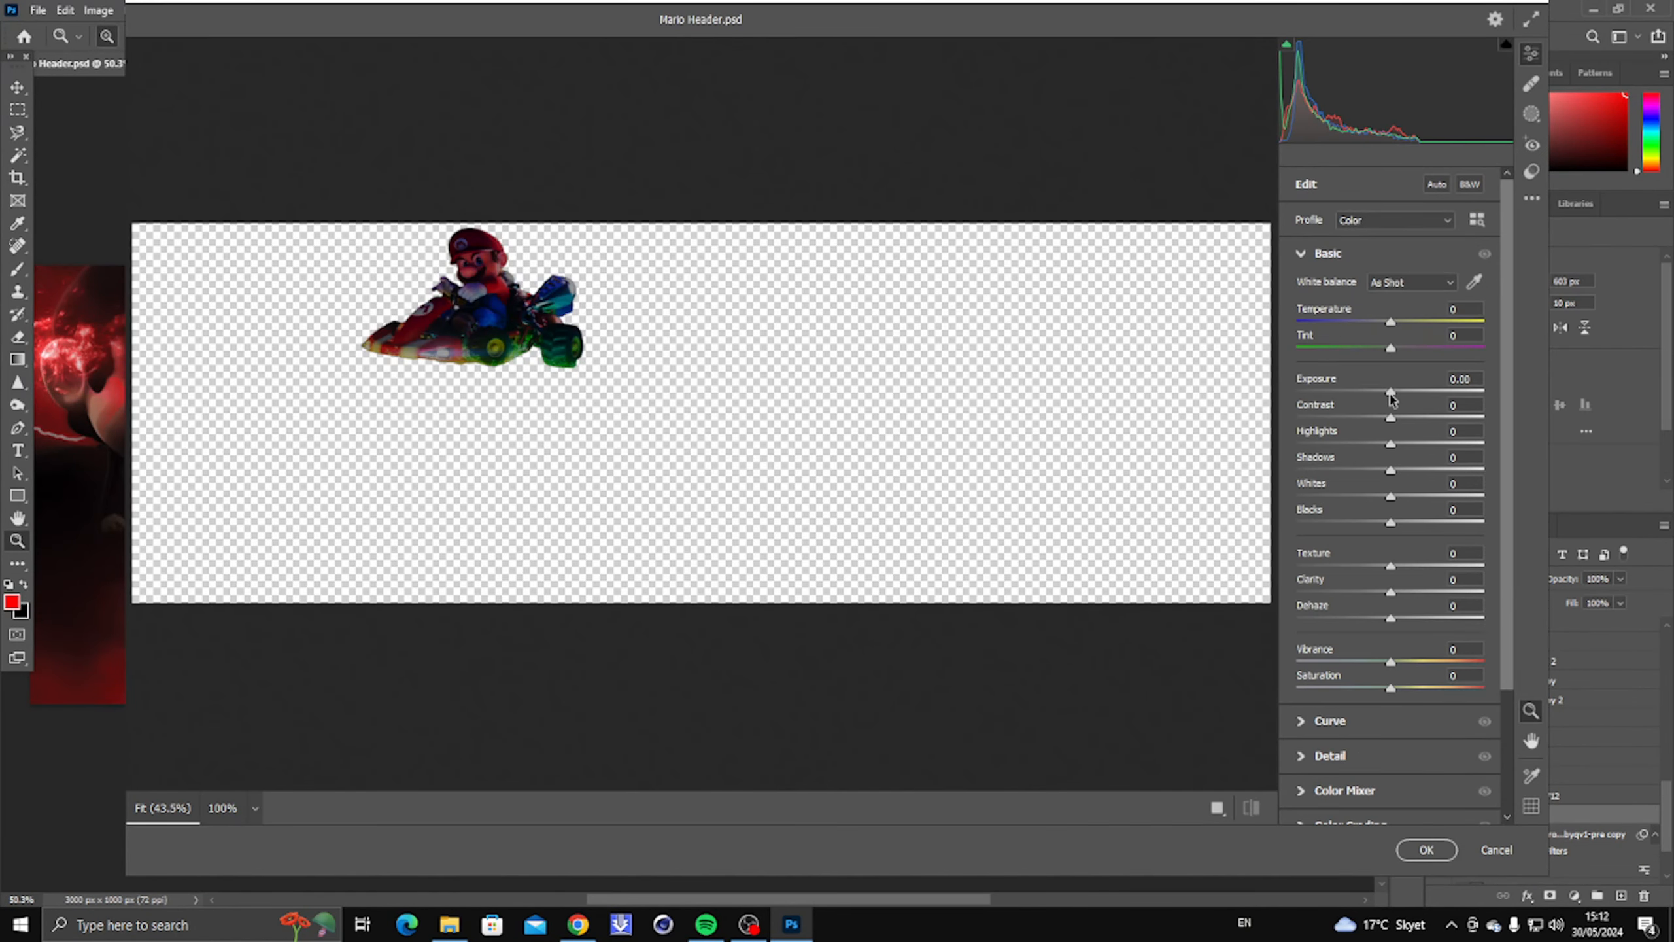
{"action": "left_click_drag", "start_coordinate": [1394, 565], "coordinate": [1473, 566]}
{"action": "left_click_drag", "start_coordinate": [1391, 592], "coordinate": [1457, 594]}
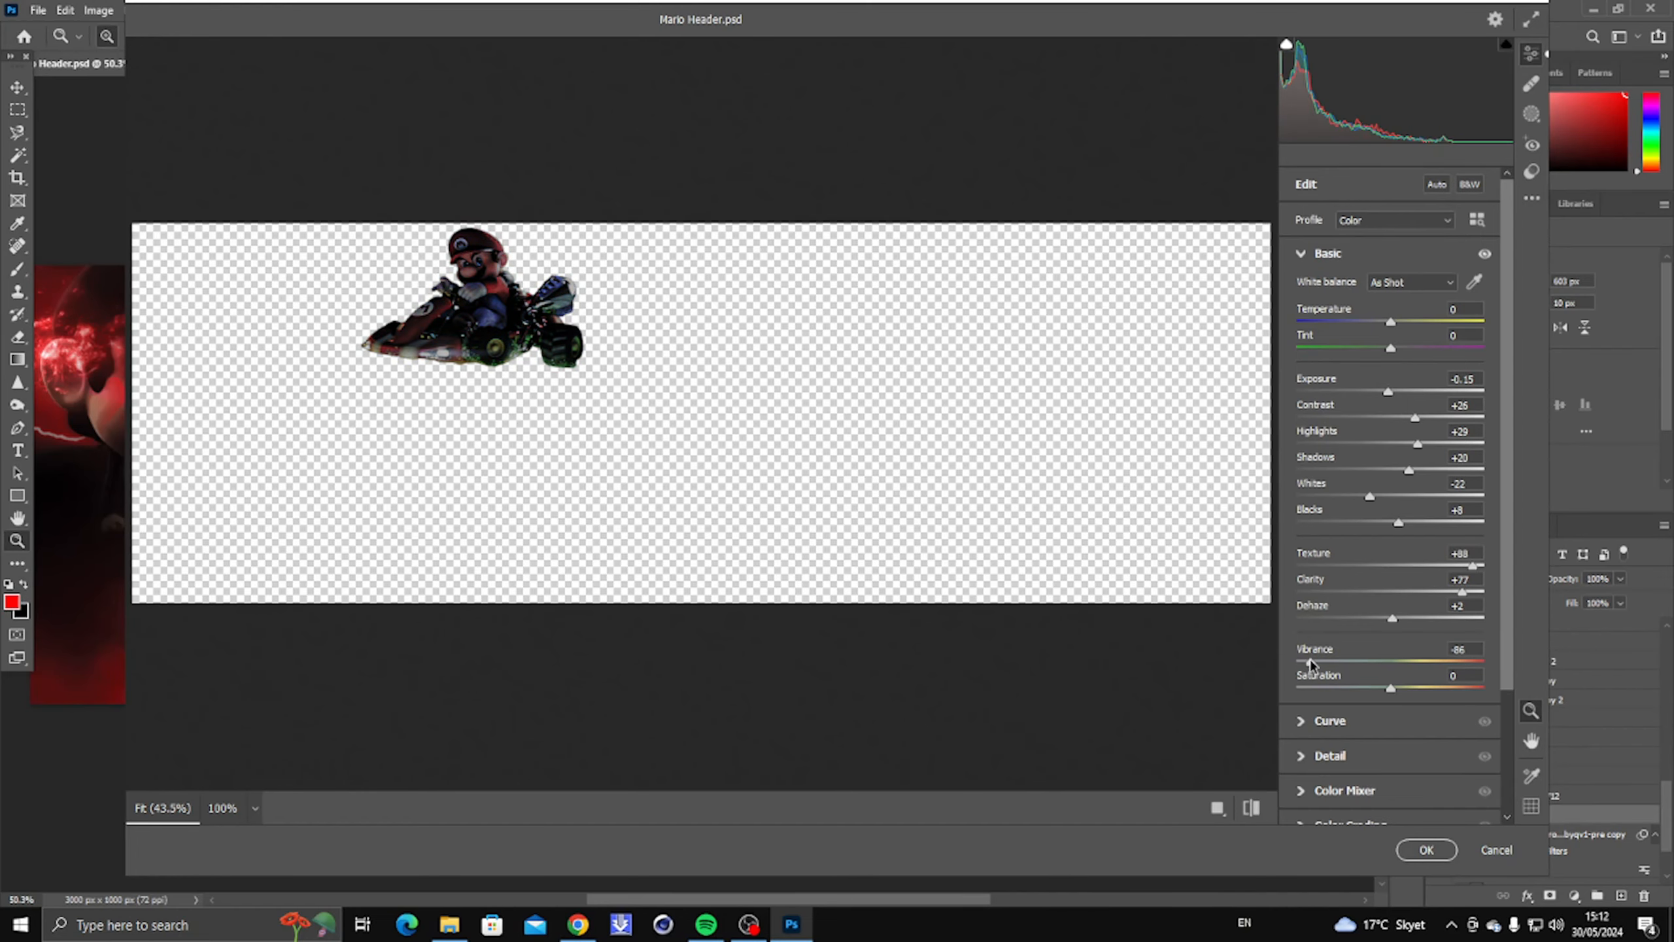
Step: Set the Camera Raw curve to highlights +27, lights -26, darks +24 and shadows +12, and apply the filter
{"action": "left_click", "coordinate": [1309, 722]}
{"action": "left_click_drag", "start_coordinate": [1390, 660], "coordinate": [1405, 661]}
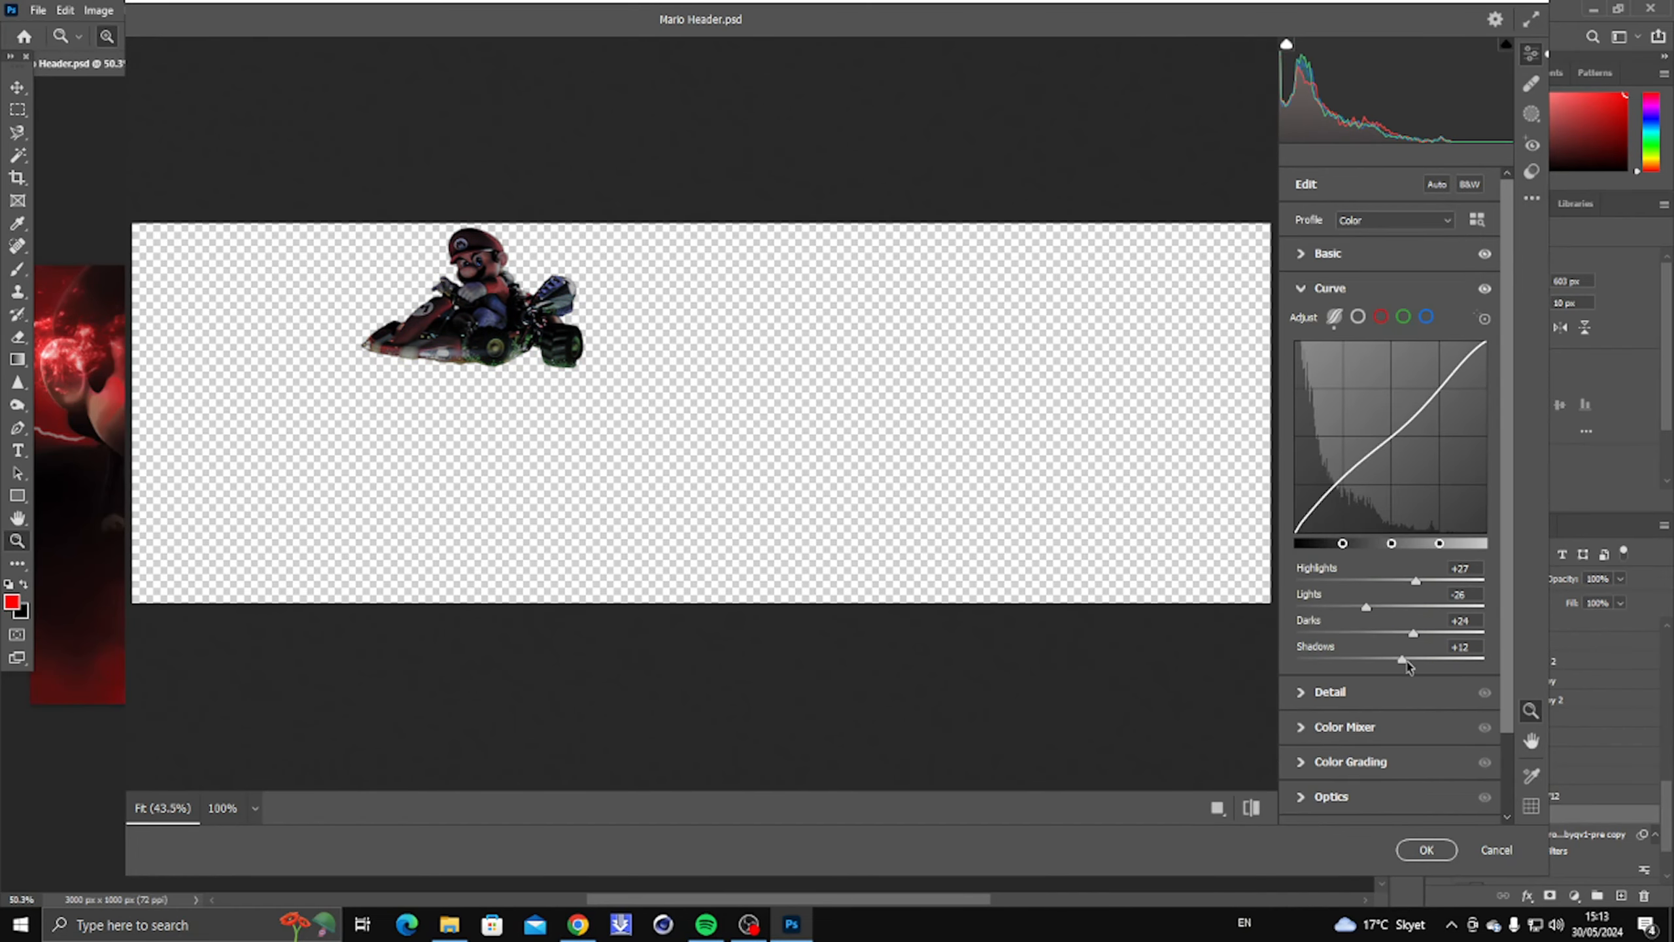
{"action": "left_click", "coordinate": [1426, 850]}
Step: Paint red over the kart Mario's eyes on a clipped layer and set that layer to Color blending
{"action": "left_click_drag", "start_coordinate": [432, 337], "coordinate": [680, 325]}
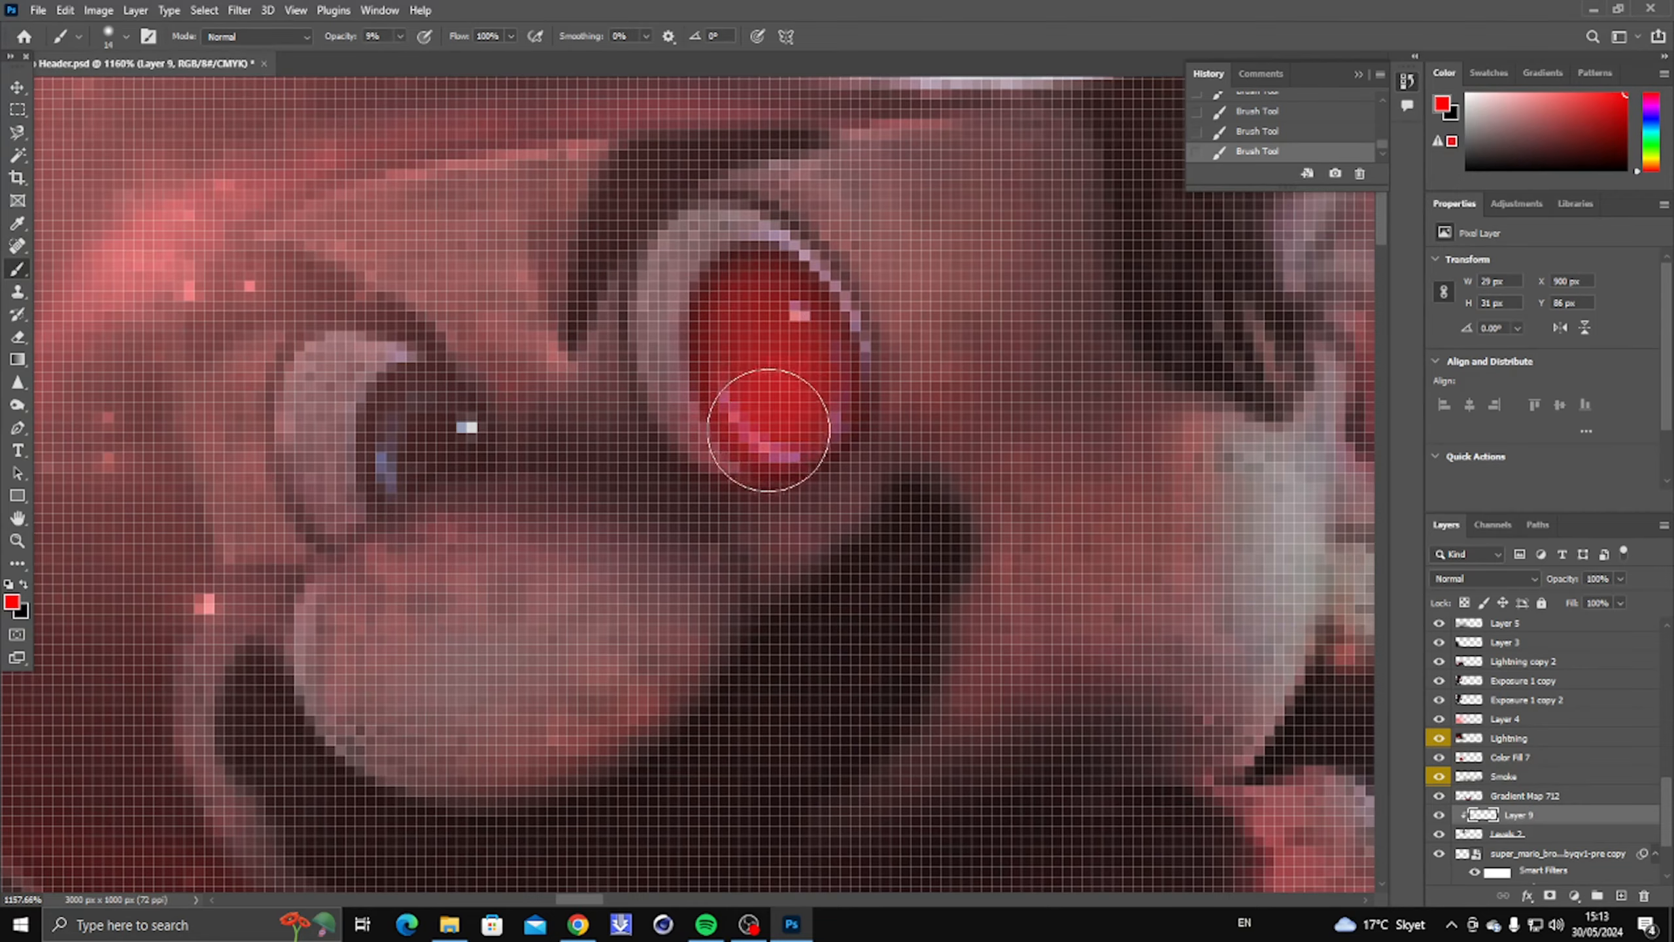
{"action": "scroll", "coordinate": [767, 528], "scroll_direction": "down", "scroll_amount": 5}
{"action": "left_click", "coordinate": [1483, 578]}
{"action": "left_click", "coordinate": [1483, 858]}
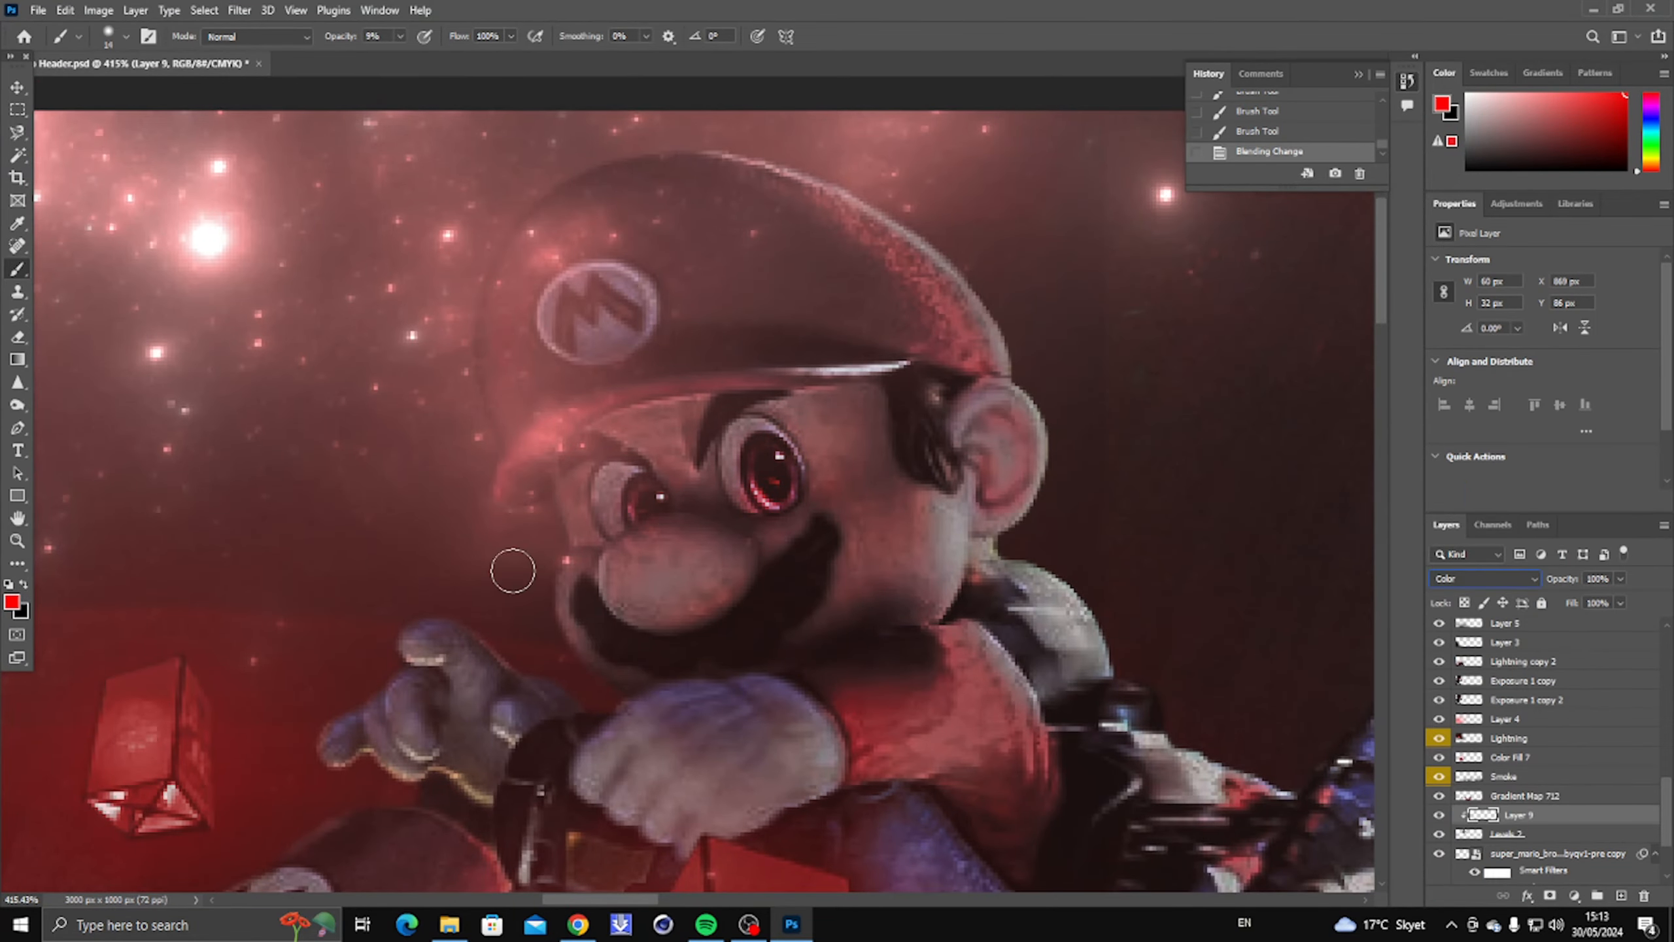
{"action": "scroll", "coordinate": [777, 488], "scroll_direction": "down", "scroll_amount": 5}
{"action": "key", "text": "z"}
{"action": "right_click", "coordinate": [735, 553]}
{"action": "left_click", "coordinate": [768, 561]}
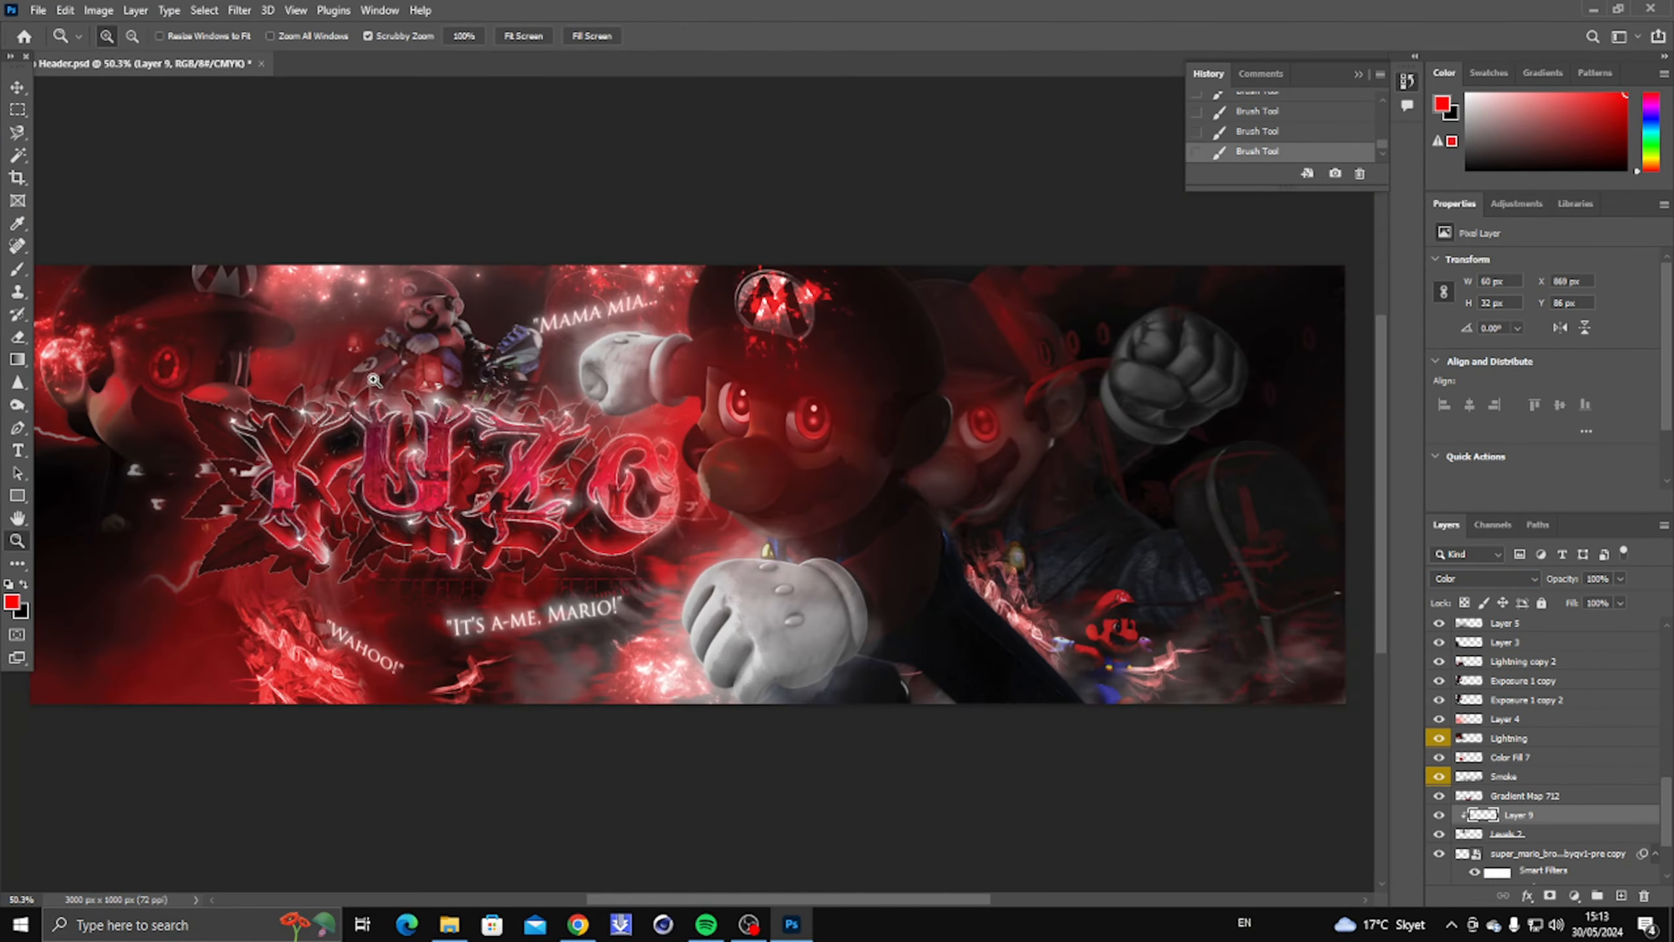
Step: Merge the red eye paint into the kart Mario layer and place a duplicate of the result beneath it
{"action": "scroll", "coordinate": [302, 333], "scroll_direction": "up", "scroll_amount": 4}
{"action": "left_click", "coordinate": [1505, 832], "text": "ctrl"}
{"action": "key", "text": "ctrl+e"}
{"action": "scroll", "coordinate": [473, 399], "scroll_direction": "down", "scroll_amount": 3}
{"action": "scroll", "coordinate": [514, 449], "scroll_direction": "up", "scroll_amount": 2}
{"action": "left_click_drag", "start_coordinate": [1582, 848], "coordinate": [1582, 847]}
Step: Switch to the Smudge tool for working on the Layer 9 copy
{"action": "right_click", "coordinate": [18, 292]}
{"action": "right_click", "coordinate": [18, 360]}
{"action": "right_click", "coordinate": [18, 337]}
{"action": "right_click", "coordinate": [17, 405]}
{"action": "right_click", "coordinate": [17, 382]}
{"action": "left_click", "coordinate": [90, 417]}
Step: Try to smear the kart Mario copy outward behind the kart with long smudge strokes
{"action": "scroll", "coordinate": [523, 300], "scroll_direction": "up", "scroll_amount": 2}
{"action": "left_click_drag", "start_coordinate": [644, 369], "coordinate": [701, 336]}
{"action": "mouse_move", "coordinate": [649, 369]}
{"action": "left_mouse_down"}
{"action": "mouse_move", "coordinate": [725, 333]}
{"action": "mouse_move", "coordinate": [791, 329]}
{"action": "left_mouse_up"}
{"action": "left_click_drag", "start_coordinate": [665, 329], "coordinate": [814, 329]}
{"action": "scroll", "coordinate": [720, 447], "scroll_direction": "down", "scroll_amount": 4}
{"action": "key", "text": "ctrl+z"}
{"action": "key", "text": "ctrl+z"}
{"action": "key", "text": "ctrl+z"}
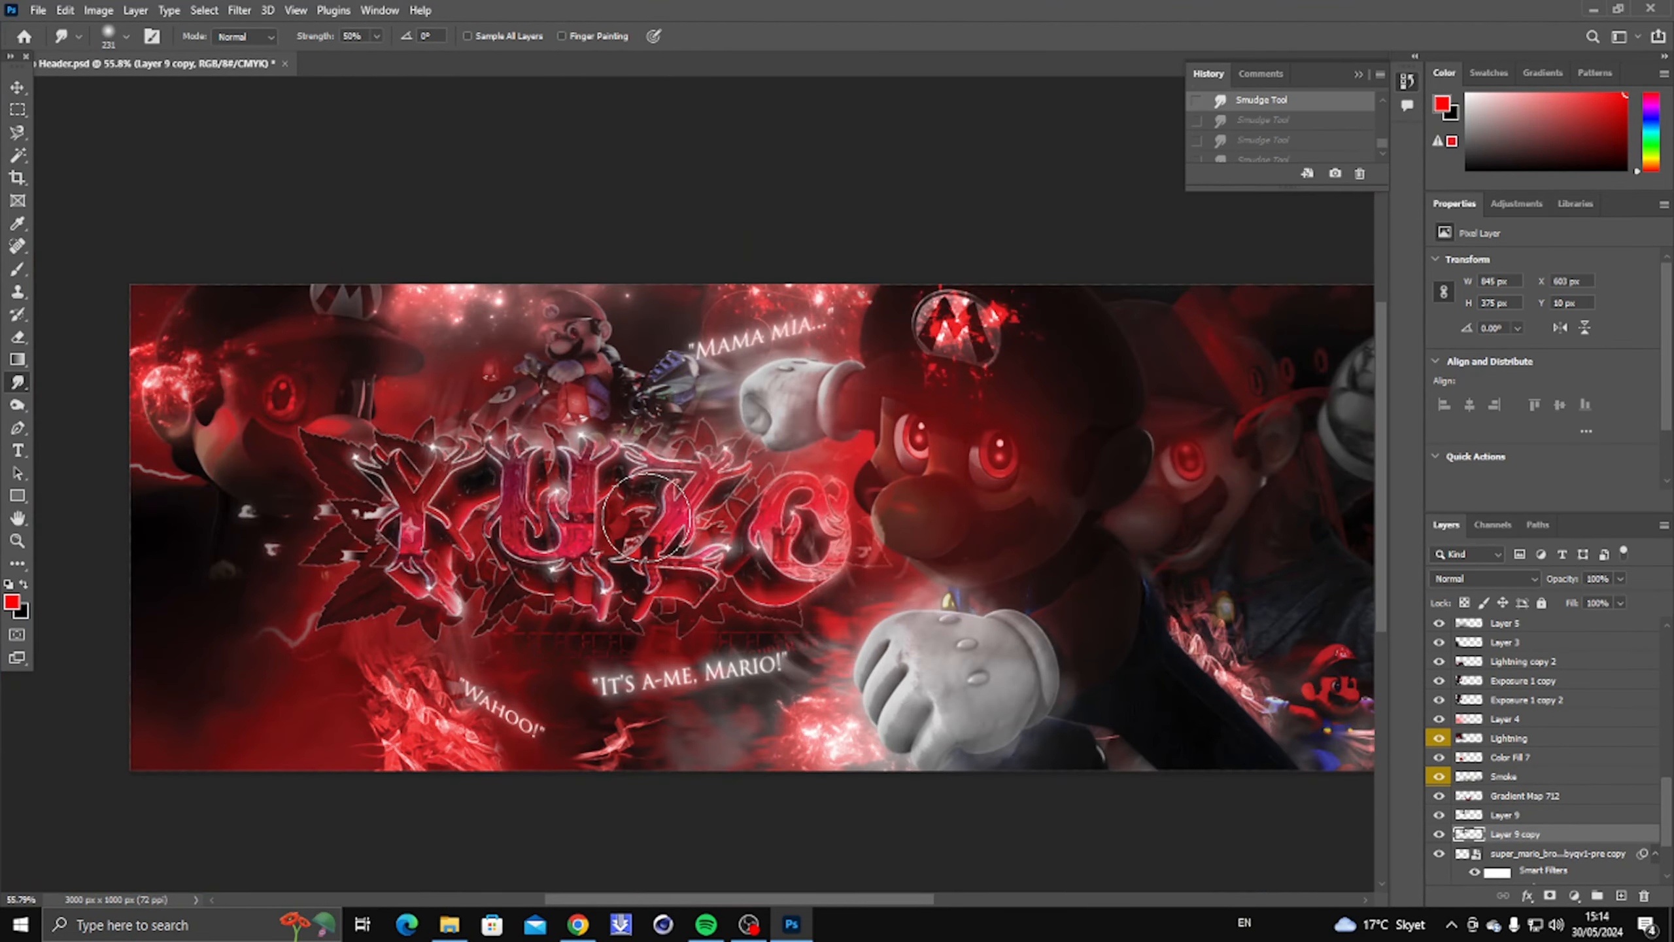
{"action": "scroll", "coordinate": [719, 457], "scroll_direction": "up", "scroll_amount": 6}
{"action": "key", "text": "ctrl+z"}
Step: Smudge the kart Mario copy at 50% strength into streaks trailing from the back of the kart toward the "Mama mia..." quote
{"action": "left_click_drag", "start_coordinate": [659, 356], "coordinate": [758, 369]}
{"action": "left_click_drag", "start_coordinate": [659, 330], "coordinate": [791, 330]}
{"action": "left_click_drag", "start_coordinate": [666, 310], "coordinate": [800, 322]}
{"action": "scroll", "coordinate": [936, 204], "scroll_direction": "down", "scroll_amount": 5}
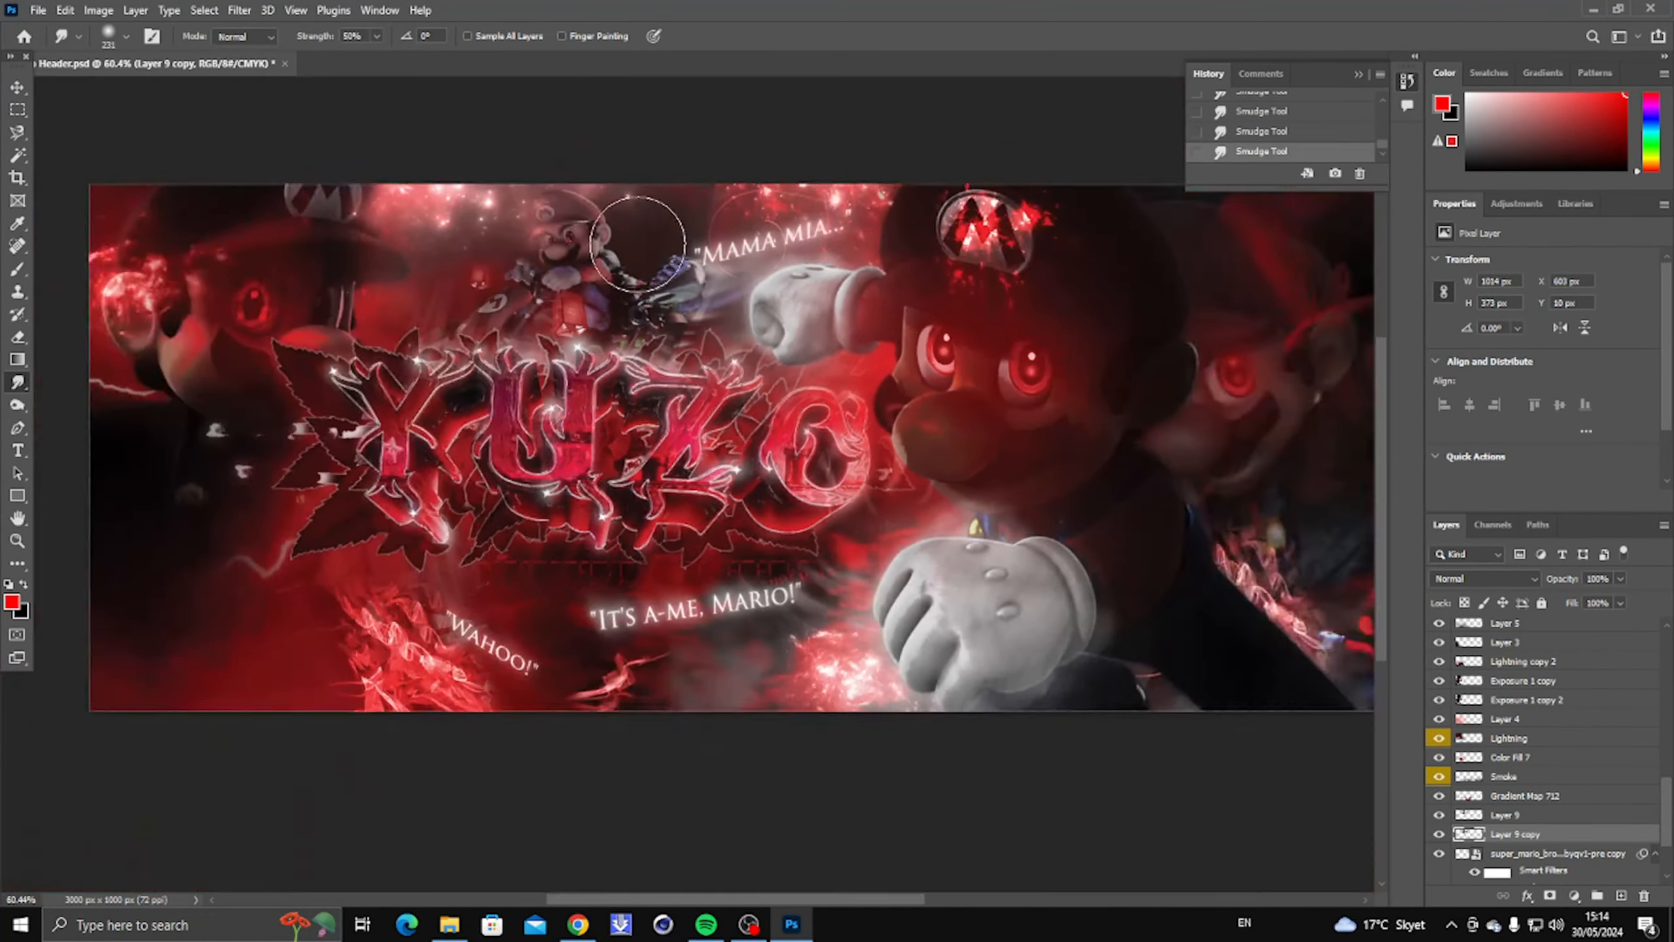
{"action": "scroll", "coordinate": [712, 198], "scroll_direction": "up", "scroll_amount": 4}
{"action": "scroll", "coordinate": [713, 261], "scroll_direction": "down", "scroll_amount": 4}
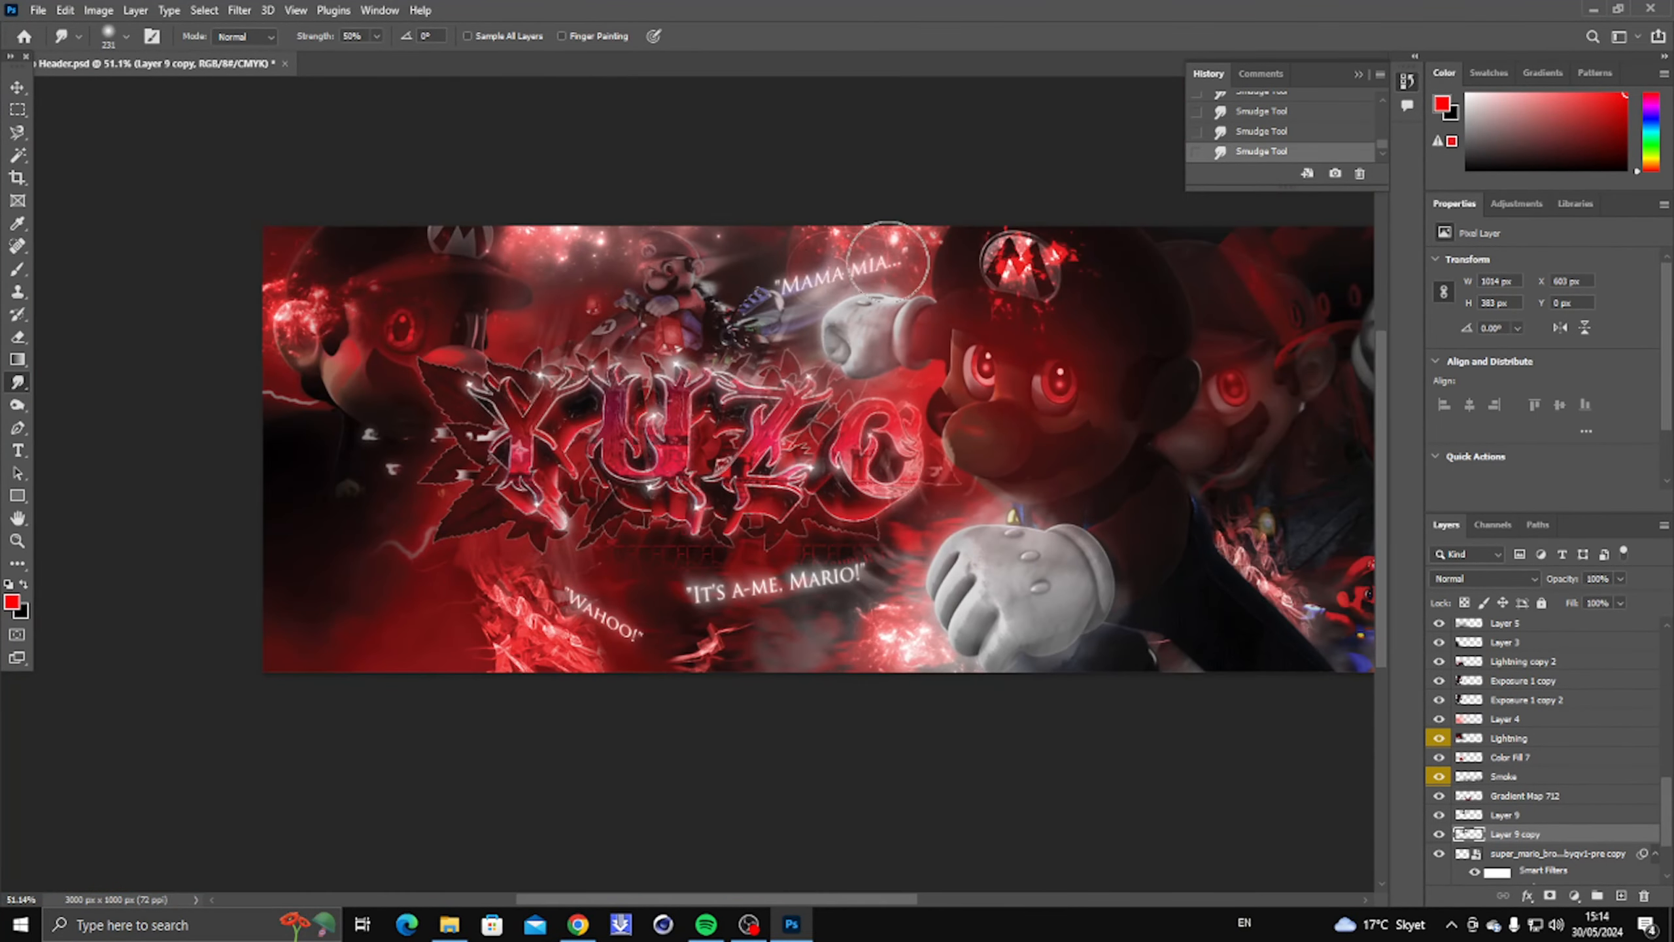
{"action": "scroll", "coordinate": [782, 294], "scroll_direction": "up", "scroll_amount": 2}
{"action": "scroll", "coordinate": [856, 349], "scroll_direction": "up", "scroll_amount": 1}
{"action": "scroll", "coordinate": [939, 244], "scroll_direction": "down", "scroll_amount": 1}
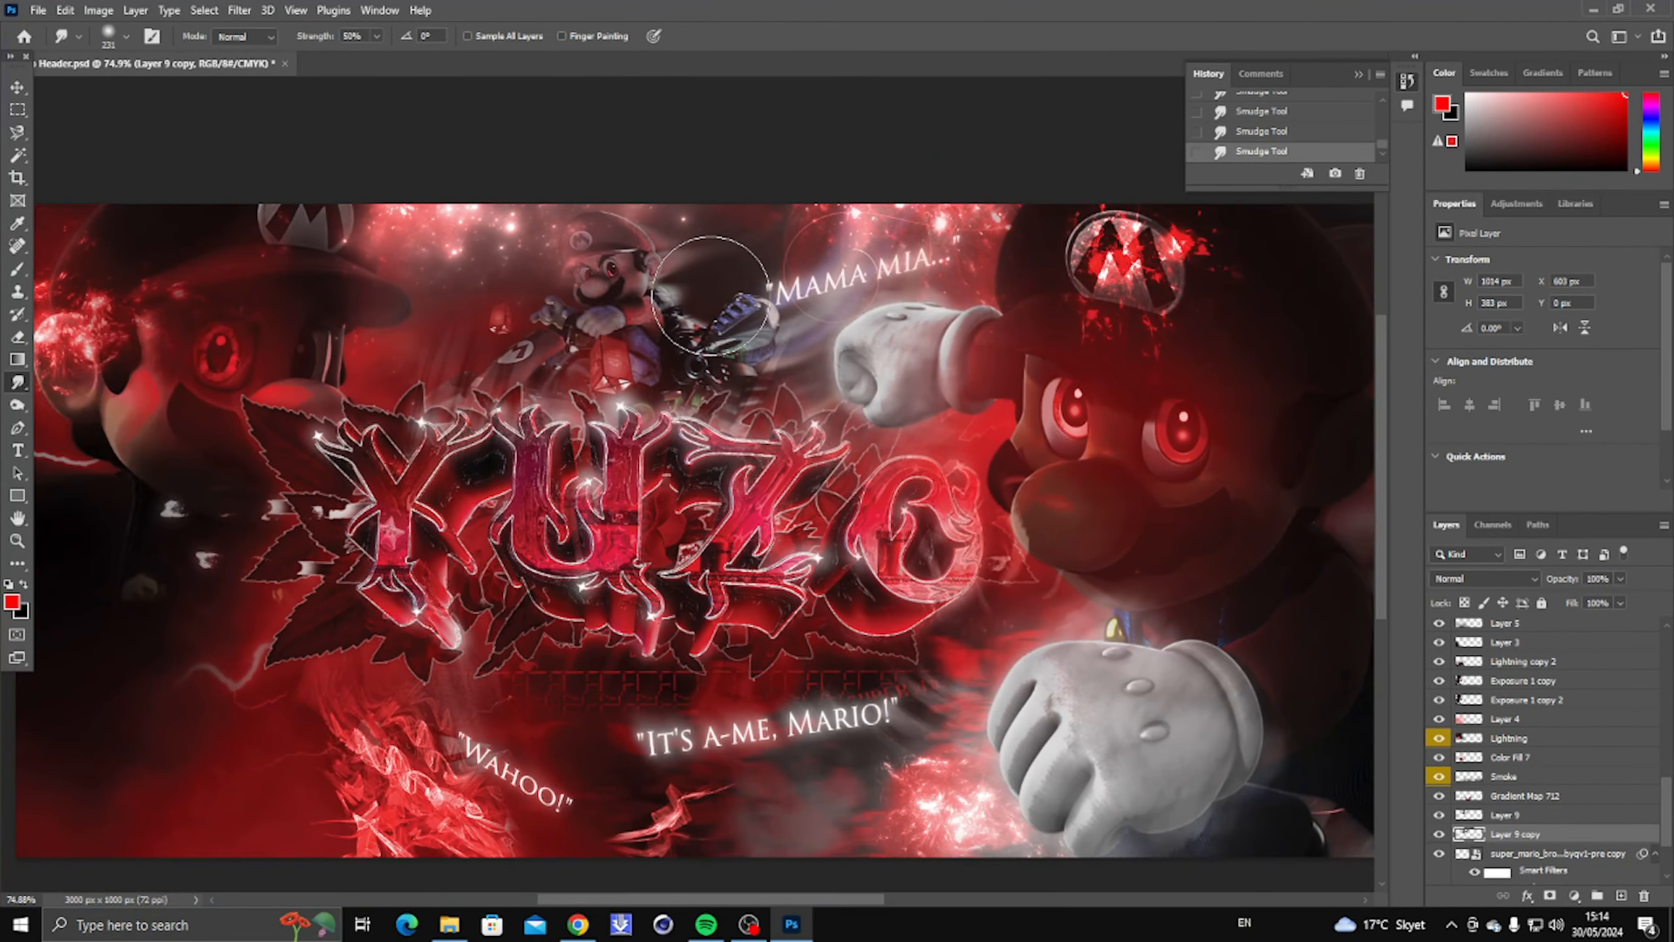
{"action": "scroll", "coordinate": [497, 369], "scroll_direction": "up", "scroll_amount": 2}
Step: Merge the smudged copy with the kart Mario layer
{"action": "left_click", "coordinate": [17, 541]}
{"action": "scroll", "coordinate": [619, 330], "scroll_direction": "down", "scroll_amount": 3}
{"action": "scroll", "coordinate": [659, 251], "scroll_direction": "up", "scroll_amount": 5}
{"action": "left_click", "coordinate": [1516, 815], "text": "shift"}
{"action": "key", "text": "ctrl+e"}
{"action": "scroll", "coordinate": [692, 528], "scroll_direction": "down", "scroll_amount": 3}
Step: Try tinting the kart Mario red with a clipped, colorized Hue/Saturation adjustment at hue 360
{"action": "left_click", "coordinate": [1573, 895]}
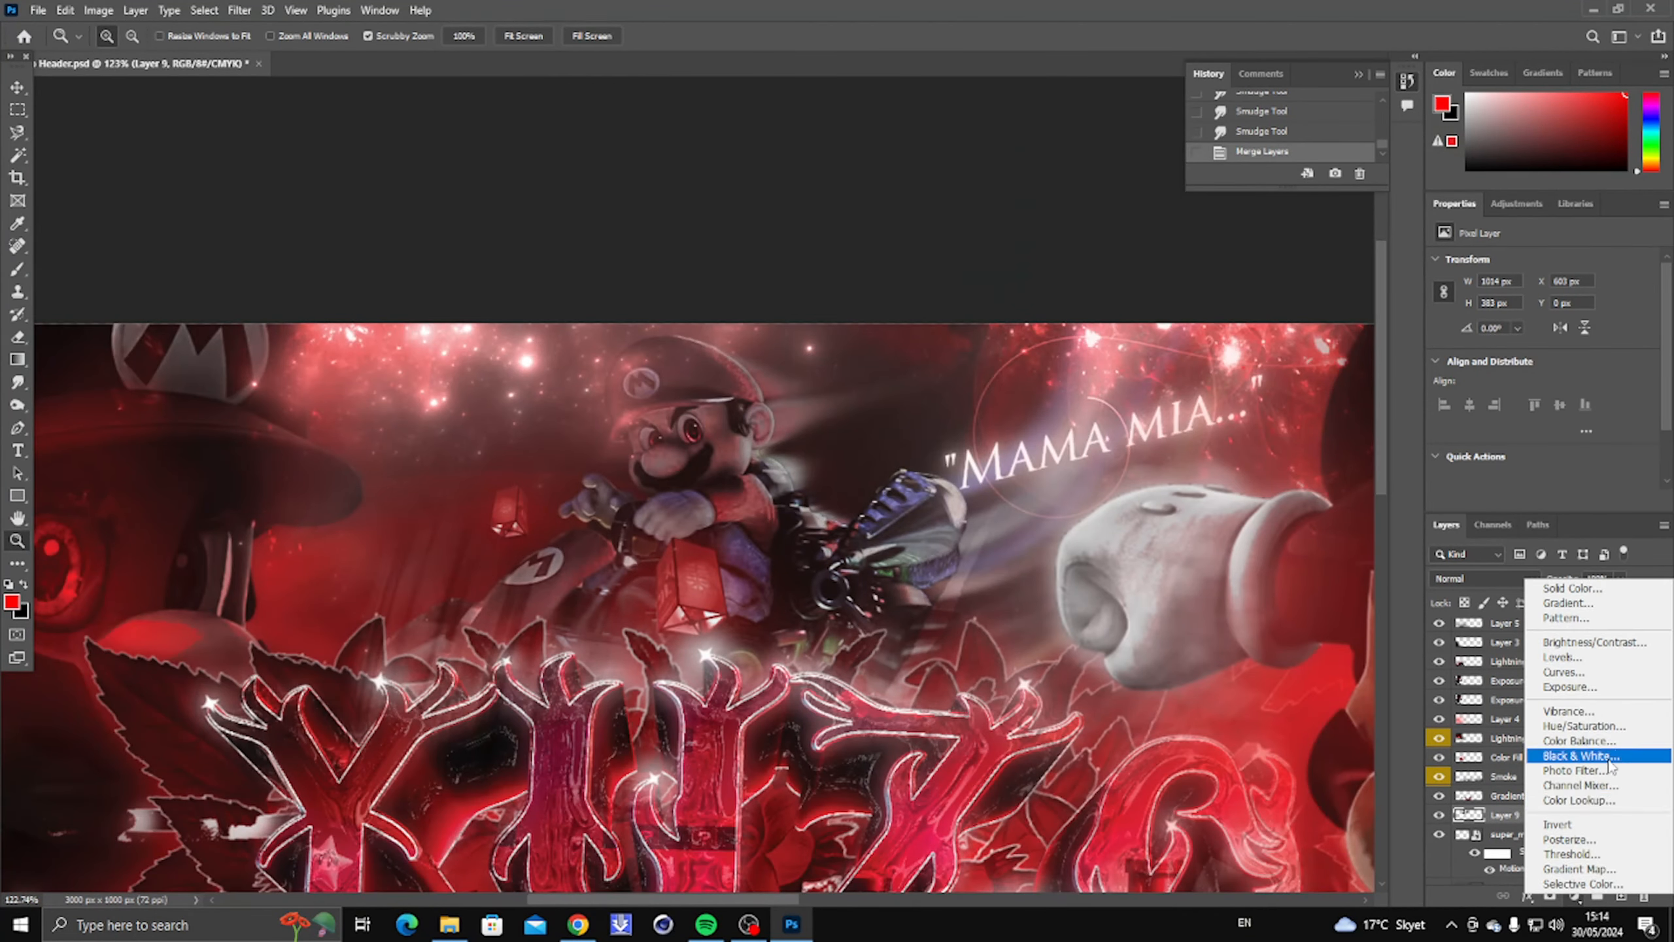
{"action": "left_click", "coordinate": [1575, 728]}
{"action": "left_click", "coordinate": [1540, 500]}
{"action": "left_click", "coordinate": [1525, 419]}
{"action": "left_click_drag", "start_coordinate": [1569, 367], "coordinate": [1544, 363]}
{"action": "scroll", "coordinate": [1007, 513], "scroll_direction": "down", "scroll_amount": 3}
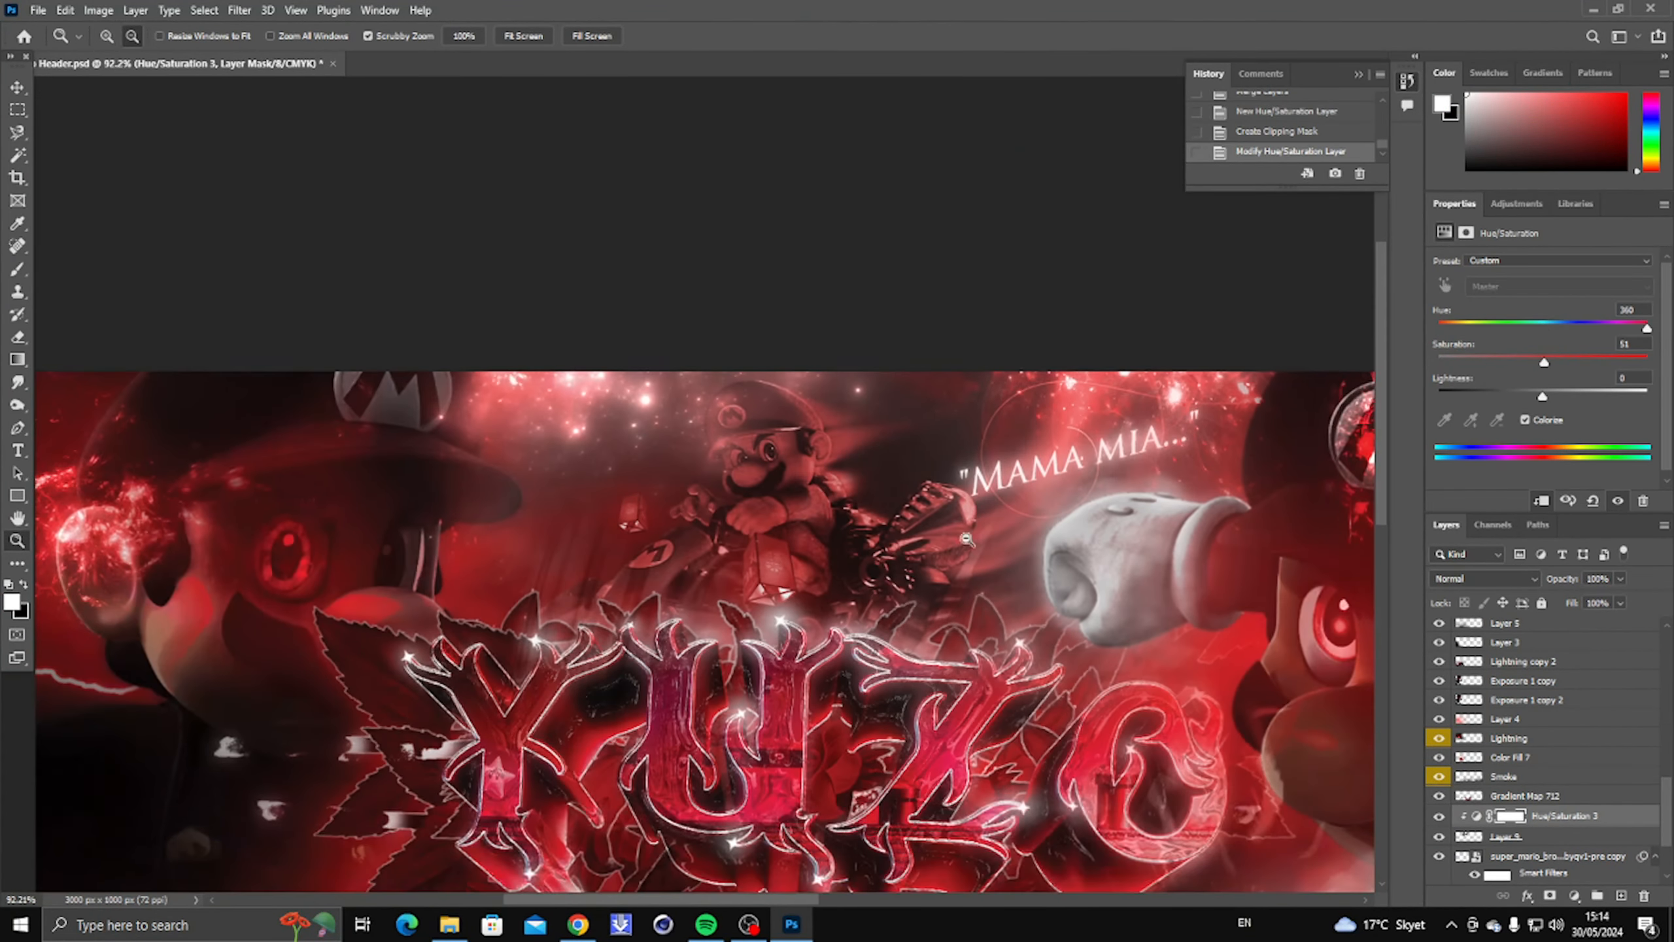
{"action": "key", "text": "Delete"}
Step: Recolour the kart Mario with a clipped red-and-black Gradient Map adjustment
{"action": "left_click", "coordinate": [1574, 895]}
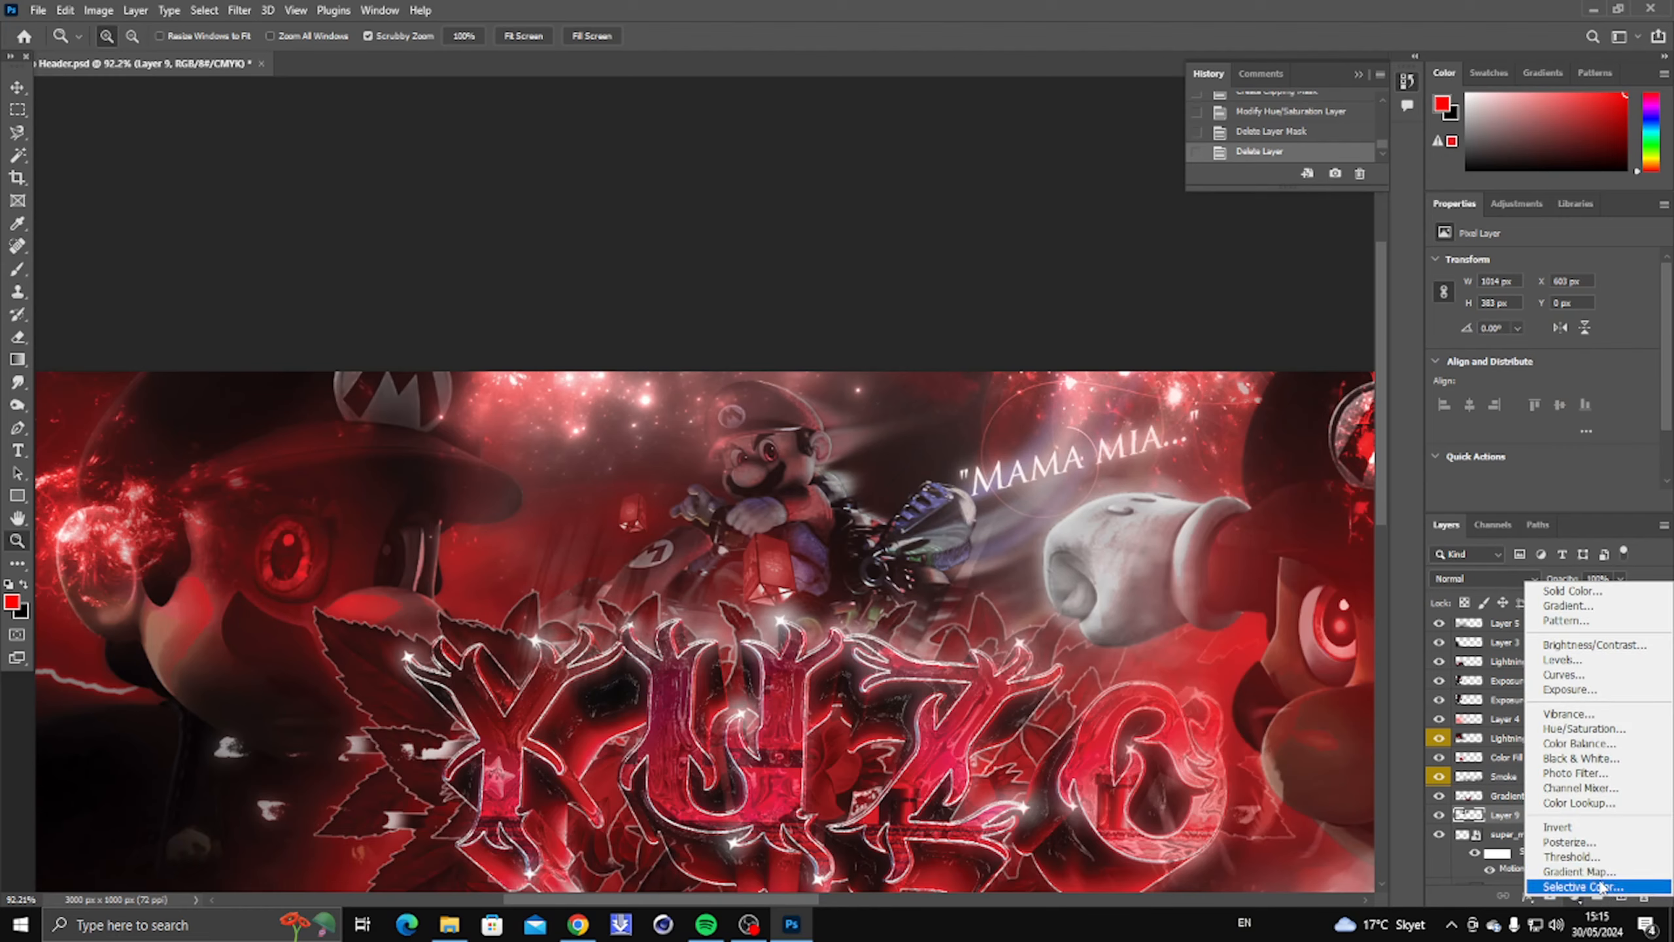
{"action": "left_click", "coordinate": [1600, 872]}
{"action": "left_click", "coordinate": [1540, 500]}
{"action": "left_click", "coordinate": [1437, 303]}
{"action": "scroll", "coordinate": [944, 614], "scroll_direction": "down", "scroll_amount": 7}
{"action": "scroll", "coordinate": [947, 656], "scroll_direction": "up", "scroll_amount": 5}
{"action": "left_click", "coordinate": [1535, 266]}
{"action": "left_click_drag", "start_coordinate": [725, 134], "coordinate": [1149, 154]}
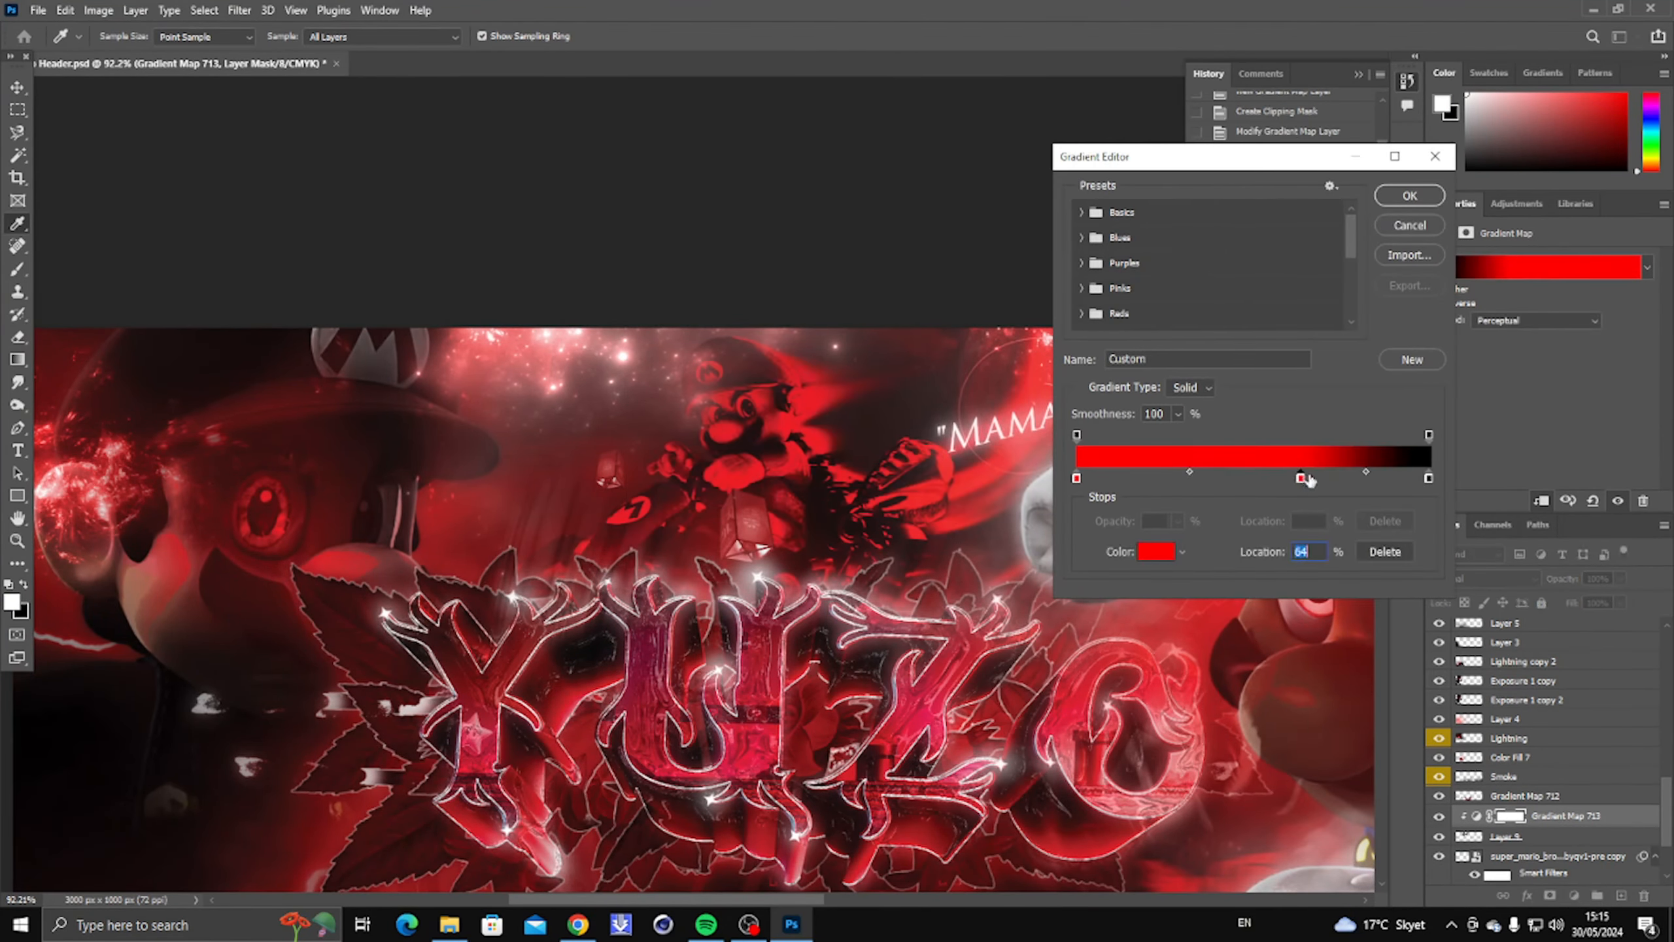
{"action": "left_click", "coordinate": [1258, 478]}
{"action": "left_click", "coordinate": [1411, 196]}
Step: Merge the red gradient map with the kart Mario layer
{"action": "scroll", "coordinate": [1115, 689], "scroll_direction": "down", "scroll_amount": 4}
{"action": "left_click", "coordinate": [1534, 836], "text": "shift"}
{"action": "key", "text": "ctrl+e"}
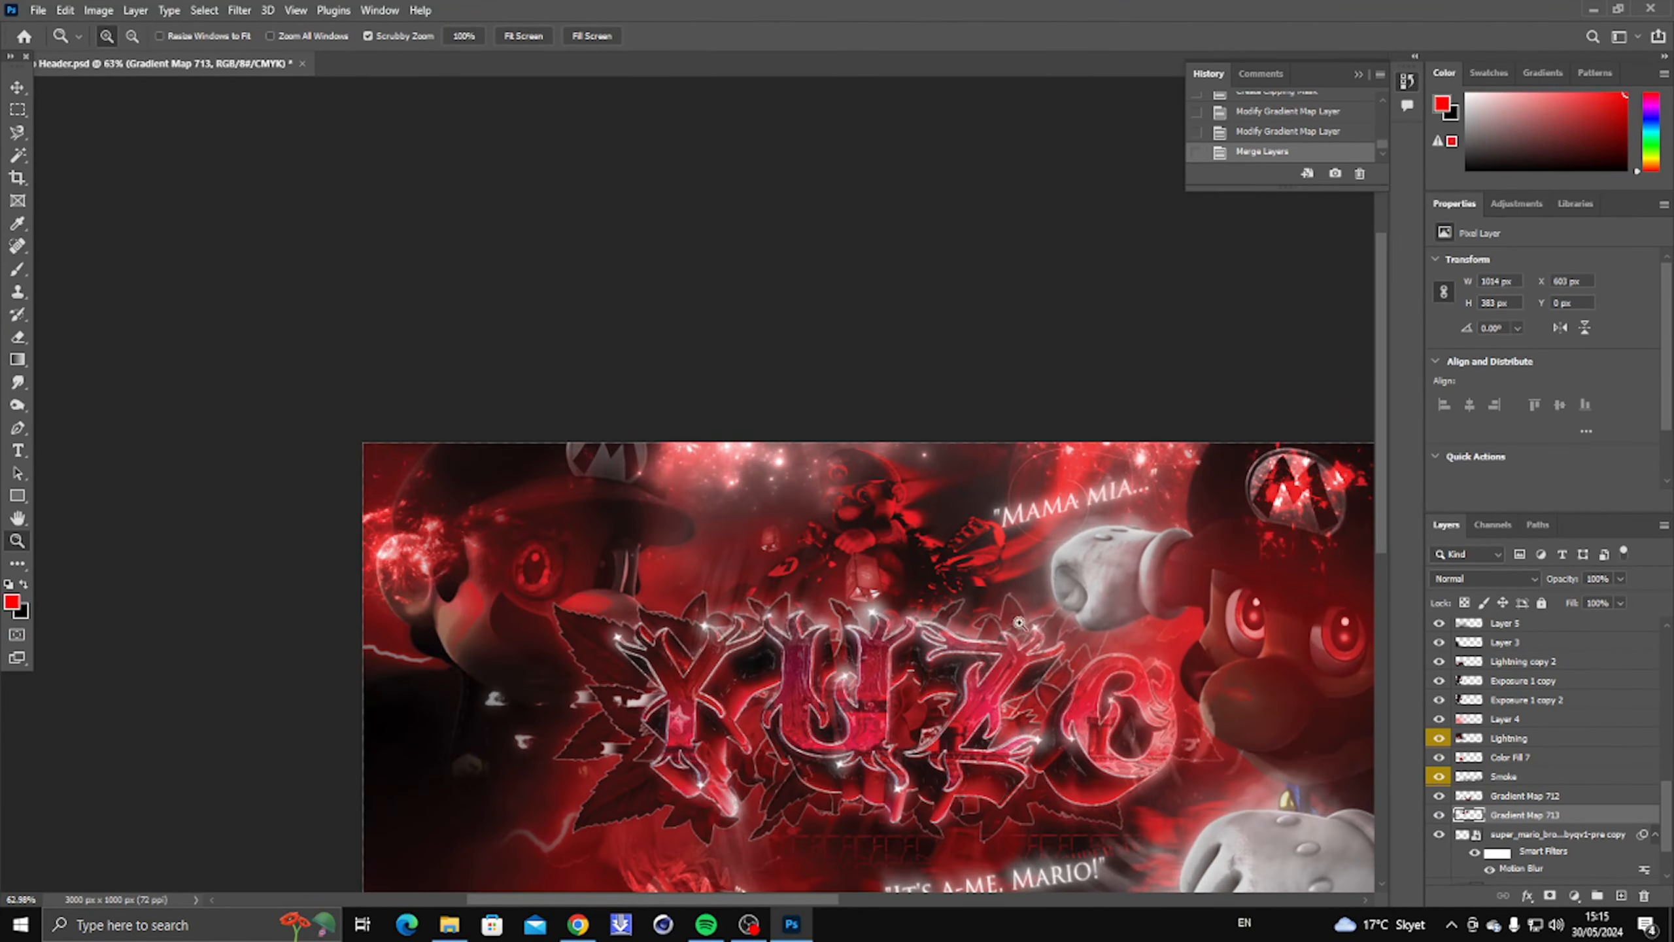
Step: Move the recoloured kart Mario slightly down to Y 33 px
{"action": "scroll", "coordinate": [955, 708], "scroll_direction": "up", "scroll_amount": 3}
{"action": "right_click", "coordinate": [946, 707]}
{"action": "left_click", "coordinate": [966, 717]}
{"action": "key", "text": "ctrl+t"}
{"action": "left_click_drag", "start_coordinate": [399, 315], "coordinate": [398, 329]}
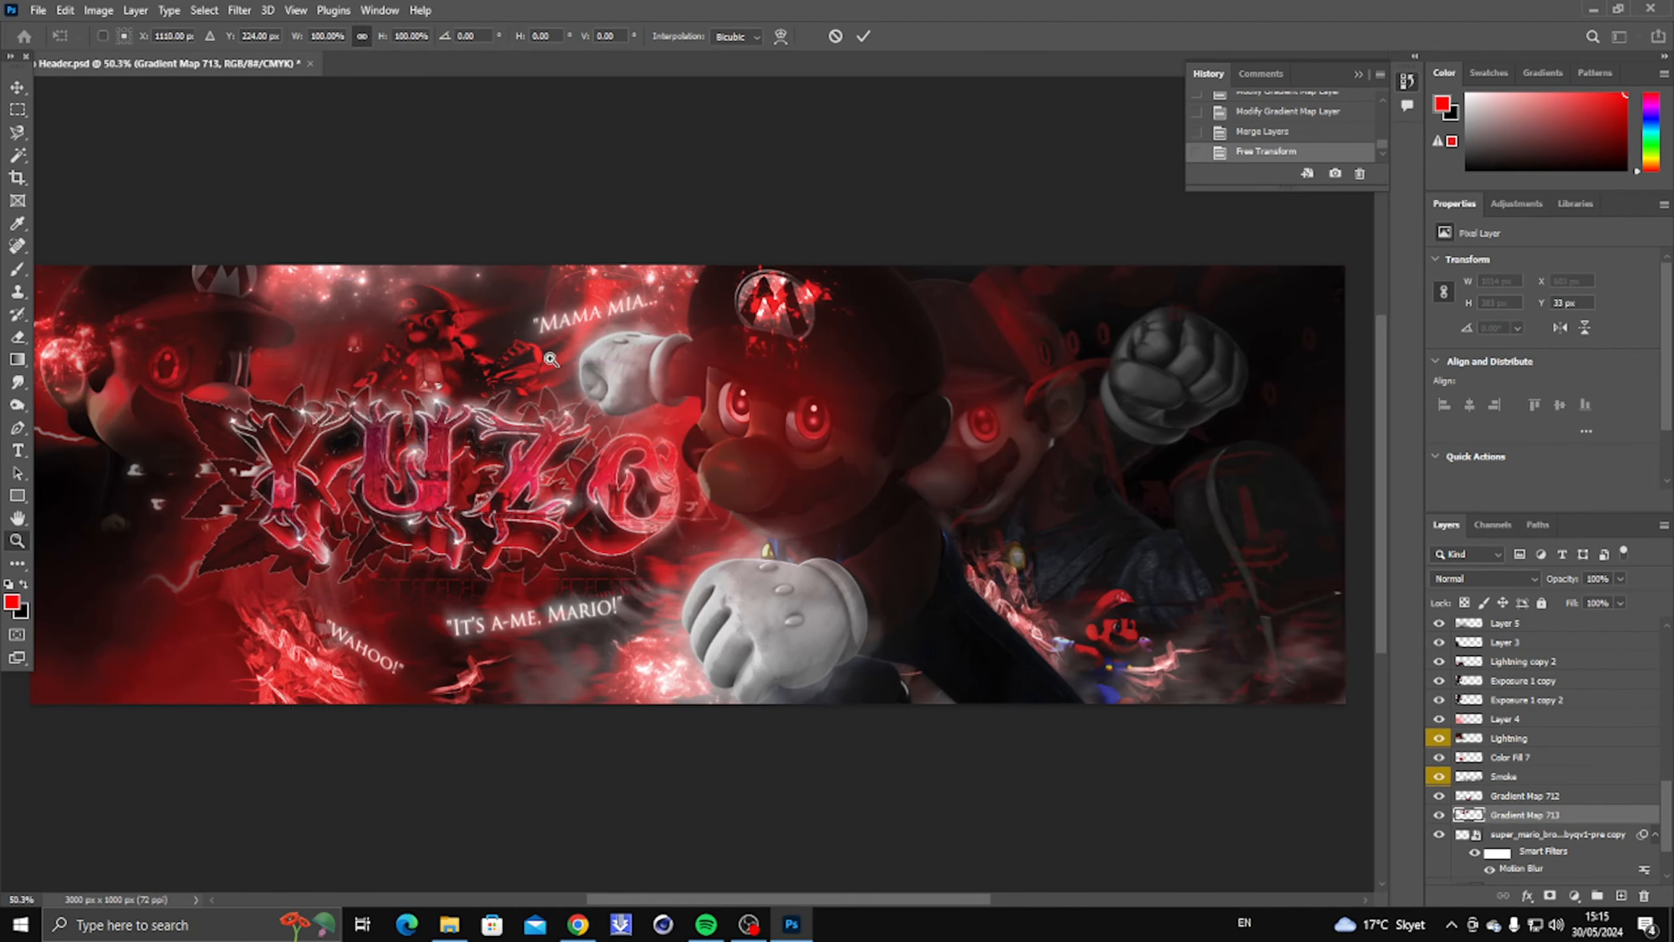
{"action": "key", "text": "Return"}
{"action": "scroll", "coordinate": [398, 329], "scroll_direction": "up", "scroll_amount": 2}
Step: Duplicate the kart Mario layer, place the copy beneath the original and apply a blur filter to it
{"action": "left_click", "coordinate": [1486, 578]}
{"action": "left_click", "coordinate": [1490, 489]}
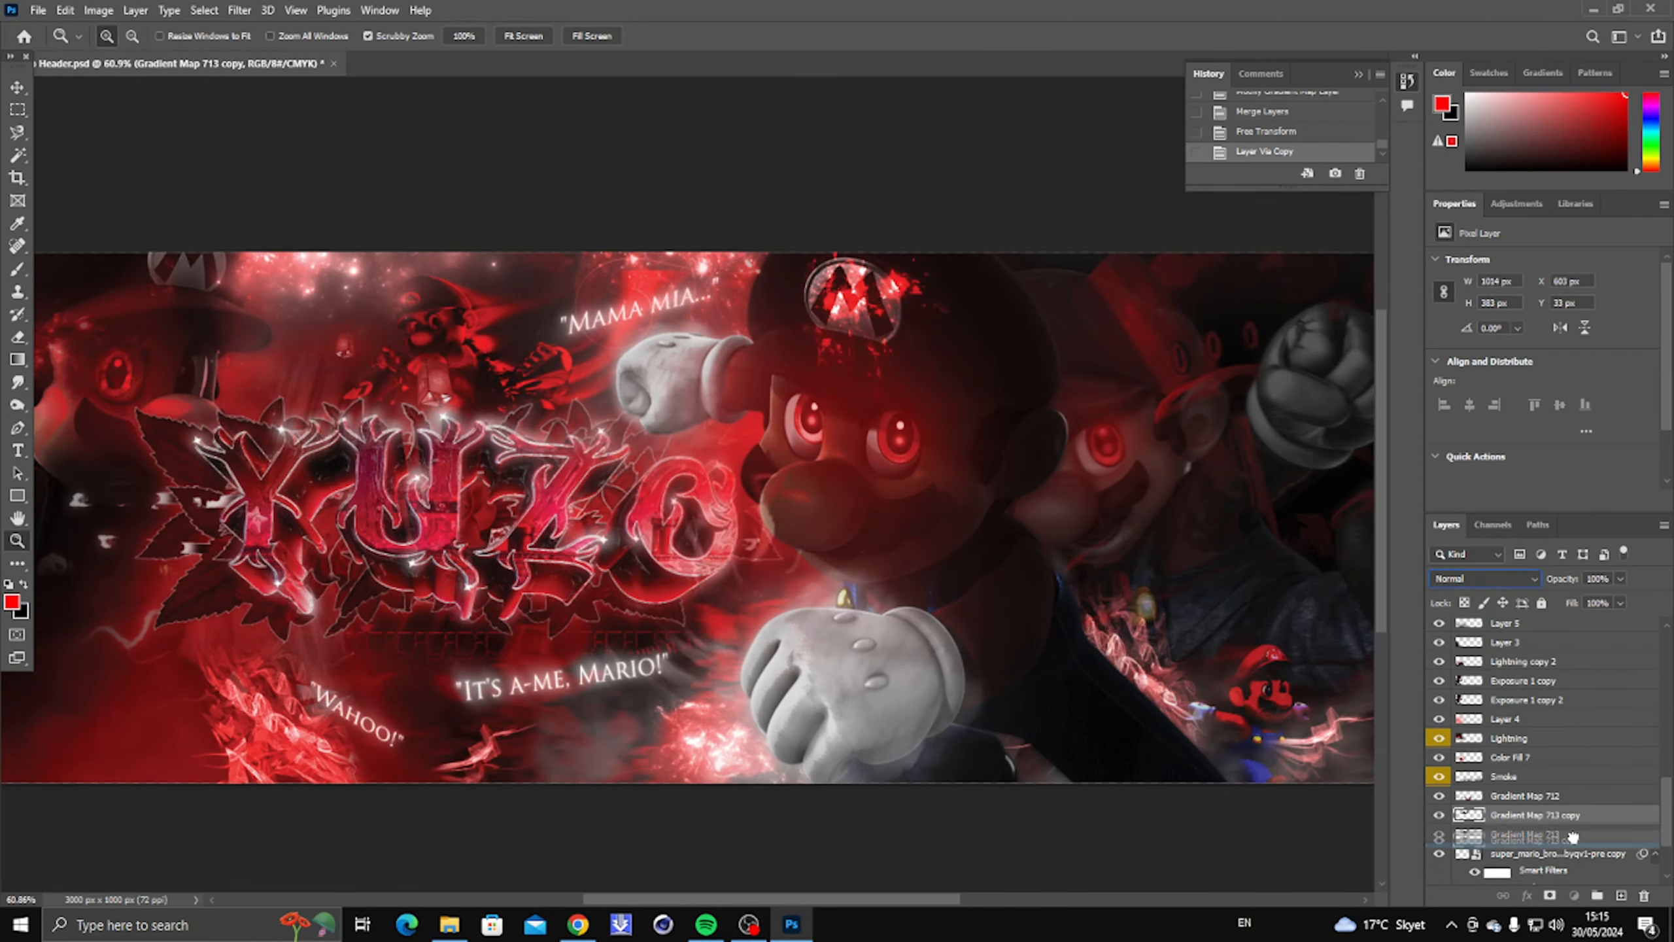
{"action": "left_click_drag", "start_coordinate": [1571, 837], "coordinate": [1572, 843]}
{"action": "left_click", "coordinate": [239, 10]}
{"action": "mouse_move", "coordinate": [317, 232]}
{"action": "left_click", "coordinate": [492, 304]}
{"action": "key", "text": "Return"}
{"action": "left_click", "coordinate": [598, 474]}
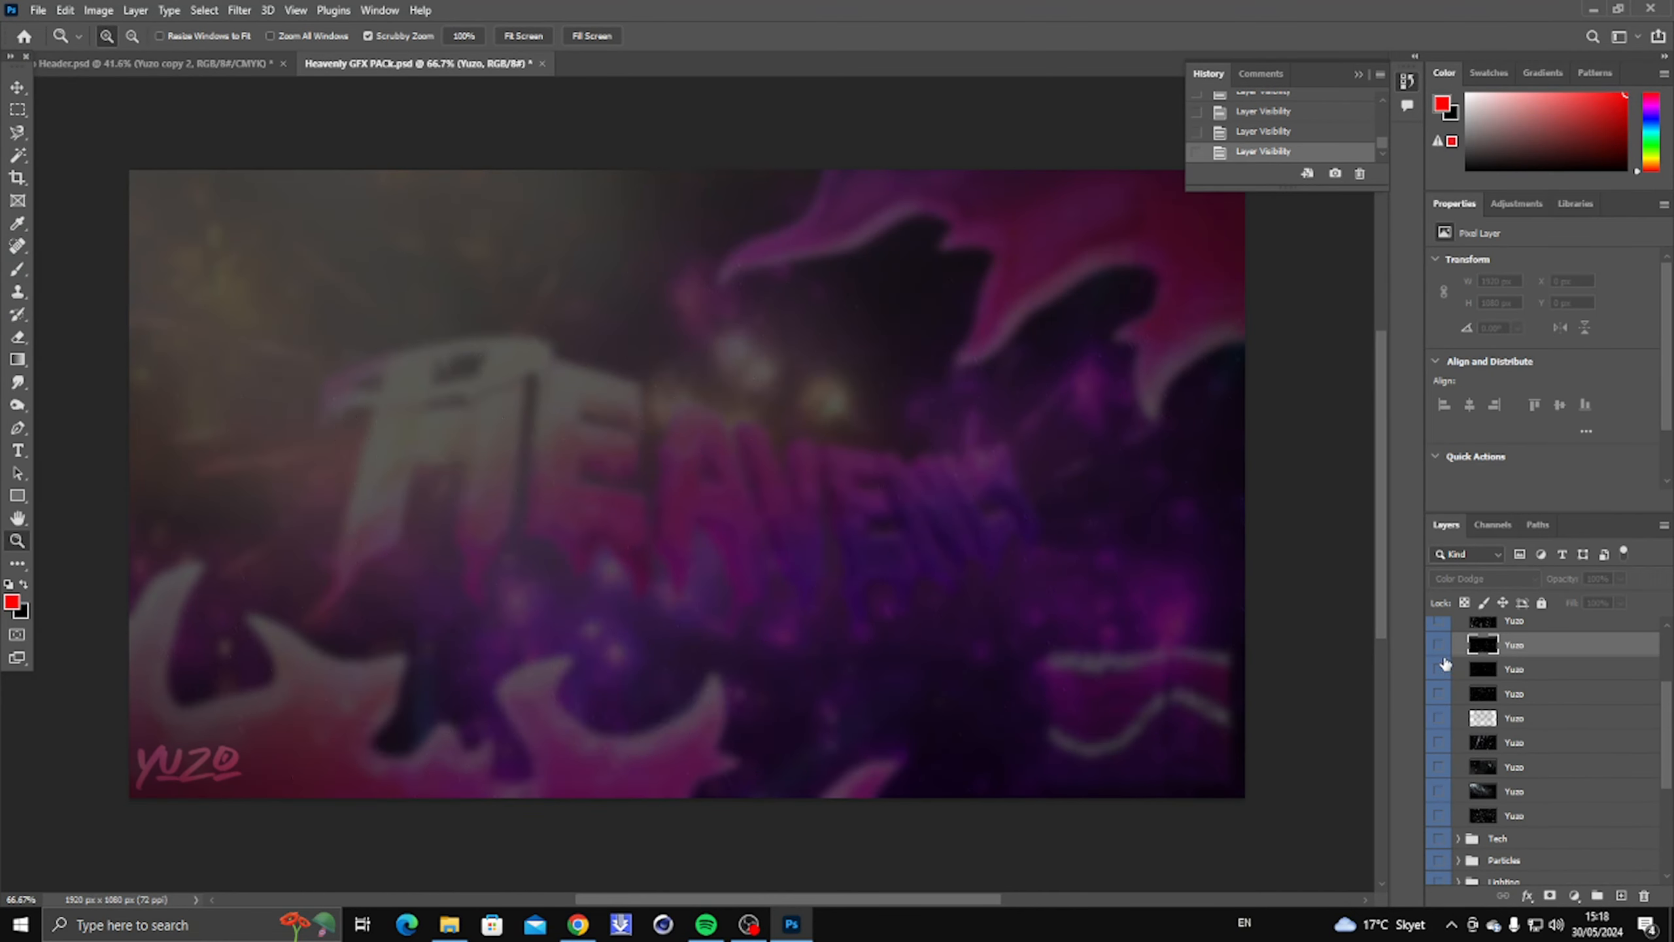
Step: Bring the pack's rain overlay into the header below Exposure 1 copy and scale it to about 73% over the YUZO text
{"action": "left_click", "coordinate": [1439, 669]}
{"action": "left_click", "coordinate": [1439, 669]}
{"action": "left_click", "coordinate": [1438, 790]}
{"action": "left_click_drag", "start_coordinate": [1514, 790], "coordinate": [616, 502]}
{"action": "left_click_drag", "start_coordinate": [1535, 686], "coordinate": [1515, 817]}
{"action": "key", "text": "ctrl+t"}
{"action": "left_click_drag", "start_coordinate": [420, 495], "coordinate": [527, 500]}
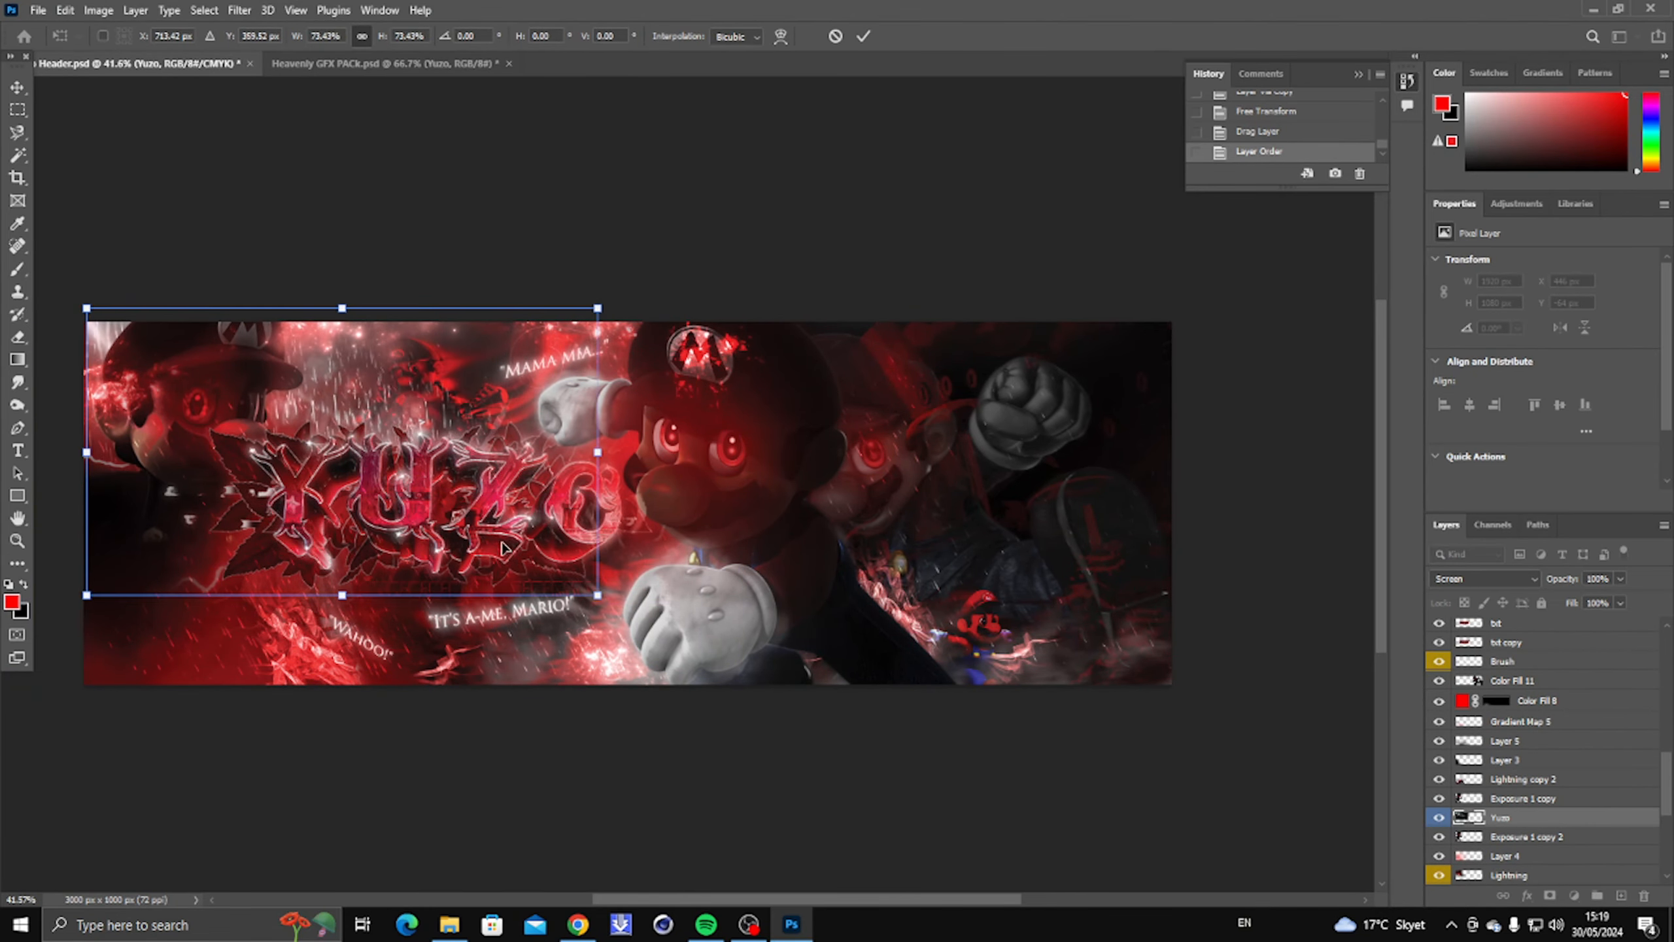
{"action": "key", "text": "Return"}
Step: Undo the merge of the rain overlay with its gradient map and group the layers instead
{"action": "key", "text": "z"}
{"action": "left_click_drag", "start_coordinate": [336, 599], "coordinate": [368, 599]}
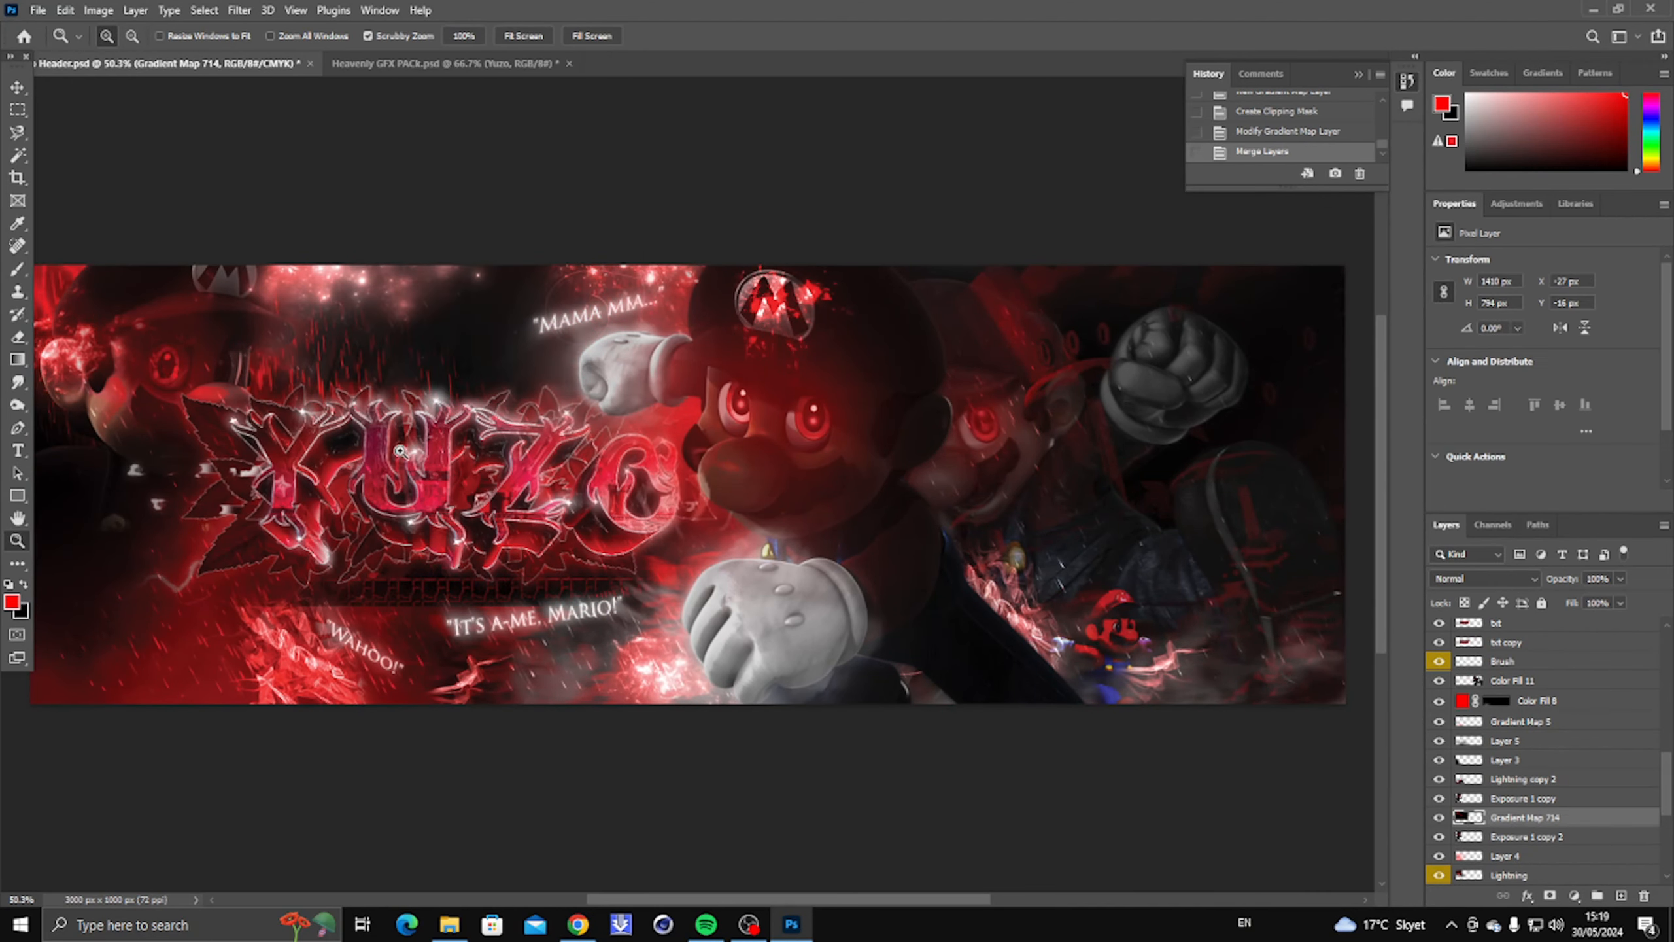
{"action": "key", "text": "ctrl+z"}
{"action": "left_click", "coordinate": [1597, 897]}
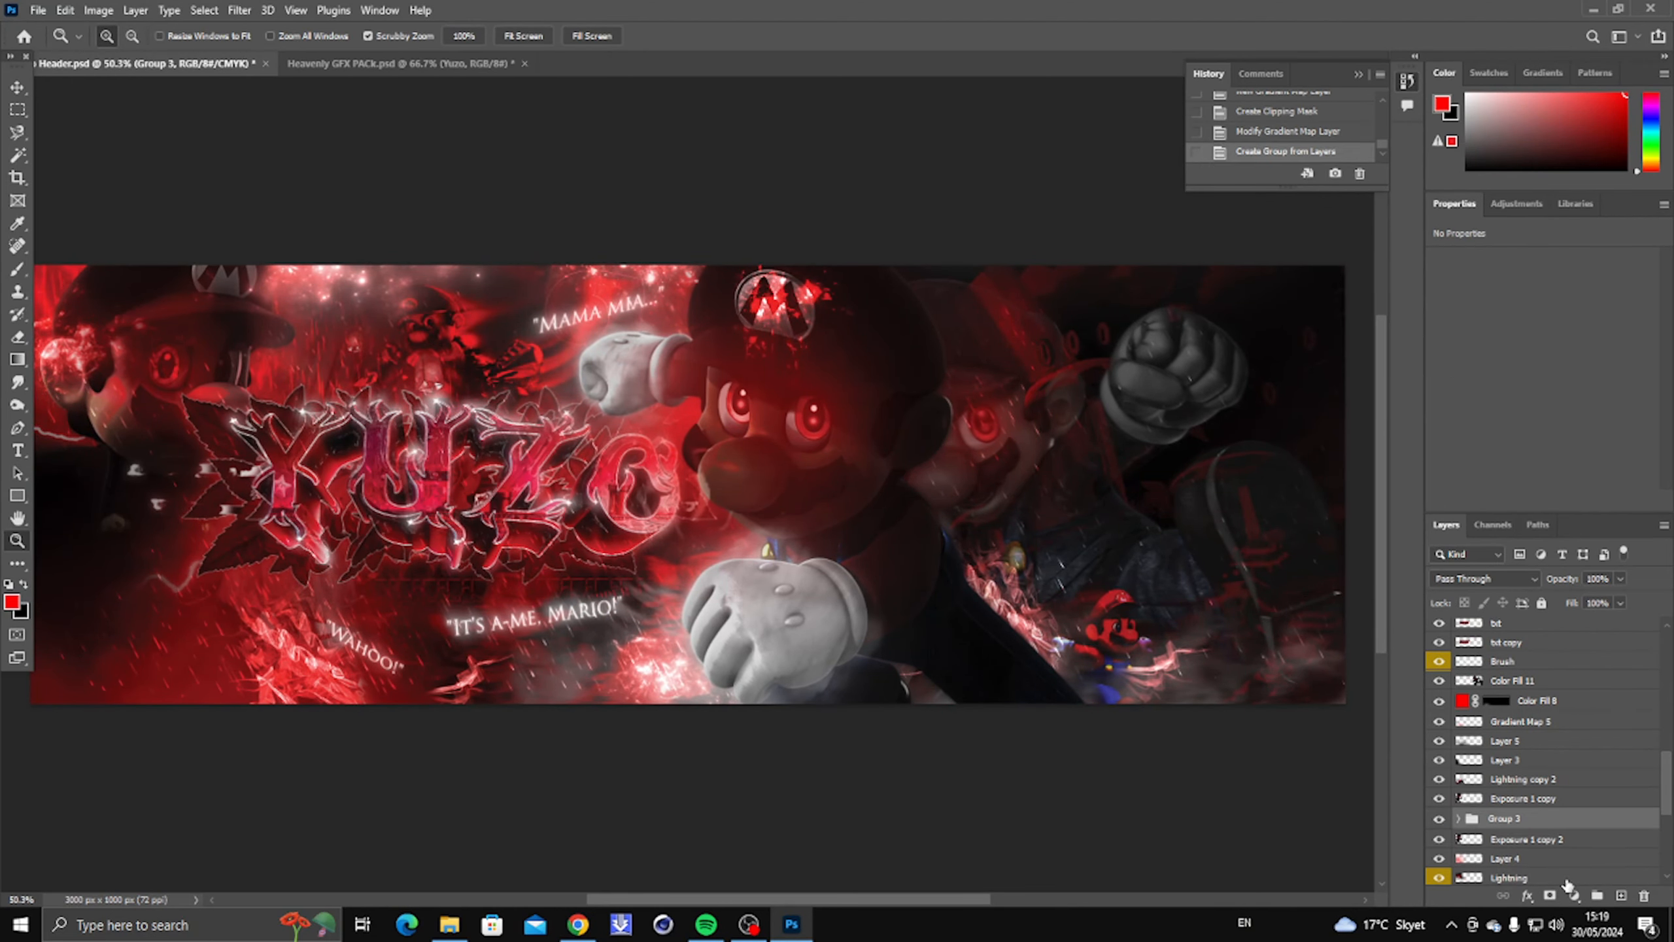
Step: Preview the overlays in the Tech group of Heavenly GFX PACK.psd and show the blue shards overlay
{"action": "key", "text": "ctrl+Tab"}
{"action": "left_click", "coordinate": [1440, 745]}
{"action": "left_click", "coordinate": [1440, 755]}
{"action": "left_click", "coordinate": [1440, 755]}
{"action": "left_click", "coordinate": [1440, 802]}
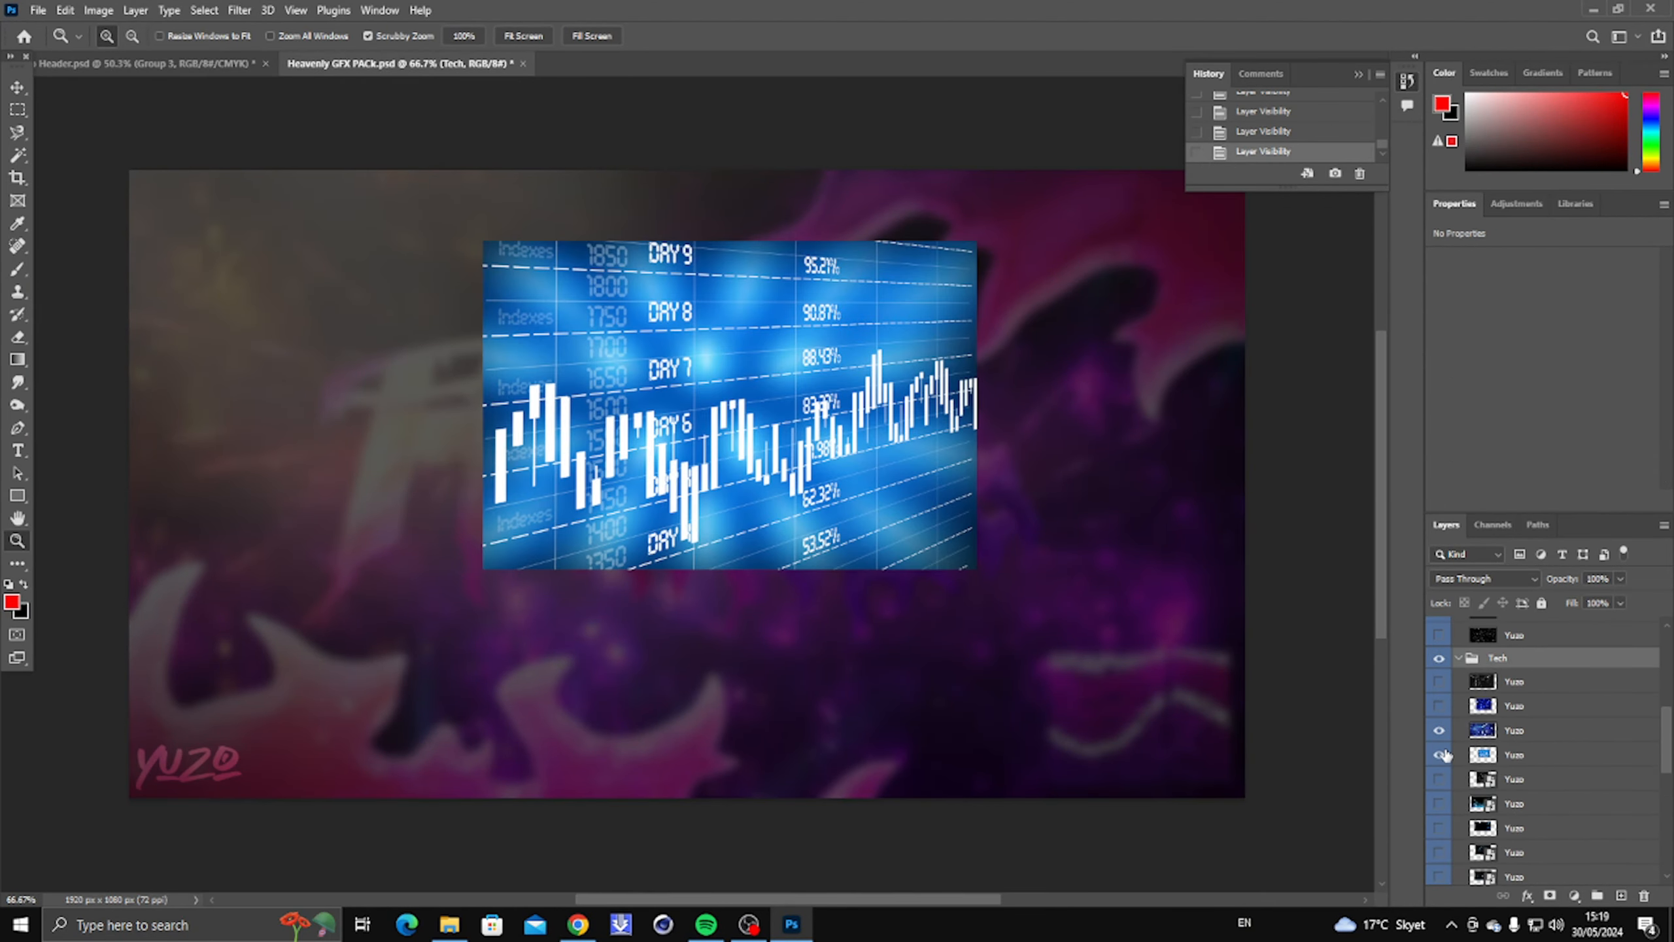
{"action": "left_click", "coordinate": [1440, 802]}
{"action": "scroll", "coordinate": [1440, 791], "scroll_direction": "down", "scroll_amount": 3}
{"action": "left_click", "coordinate": [1440, 779]}
{"action": "left_click", "coordinate": [1440, 780]}
{"action": "left_click", "coordinate": [1438, 828]}
{"action": "left_click", "coordinate": [1439, 828]}
{"action": "scroll", "coordinate": [1439, 828], "scroll_direction": "down", "scroll_amount": 2}
{"action": "left_click", "coordinate": [1439, 730]}
{"action": "left_click", "coordinate": [1440, 730]}
{"action": "left_click", "coordinate": [1440, 705]}
Step: Recolour the blue shards overlay to red with Hue/Saturation
{"action": "double_click", "coordinate": [1561, 716]}
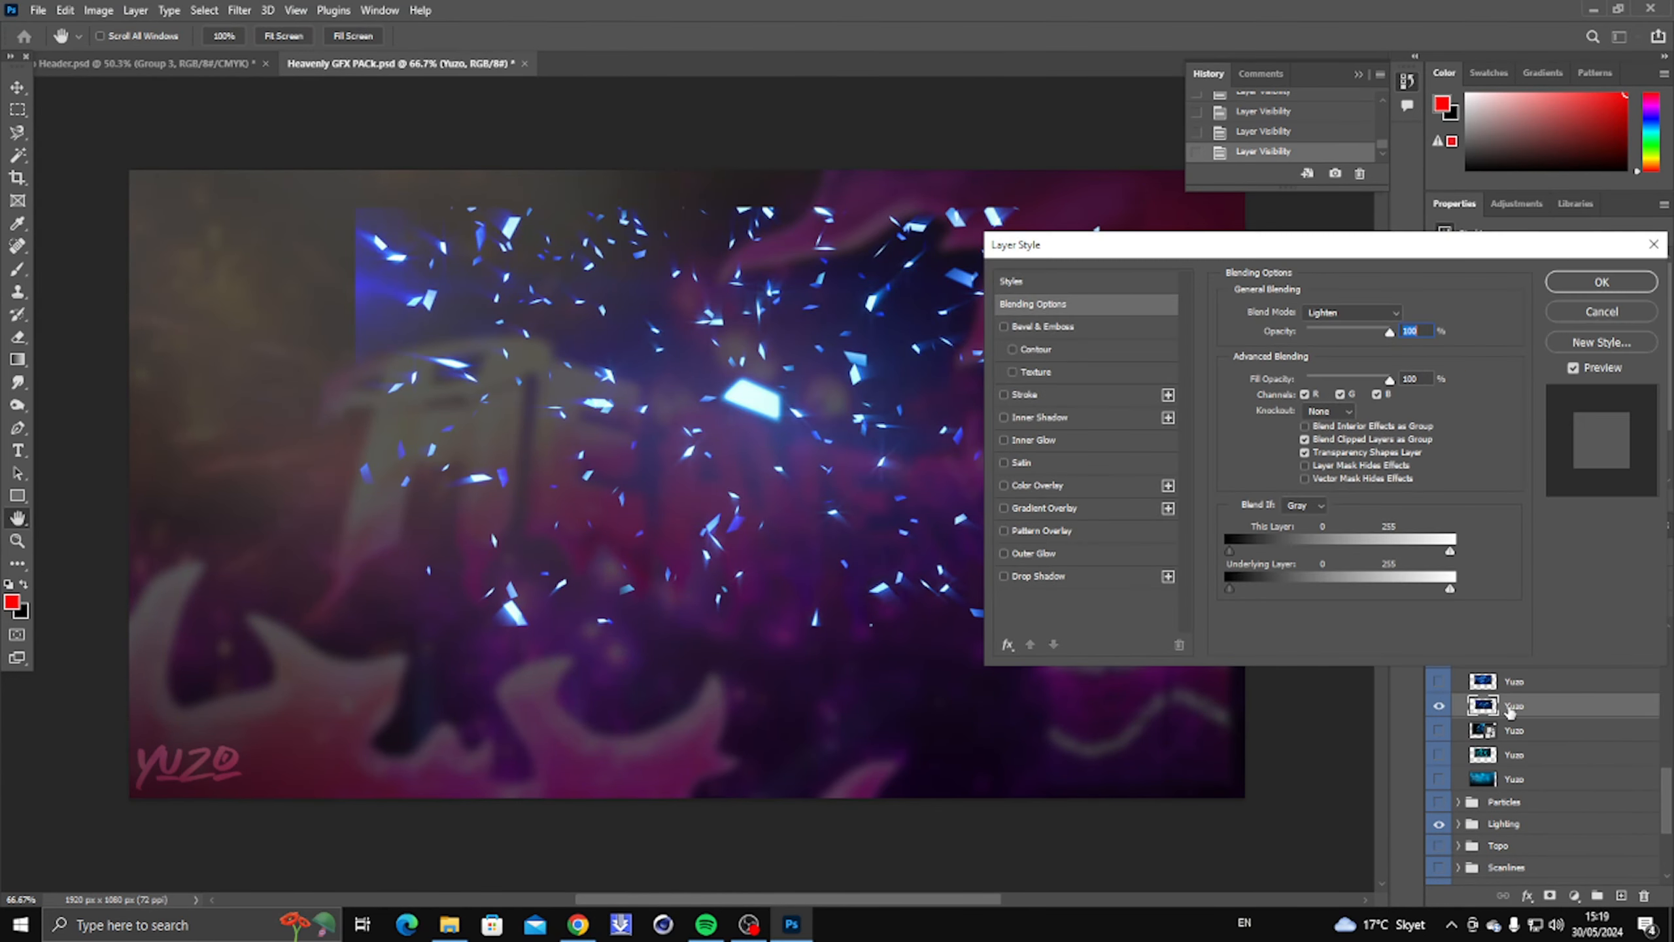
{"action": "key", "text": "Escape"}
{"action": "key", "text": "ctrl+u"}
{"action": "left_click", "coordinate": [421, 493]}
{"action": "key", "text": "Return"}
{"action": "key", "text": "ctrl+u"}
{"action": "key", "text": "Escape"}
Step: Bring the red shards overlay into the header and scale it to 1081 x 608 px over the upper right
{"action": "key", "text": "z"}
{"action": "left_click_drag", "start_coordinate": [1500, 706], "coordinate": [982, 524]}
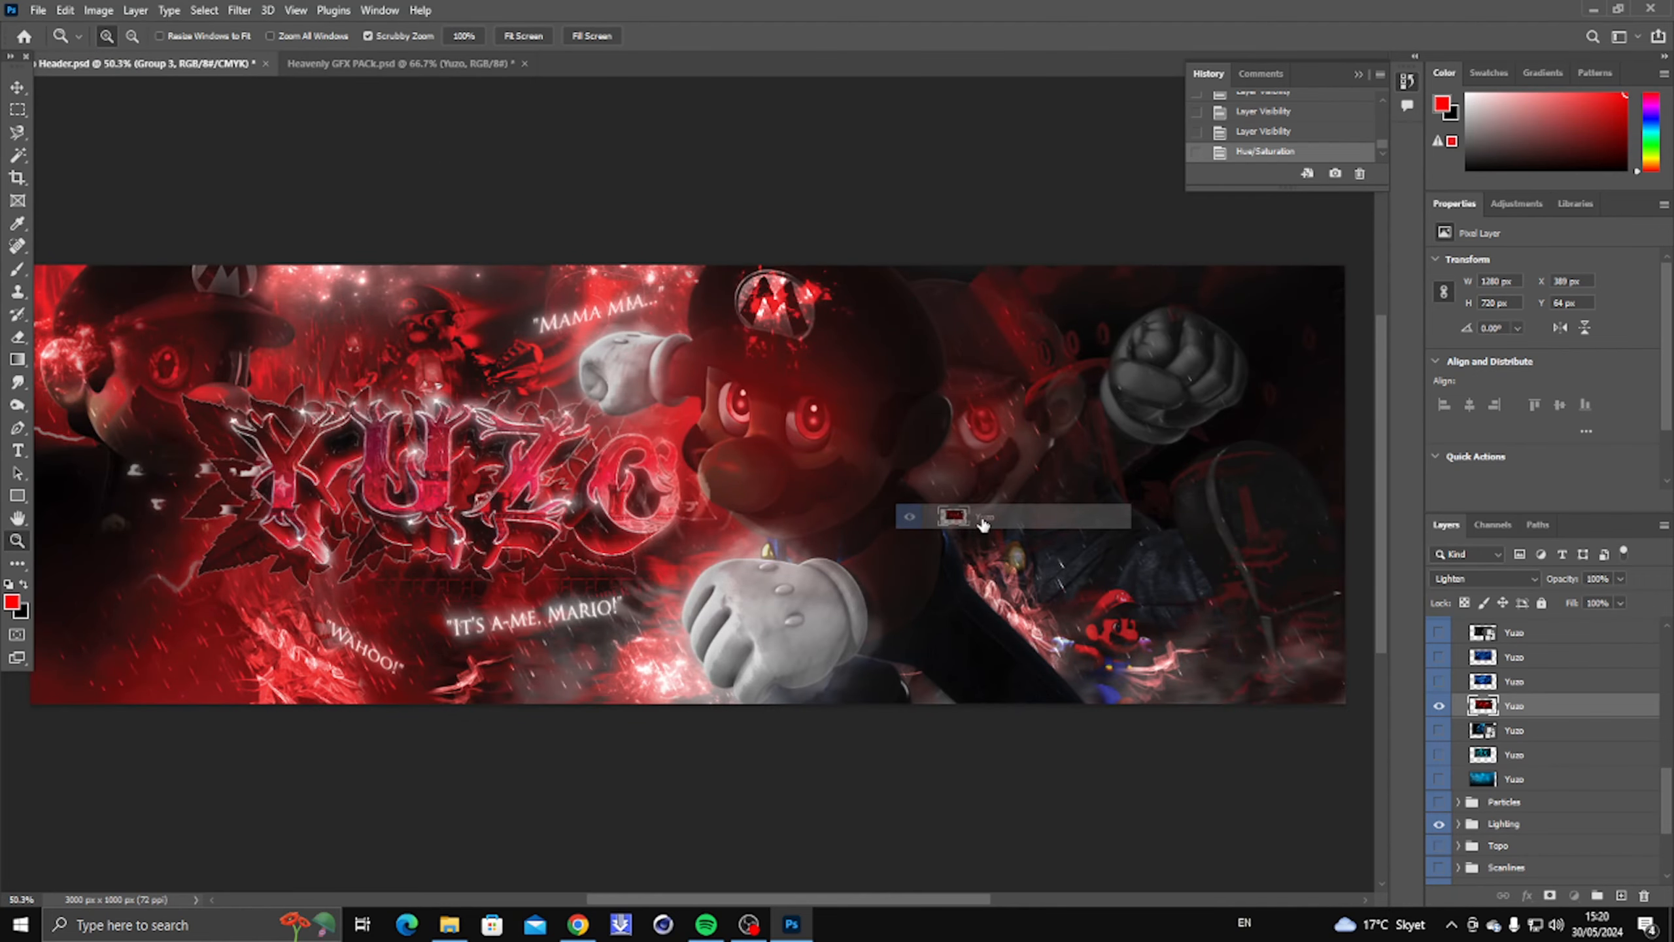
{"action": "left_click_drag", "start_coordinate": [982, 524], "coordinate": [982, 524]}
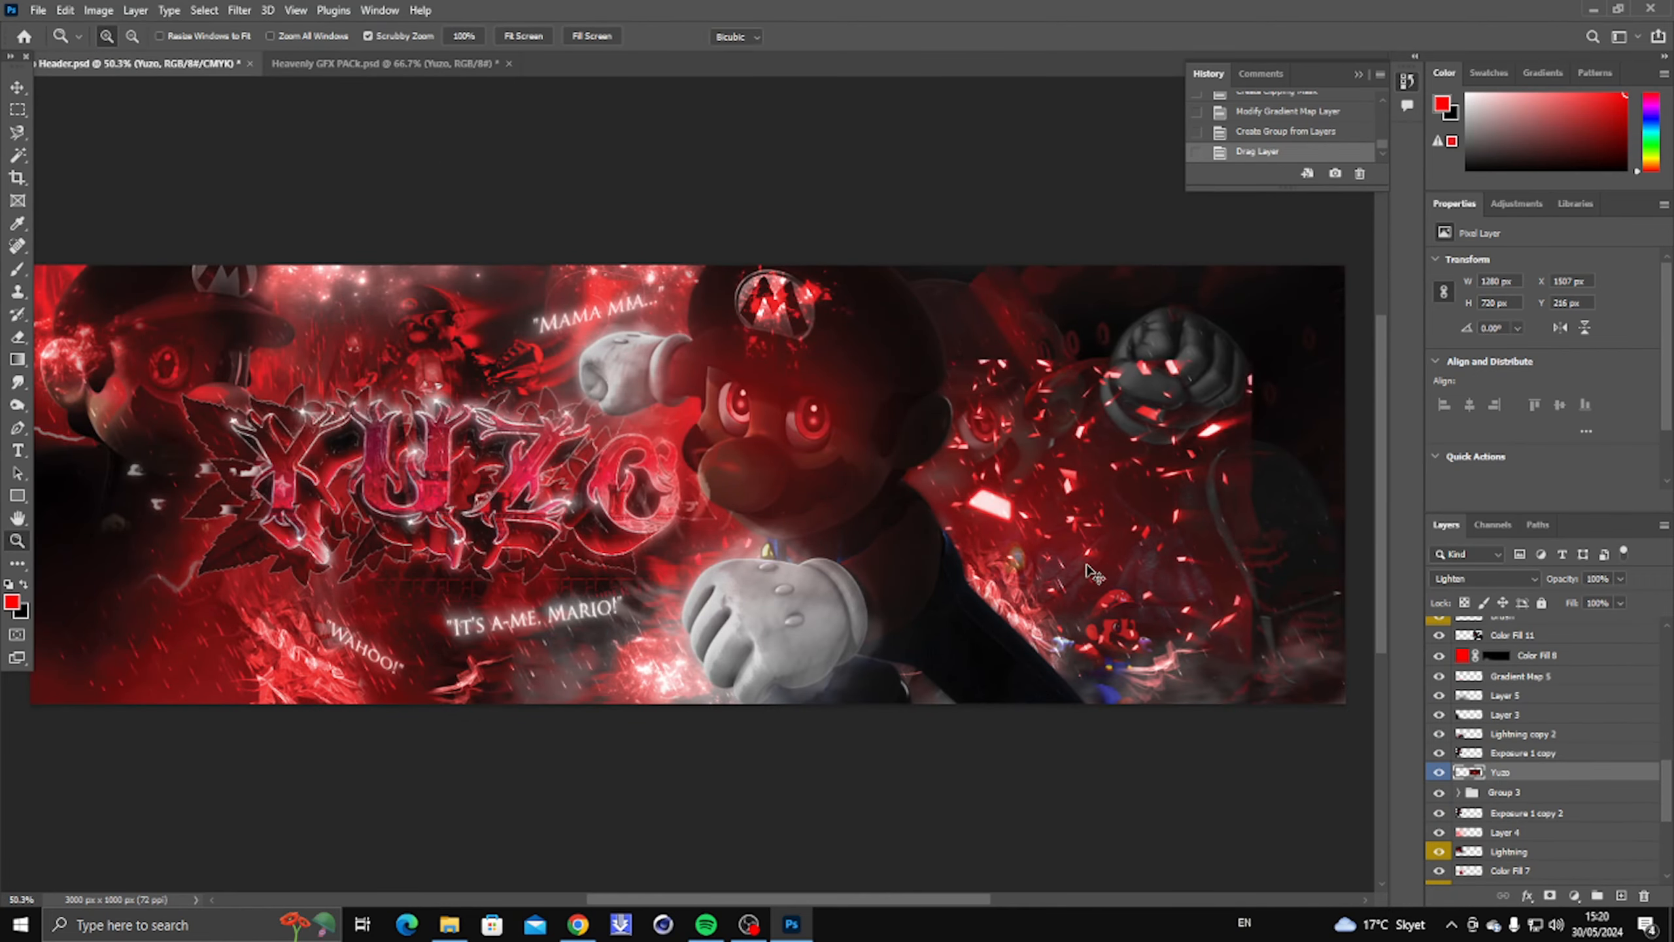
{"action": "key", "text": "ctrl+t"}
{"action": "left_click_drag", "start_coordinate": [796, 544], "coordinate": [472, 726]}
{"action": "left_click_drag", "start_coordinate": [472, 225], "coordinate": [927, 392]}
{"action": "left_click_drag", "start_coordinate": [1230, 580], "coordinate": [1235, 661]}
{"action": "key", "text": "Return"}
Step: Duplicate the shards overlay, flip the copy and position it directly below the first, over the header's lower right
{"action": "key", "text": "ctrl+j"}
{"action": "key", "text": "ctrl+t"}
{"action": "left_click", "coordinate": [71, 9]}
{"action": "mouse_move", "coordinate": [99, 407]}
{"action": "left_click", "coordinate": [351, 735]}
{"action": "left_click_drag", "start_coordinate": [1150, 753], "coordinate": [1103, 679]}
{"action": "key", "text": "Return"}
{"action": "key", "text": "ctrl+t"}
{"action": "key", "text": "Return"}
Step: Erase the shards copy over the small running Mario with a soft brush
{"action": "key", "text": "e"}
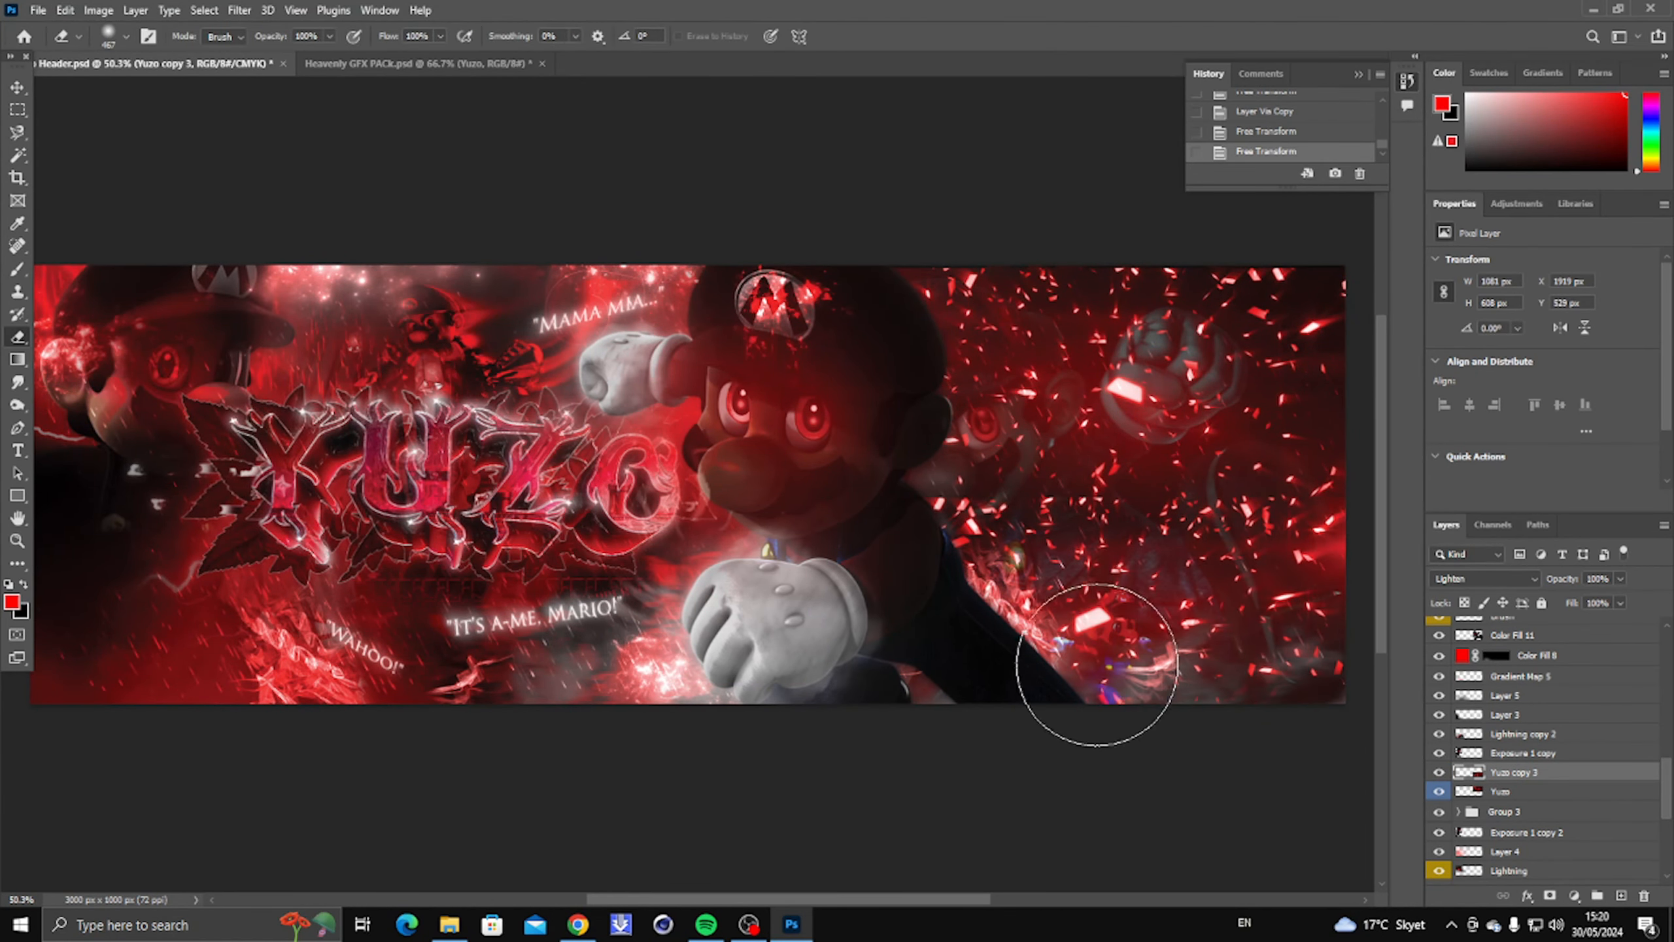
{"action": "left_click", "coordinate": [1095, 659]}
{"action": "left_click", "coordinate": [1057, 681]}
Step: Adjust the size and position of the upper shards overlay over the right end of the header
{"action": "left_click", "coordinate": [1524, 792]}
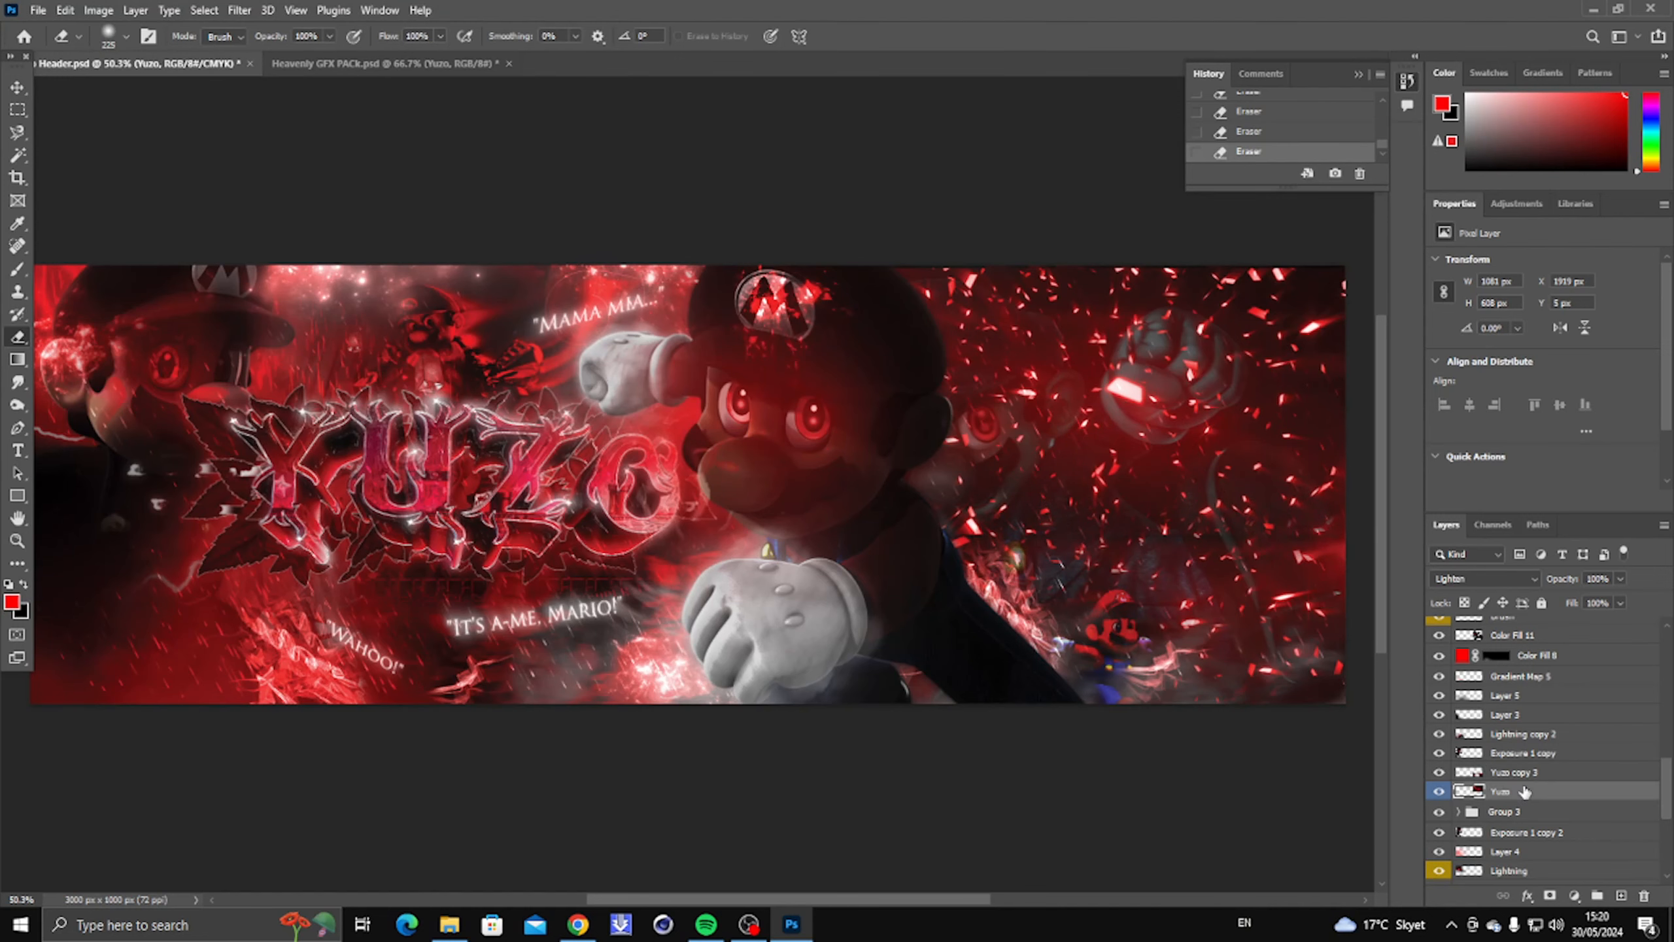
{"action": "key", "text": "ctrl+minus"}
{"action": "key", "text": "ctrl+t"}
{"action": "left_click_drag", "start_coordinate": [1233, 617], "coordinate": [1230, 478]}
Step: Move both shards layers between Color Fill 2 and Layer 0 and set their opacity to 55%
{"action": "left_click", "coordinate": [1509, 771], "text": "shift"}
{"action": "mouse_move", "coordinate": [1505, 794]}
{"action": "left_mouse_down"}
{"action": "mouse_move", "coordinate": [1516, 857]}
{"action": "mouse_move", "coordinate": [1585, 796]}
{"action": "mouse_move", "coordinate": [1554, 728]}
{"action": "mouse_move", "coordinate": [1505, 848]}
{"action": "left_mouse_up"}
{"action": "scroll", "coordinate": [1165, 633], "scroll_direction": "up", "scroll_amount": 2}
{"action": "key", "text": "3"}
{"action": "key", "text": "2"}
{"action": "left_click", "coordinate": [1512, 795], "text": "shift"}
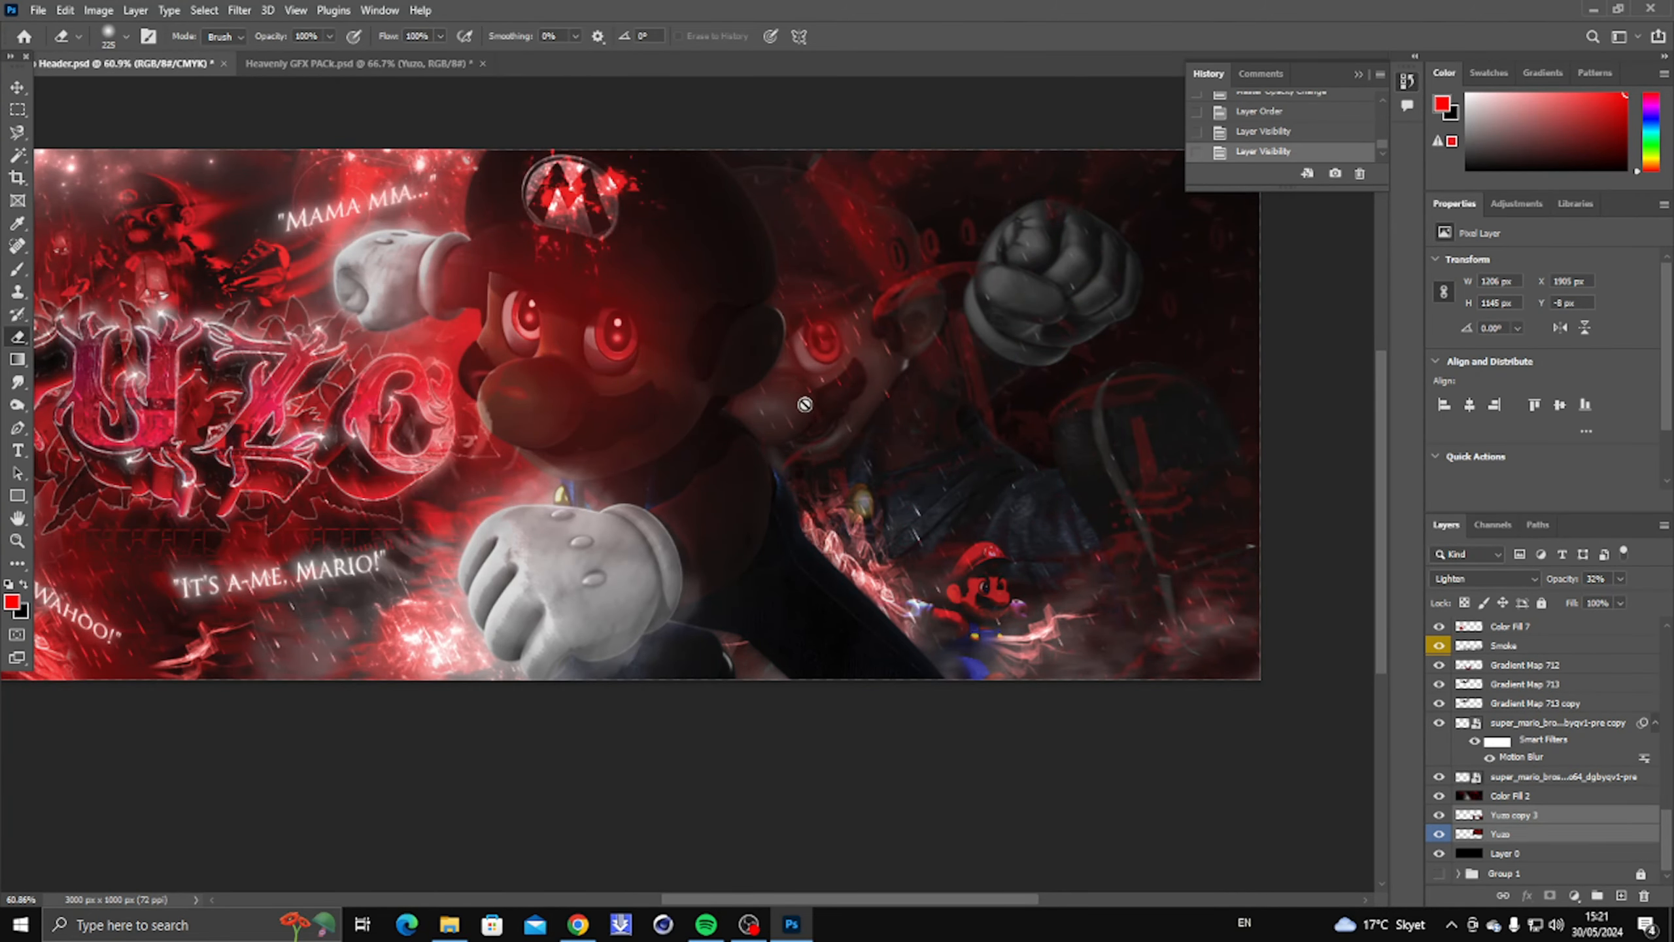
{"action": "right_click", "coordinate": [946, 433]}
{"action": "left_click", "coordinate": [17, 541]}
{"action": "right_click", "coordinate": [659, 496]}
{"action": "left_click", "coordinate": [698, 504]}
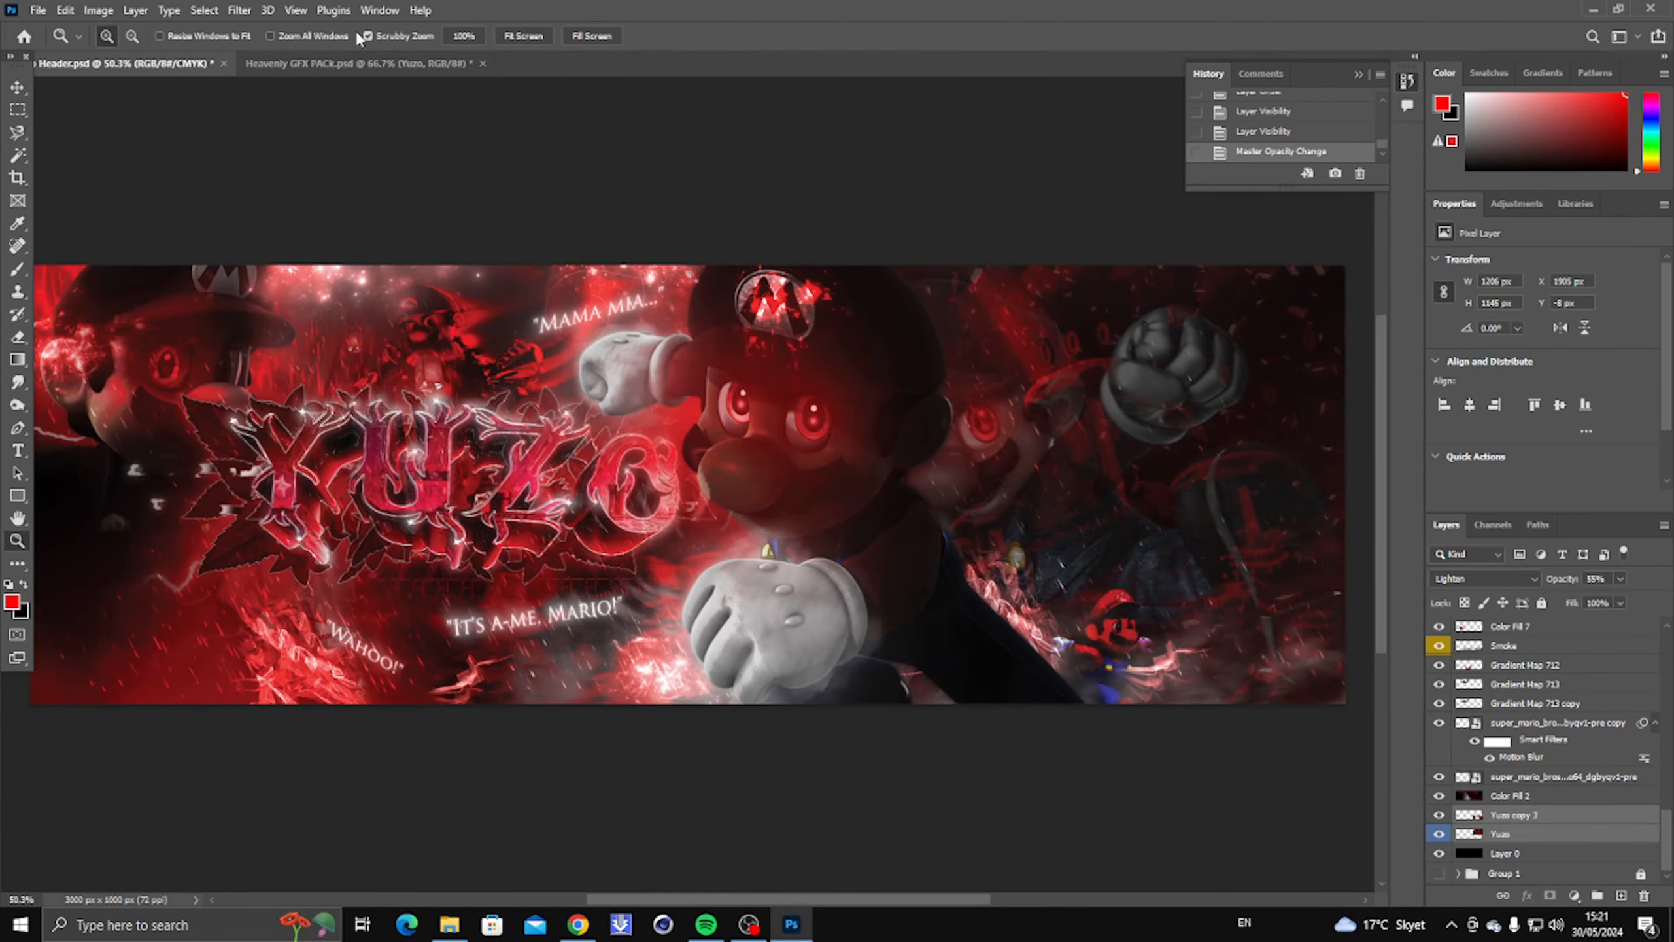
Step: Preview the overlays in the pack's Particles group and show the hearts overlay
{"action": "left_click", "coordinate": [359, 64]}
{"action": "left_click", "coordinate": [1438, 661]}
{"action": "scroll", "coordinate": [1438, 692], "scroll_direction": "down", "scroll_amount": 2}
{"action": "left_click", "coordinate": [1439, 726]}
{"action": "left_click", "coordinate": [1457, 704]}
{"action": "scroll", "coordinate": [1449, 718], "scroll_direction": "down", "scroll_amount": 3}
{"action": "left_click", "coordinate": [1438, 728]}
{"action": "scroll", "coordinate": [1439, 738], "scroll_direction": "down", "scroll_amount": 4}
{"action": "left_click", "coordinate": [1438, 751]}
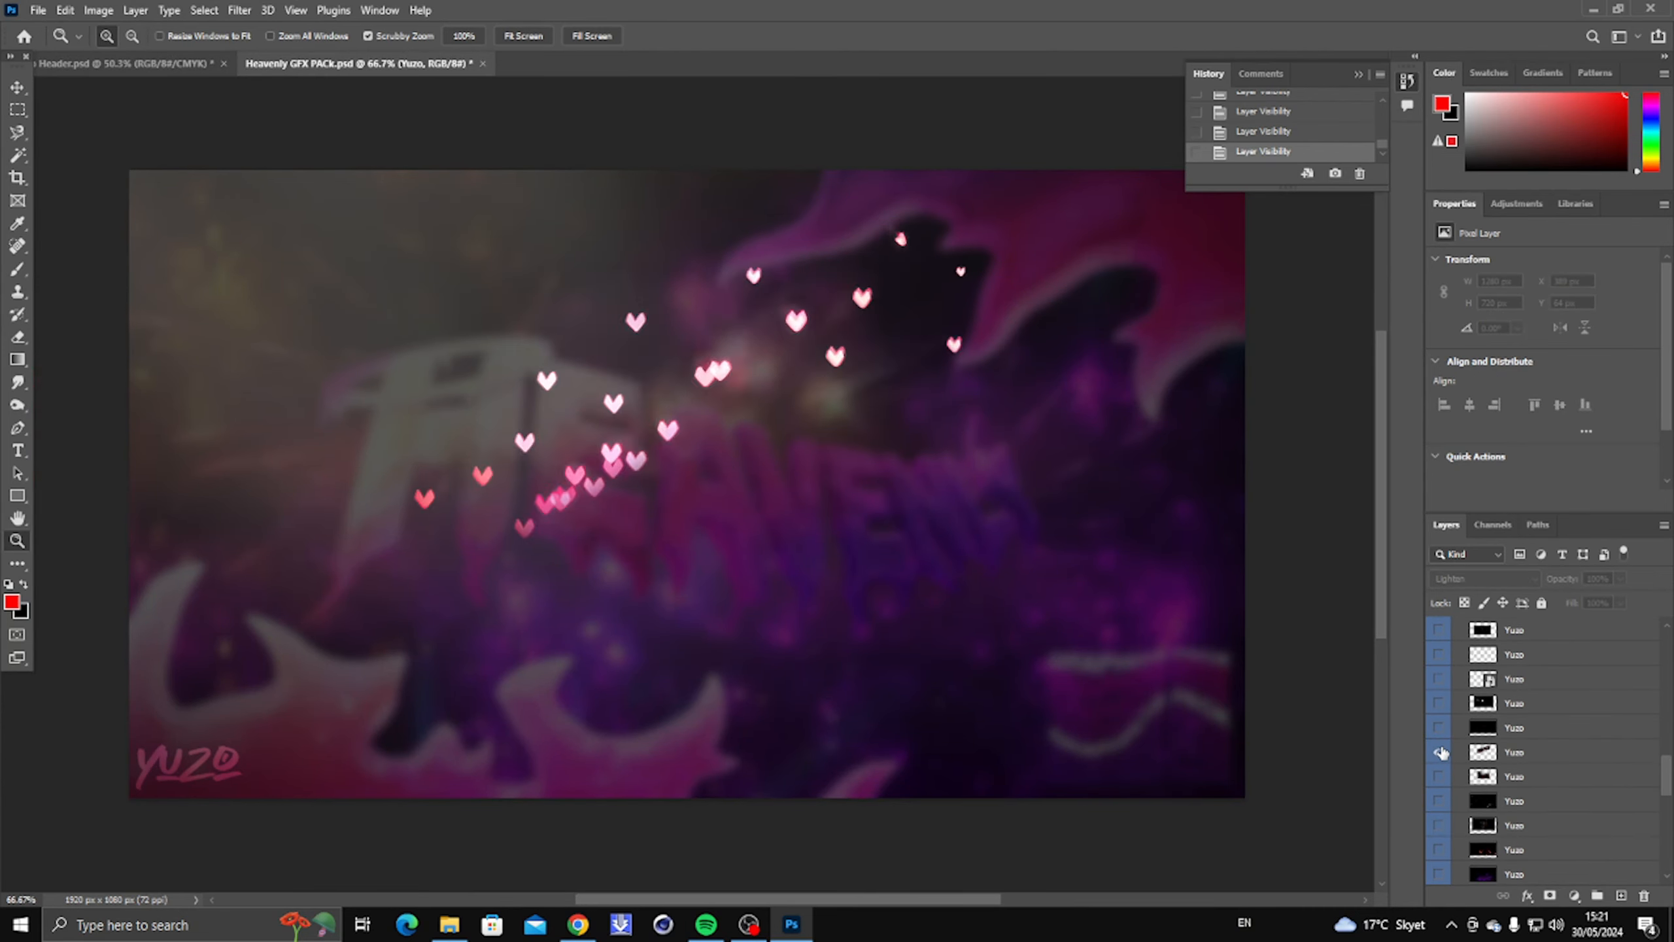
{"action": "left_click", "coordinate": [1438, 752]}
{"action": "left_click", "coordinate": [1438, 727]}
{"action": "left_click", "coordinate": [1439, 752]}
Step: Adjust the hearts overlay with Hue/Saturation, then bring it into the header and position it near the quotes
{"action": "left_click", "coordinate": [1511, 756]}
{"action": "key", "text": "ctrl+u"}
{"action": "key", "text": "Return"}
{"action": "left_click_drag", "start_coordinate": [1511, 752], "coordinate": [576, 523]}
{"action": "key", "text": "ctrl+t"}
{"action": "left_click_drag", "start_coordinate": [805, 560], "coordinate": [617, 556]}
{"action": "key", "text": "Return"}
{"action": "scroll", "coordinate": [1537, 799], "scroll_direction": "up", "scroll_amount": 2}
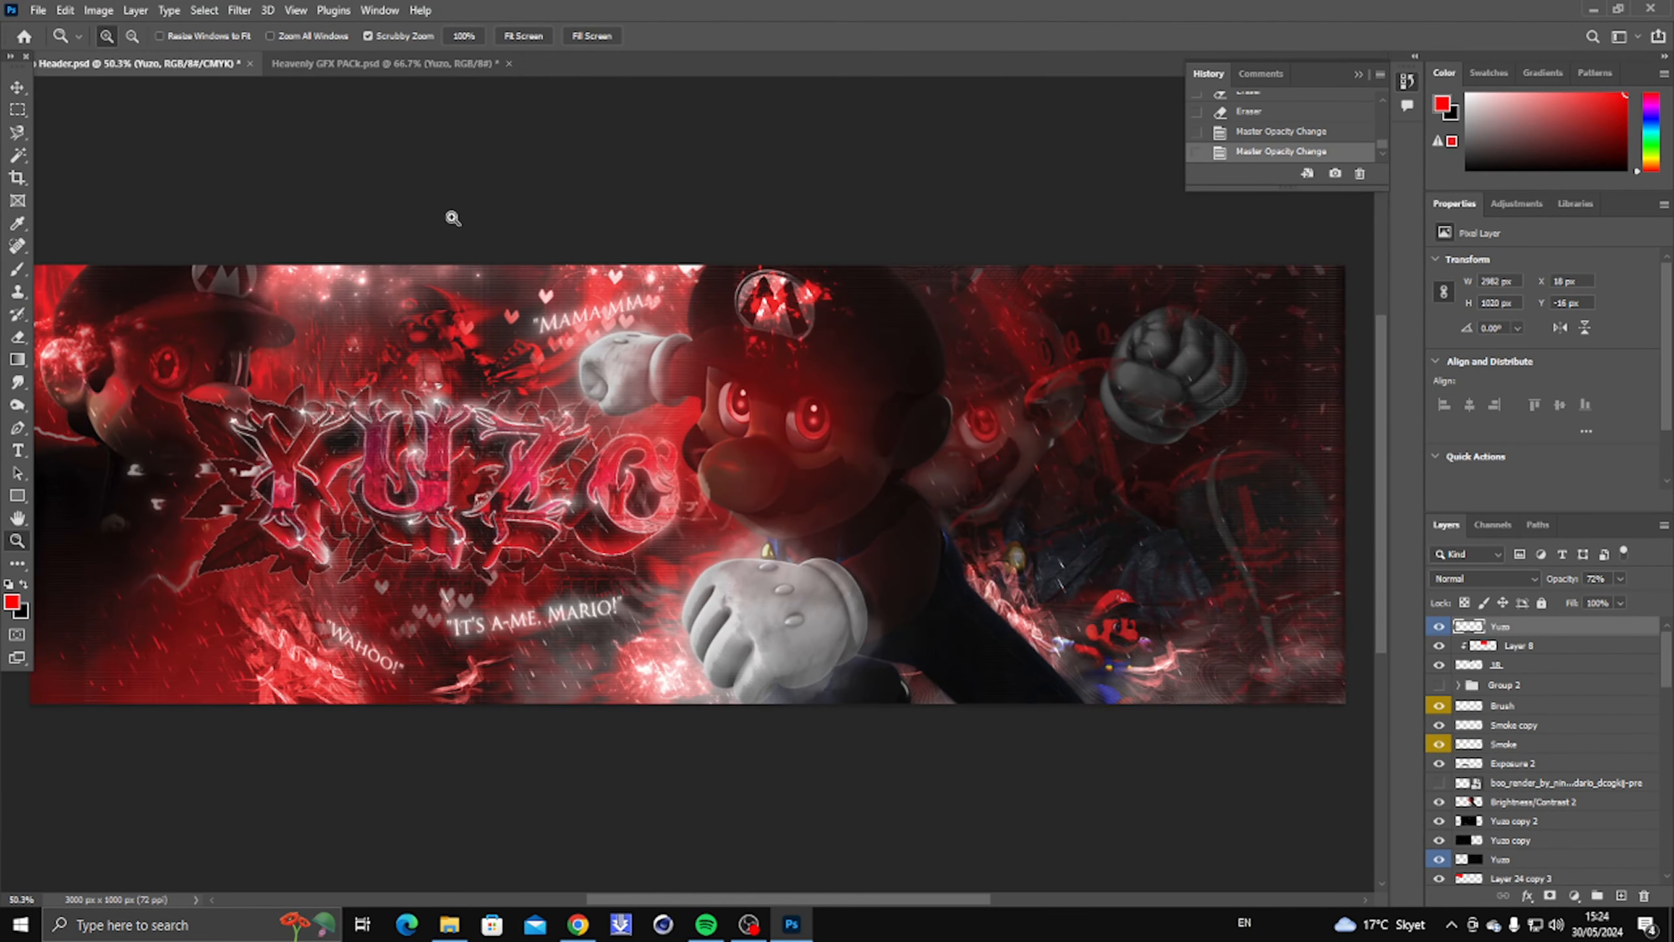
Step: Move the Mario_Series_Logo layer to the top of the layer stack and scale it to 28.88% over the YUZO text
{"action": "left_click", "coordinate": [424, 63]}
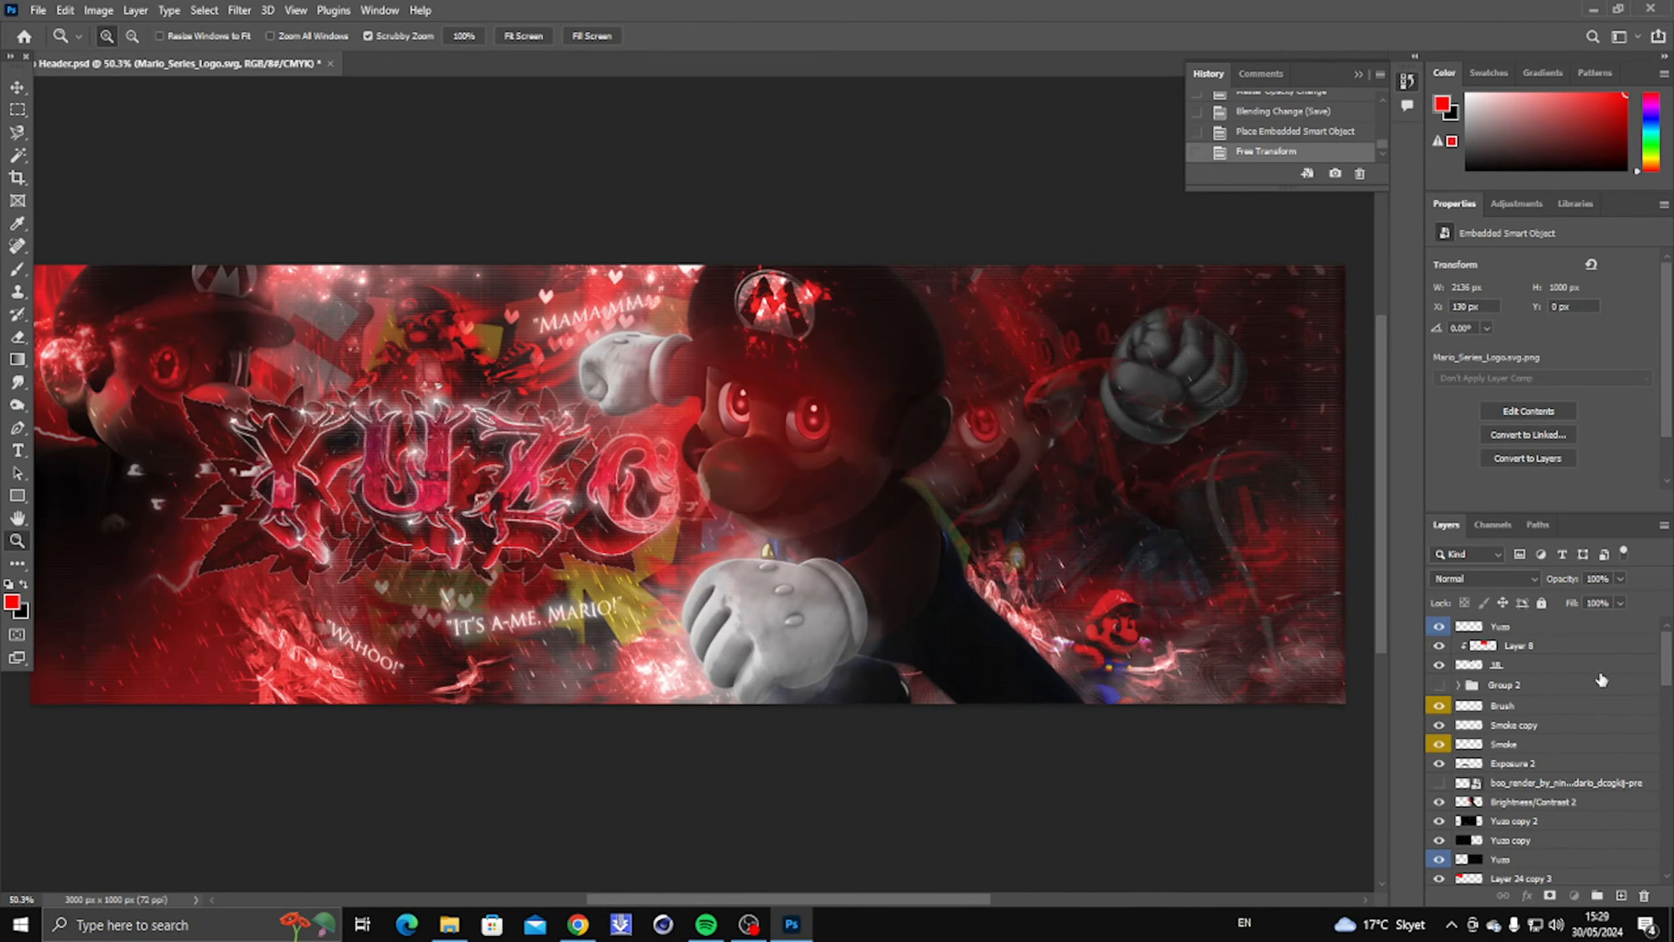
{"action": "scroll", "coordinate": [1571, 714], "scroll_direction": "down", "scroll_amount": 5}
{"action": "scroll", "coordinate": [1570, 714], "scroll_direction": "down", "scroll_amount": 10}
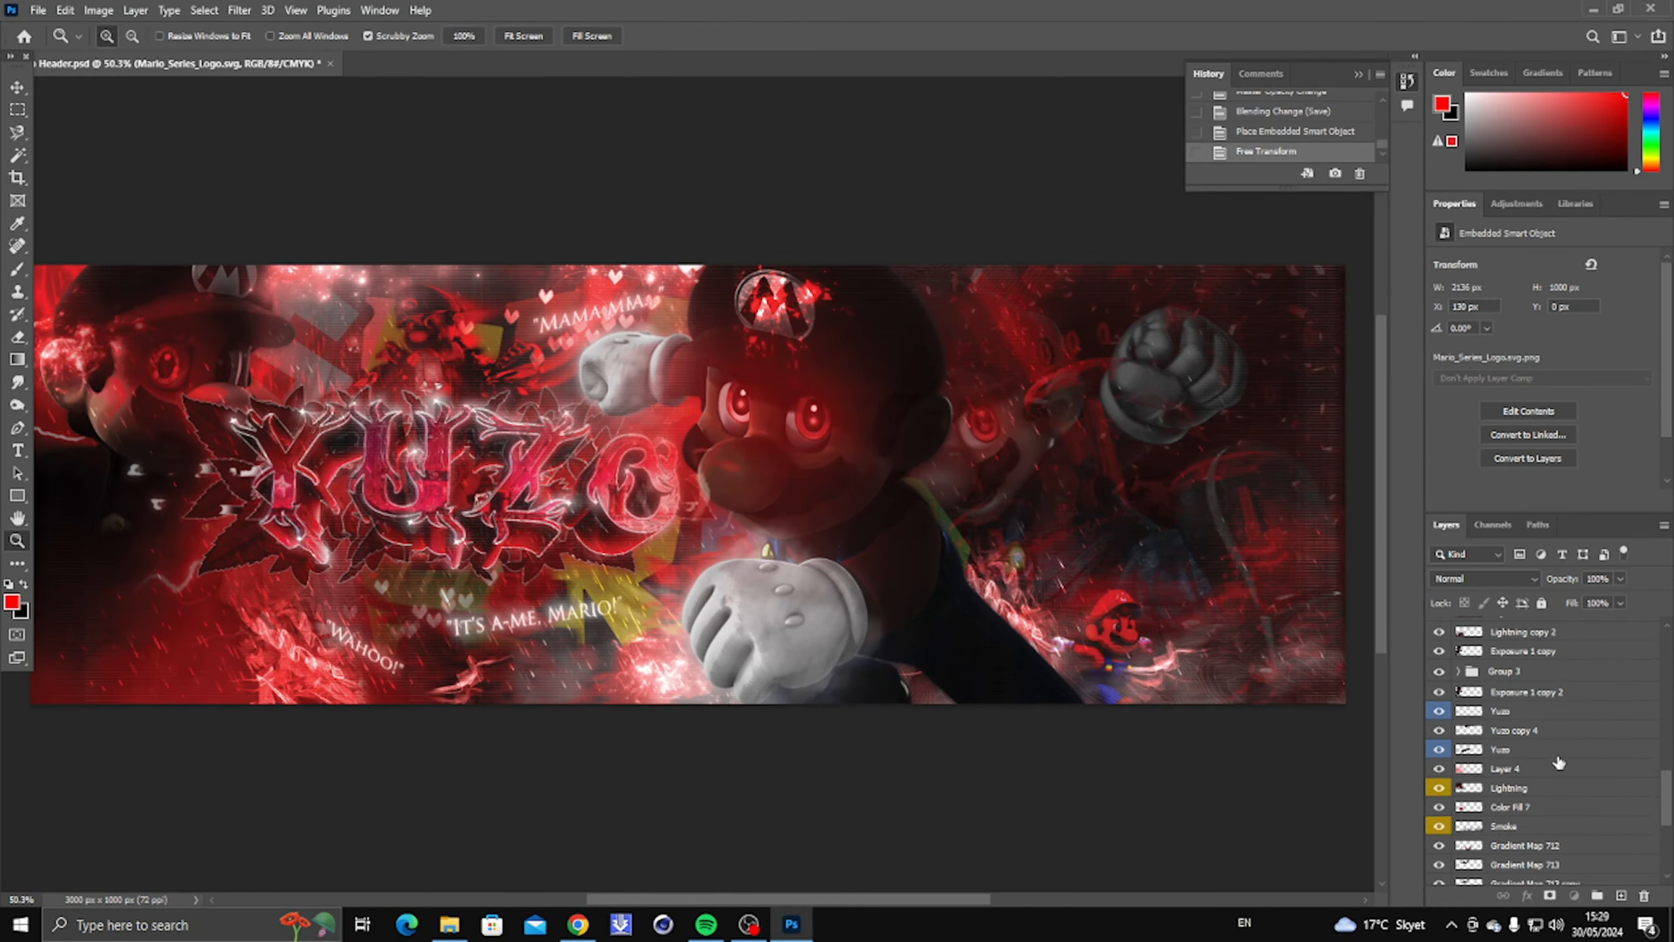
{"action": "scroll", "coordinate": [1554, 625], "scroll_direction": "up", "scroll_amount": 12}
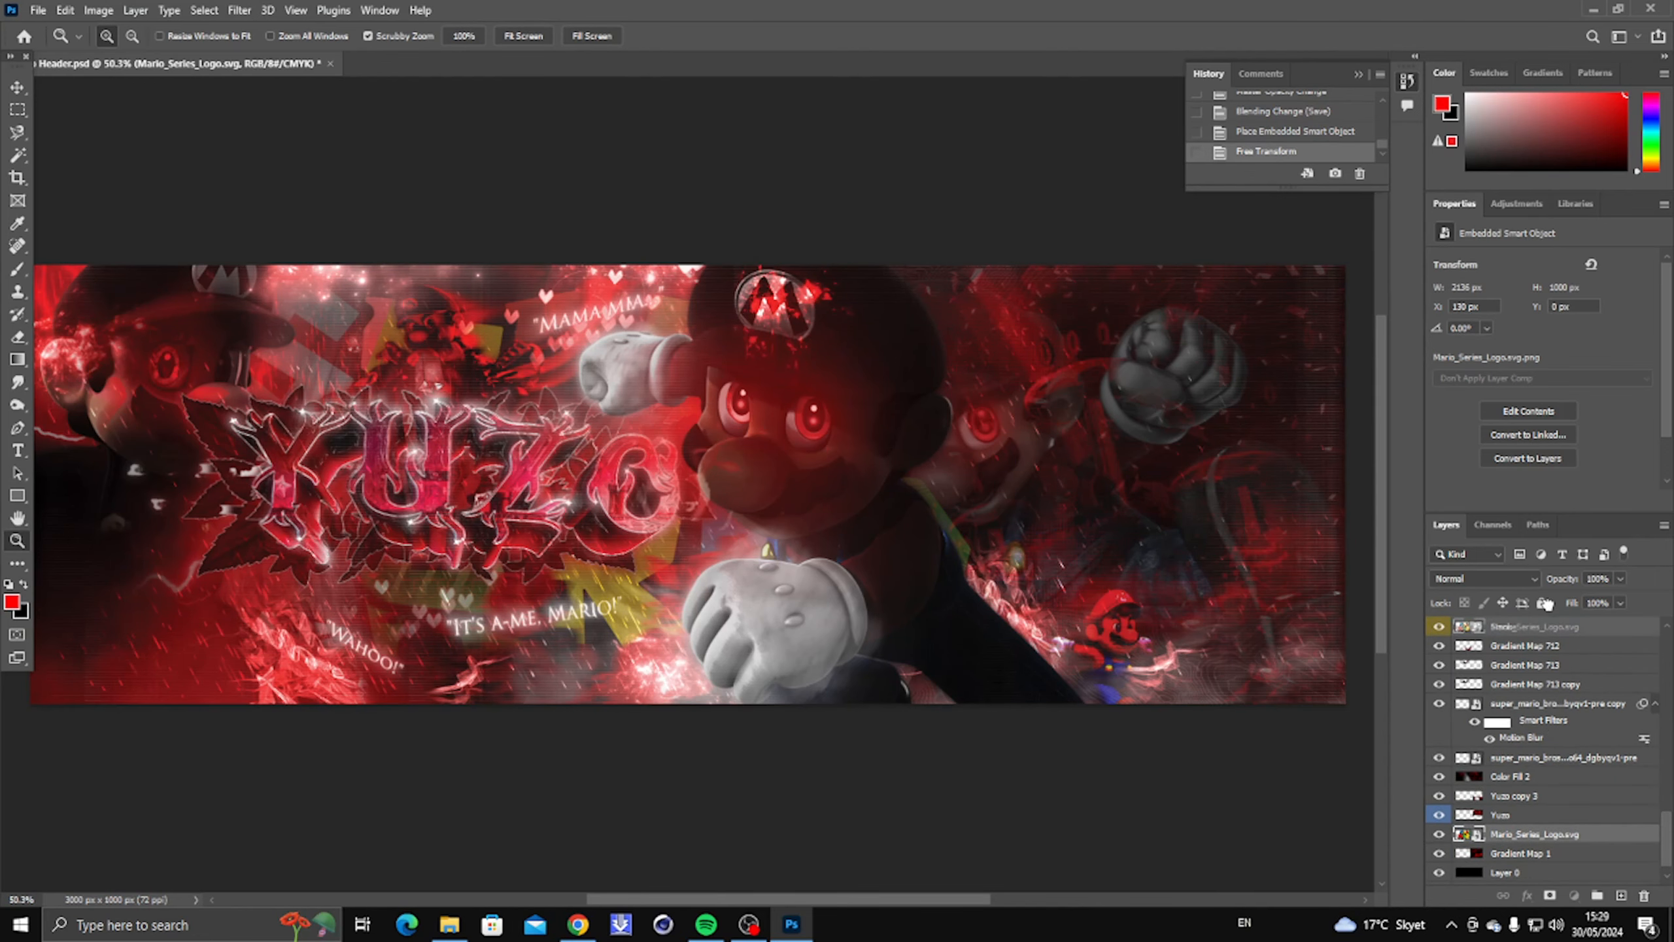
{"action": "mouse_move", "coordinate": [1547, 603]}
{"action": "left_mouse_down"}
{"action": "mouse_move", "coordinate": [1589, 600]}
{"action": "mouse_move", "coordinate": [1572, 619]}
{"action": "left_mouse_up"}
{"action": "key", "text": "ctrl+t"}
{"action": "left_click_drag", "start_coordinate": [1022, 265], "coordinate": [430, 593]}
{"action": "left_click_drag", "start_coordinate": [343, 620], "coordinate": [585, 486]}
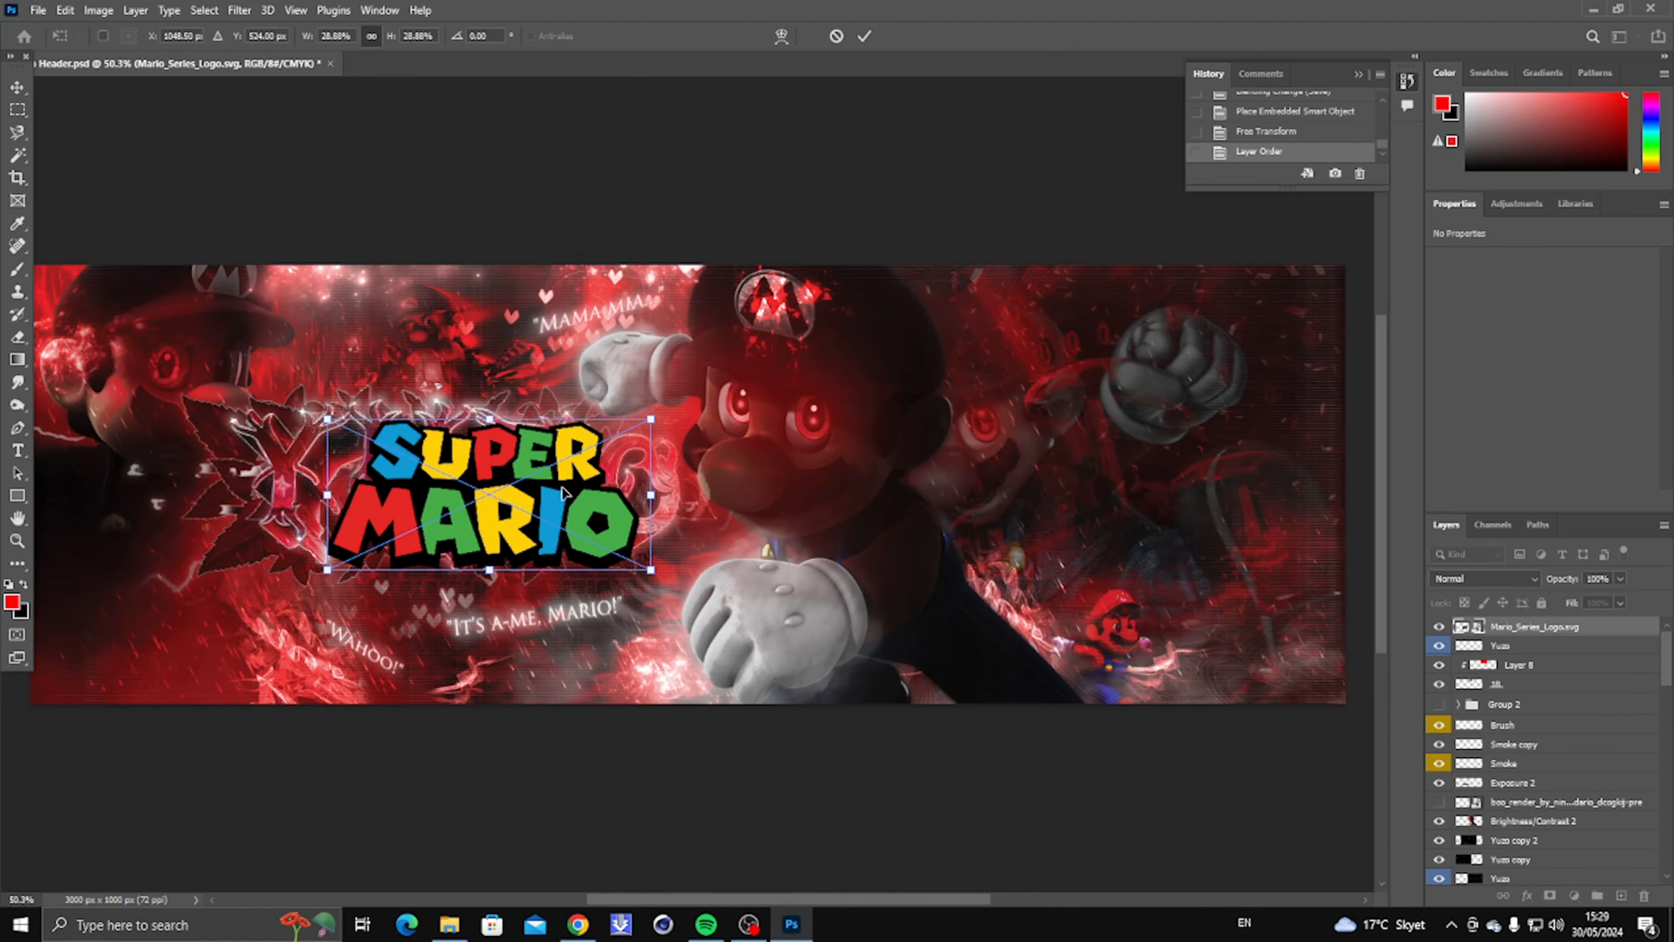
{"action": "key", "text": "Return"}
Step: Move the Super Mario logo layer below "Wahoo!" copy 2 and shrink it to about 354 x 165 px beneath the YUZO text
{"action": "left_click_drag", "start_coordinate": [1614, 628], "coordinate": [1627, 847]}
{"action": "key", "text": "ctrl+t"}
{"action": "left_click_drag", "start_coordinate": [584, 515], "coordinate": [497, 509]}
{"action": "left_click_drag", "start_coordinate": [565, 411], "coordinate": [389, 469]}
{"action": "left_click_drag", "start_coordinate": [357, 518], "coordinate": [446, 603]}
{"action": "key", "text": "Return"}
{"action": "left_click_drag", "start_coordinate": [1529, 836], "coordinate": [1541, 791]}
{"action": "key", "text": "ctrl+t"}
{"action": "key", "text": "Return"}
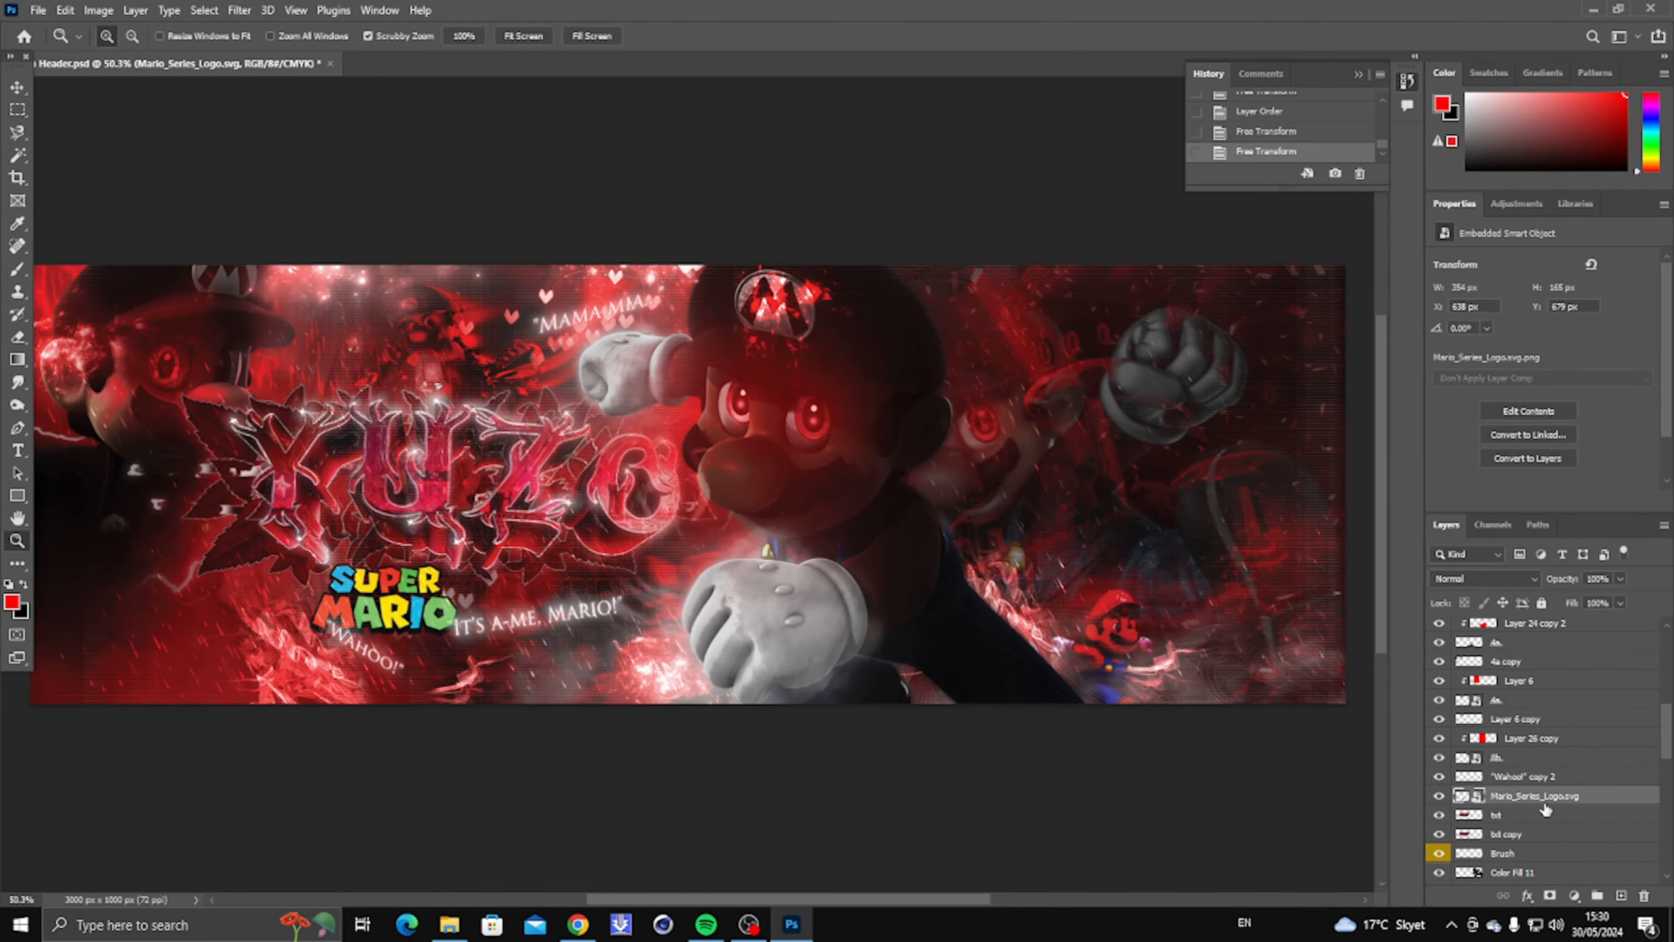
Step: Tint the Super Mario logo red with a Hue/Saturation smart filter
{"action": "key", "text": "ctrl+u"}
{"action": "left_click", "coordinate": [956, 402]}
{"action": "left_click_drag", "start_coordinate": [745, 342], "coordinate": [836, 348]}
{"action": "left_click", "coordinate": [996, 210]}
Step: Shrink the Super Mario logo to about 193 x 90 px, tilt it about -7.35° and place it above the YUZO text's Y
{"action": "key", "text": "ctrl+t"}
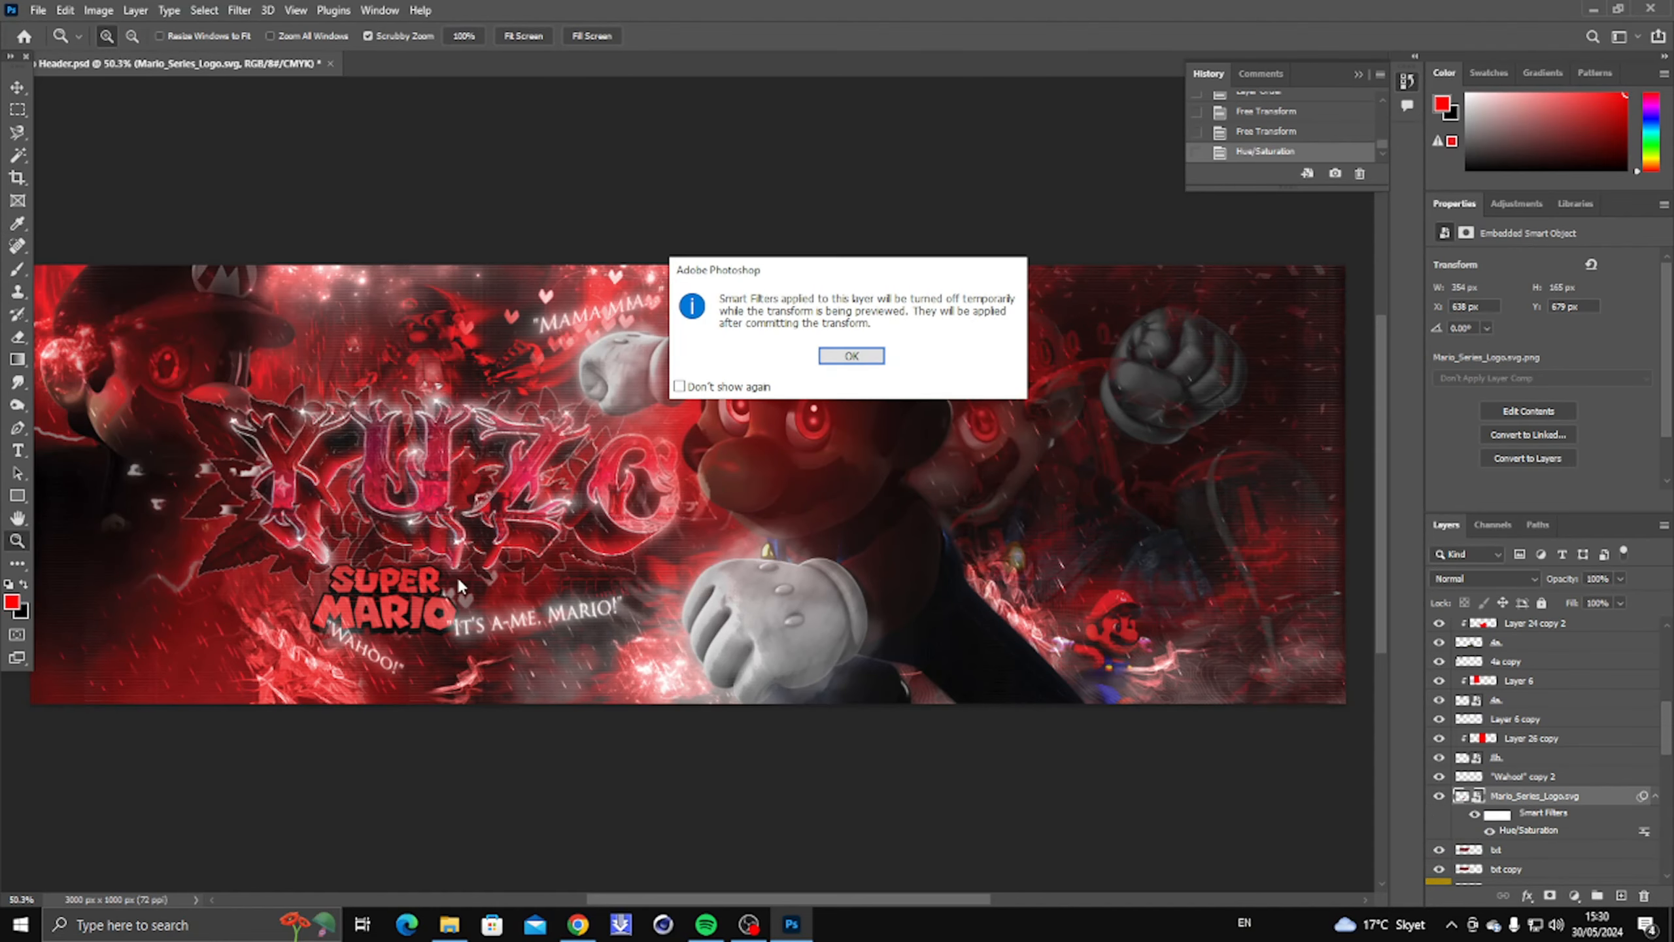
{"action": "key", "text": "Return"}
{"action": "left_click_drag", "start_coordinate": [422, 594], "coordinate": [594, 656]}
{"action": "left_click_drag", "start_coordinate": [638, 625], "coordinate": [591, 635]}
{"action": "left_click_drag", "start_coordinate": [549, 662], "coordinate": [320, 341]}
{"action": "scroll", "coordinate": [323, 347], "scroll_direction": "up", "scroll_amount": 1}
{"action": "left_click_drag", "start_coordinate": [359, 397], "coordinate": [339, 389]}
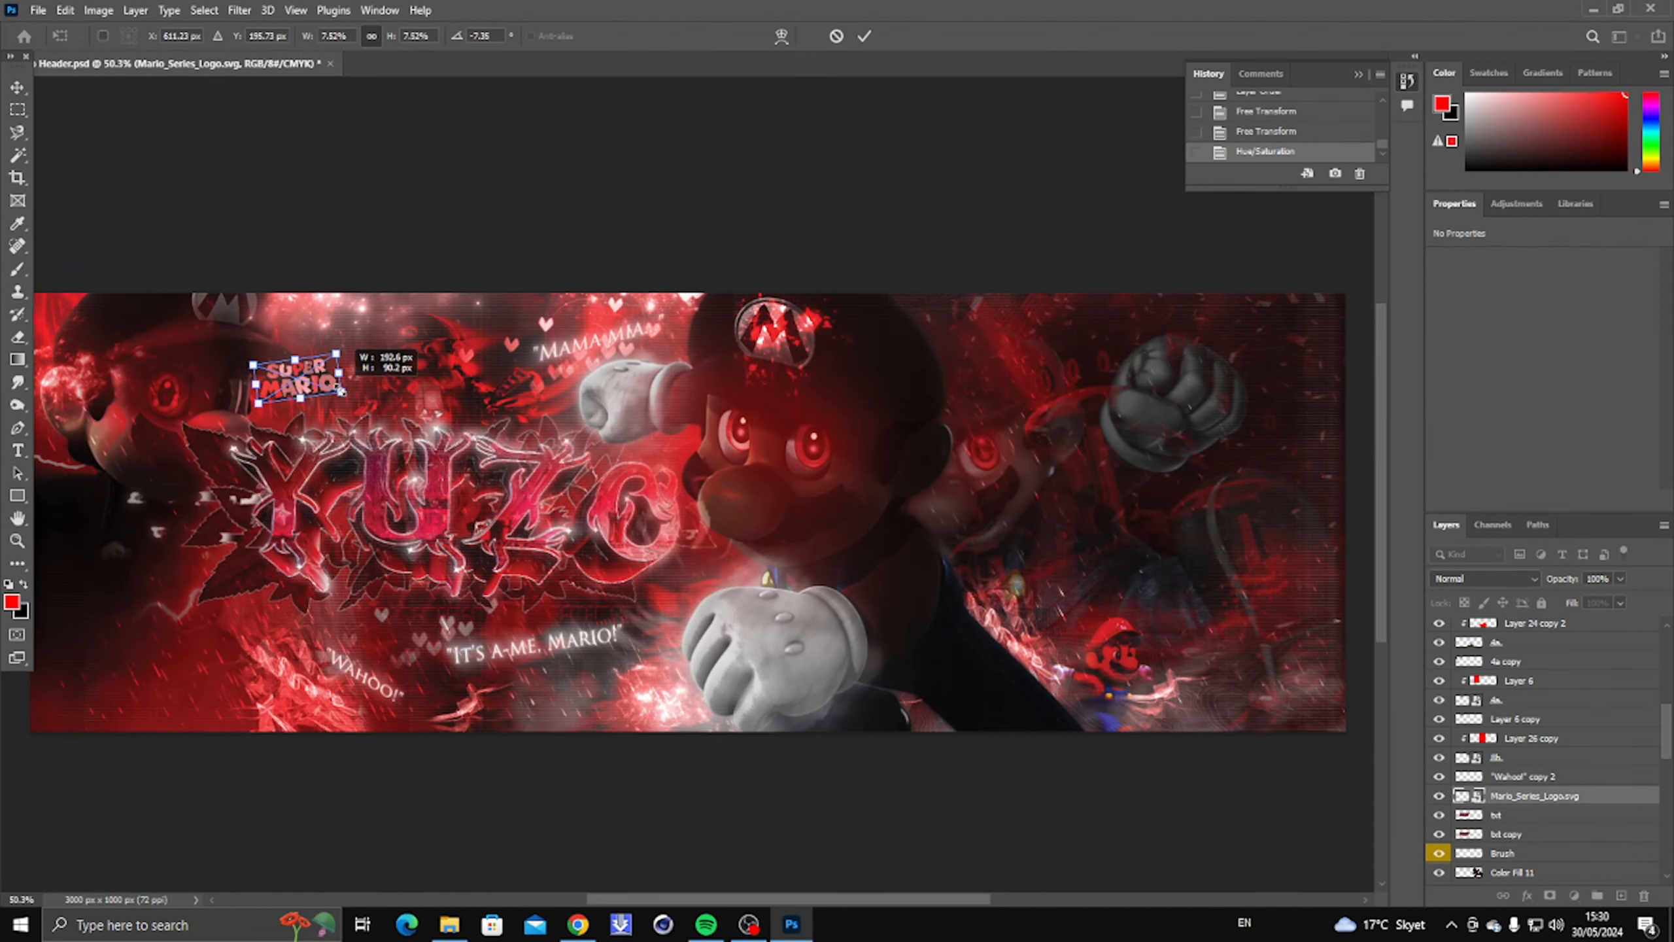
{"action": "key", "text": "Return"}
Step: Refine the small Super Mario logo's placement above the YUZO text and set its rotation to about -2.24°
{"action": "left_click_drag", "start_coordinate": [205, 409], "coordinate": [277, 408]}
{"action": "key", "text": "ctrl+t"}
{"action": "key", "text": "Return"}
{"action": "mouse_move", "coordinate": [403, 383]}
{"action": "left_mouse_down"}
{"action": "mouse_move", "coordinate": [478, 419]}
{"action": "mouse_move", "coordinate": [433, 377]}
{"action": "left_mouse_up"}
{"action": "key", "text": "Return"}
{"action": "key", "text": "ctrl+t"}
{"action": "key", "text": "Return"}
Step: Move the Mario_Series_Logo layer down the layer stack to directly below Exposure 1 copy 2
{"action": "left_click_drag", "start_coordinate": [1581, 796], "coordinate": [1583, 847]}
{"action": "scroll", "coordinate": [1506, 756], "scroll_direction": "down", "scroll_amount": 3}
{"action": "left_click_drag", "start_coordinate": [1559, 709], "coordinate": [1558, 866]}
Step: Apply a Motion Blur smart filter to the Super Mario logo with an angle of -49° and a distance of 4 pixels
{"action": "mouse_move", "coordinate": [366, 337]}
{"action": "left_mouse_down"}
{"action": "mouse_move", "coordinate": [435, 339]}
{"action": "mouse_move", "coordinate": [389, 340]}
{"action": "left_mouse_up"}
{"action": "left_click", "coordinate": [239, 10]}
{"action": "mouse_move", "coordinate": [329, 246]}
{"action": "left_click", "coordinate": [495, 331]}
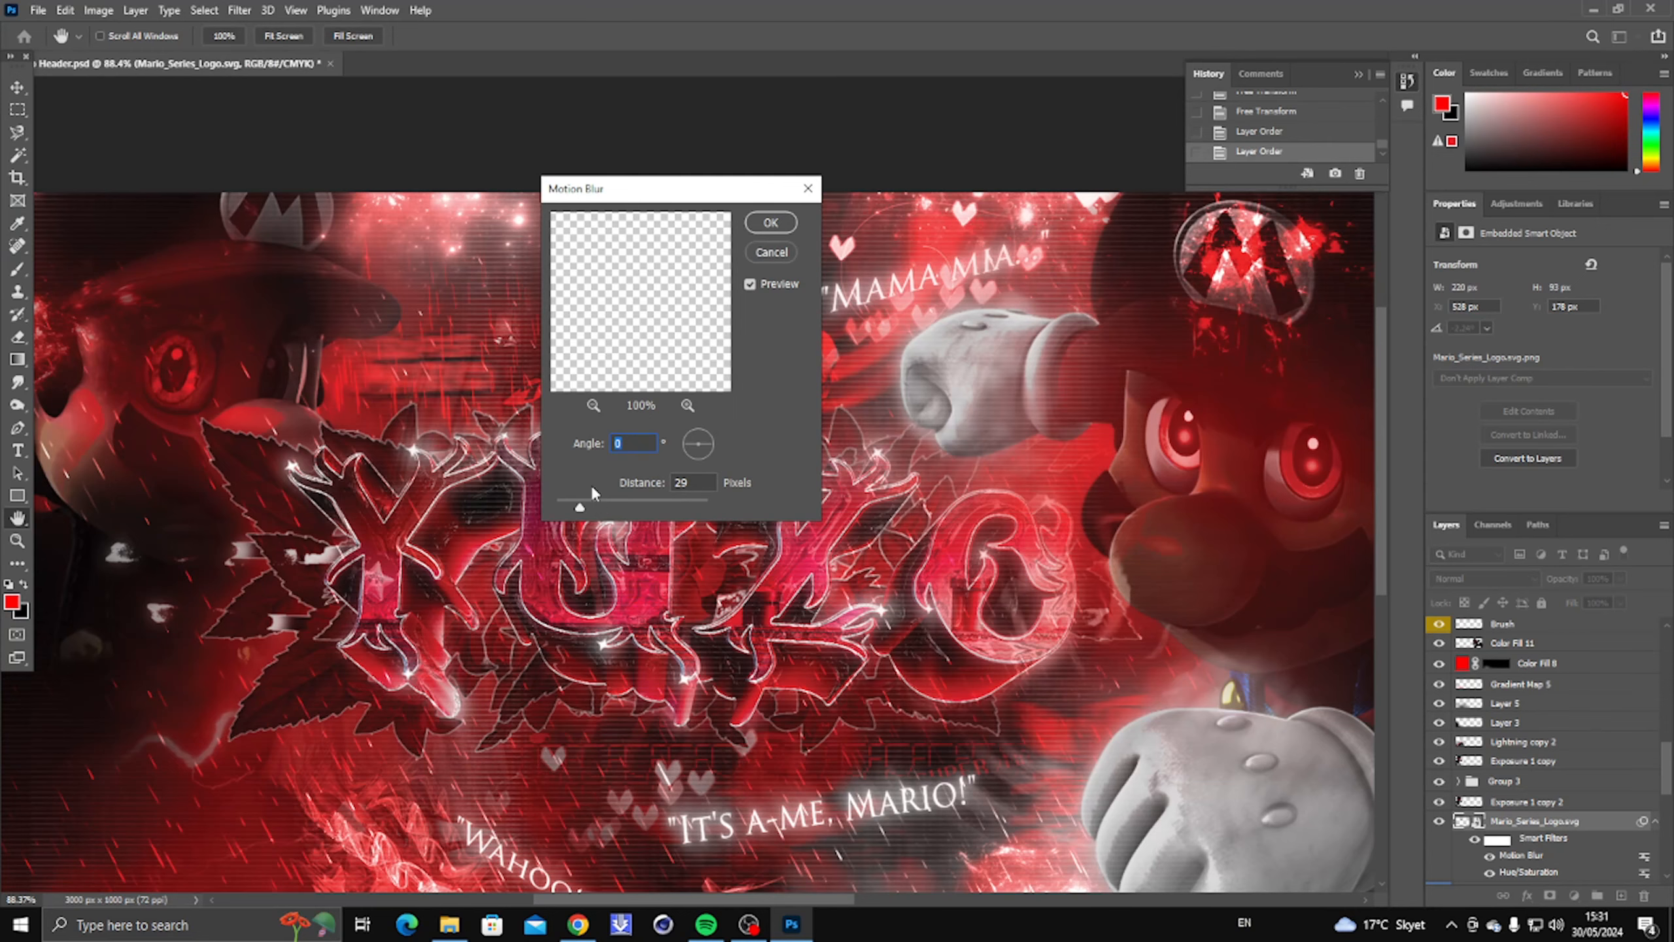
{"action": "left_click", "coordinate": [565, 506]}
{"action": "left_click_drag", "start_coordinate": [642, 196], "coordinate": [891, 226]}
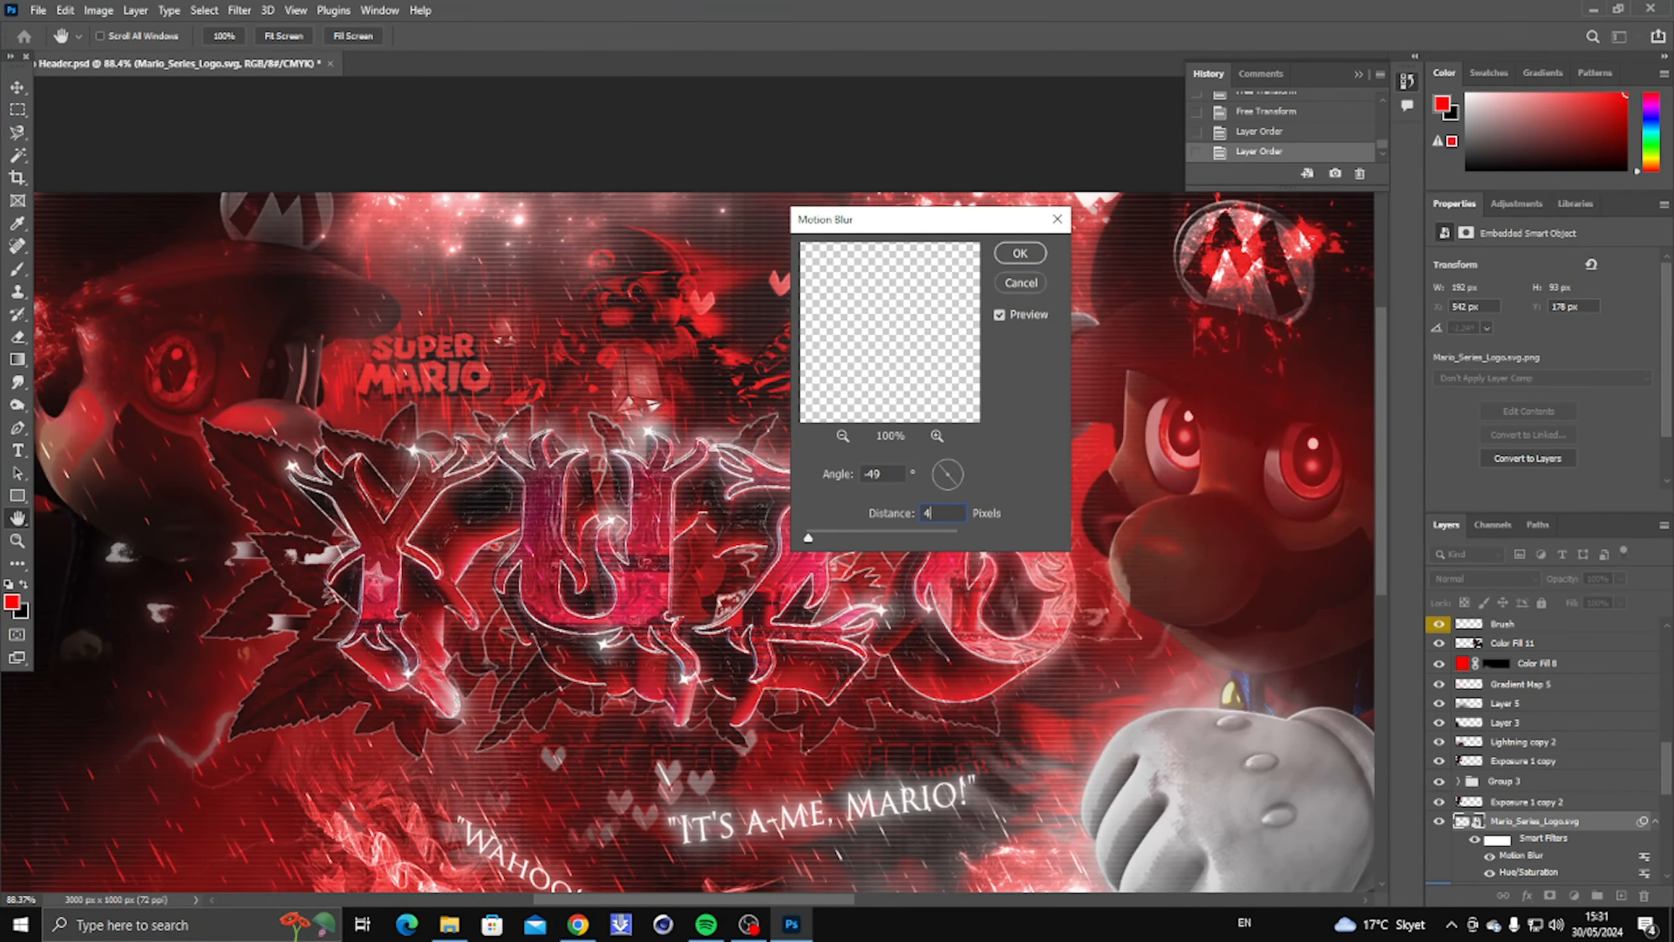
{"action": "key", "text": "Return"}
Step: Lower the Super Mario logo layer's opacity to 93% and fit the header on screen
{"action": "key", "text": "ctrl+0"}
{"action": "key", "text": "v"}
{"action": "left_click", "coordinate": [17, 542]}
{"action": "right_click", "coordinate": [541, 461]}
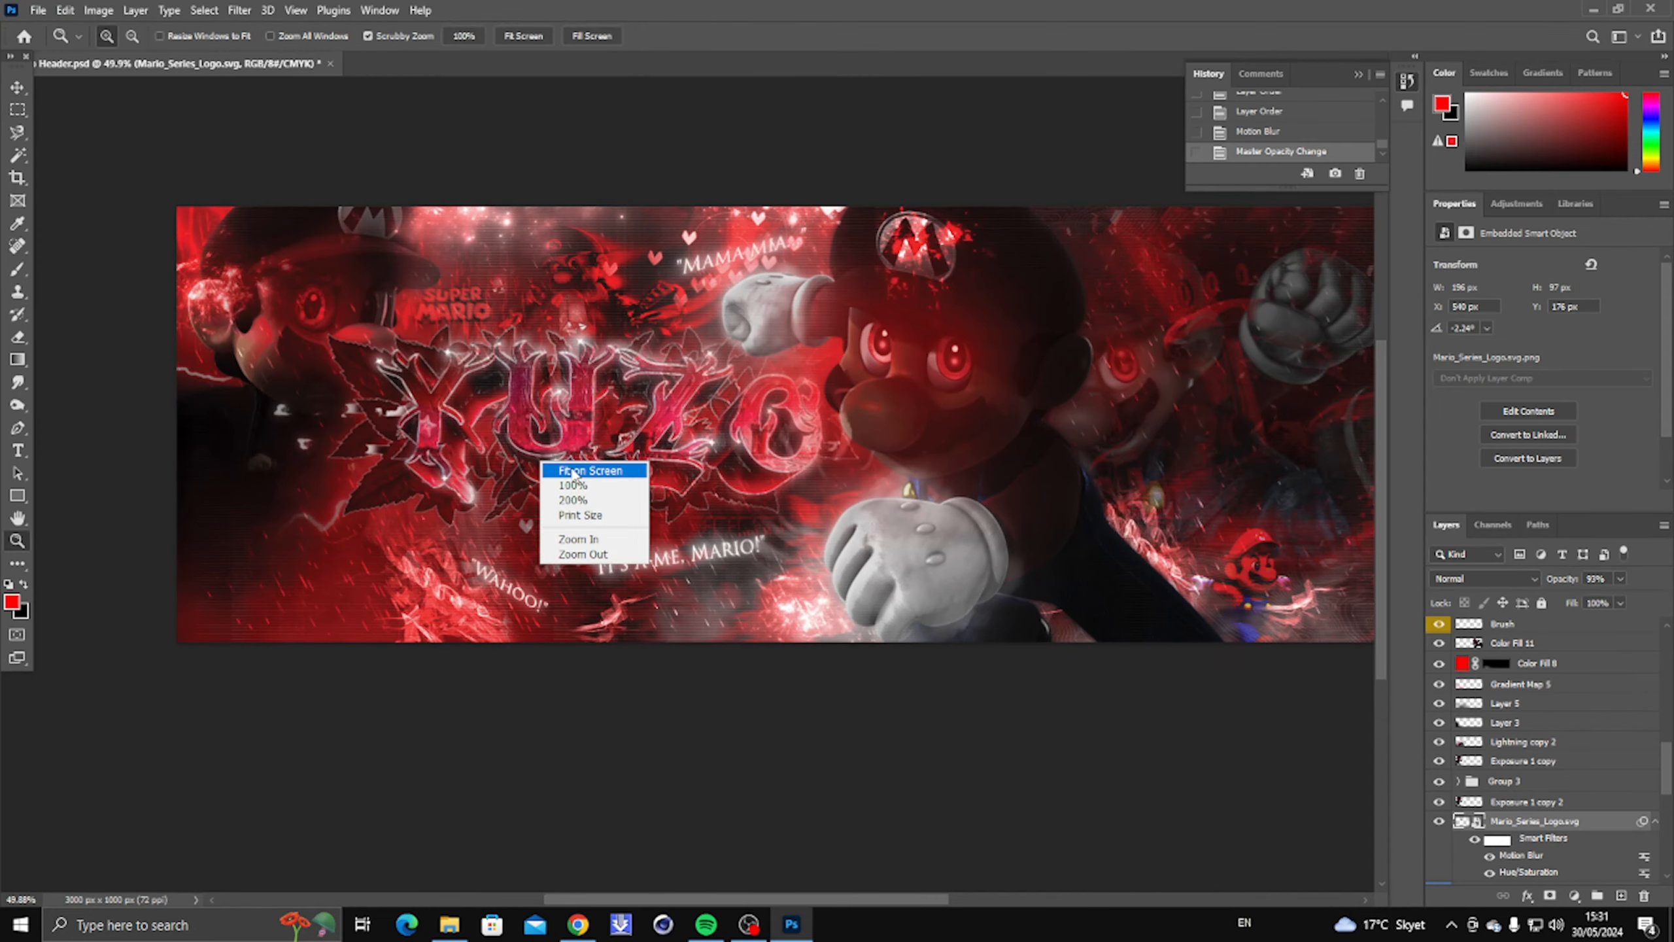
{"action": "left_click", "coordinate": [572, 473]}
Step: Bring the CCS & GMaps group from Shinobi GFX PACK.psd into the header document to color grade the artwork
{"action": "scroll", "coordinate": [1569, 701], "scroll_direction": "up", "scroll_amount": 15}
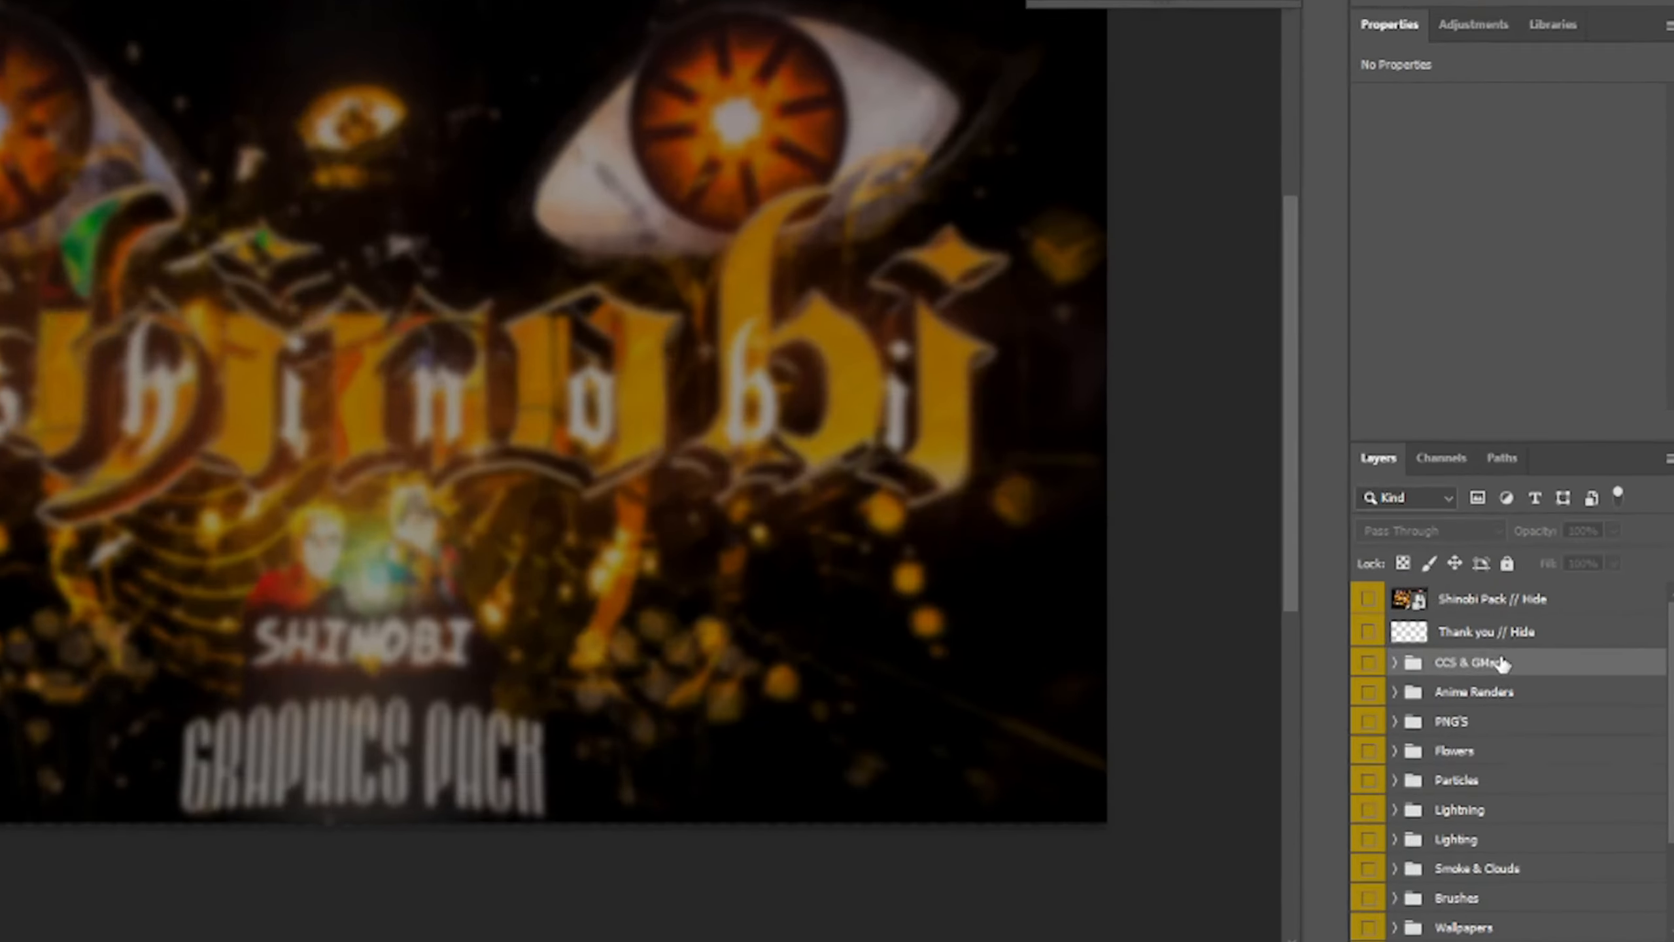
{"action": "left_click_drag", "start_coordinate": [1519, 679], "coordinate": [173, 51]}
{"action": "left_click_drag", "start_coordinate": [671, 227], "coordinate": [831, 351]}
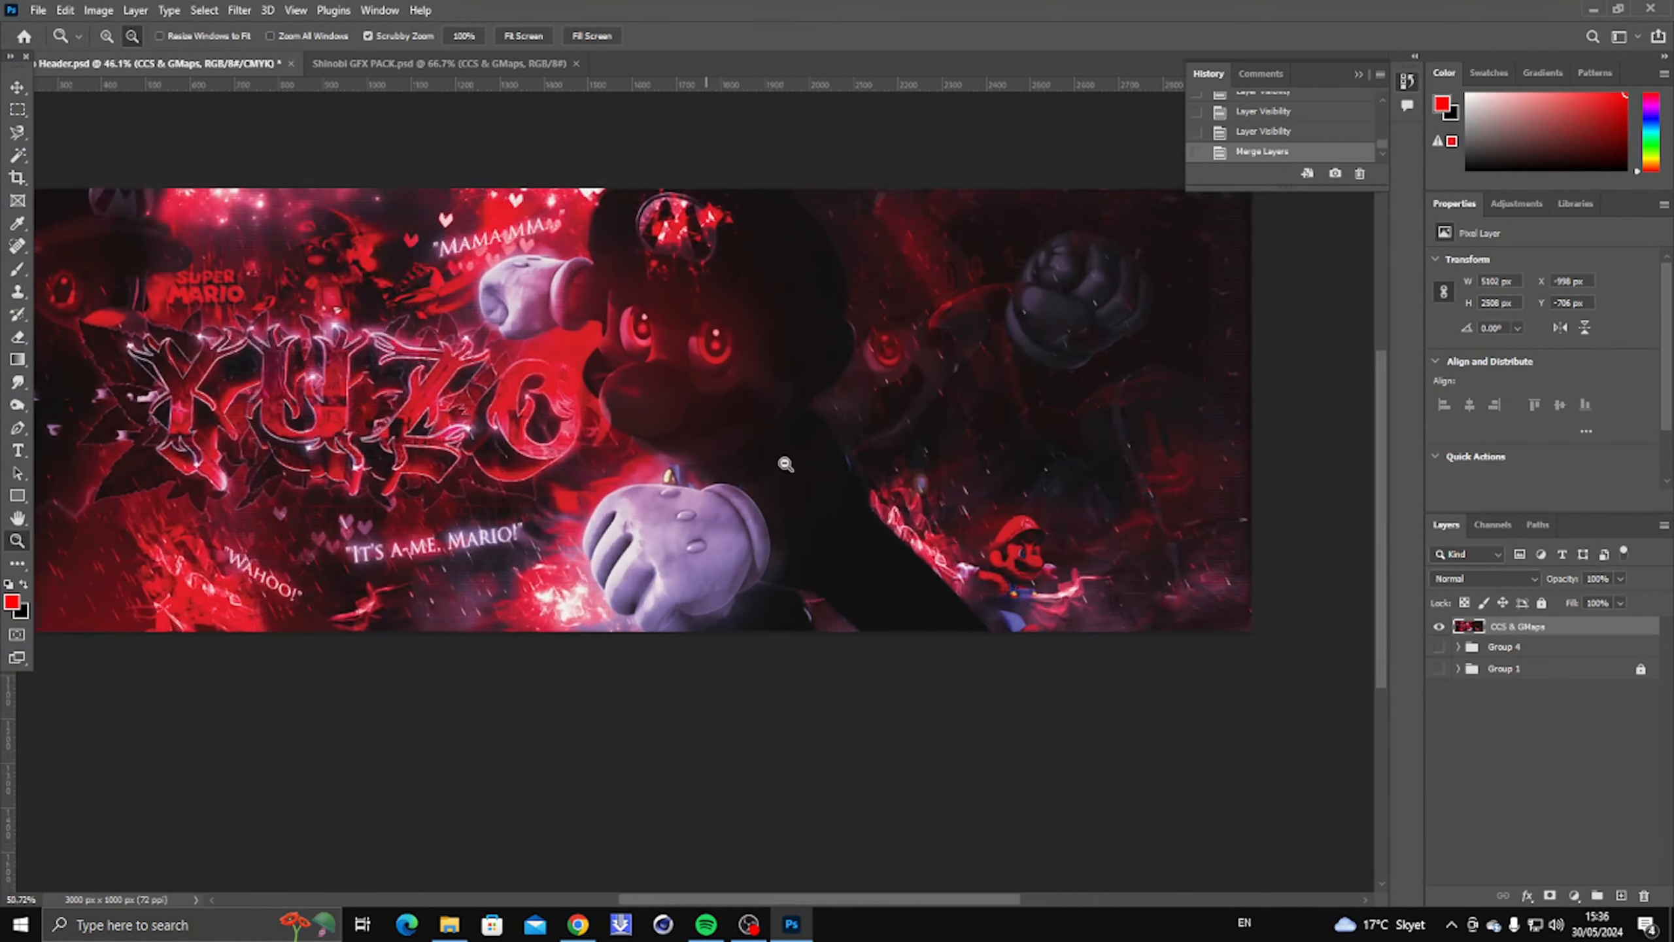
{"action": "right_click", "coordinate": [856, 462]}
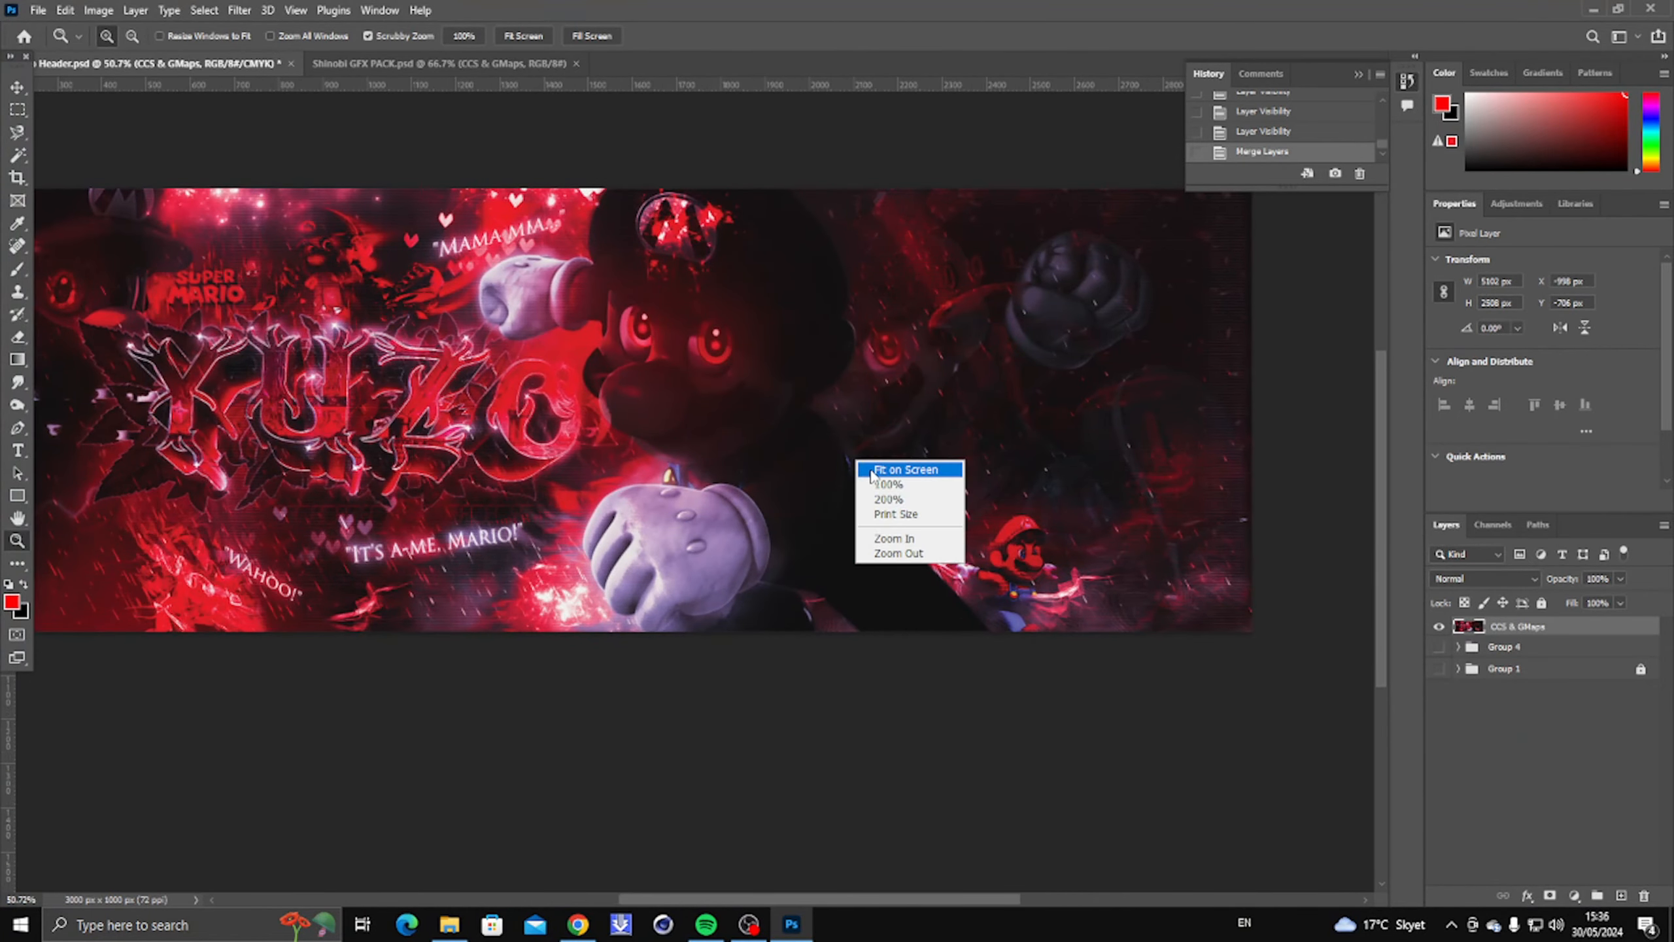
{"action": "left_click", "coordinate": [870, 469]}
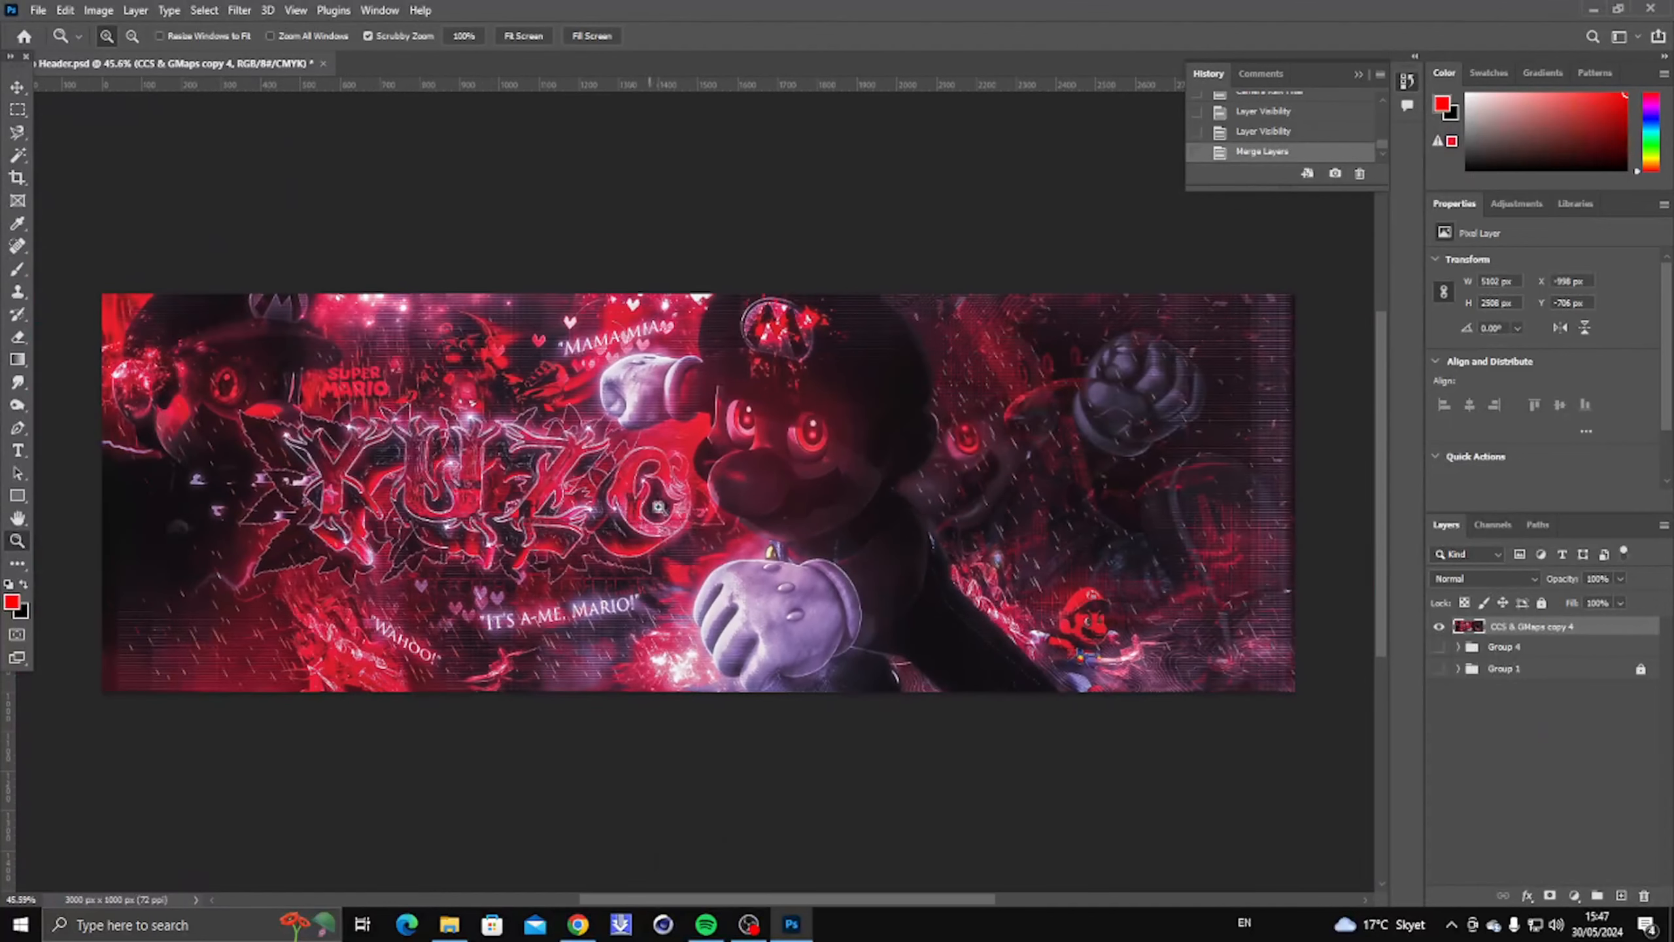
Step: Try to apply a Field Blur to the CCS & GMaps copy 5 layer
{"action": "left_click_drag", "start_coordinate": [632, 457], "coordinate": [657, 465]}
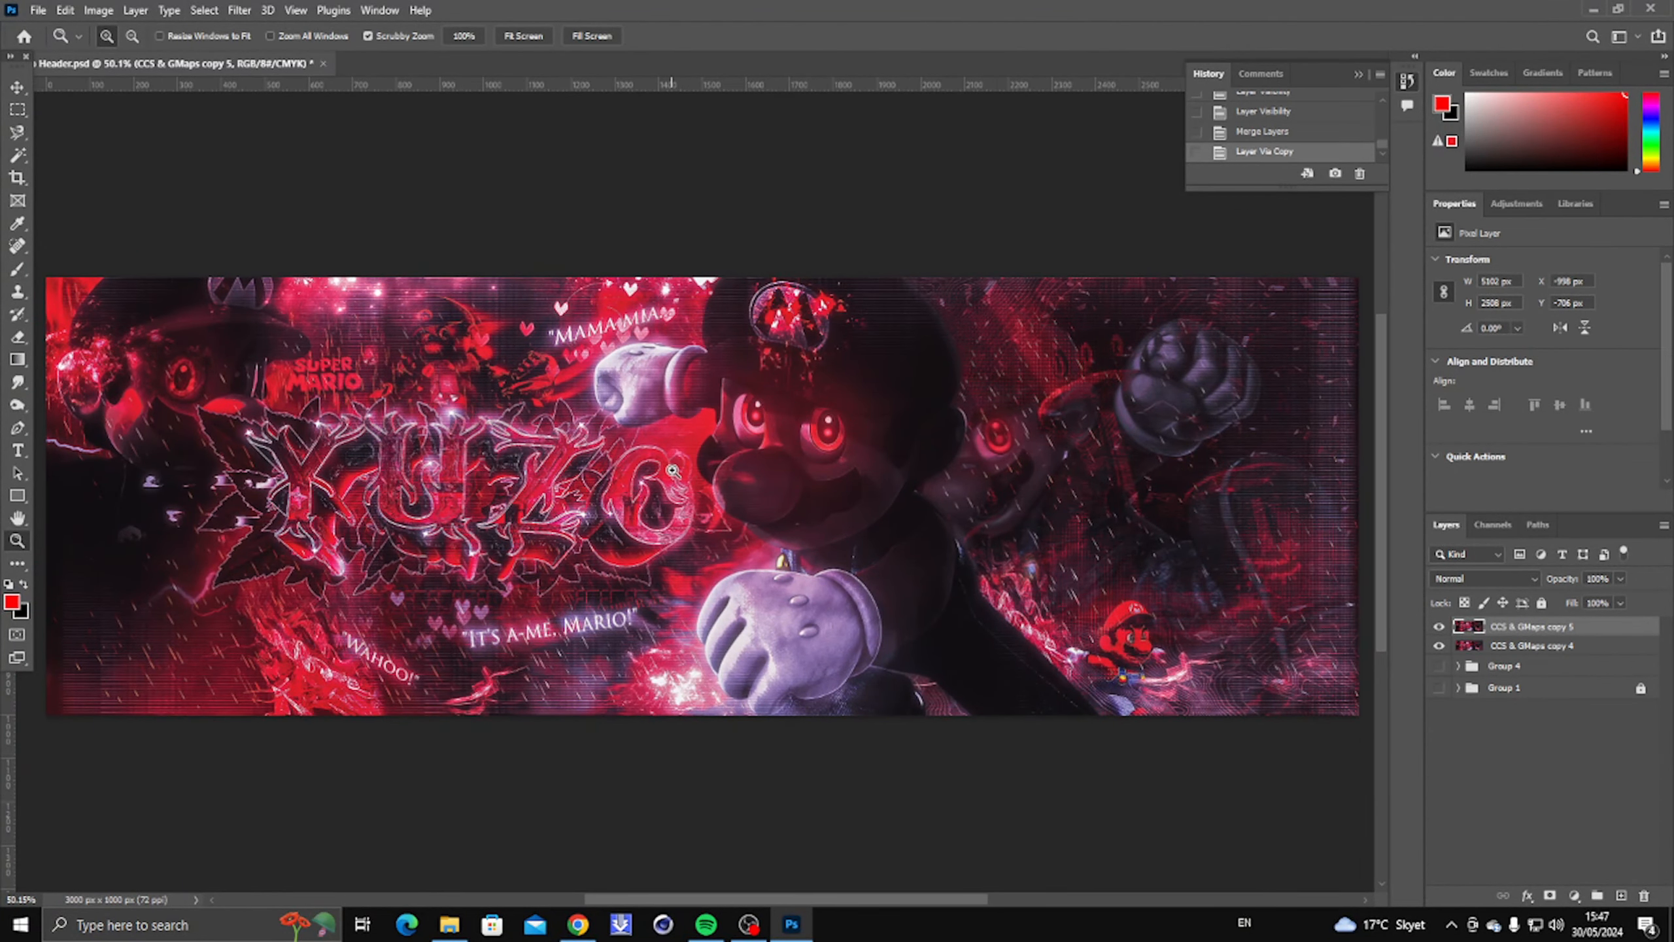
{"action": "left_click", "coordinate": [240, 10]}
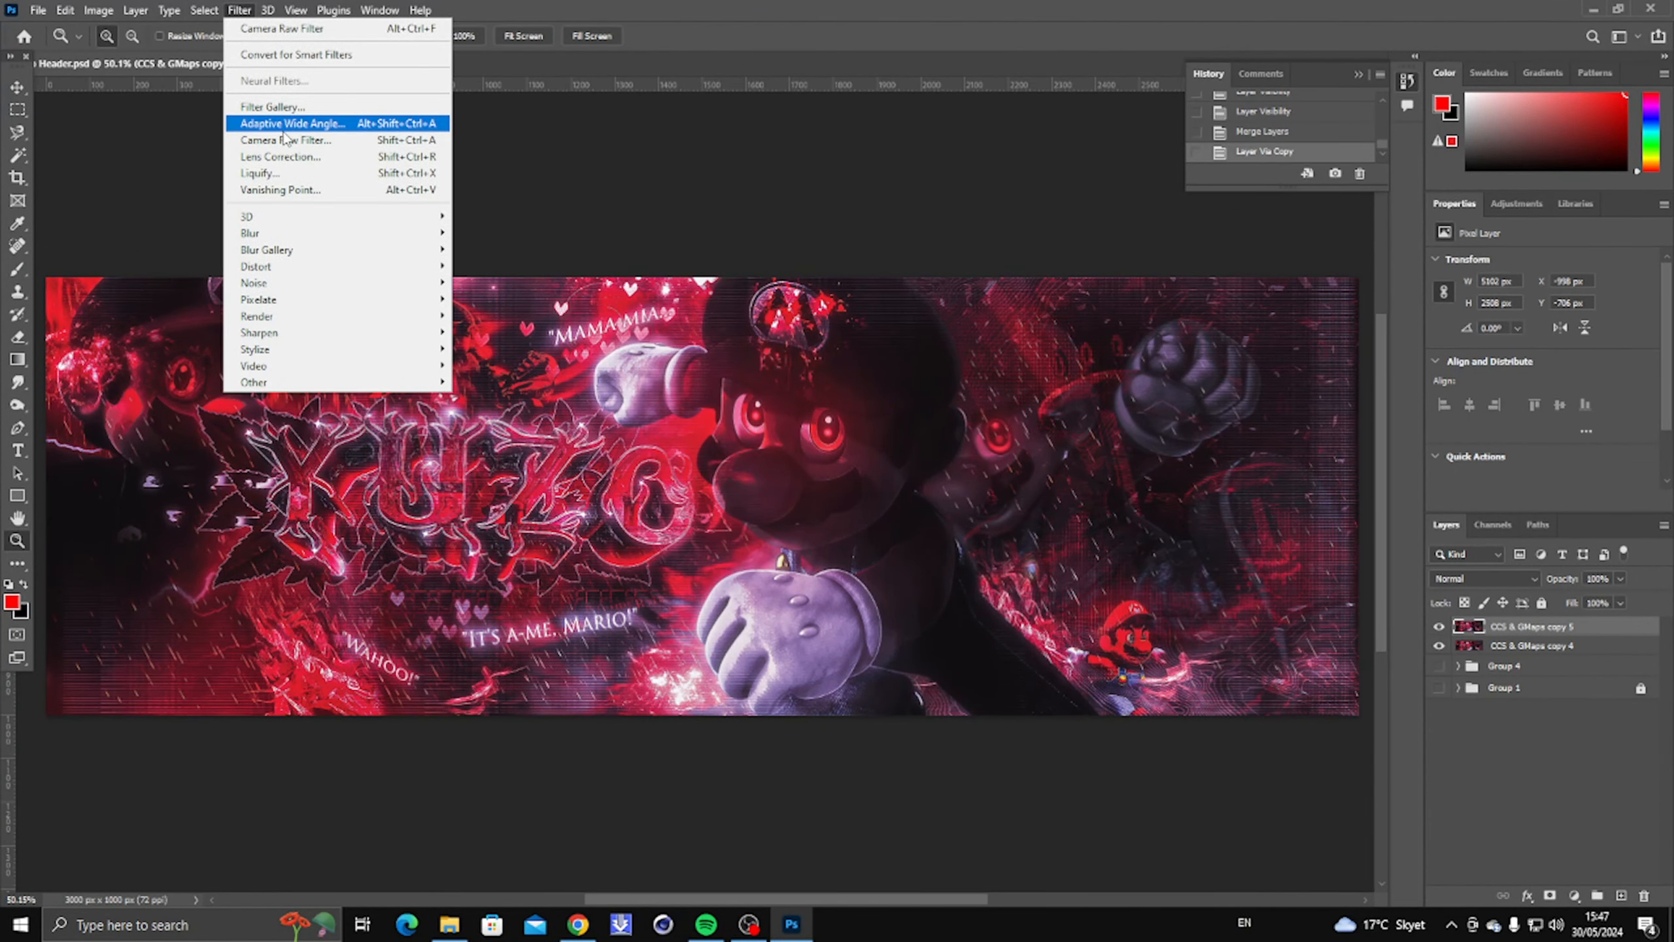
{"action": "mouse_move", "coordinate": [368, 233]}
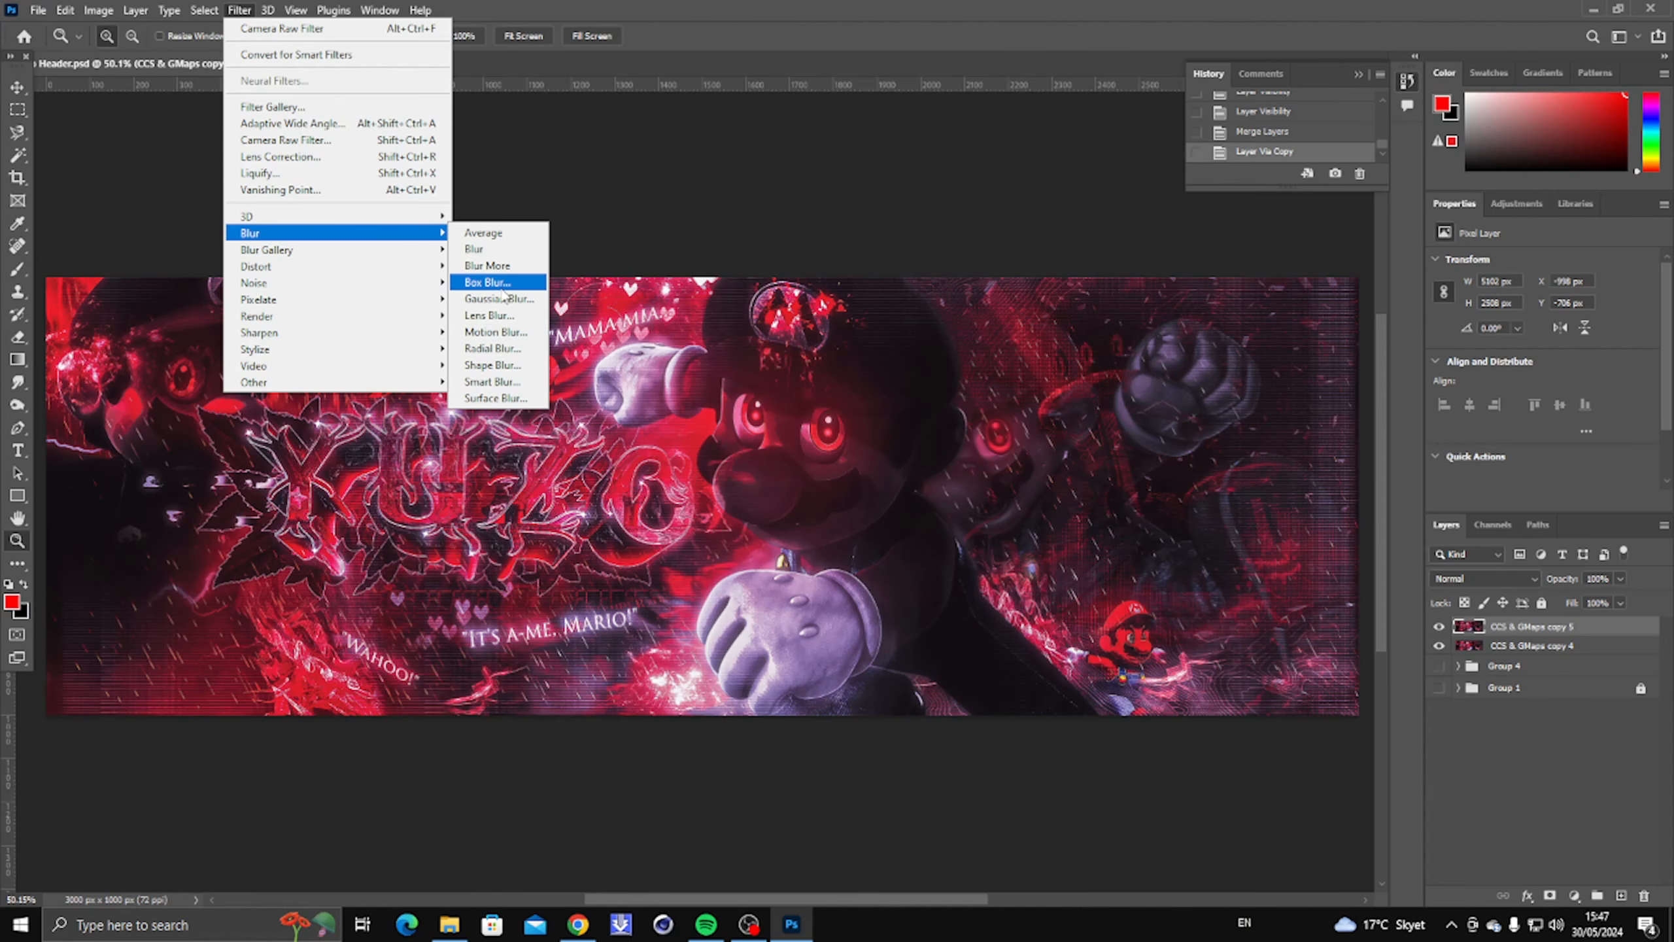
{"action": "mouse_move", "coordinate": [342, 257]}
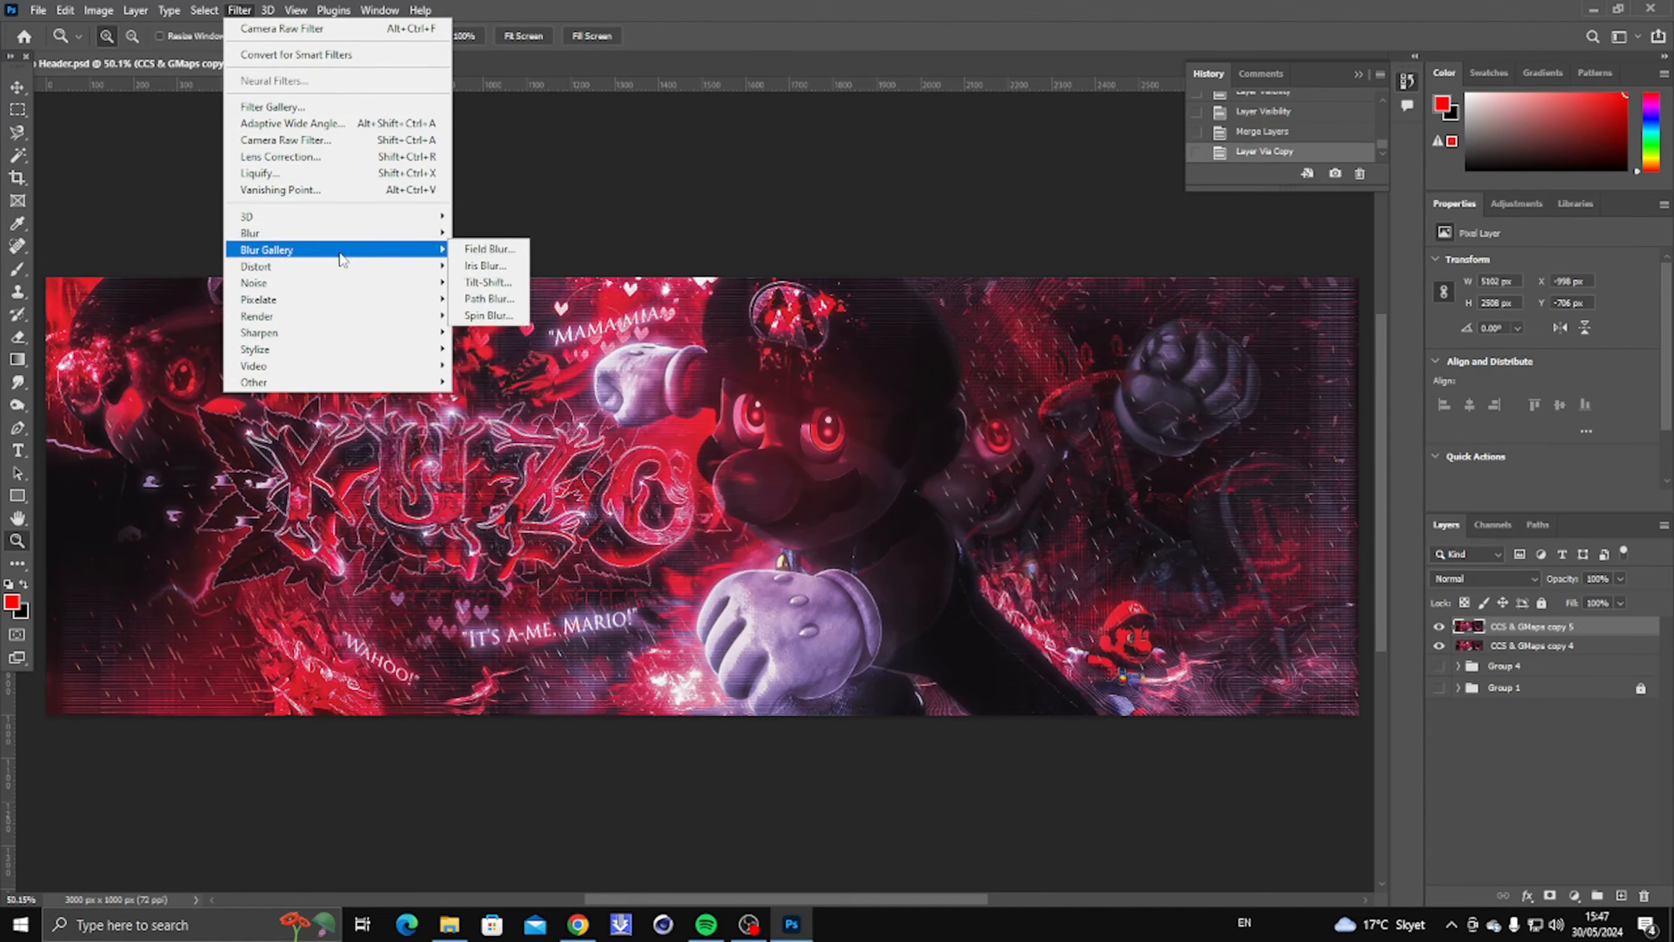
{"action": "left_click", "coordinate": [493, 254]}
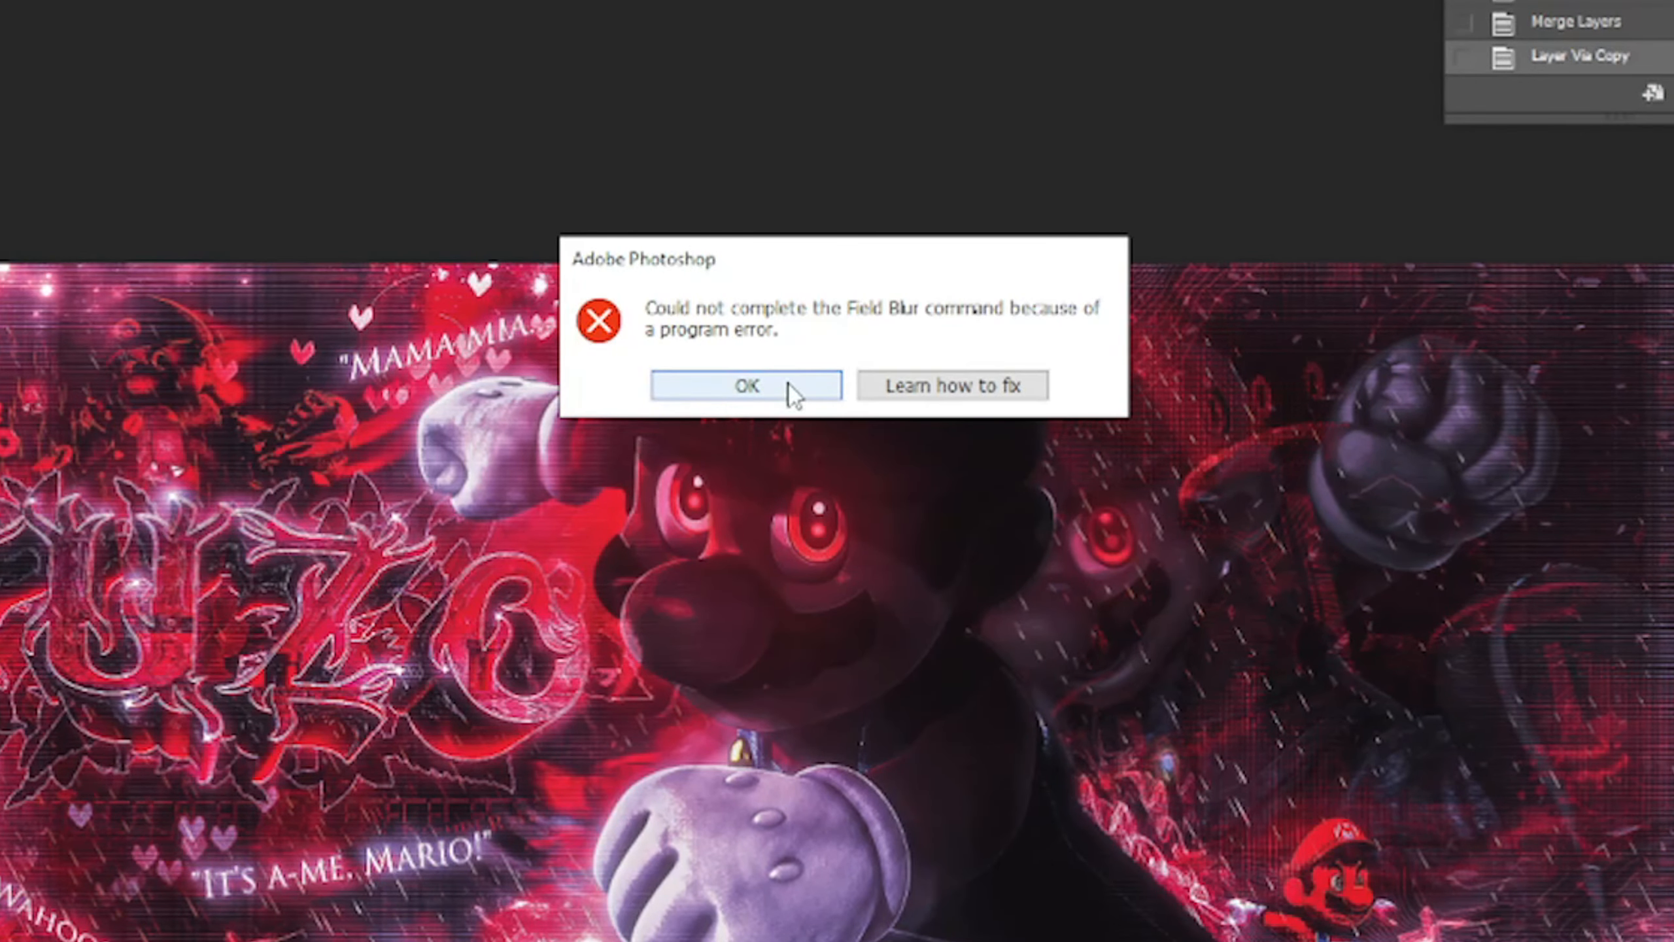
{"action": "left_click", "coordinate": [787, 383]}
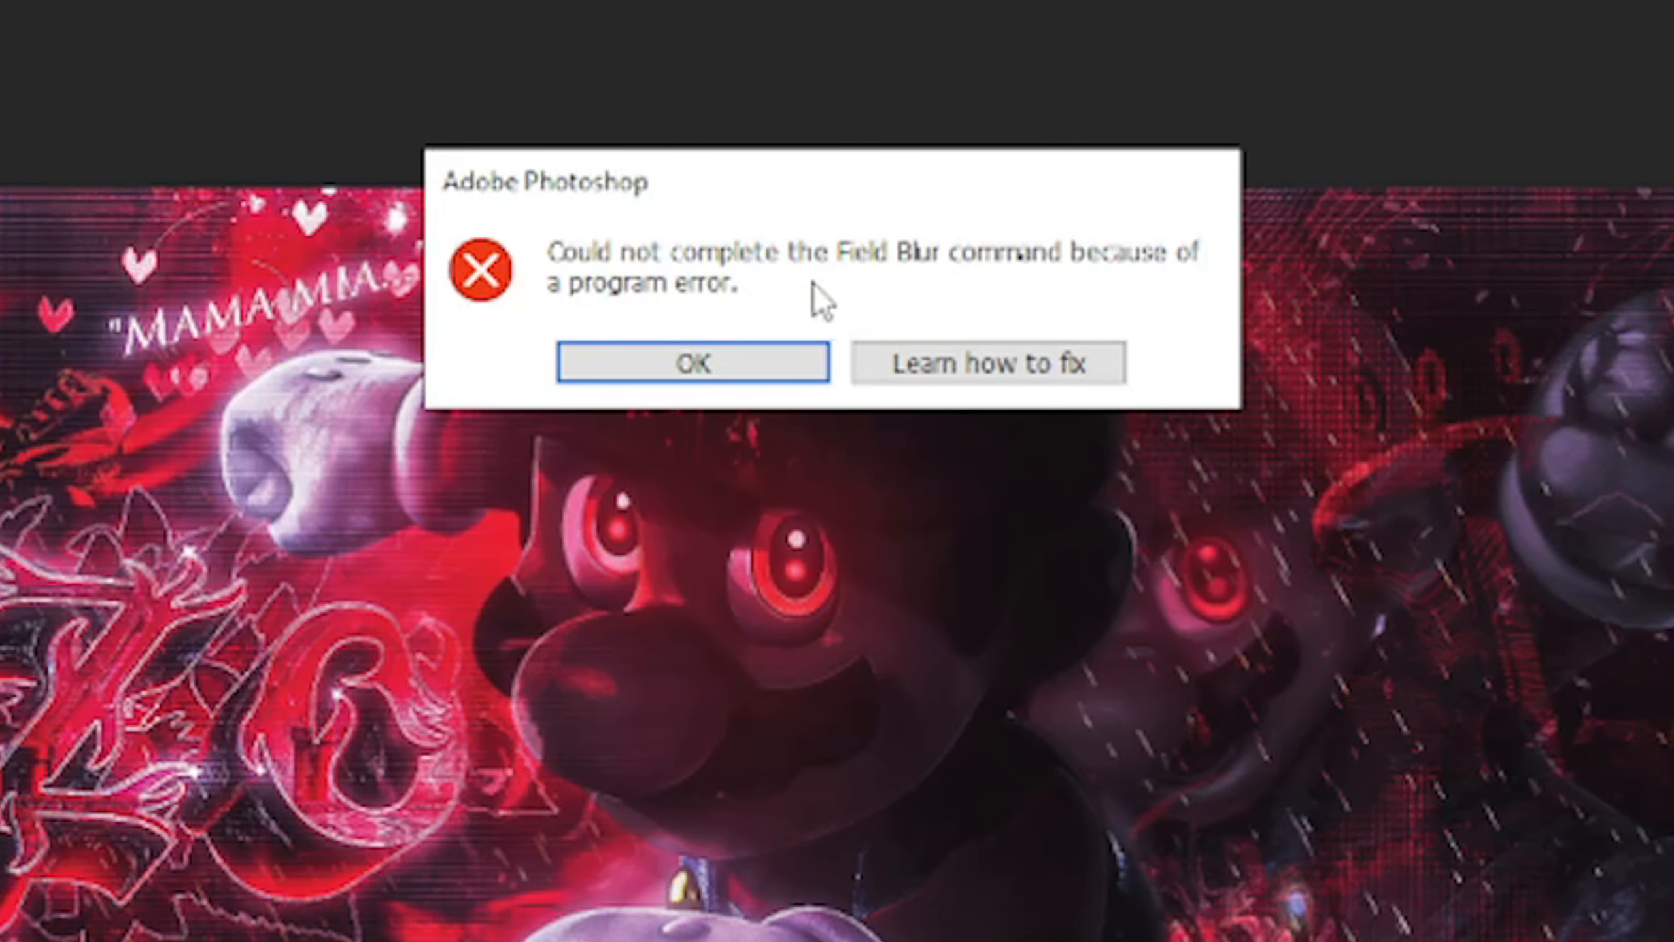
{"action": "left_click", "coordinate": [781, 365]}
{"action": "left_click_drag", "start_coordinate": [976, 474], "coordinate": [910, 474]}
{"action": "right_click", "coordinate": [1032, 494]}
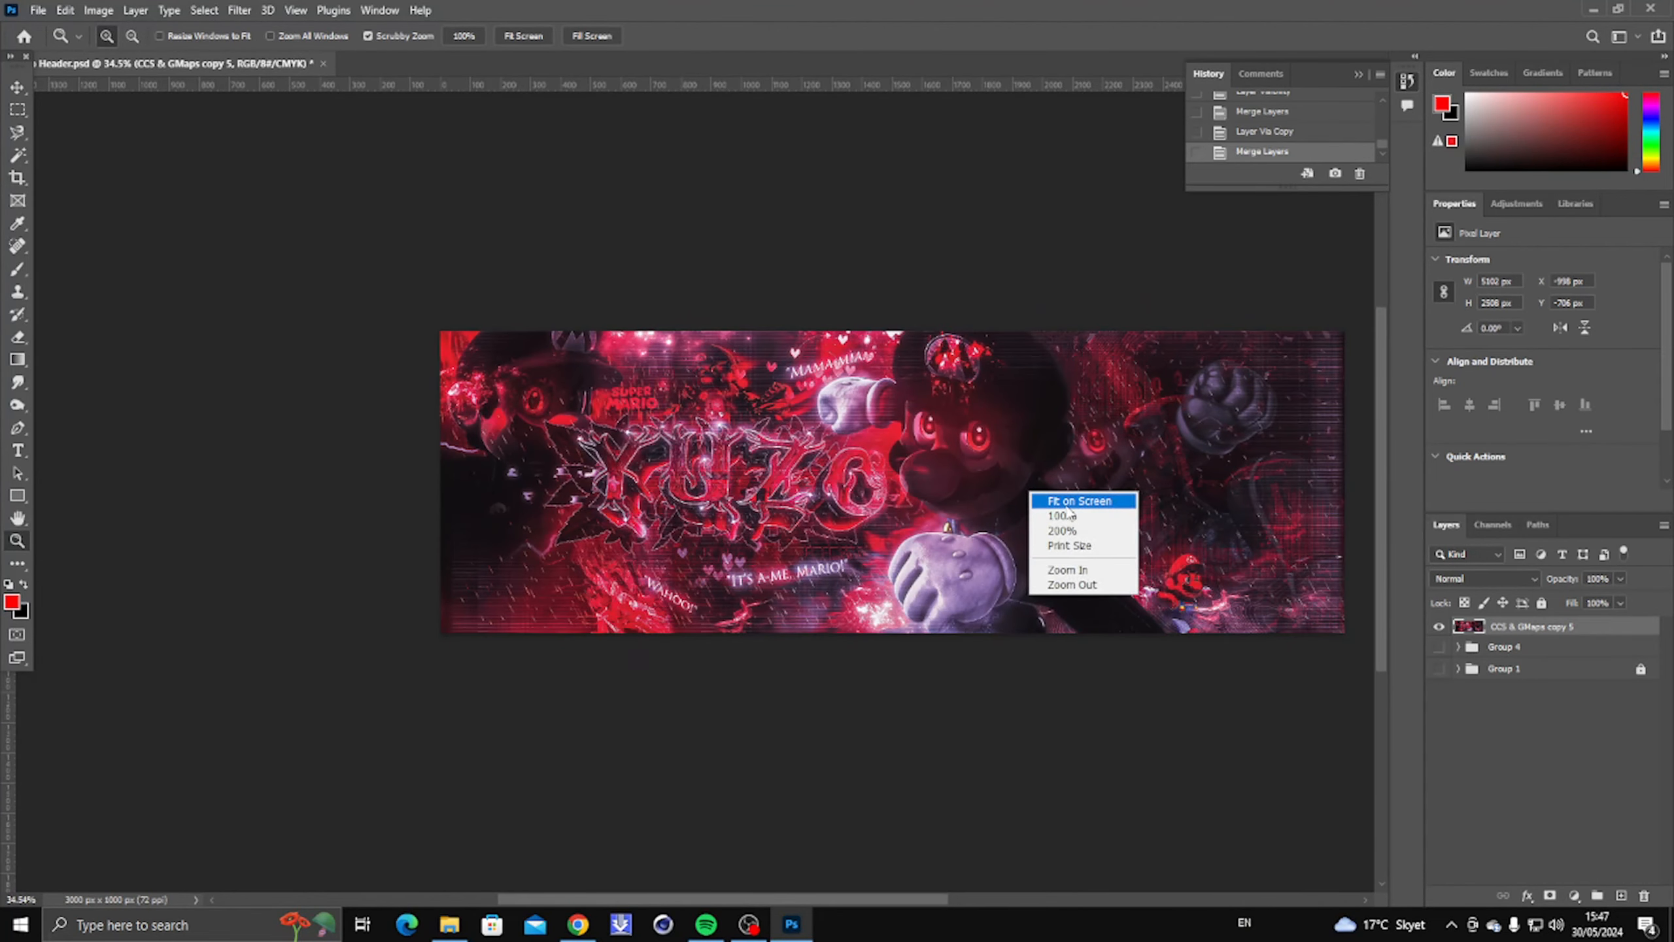
{"action": "left_click", "coordinate": [1067, 505]}
{"action": "scroll", "coordinate": [812, 498], "scroll_direction": "down", "scroll_amount": 1}
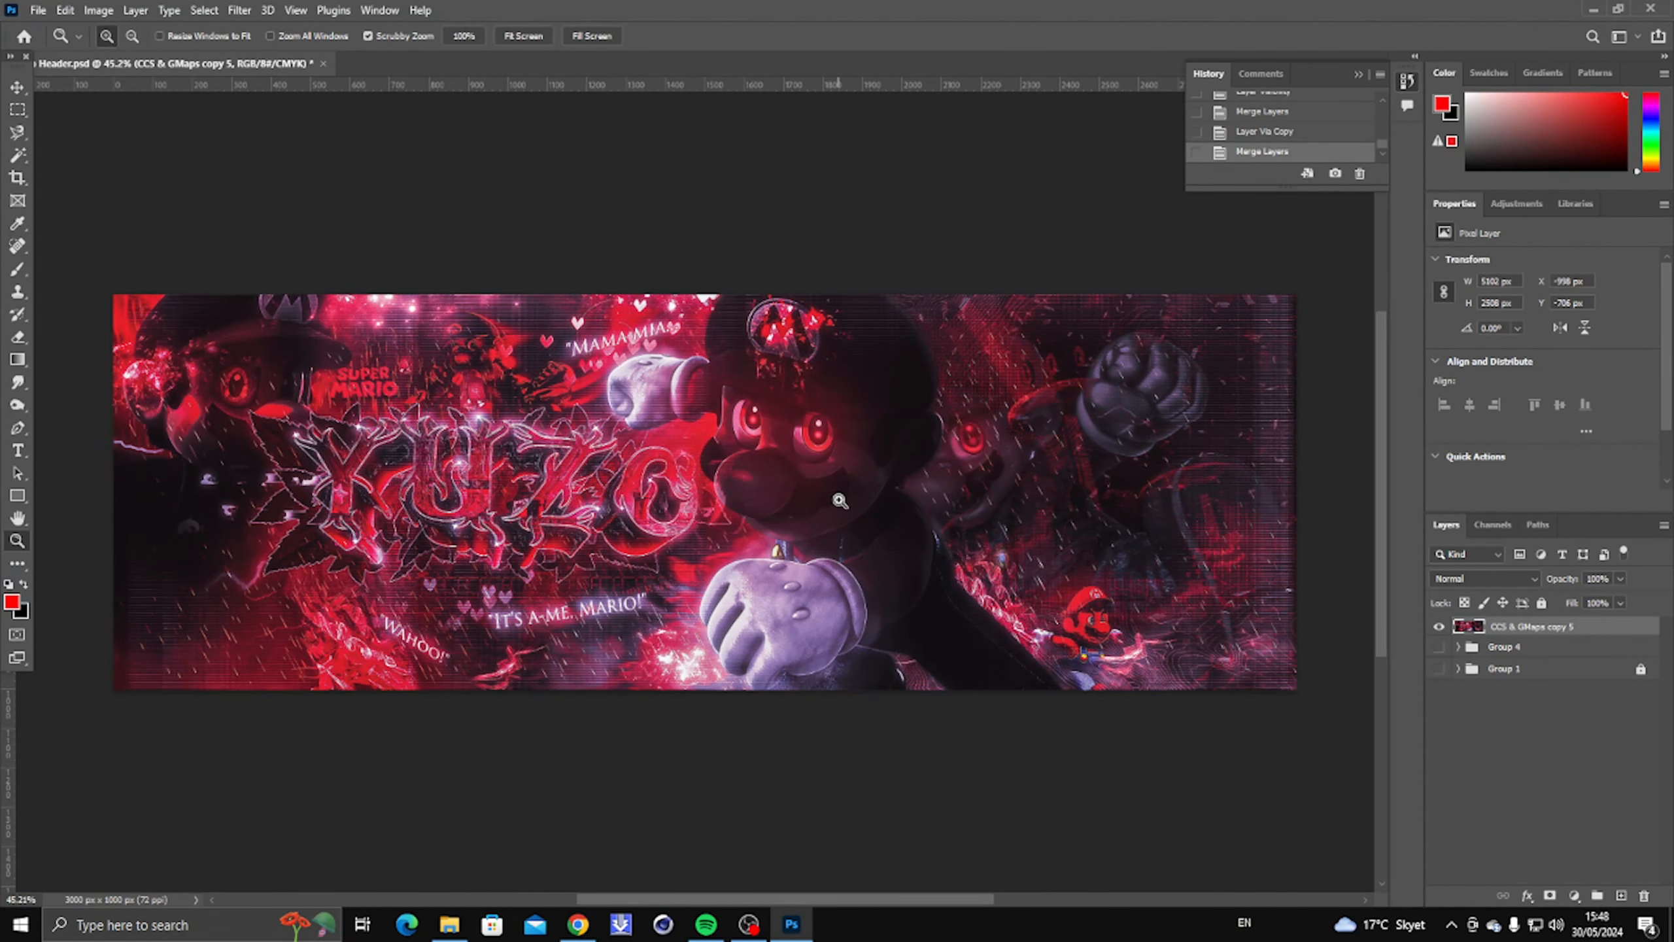